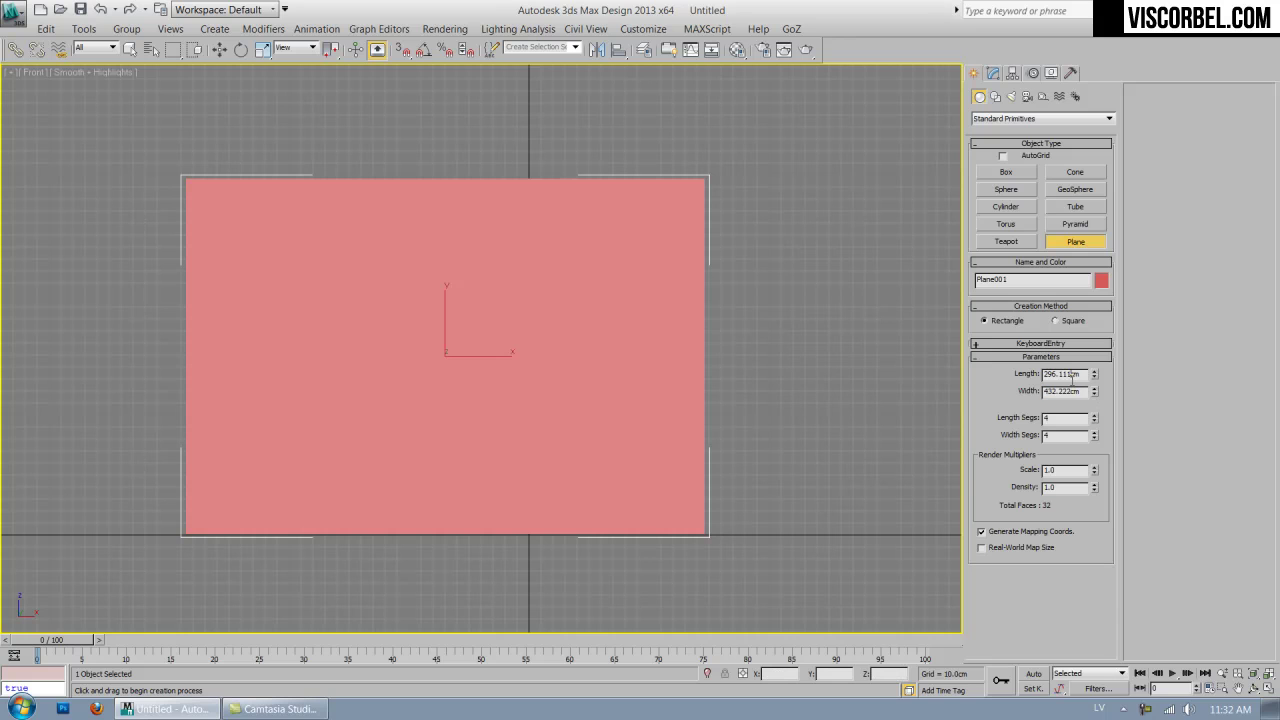
Set the plane's length to 240 cm and its width to 450 cm.
{"action": "type", "text": "240"}
{"action": "key", "text": "Return"}
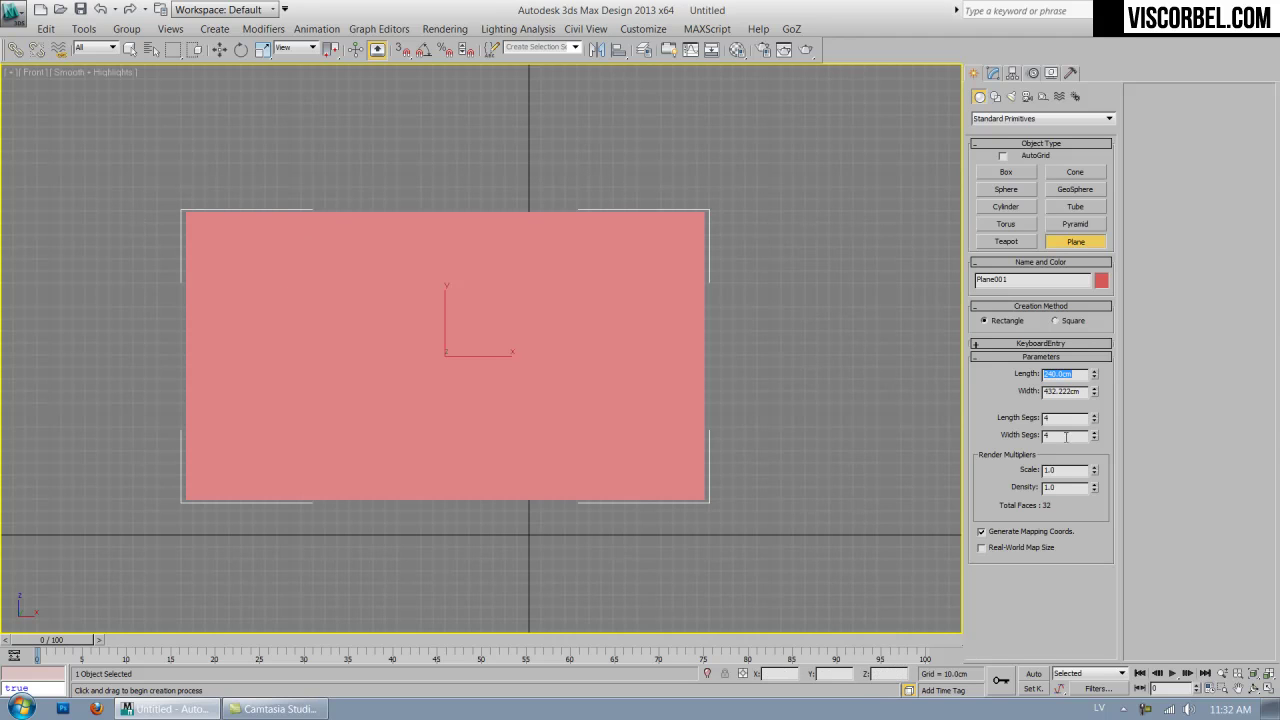
{"action": "key", "text": "Tab"}
{"action": "type", "text": "4"}
{"action": "key", "text": "Return"}
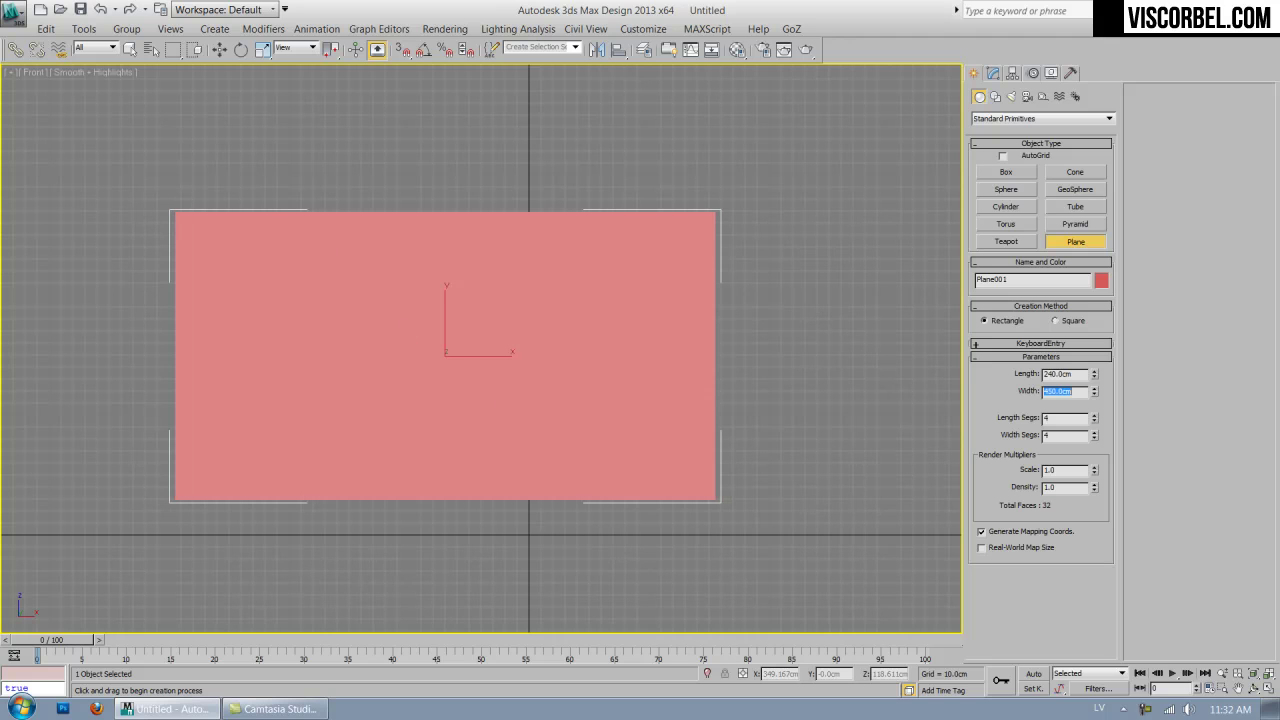
Finish creating the plane and move it down about 29 cm so its lower edge rests on the ground line.
{"action": "right_click", "coordinate": [463, 400]}
{"action": "scroll", "coordinate": [463, 400], "scroll_direction": "up", "scroll_amount": 2}
{"action": "key", "text": "w"}
{"action": "left_click_drag", "start_coordinate": [433, 295], "coordinate": [430, 346]}
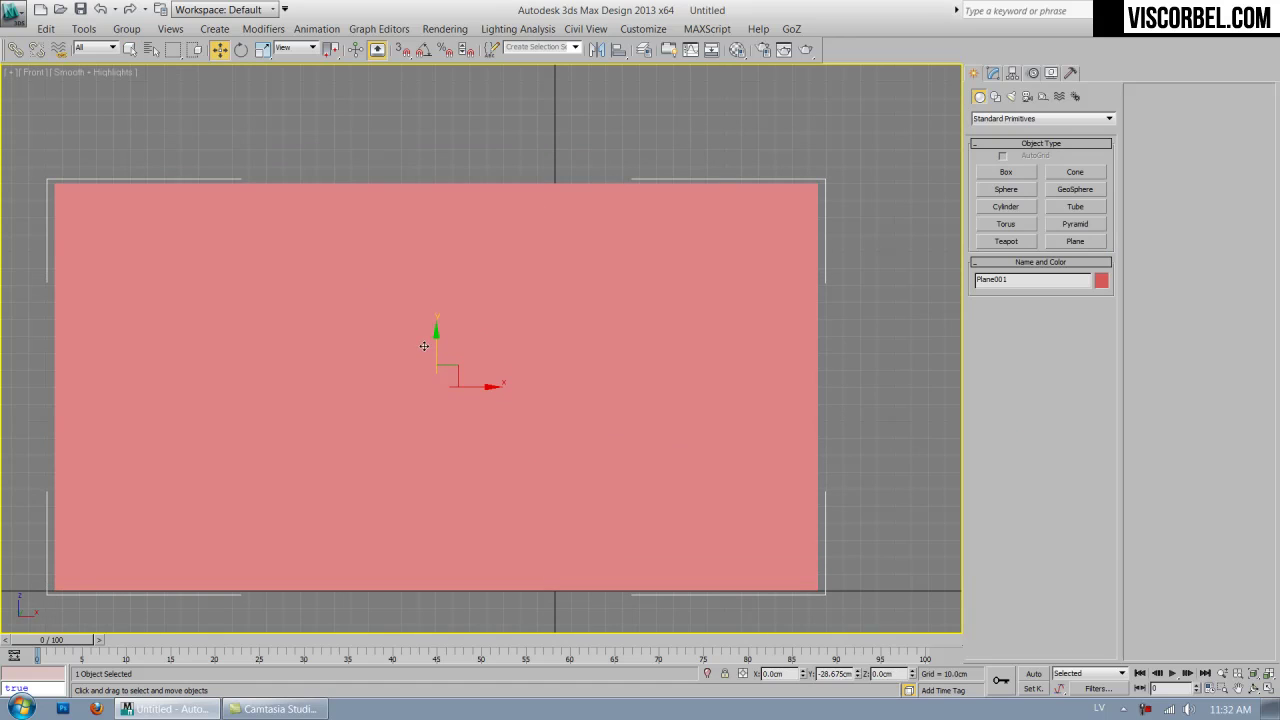
Display the plane in wireframe and set its length segments to 200 and width segments to 150.
{"action": "left_click", "coordinate": [992, 74]}
{"action": "key", "text": "F3"}
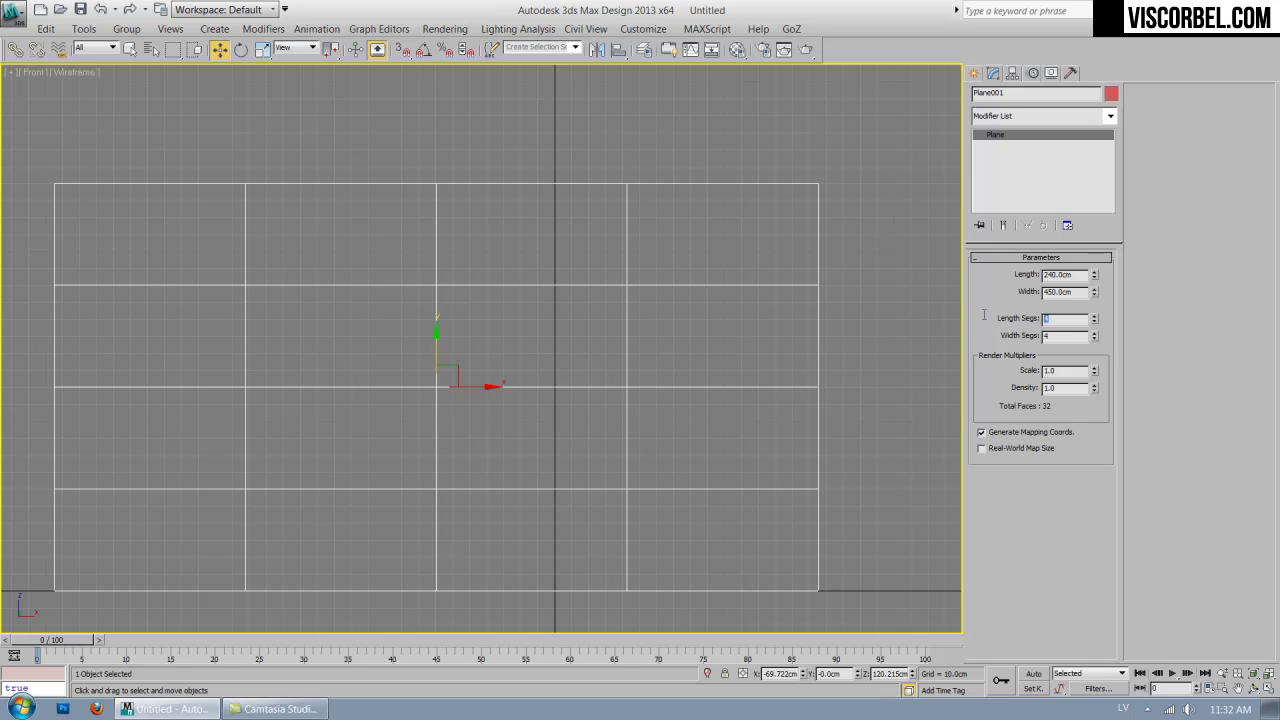
{"action": "type", "text": "0"}
{"action": "key", "text": "Return"}
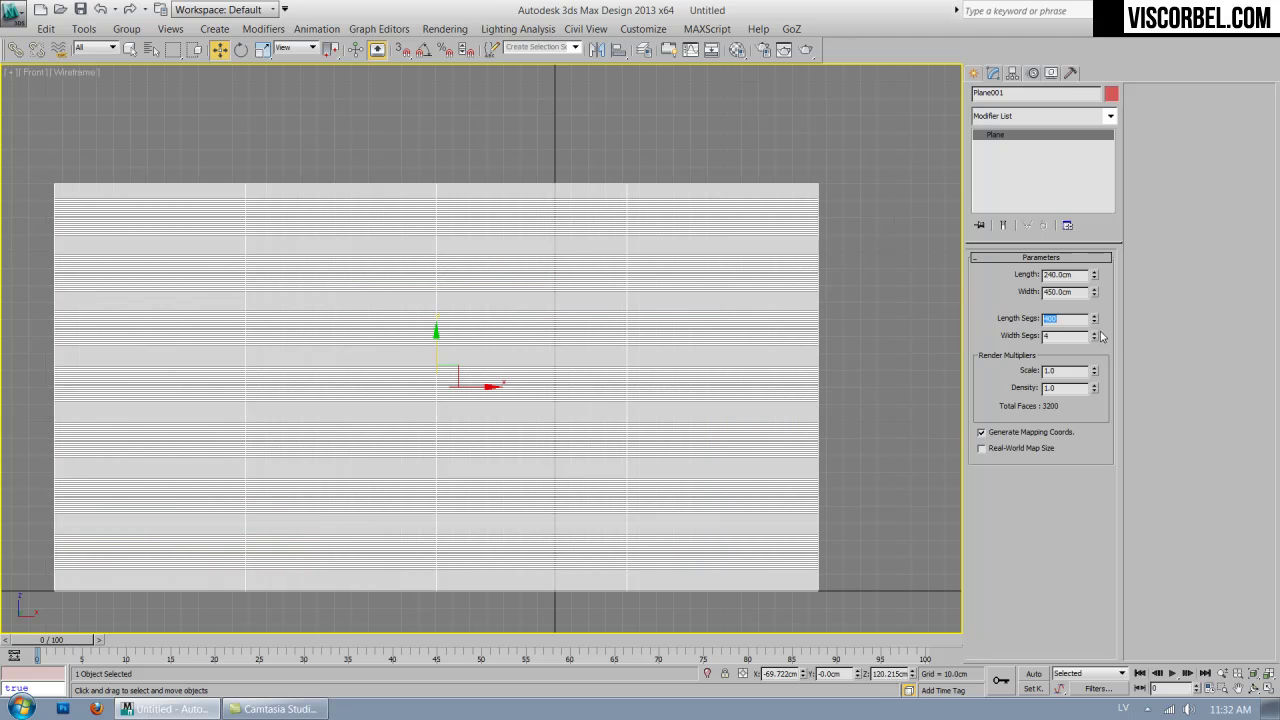
{"action": "type", "text": "200"}
{"action": "key", "text": "Return"}
{"action": "type", "text": "100"}
{"action": "key", "text": "Return"}
{"action": "type", "text": "150"}
{"action": "key", "text": "Return"}
{"action": "scroll", "coordinate": [552, 283], "scroll_direction": "up", "scroll_amount": 4}
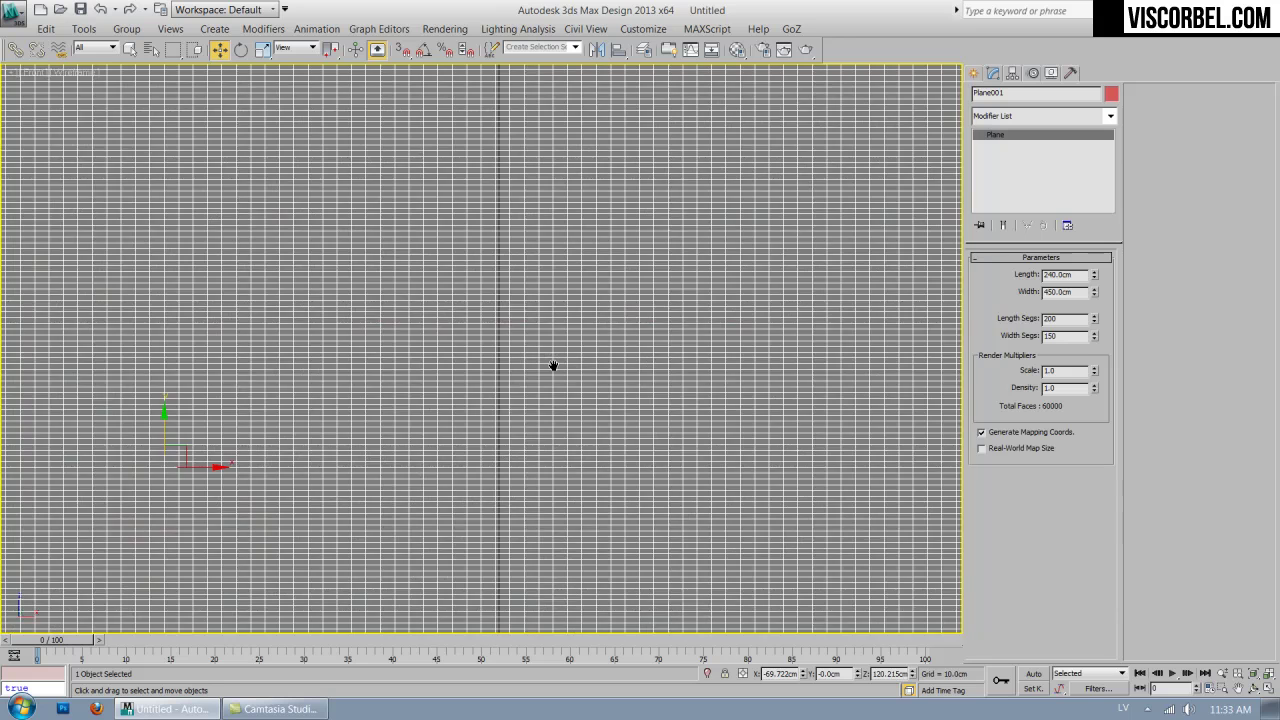
Set the plane's length segments to 150 and width segments to 250, and check the mesh density.
{"action": "double_click", "coordinate": [1078, 318]}
{"action": "type", "text": "150"}
{"action": "key", "text": "Return"}
{"action": "double_click", "coordinate": [1064, 336]}
{"action": "type", "text": "200"}
{"action": "key", "text": "Return"}
{"action": "type", "text": "250"}
{"action": "key", "text": "Return"}
{"action": "scroll", "coordinate": [766, 340], "scroll_direction": "down", "scroll_amount": 4}
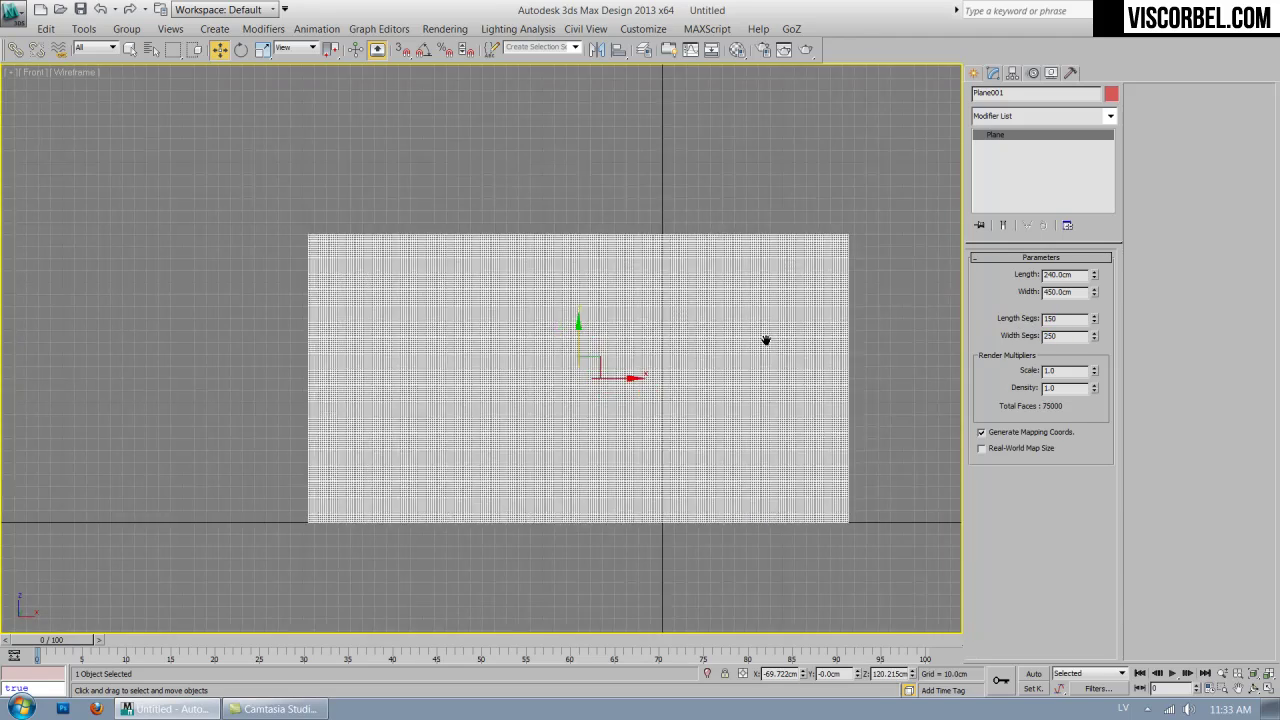
{"action": "scroll", "coordinate": [766, 341], "scroll_direction": "up", "scroll_amount": 5}
{"action": "scroll", "coordinate": [331, 357], "scroll_direction": "down", "scroll_amount": 3}
{"action": "scroll", "coordinate": [470, 308], "scroll_direction": "up", "scroll_amount": 2}
{"action": "scroll", "coordinate": [781, 271], "scroll_direction": "down", "scroll_amount": 2}
{"action": "scroll", "coordinate": [781, 271], "scroll_direction": "up", "scroll_amount": 2}
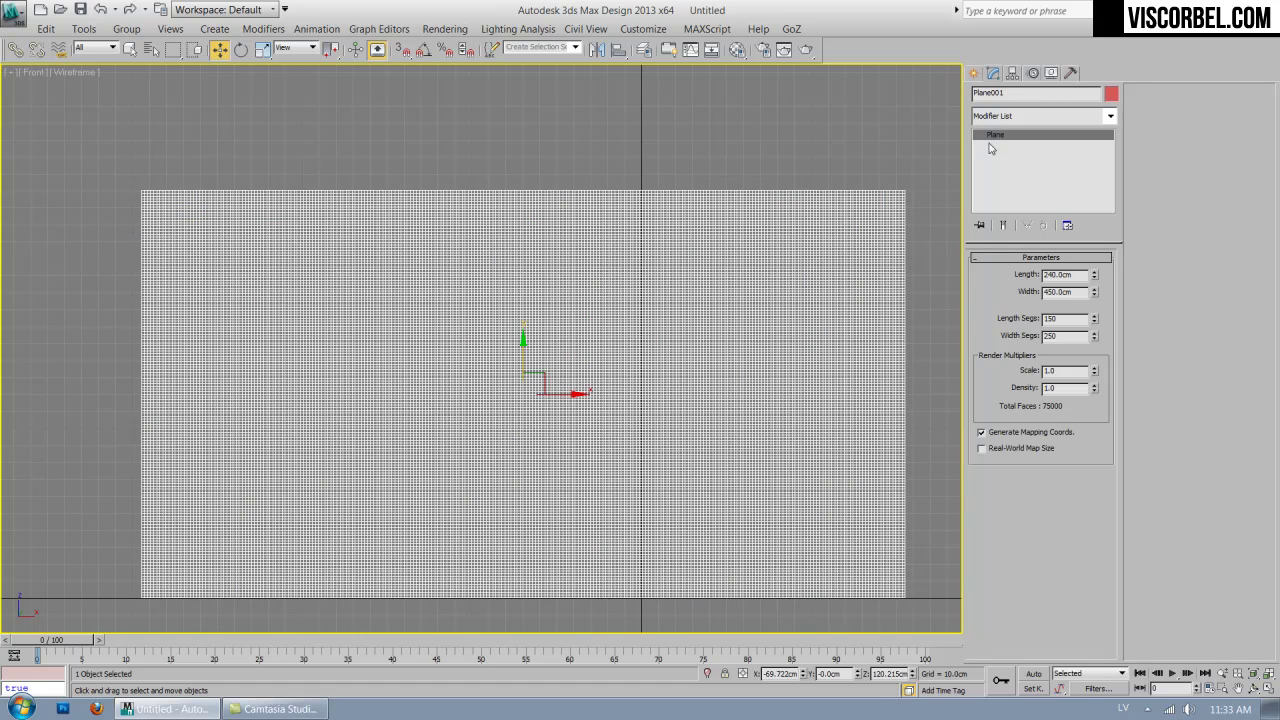
Apply an HSDS modifier to the plane.
{"action": "left_click", "coordinate": [1034, 115]}
{"action": "scroll", "coordinate": [1006, 245], "scroll_direction": "down", "scroll_amount": 3}
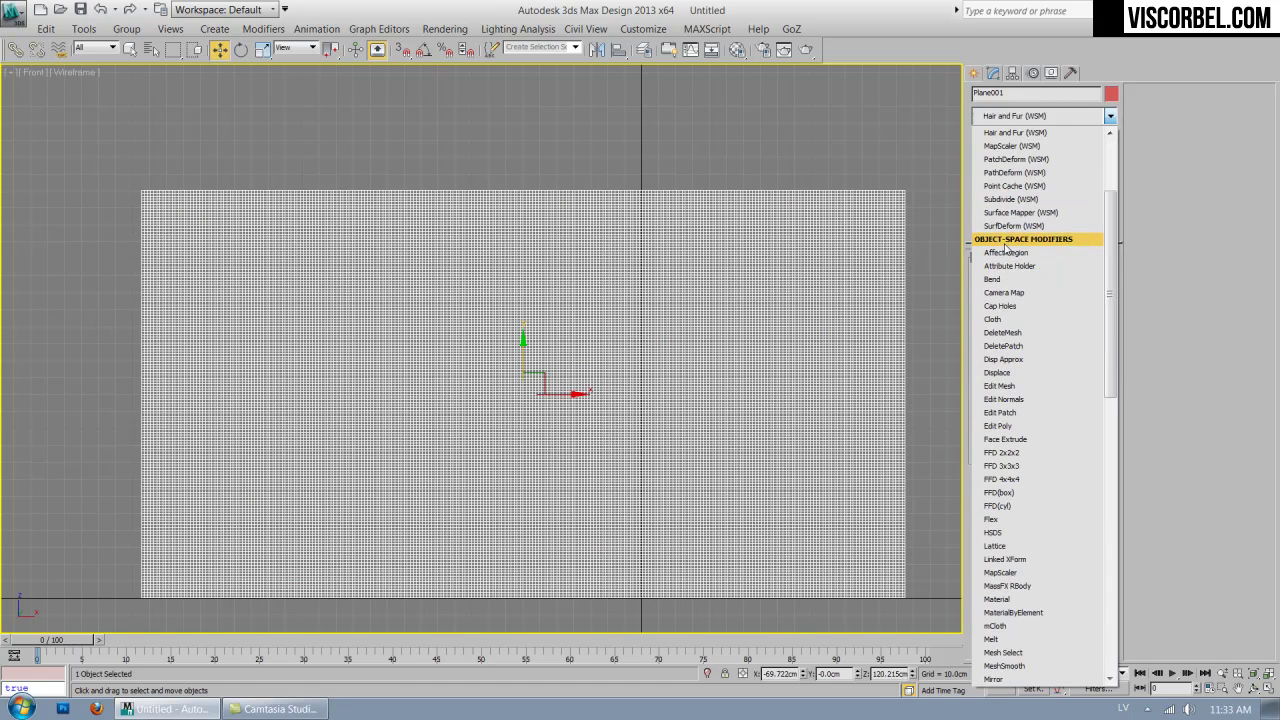
{"action": "left_click", "coordinate": [1001, 533]}
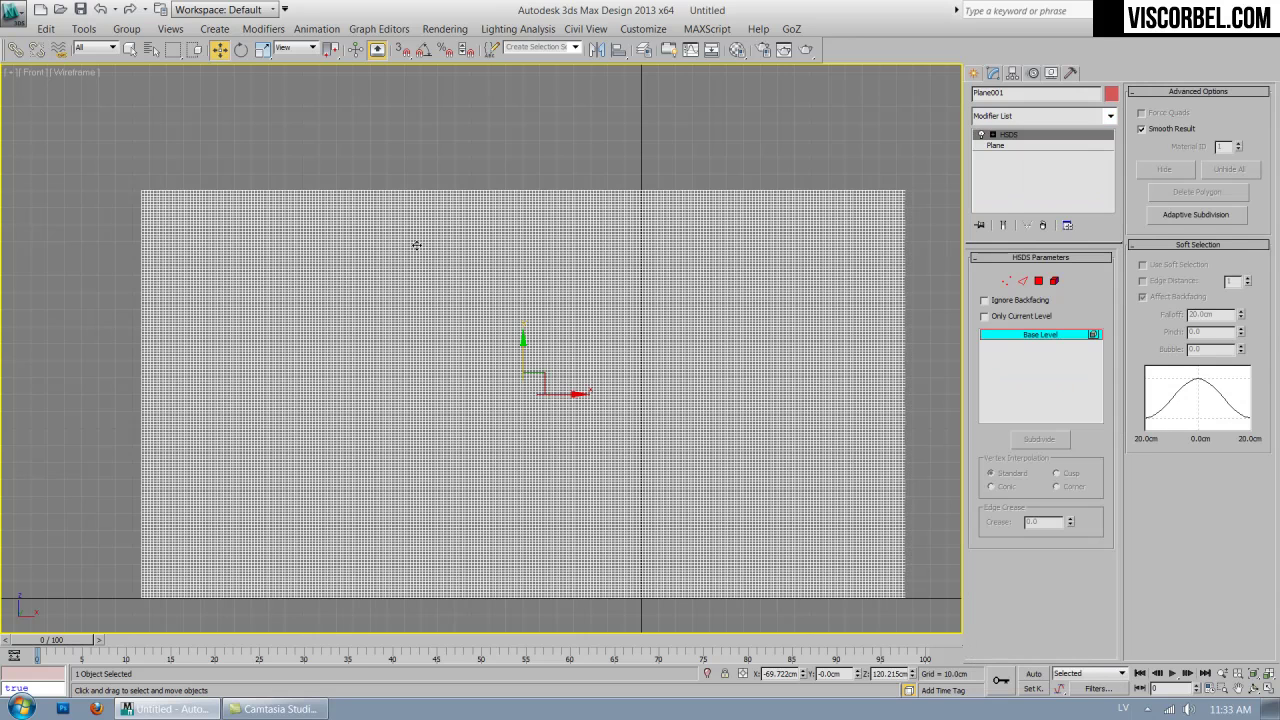
Select the polygon band along the plane's upper edge and subdivide it once with HSDS.
{"action": "left_click", "coordinate": [1038, 281]}
{"action": "left_click_drag", "start_coordinate": [939, 153], "coordinate": [84, 230]}
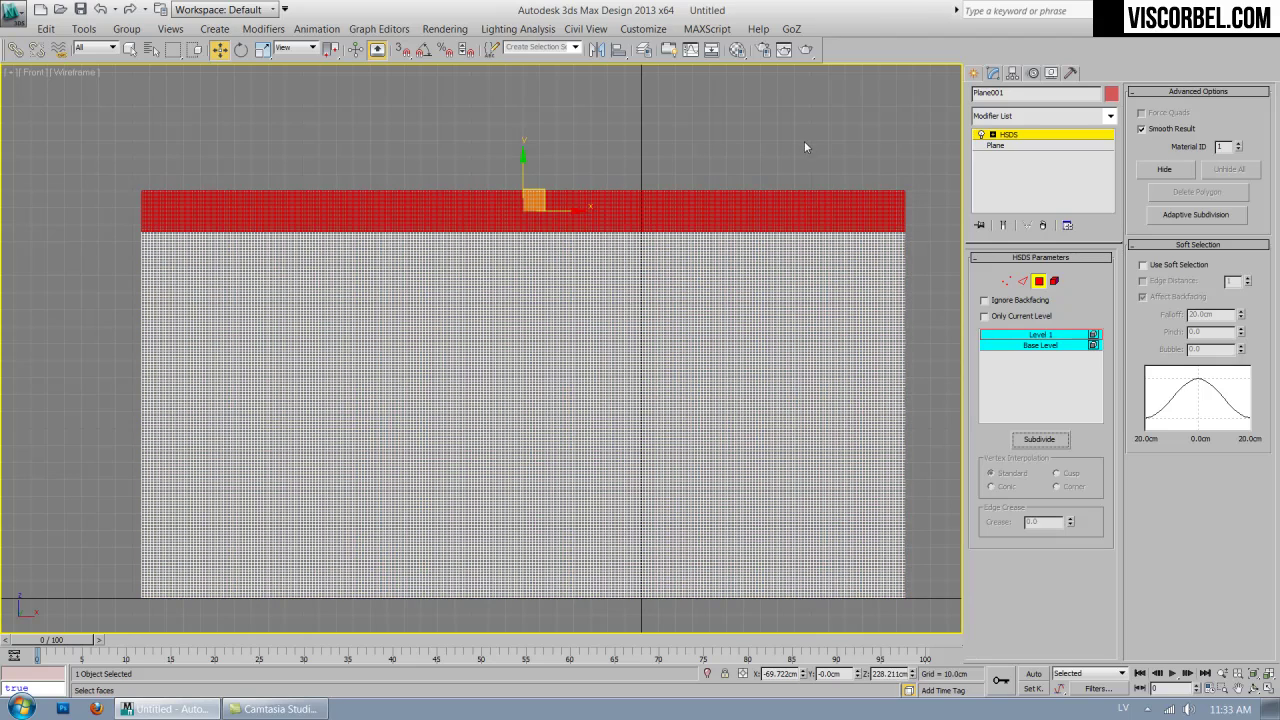
{"action": "scroll", "coordinate": [529, 383], "scroll_direction": "up", "scroll_amount": 6}
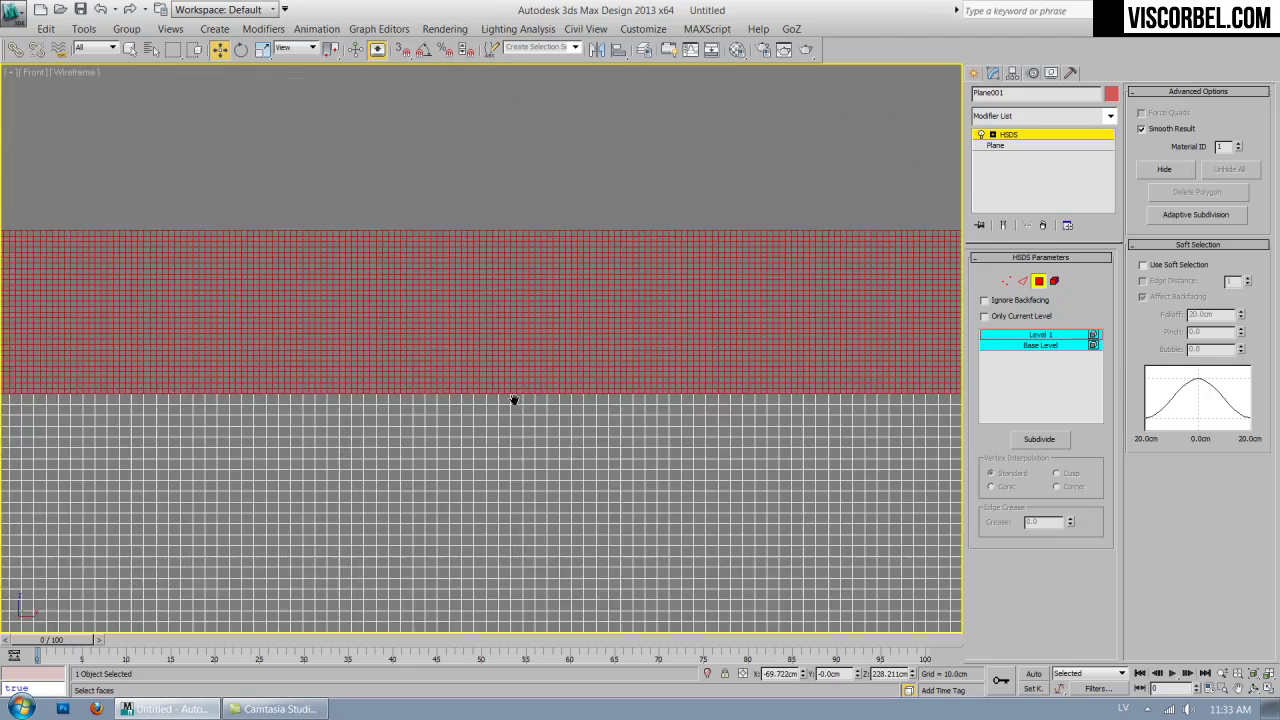
{"action": "scroll", "coordinate": [641, 236], "scroll_direction": "down", "scroll_amount": 8}
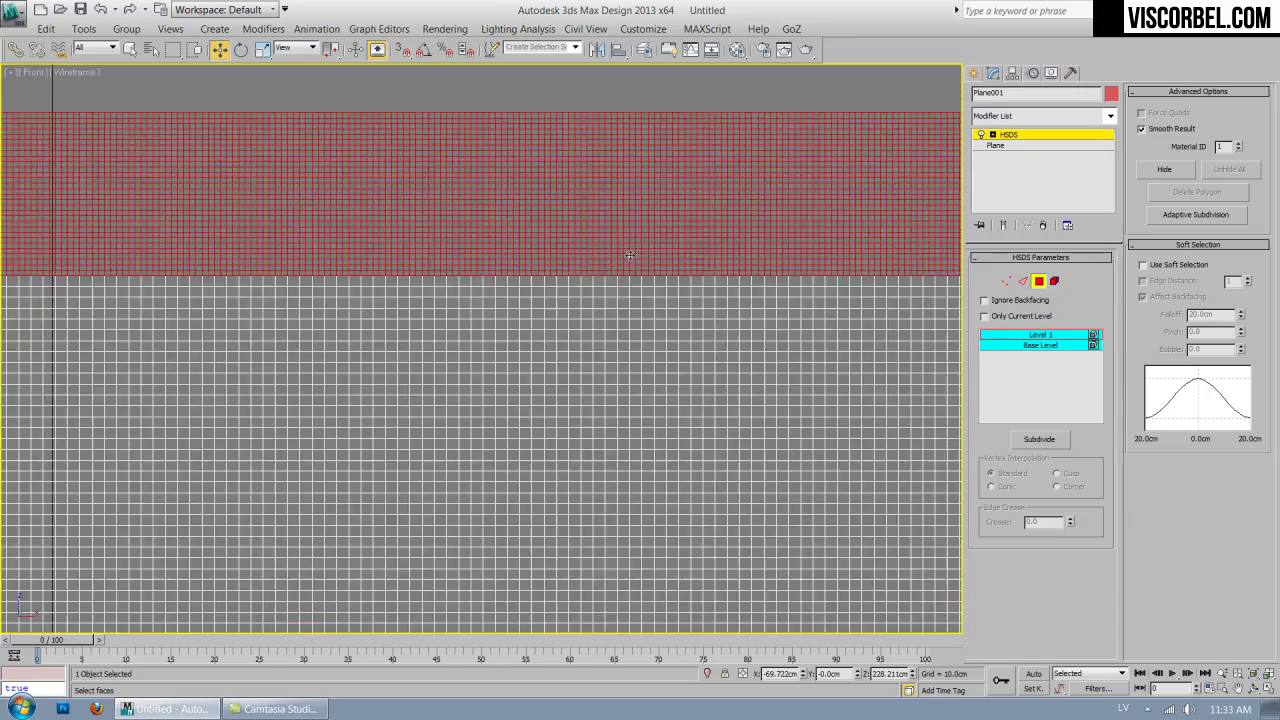
{"action": "scroll", "coordinate": [748, 230], "scroll_direction": "up", "scroll_amount": 3}
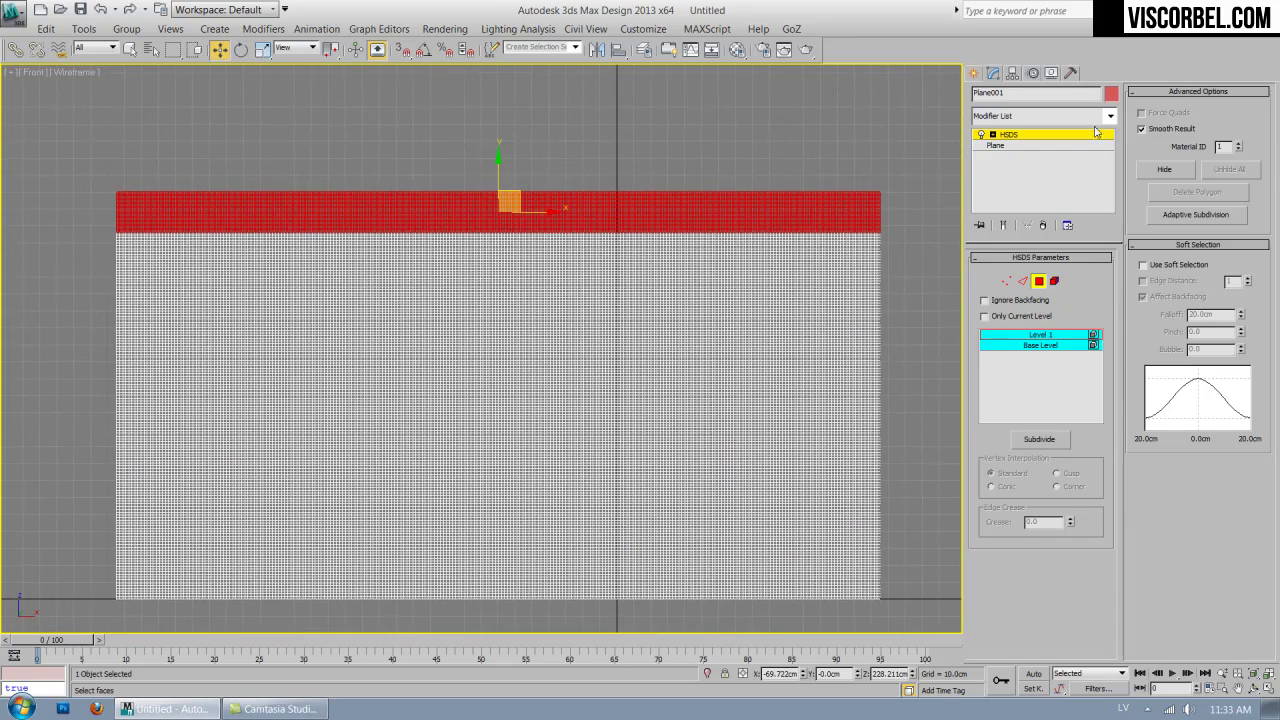
Leave HSDS polygon selection and add a Cloth modifier to the whole plane.
{"action": "left_click", "coordinate": [1082, 139]}
{"action": "left_click", "coordinate": [851, 140]}
{"action": "left_click", "coordinate": [818, 237]}
{"action": "left_click", "coordinate": [830, 142]}
{"action": "left_click", "coordinate": [763, 257]}
{"action": "left_click", "coordinate": [768, 152]}
{"action": "left_click", "coordinate": [786, 190]}
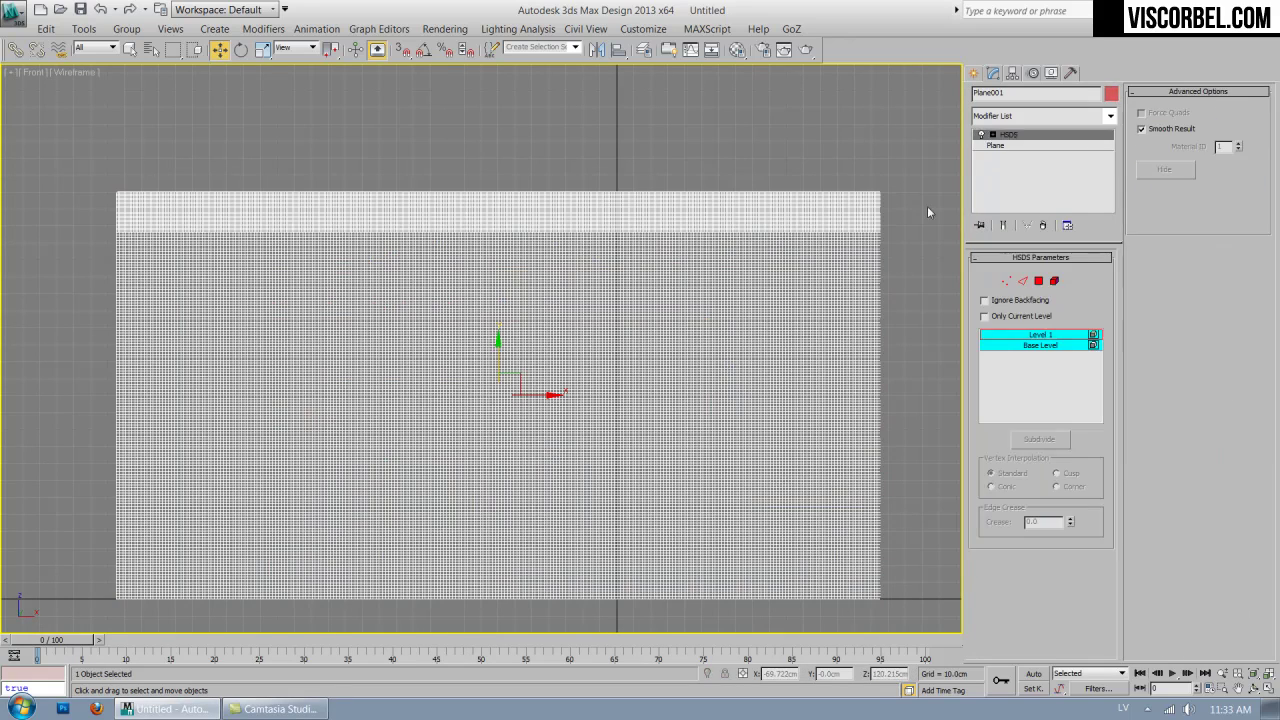
{"action": "left_click", "coordinate": [1012, 117]}
{"action": "scroll", "coordinate": [1010, 130], "scroll_direction": "down", "scroll_amount": 3}
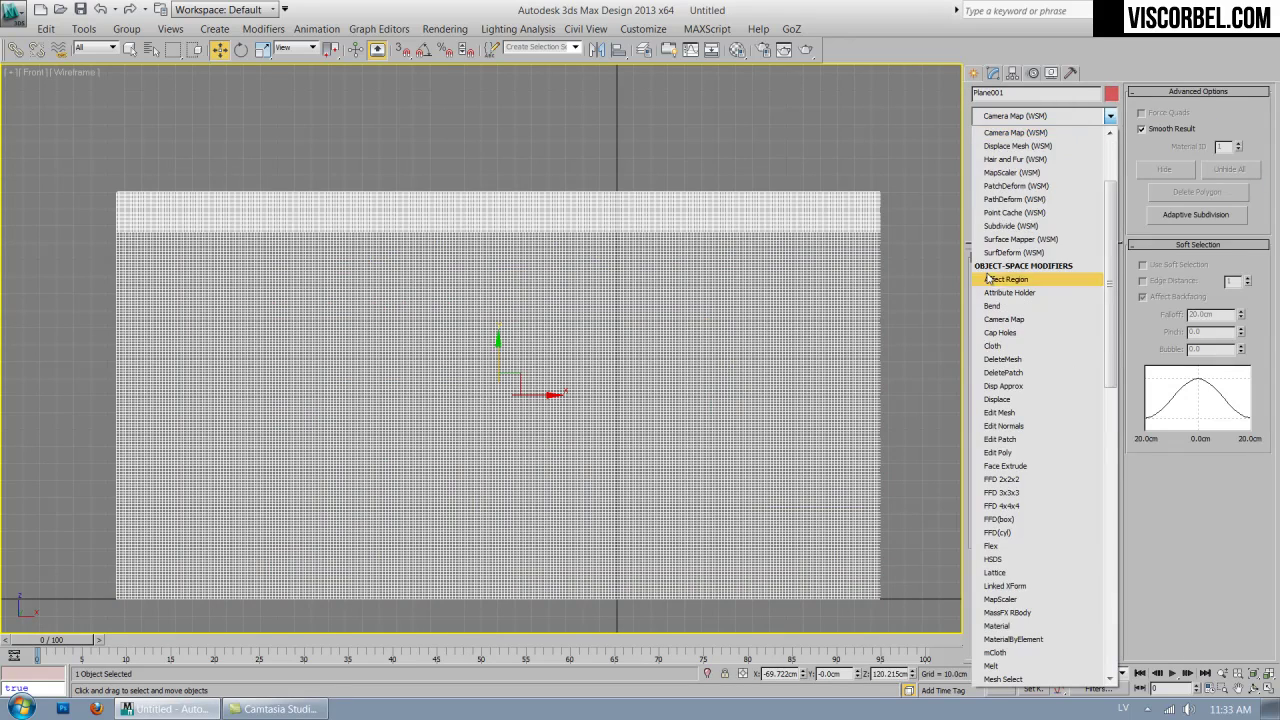
{"action": "left_click", "coordinate": [997, 352]}
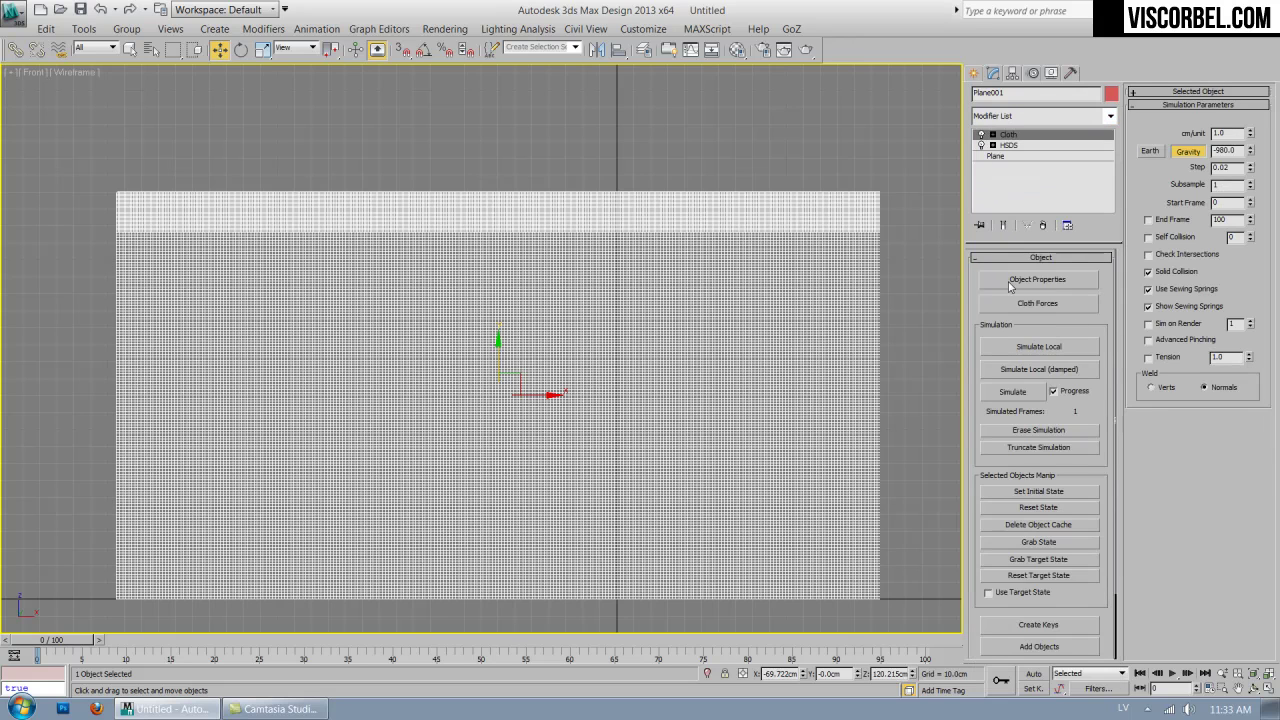
Define Plane001 as cloth in the Cloth object properties, using the Cotton preset.
{"action": "left_click", "coordinate": [1037, 280]}
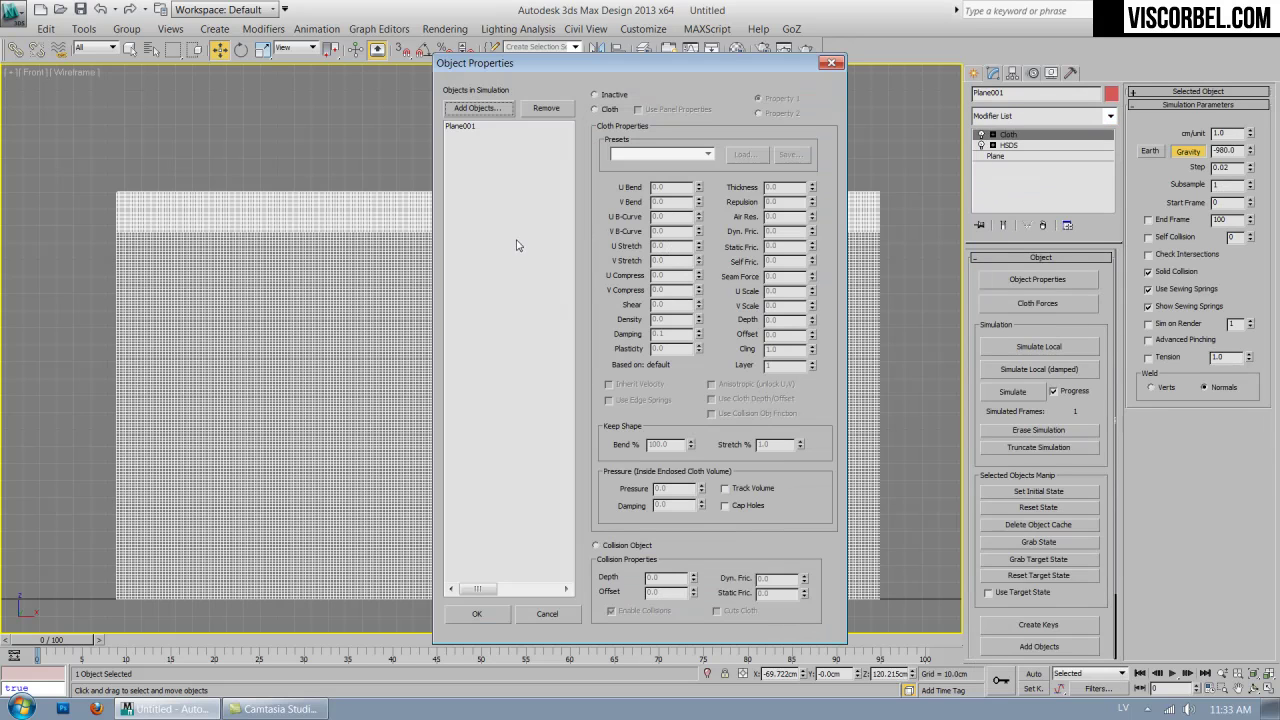
{"action": "left_click", "coordinate": [469, 131]}
{"action": "left_click", "coordinate": [608, 111]}
{"action": "left_click", "coordinate": [640, 155]}
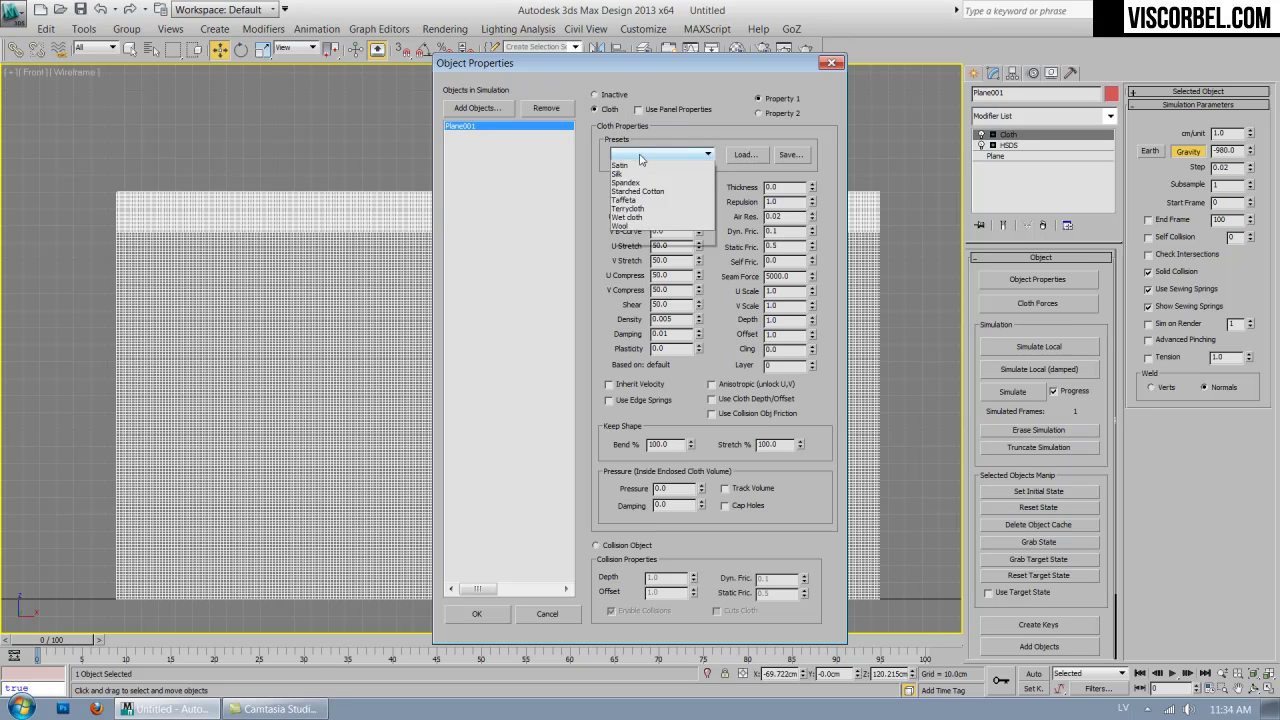
{"action": "left_click", "coordinate": [632, 184]}
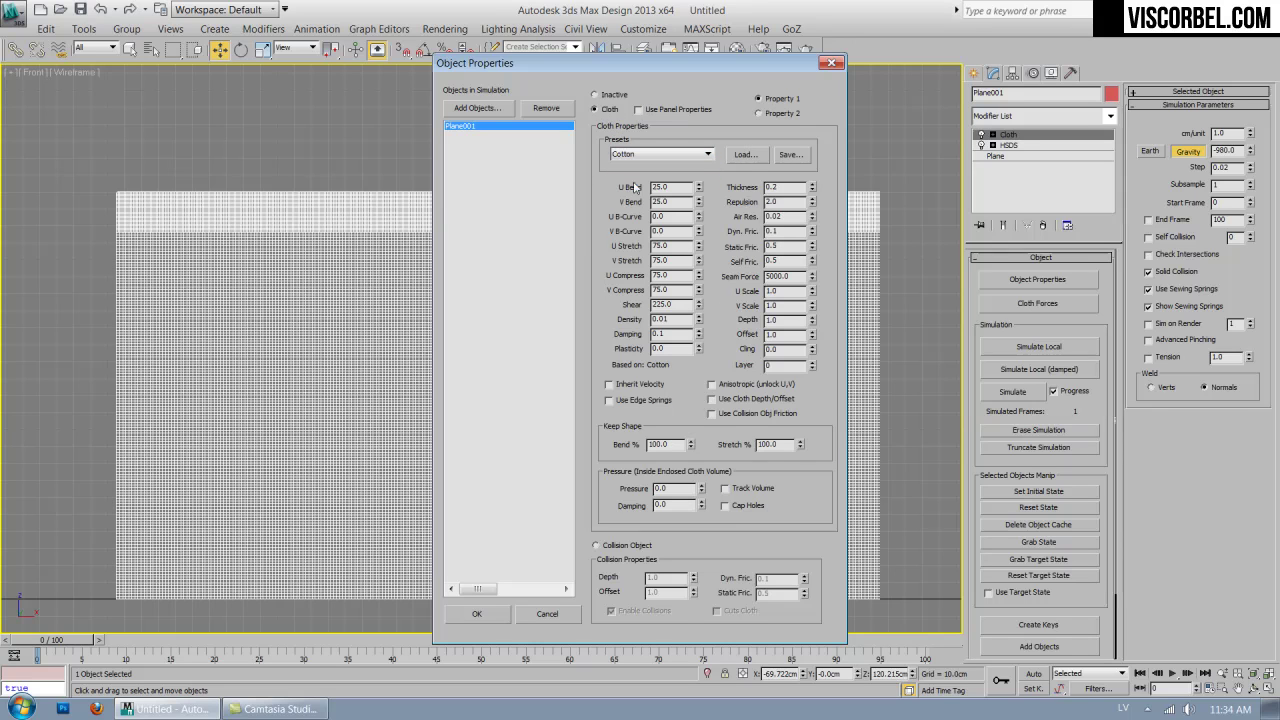
{"action": "left_click", "coordinate": [488, 617]}
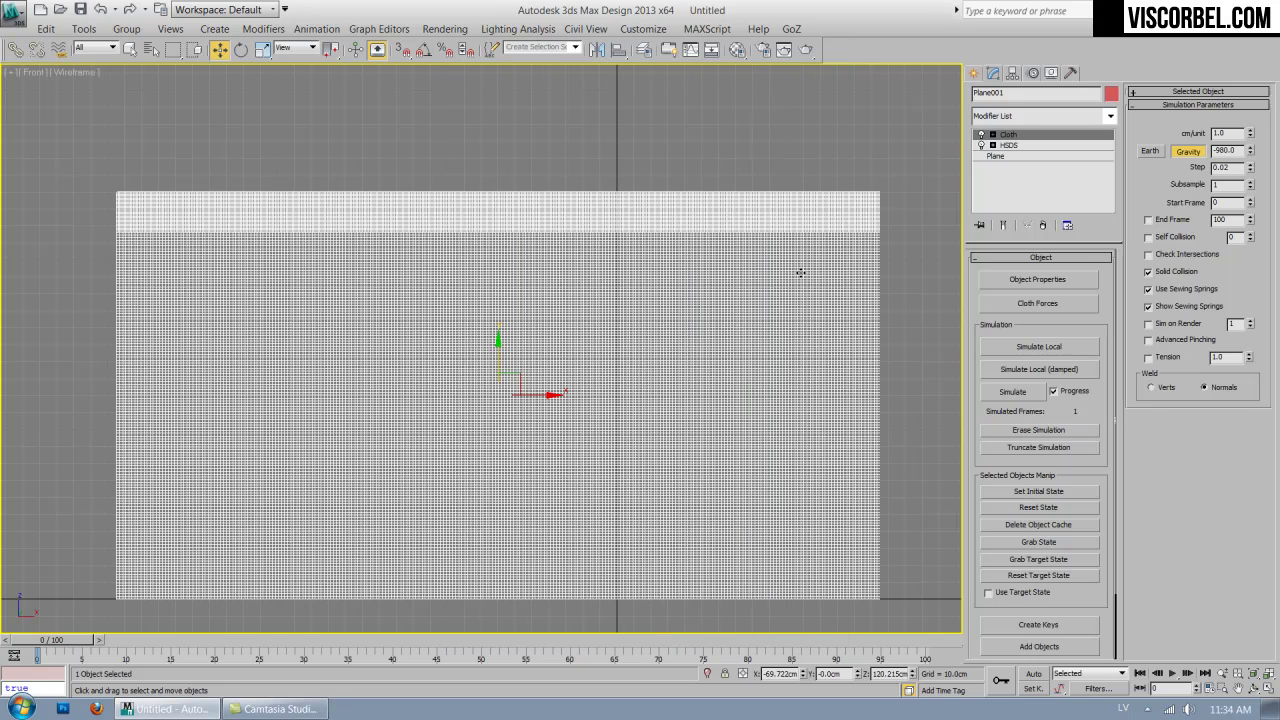
Deselect the plane and draw a straight horizontal line across its full width just below the upper edge.
{"action": "left_click", "coordinate": [840, 137]}
{"action": "left_click", "coordinate": [629, 305]}
{"action": "left_click", "coordinate": [652, 174]}
{"action": "mouse_move", "coordinate": [549, 279]}
{"action": "middle_mouse_down"}
{"action": "mouse_move", "coordinate": [521, 281]}
{"action": "mouse_move", "coordinate": [548, 285]}
{"action": "middle_mouse_up"}
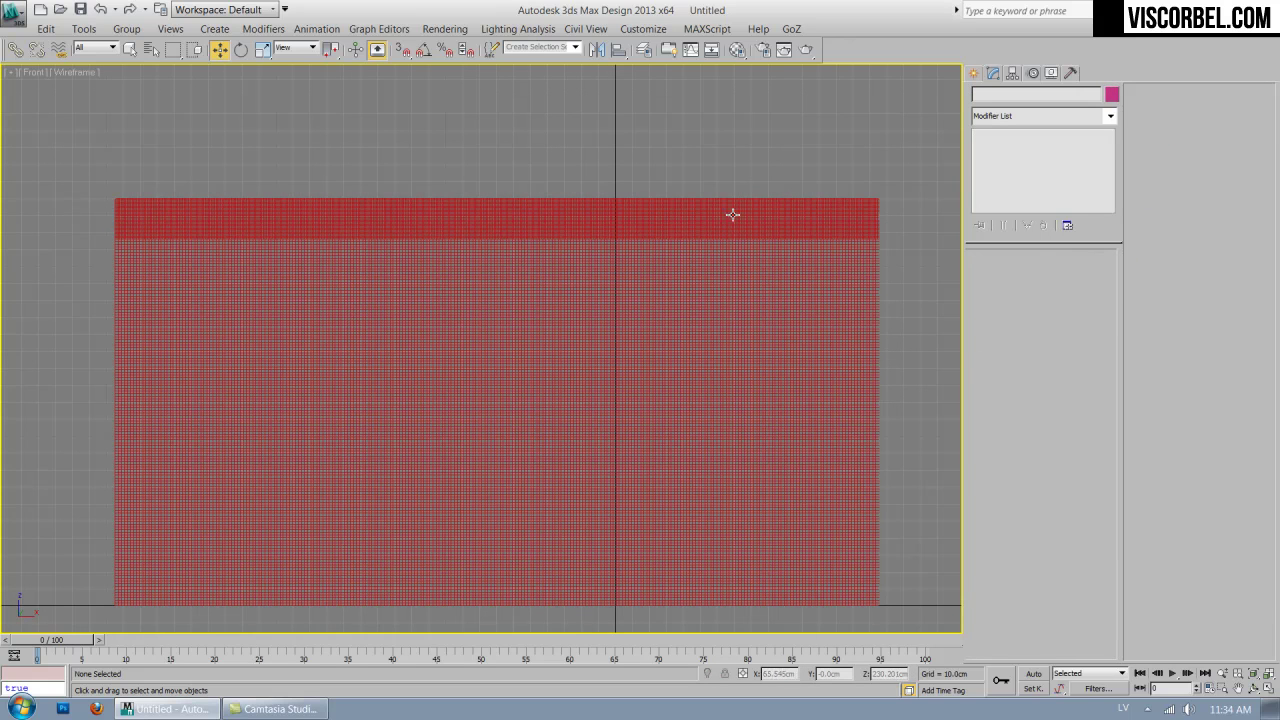
{"action": "right_click", "coordinate": [188, 210]}
{"action": "left_click", "coordinate": [208, 145]}
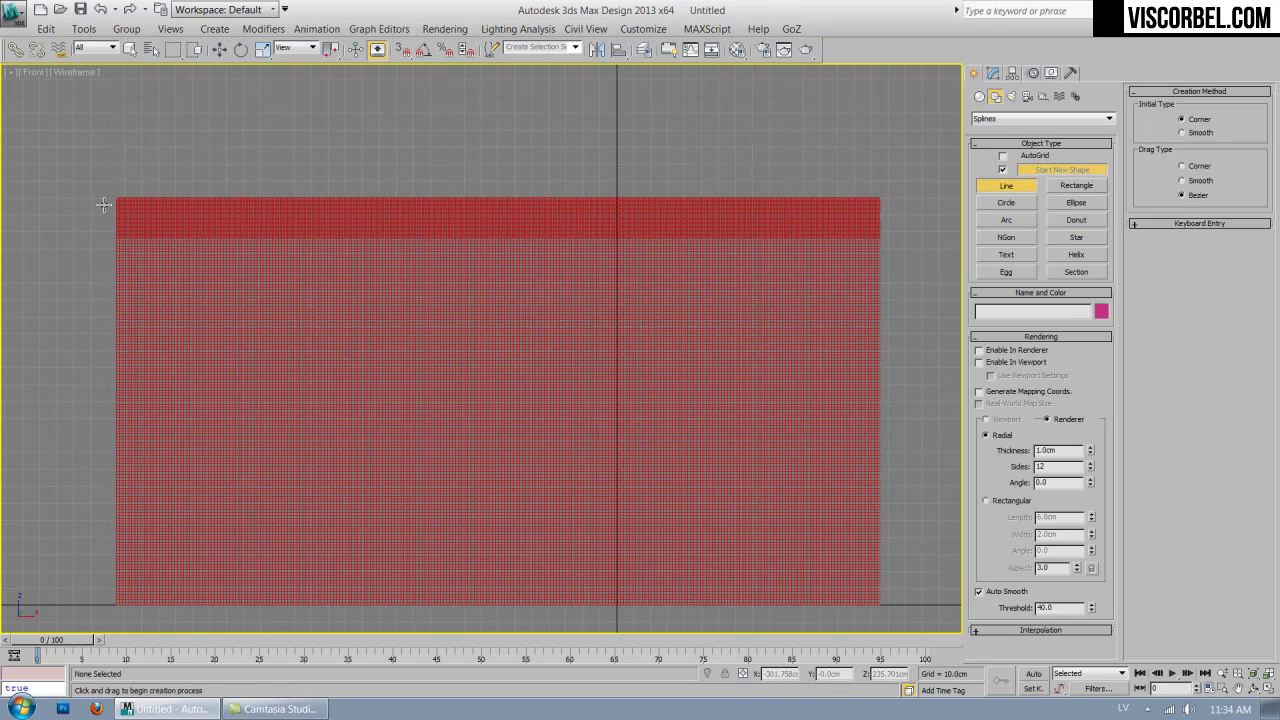
{"action": "left_click", "coordinate": [113, 204]}
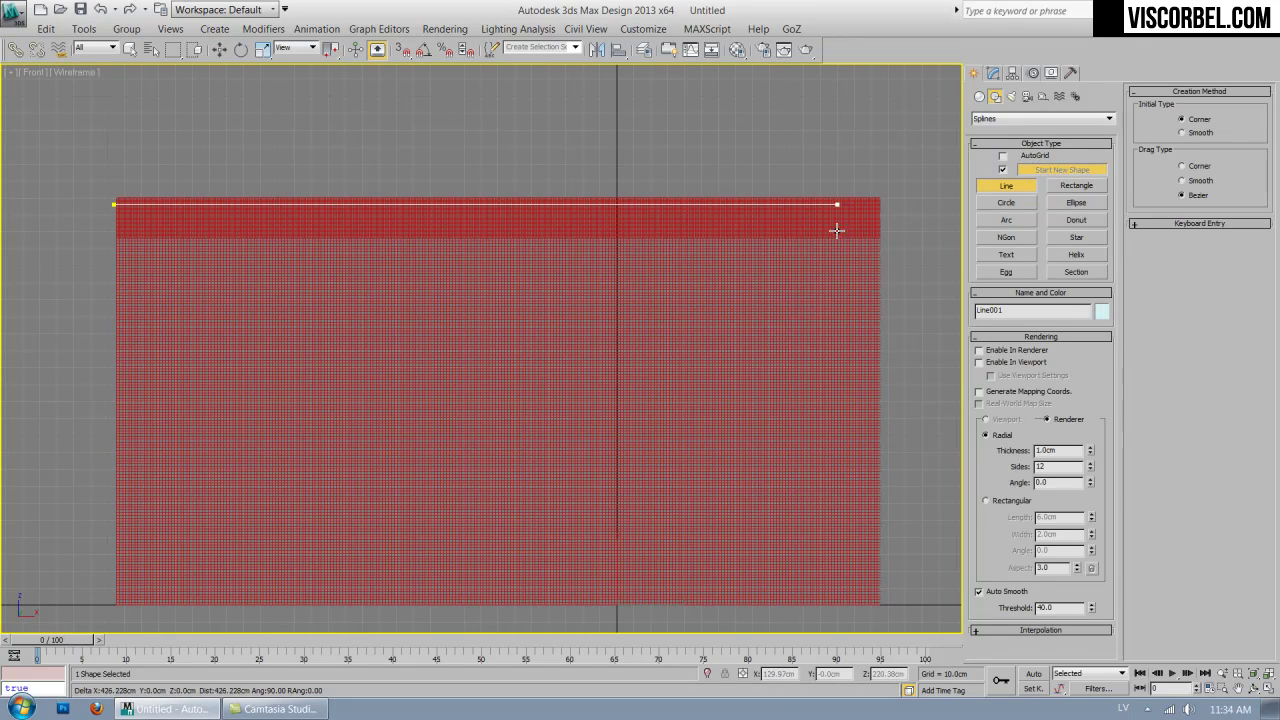
{"action": "left_click", "coordinate": [883, 204]}
{"action": "right_click", "coordinate": [883, 233]}
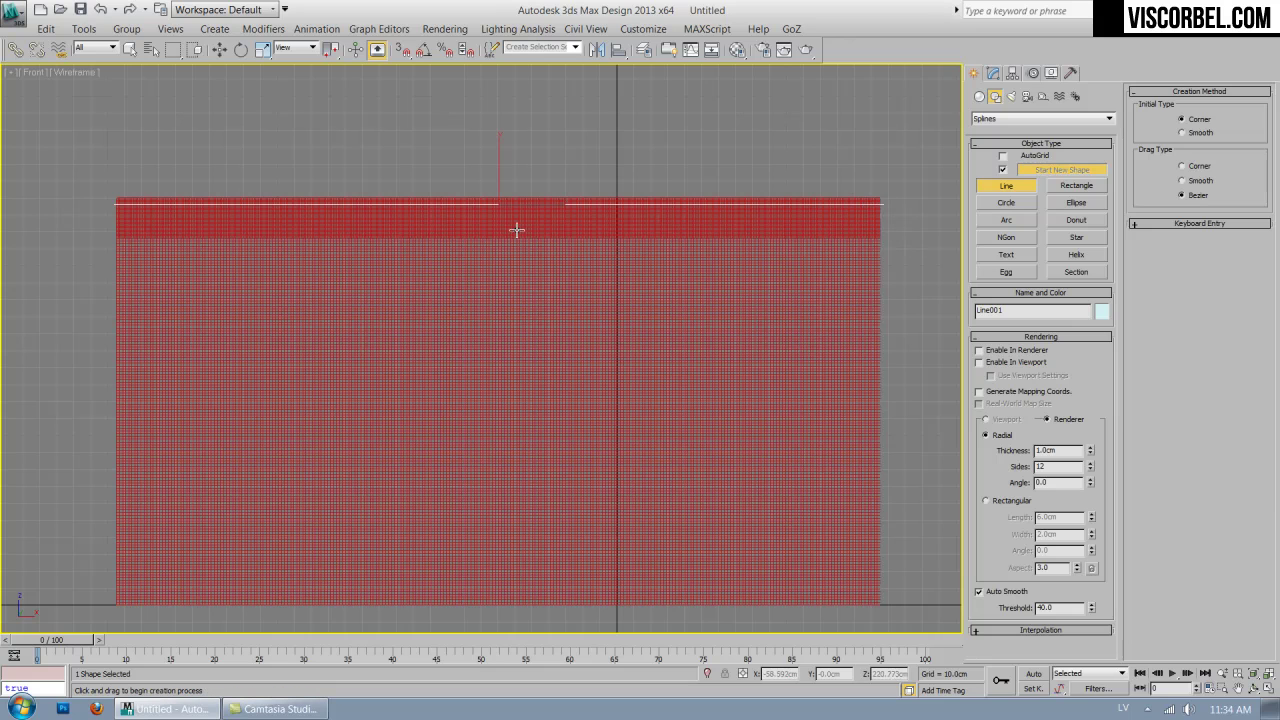
{"action": "right_click", "coordinate": [478, 205]}
Nudge the line down slightly and enable it in renderer and viewport with a rectangular cross-section.
{"action": "scroll", "coordinate": [476, 205], "scroll_direction": "up", "scroll_amount": 5}
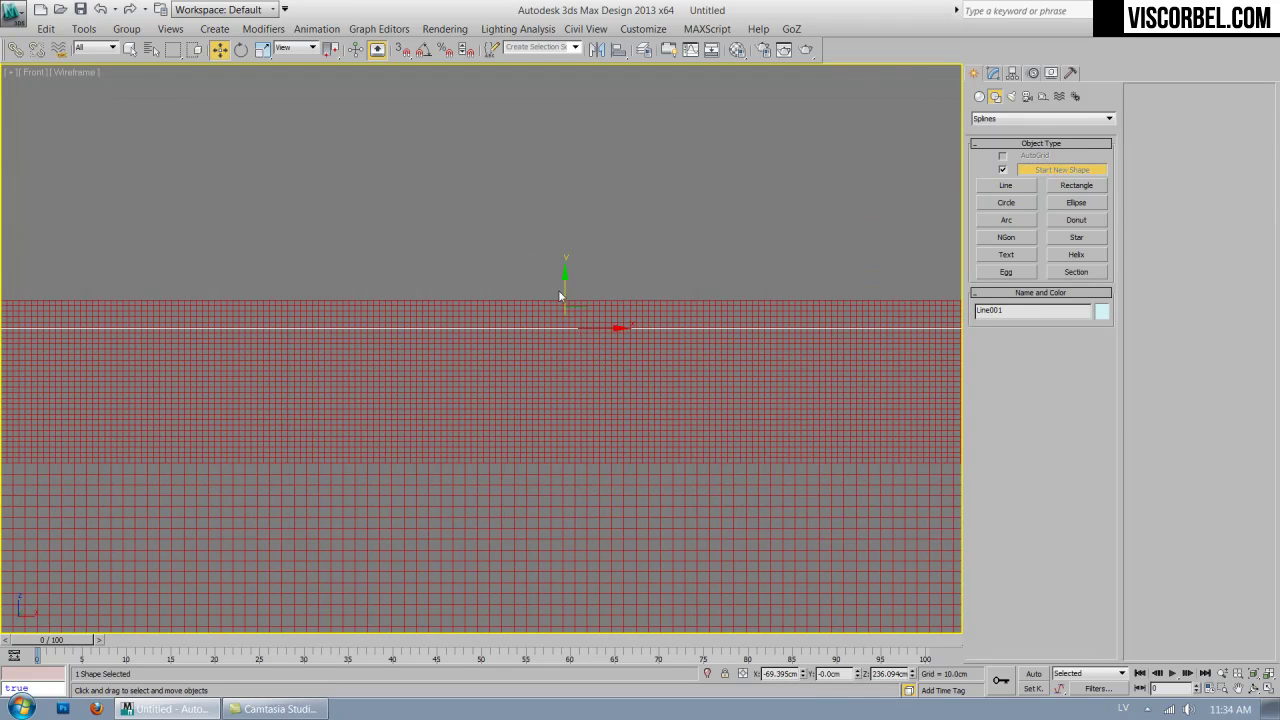
{"action": "left_click_drag", "start_coordinate": [562, 290], "coordinate": [555, 290]}
{"action": "left_click", "coordinate": [995, 73]}
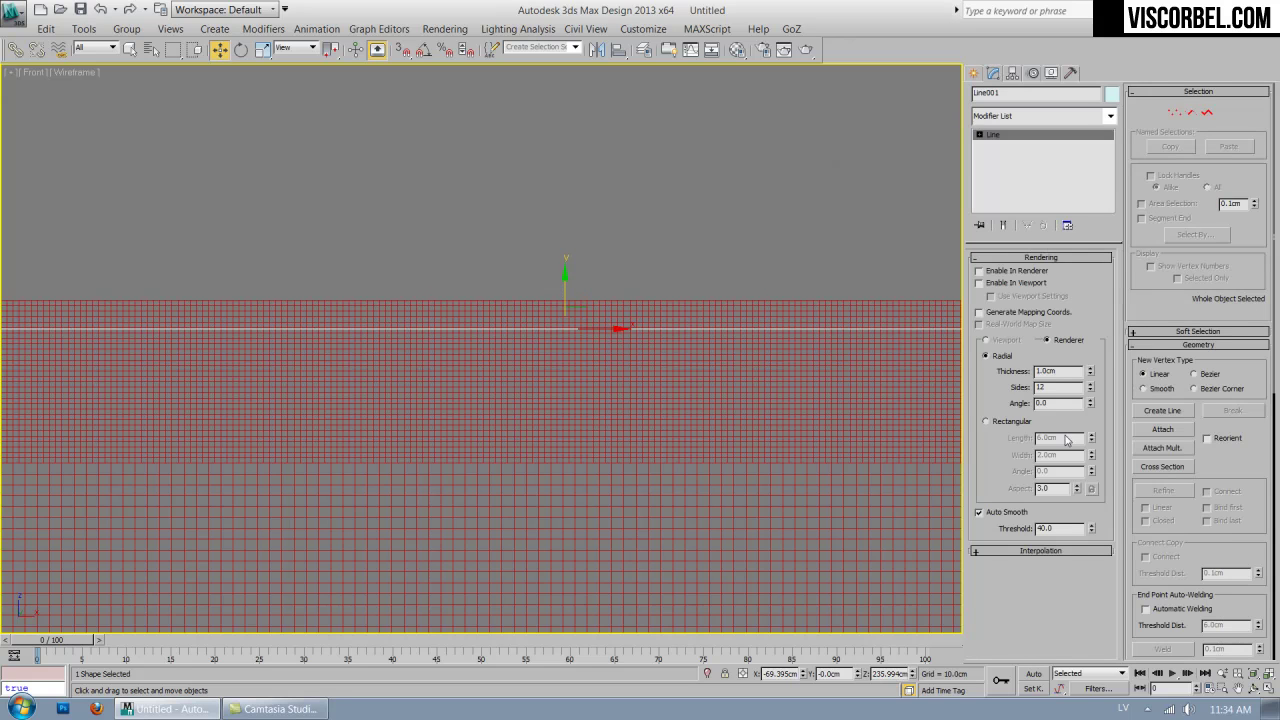
{"action": "left_click", "coordinate": [1010, 424]}
{"action": "left_click", "coordinate": [995, 283]}
{"action": "left_click", "coordinate": [993, 272]}
{"action": "scroll", "coordinate": [577, 306], "scroll_direction": "up", "scroll_amount": 8}
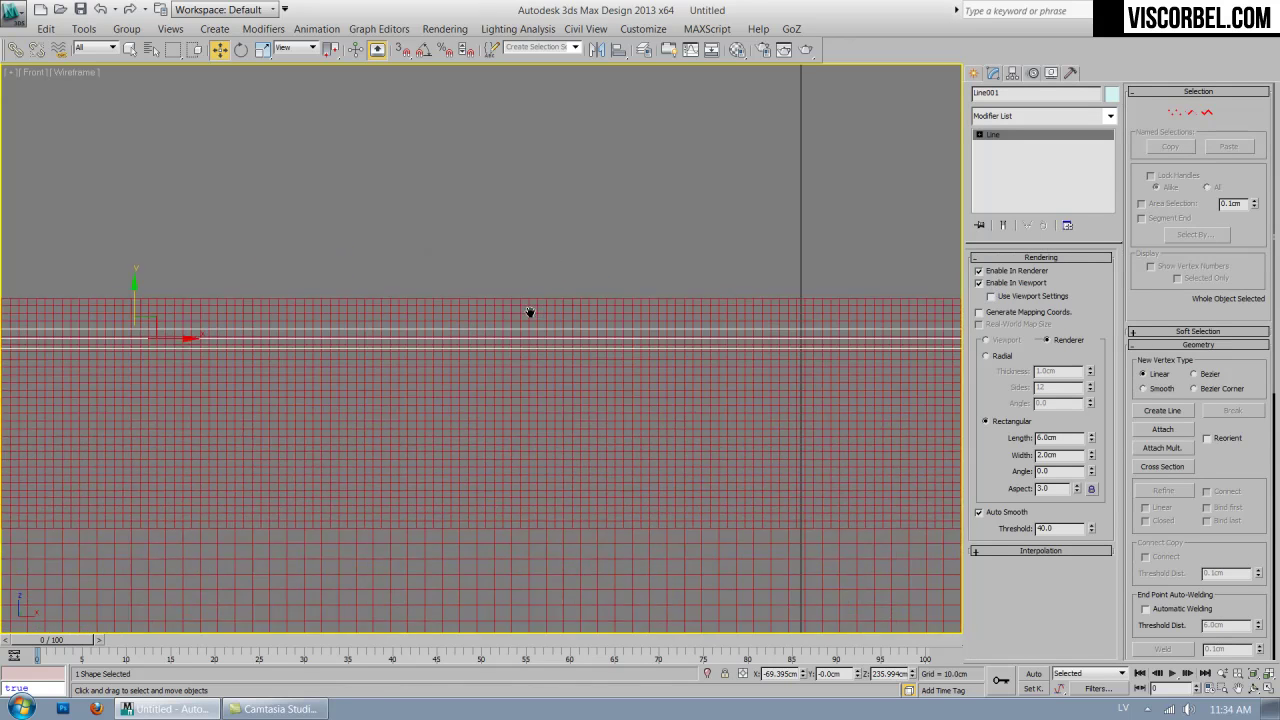
{"action": "scroll", "coordinate": [450, 352], "scroll_direction": "down", "scroll_amount": 2}
{"action": "middle_click_drag", "start_coordinate": [457, 349], "coordinate": [617, 329]}
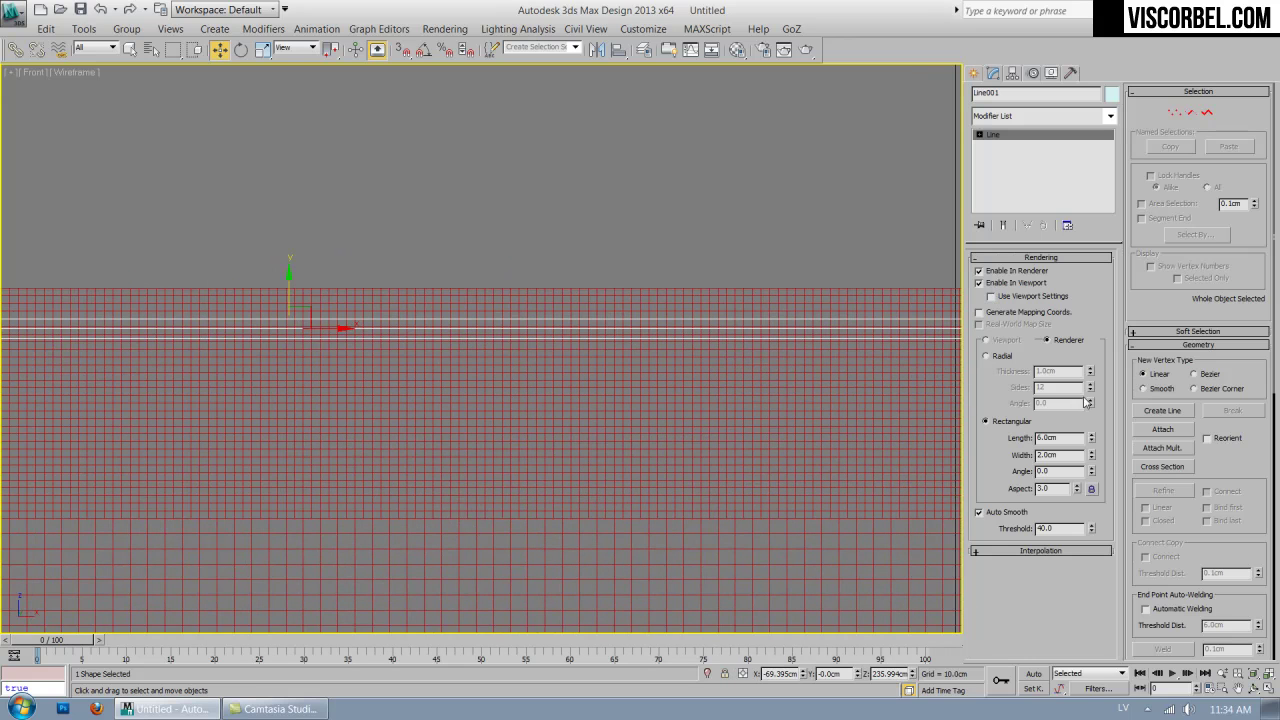
Set the line's rectangular cross-section to length 8.46 cm and width 5.5 cm, and lower the line about 1.25 cm.
{"action": "left_click_drag", "start_coordinate": [1091, 438], "coordinate": [1047, 342]}
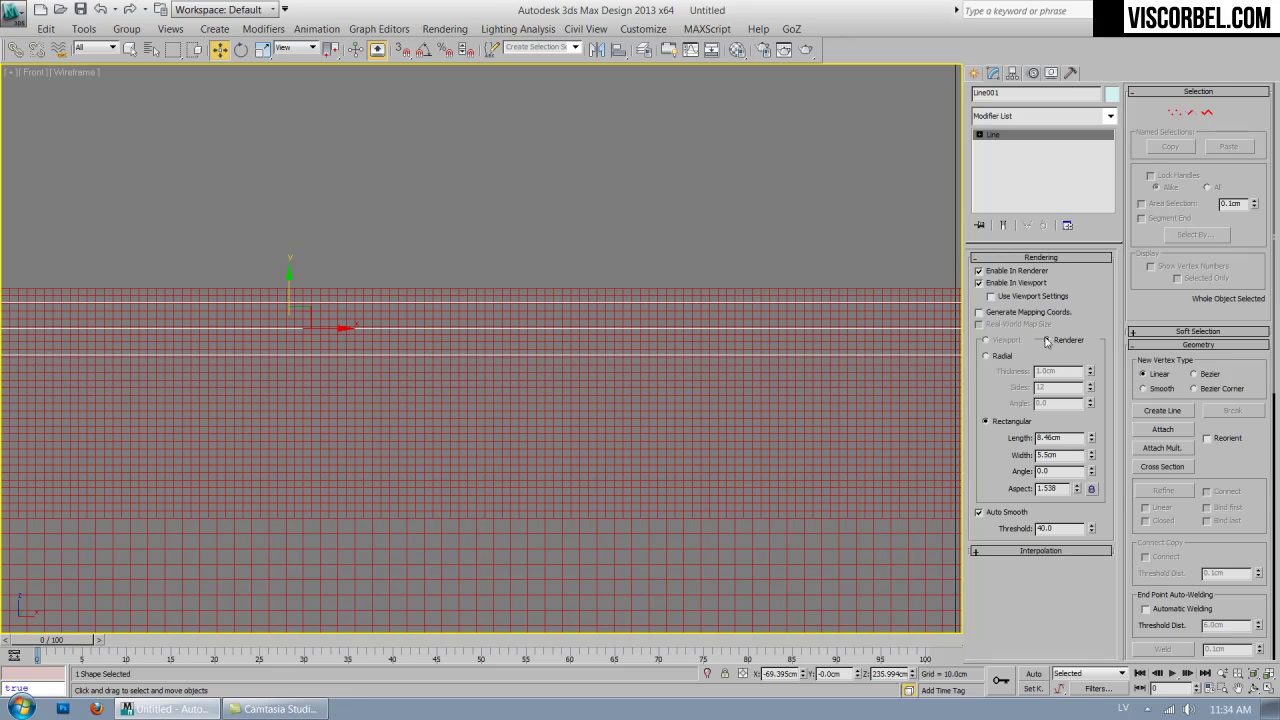
{"action": "left_click_drag", "start_coordinate": [288, 292], "coordinate": [287, 305]}
{"action": "scroll", "coordinate": [415, 391], "scroll_direction": "down", "scroll_amount": 3}
{"action": "middle_click_drag", "start_coordinate": [415, 391], "coordinate": [965, 307]}
{"action": "scroll", "coordinate": [443, 371], "scroll_direction": "down", "scroll_amount": 1}
{"action": "key", "text": "t"}
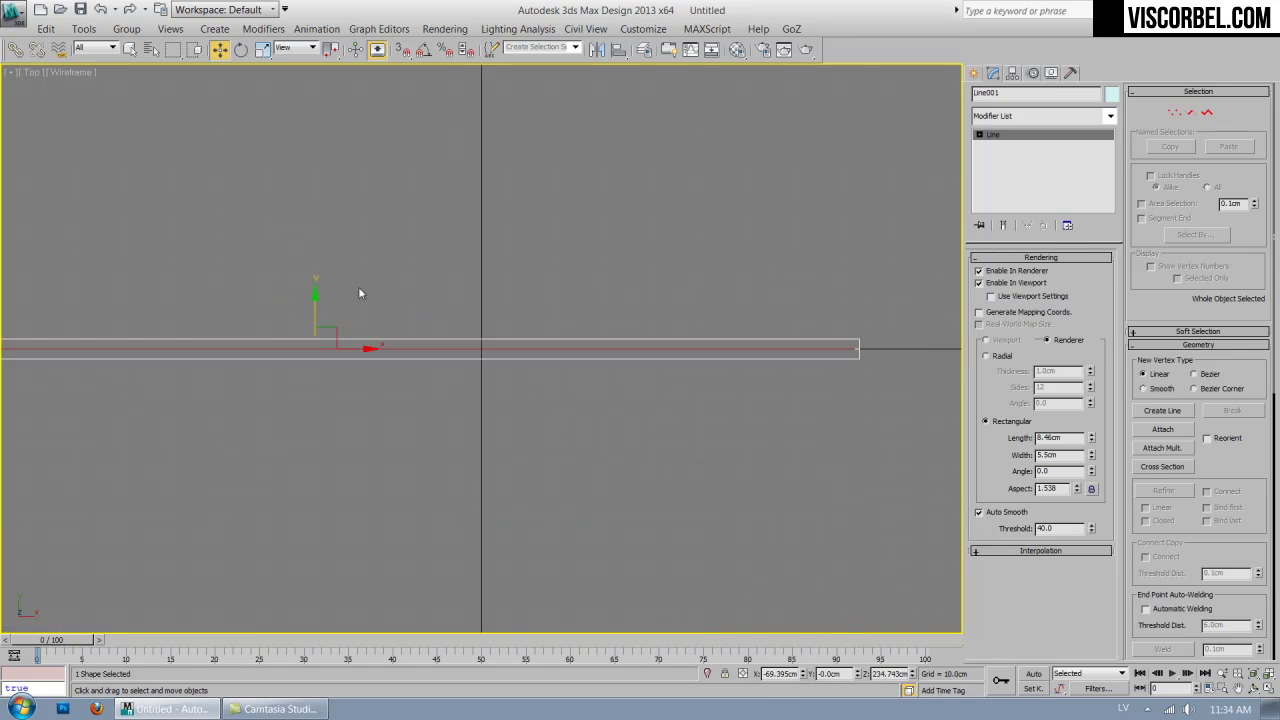
Set the line's rectangular length to 2.707 cm and inspect it against the plane in perspective and front views.
{"action": "left_click_drag", "start_coordinate": [1092, 458], "coordinate": [1094, 487]}
{"action": "key", "text": "ctrl+z"}
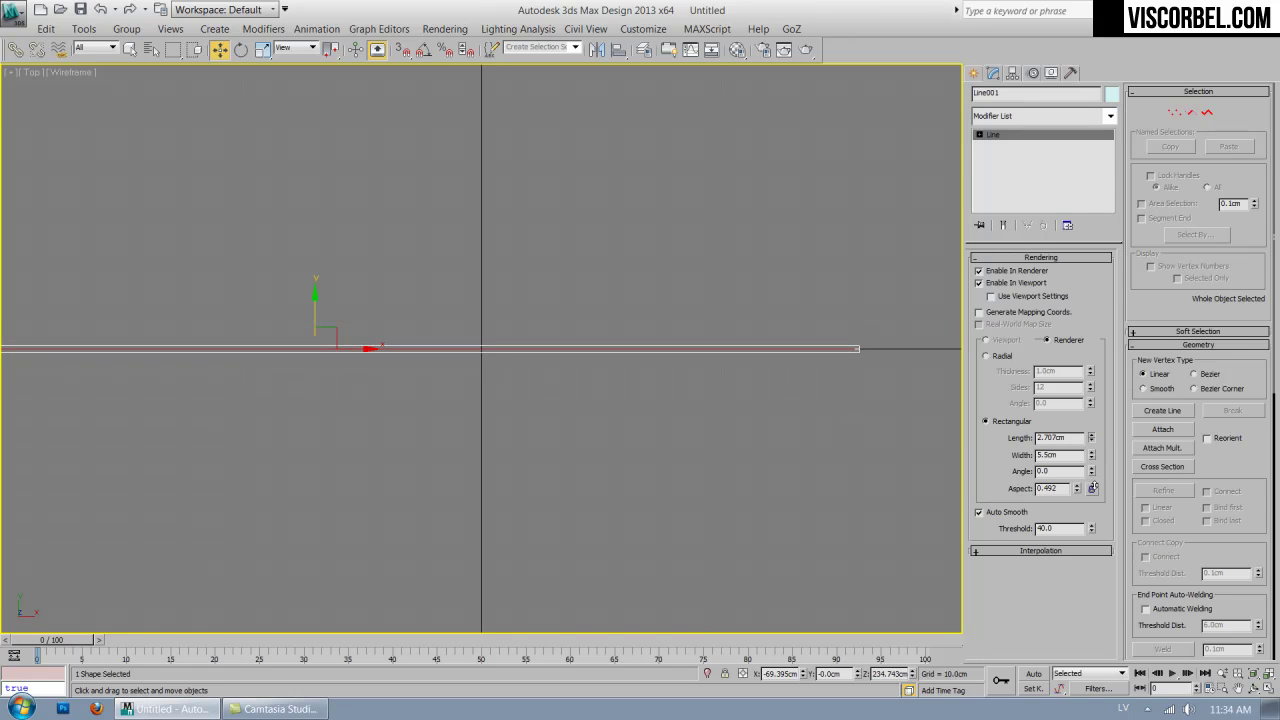
{"action": "key", "text": "p"}
{"action": "mouse_move", "coordinate": [832, 446]}
{"action": "middle_mouse_down", "text": "alt"}
{"action": "mouse_move", "coordinate": [691, 372]}
{"action": "mouse_move", "coordinate": [621, 262]}
{"action": "mouse_move", "coordinate": [648, 257]}
{"action": "middle_mouse_up", "text": "alt"}
{"action": "key", "text": "f"}
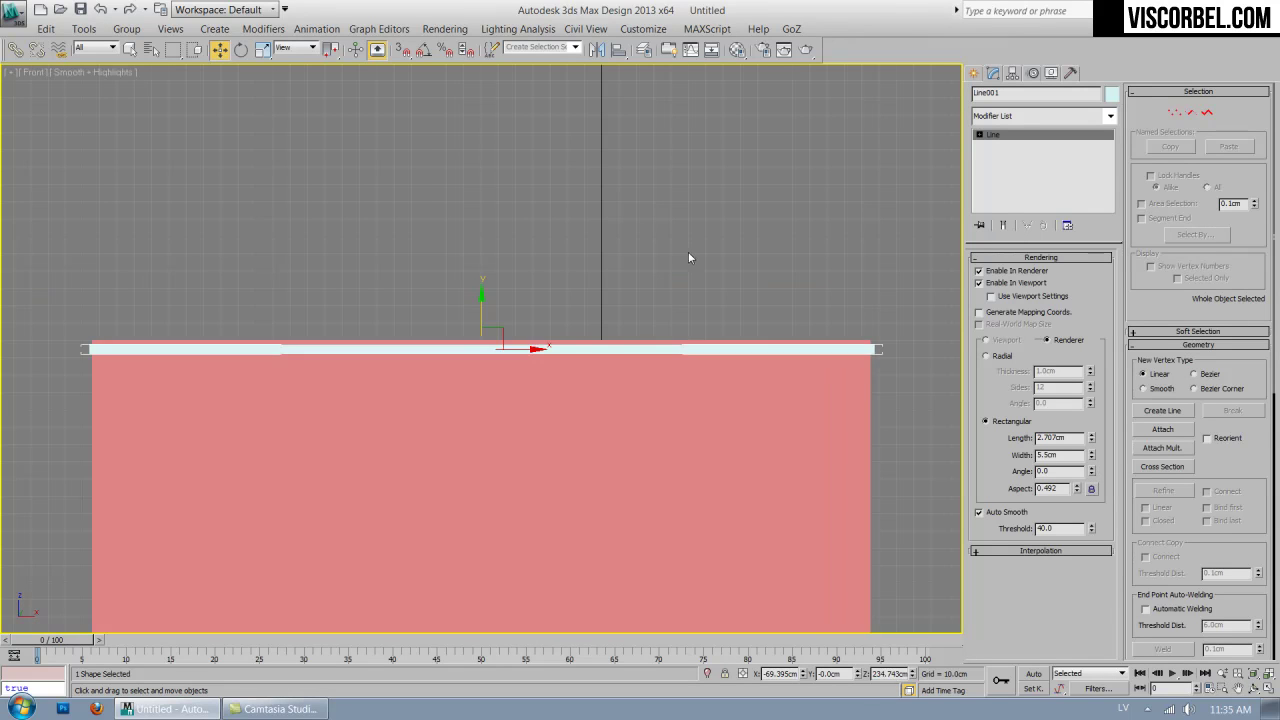
{"action": "key", "text": "F3"}
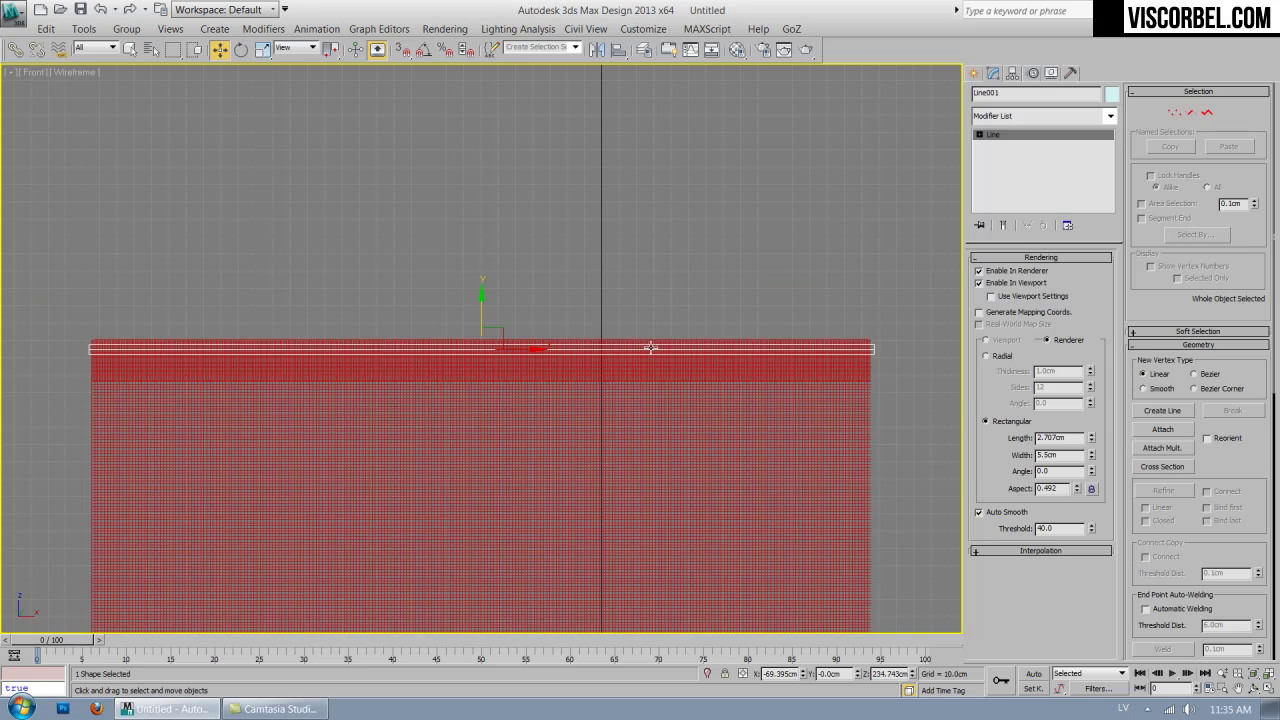
{"action": "scroll", "coordinate": [638, 350], "scroll_direction": "up", "scroll_amount": 5}
{"action": "scroll", "coordinate": [500, 373], "scroll_direction": "down", "scroll_amount": 6}
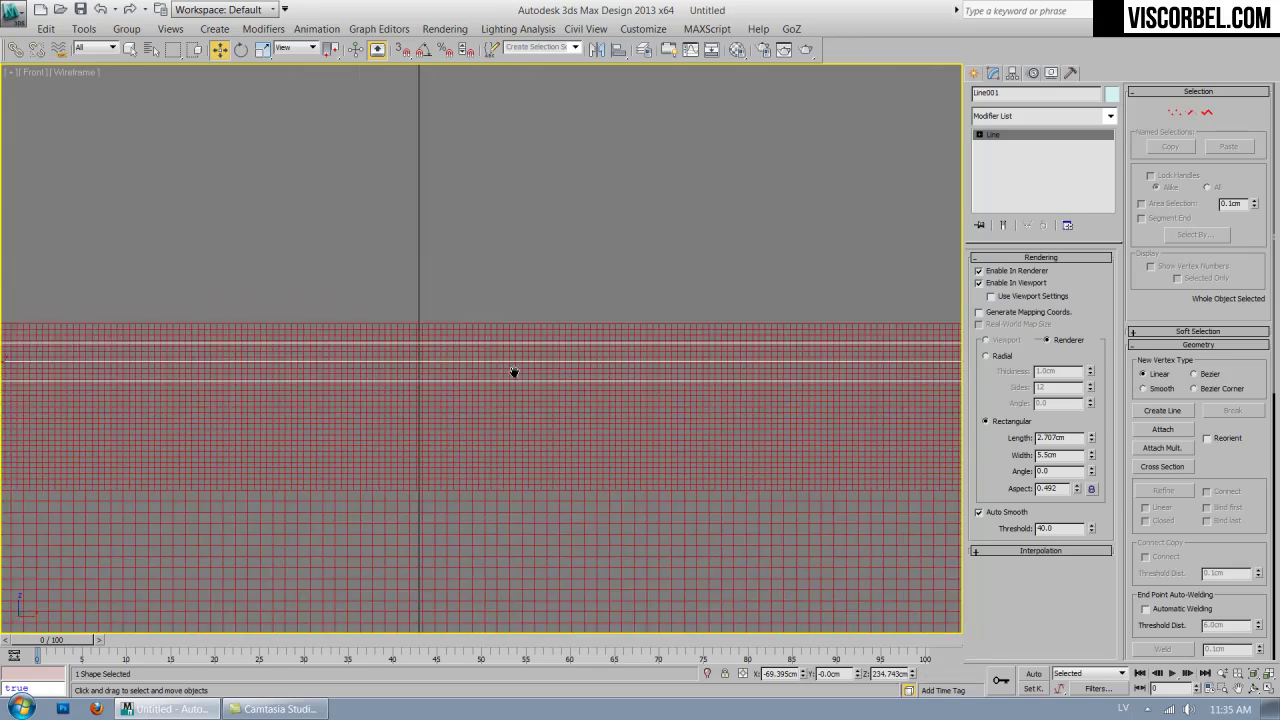
Animate the line with Auto Key by scaling it to 57.744% along its length at frame 71, then return to frame 0.
{"action": "middle_click_drag", "start_coordinate": [581, 290], "coordinate": [652, 211]}
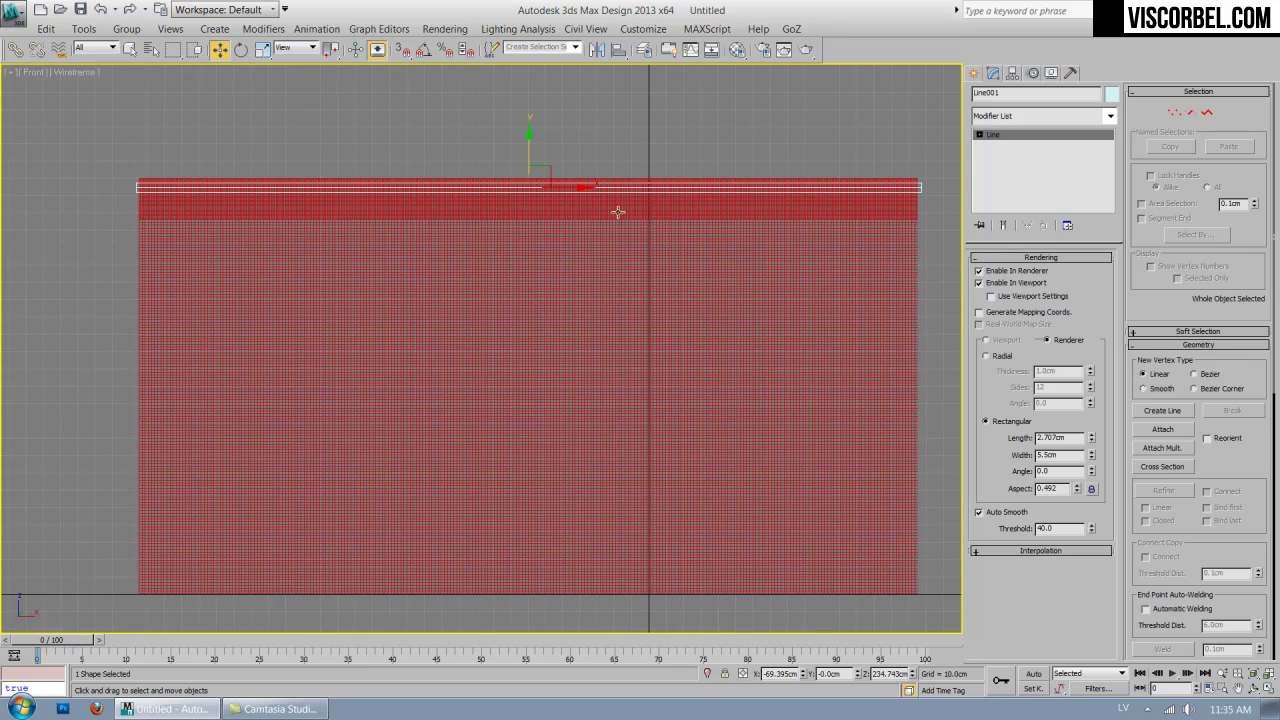
{"action": "left_click", "coordinate": [1033, 673]}
{"action": "left_click_drag", "start_coordinate": [63, 640], "coordinate": [662, 634]}
{"action": "key", "text": "w"}
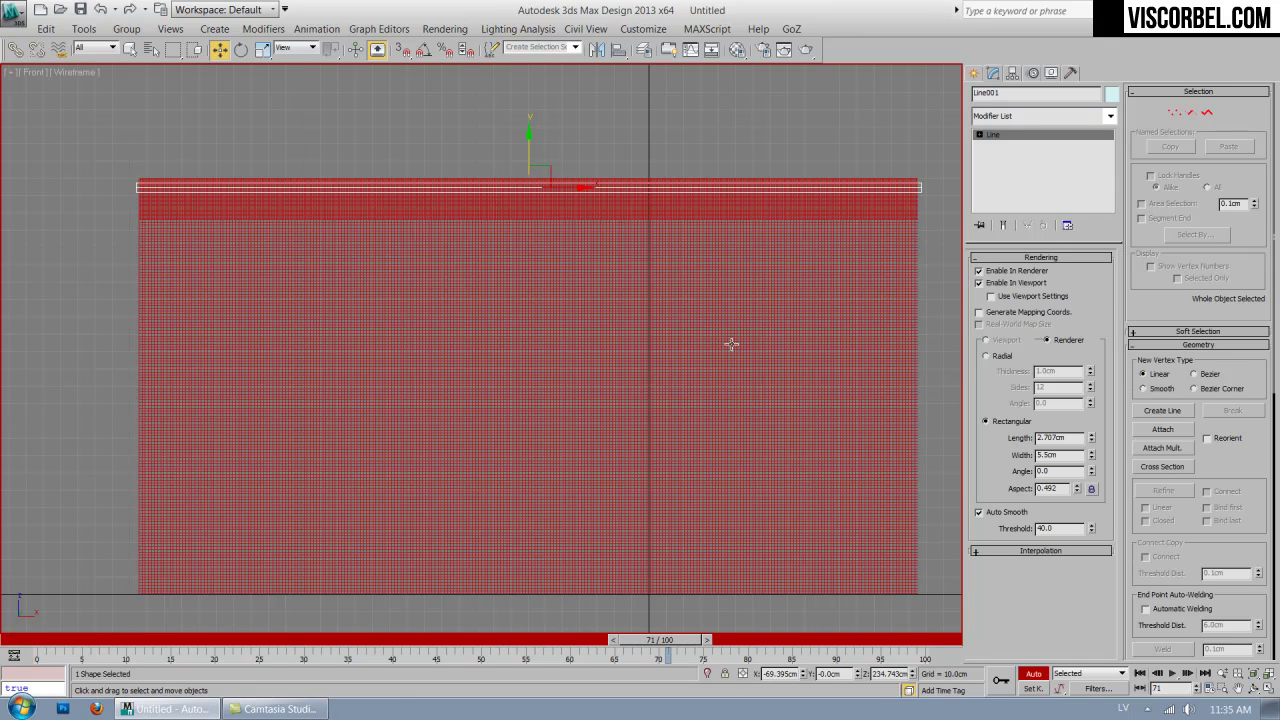
{"action": "key", "text": "r"}
{"action": "left_click_drag", "start_coordinate": [594, 189], "coordinate": [551, 190]}
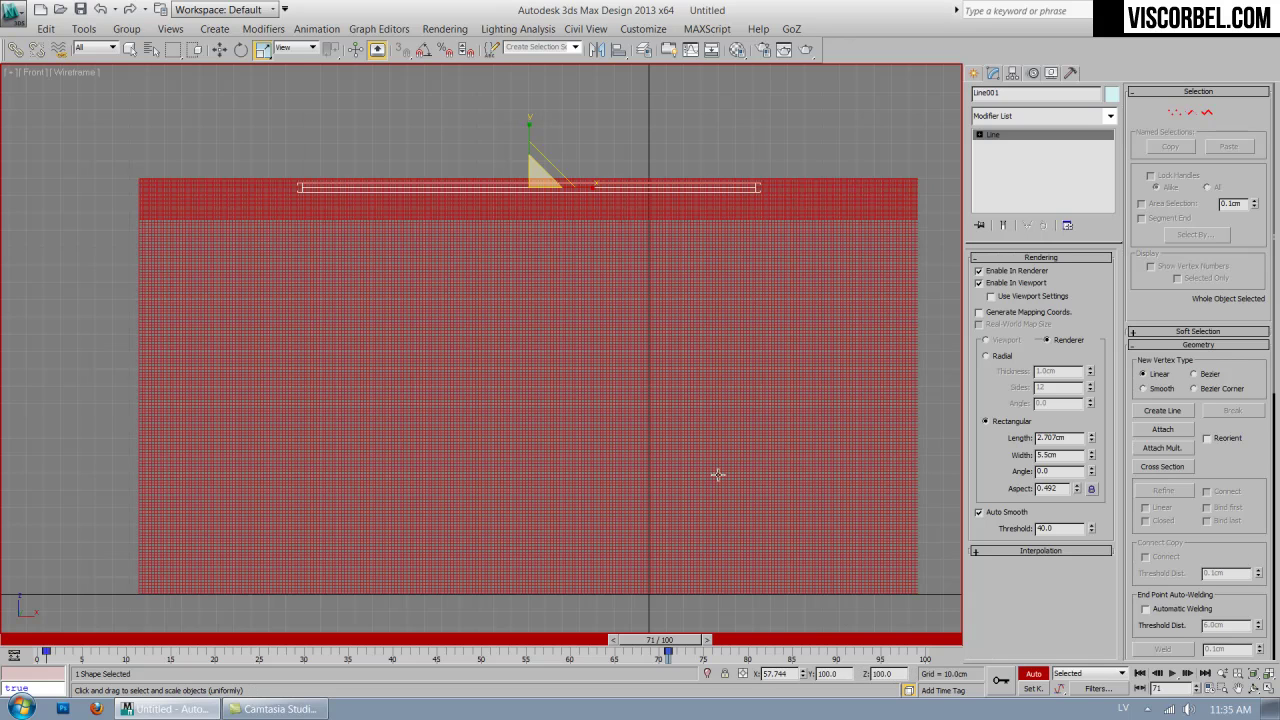
{"action": "left_click", "coordinate": [1034, 674]}
{"action": "left_click_drag", "start_coordinate": [613, 643], "coordinate": [42, 655]}
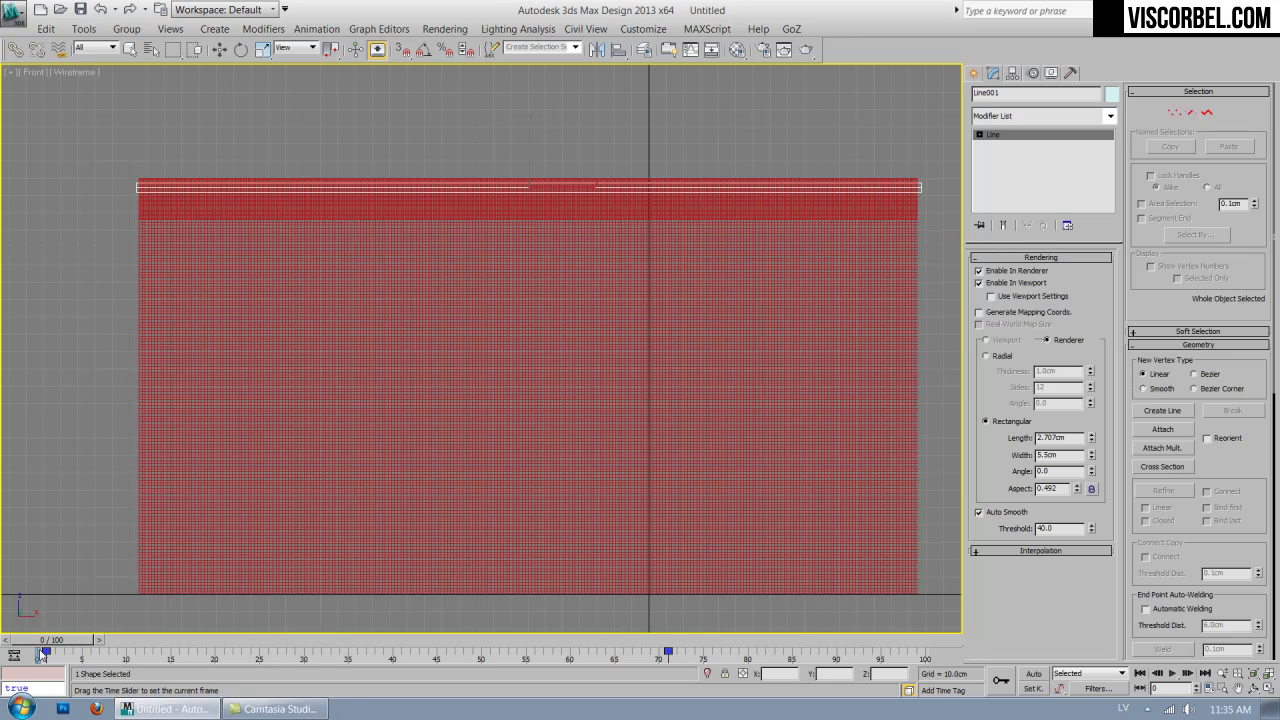
Select the line in the perspective view and convert it to an editable poly.
{"action": "key", "text": "r"}
{"action": "key", "text": "p"}
{"action": "middle_click_drag", "start_coordinate": [662, 369], "coordinate": [596, 278], "text": "alt"}
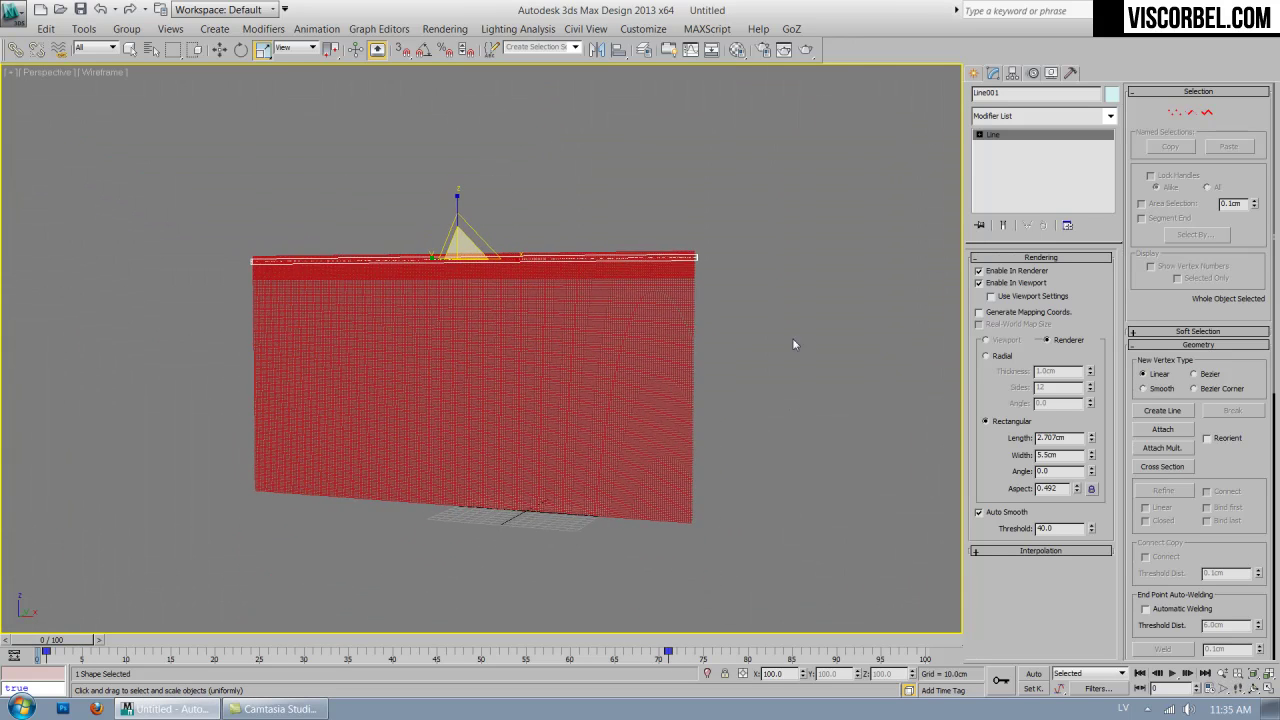
{"action": "left_click", "coordinate": [597, 363]}
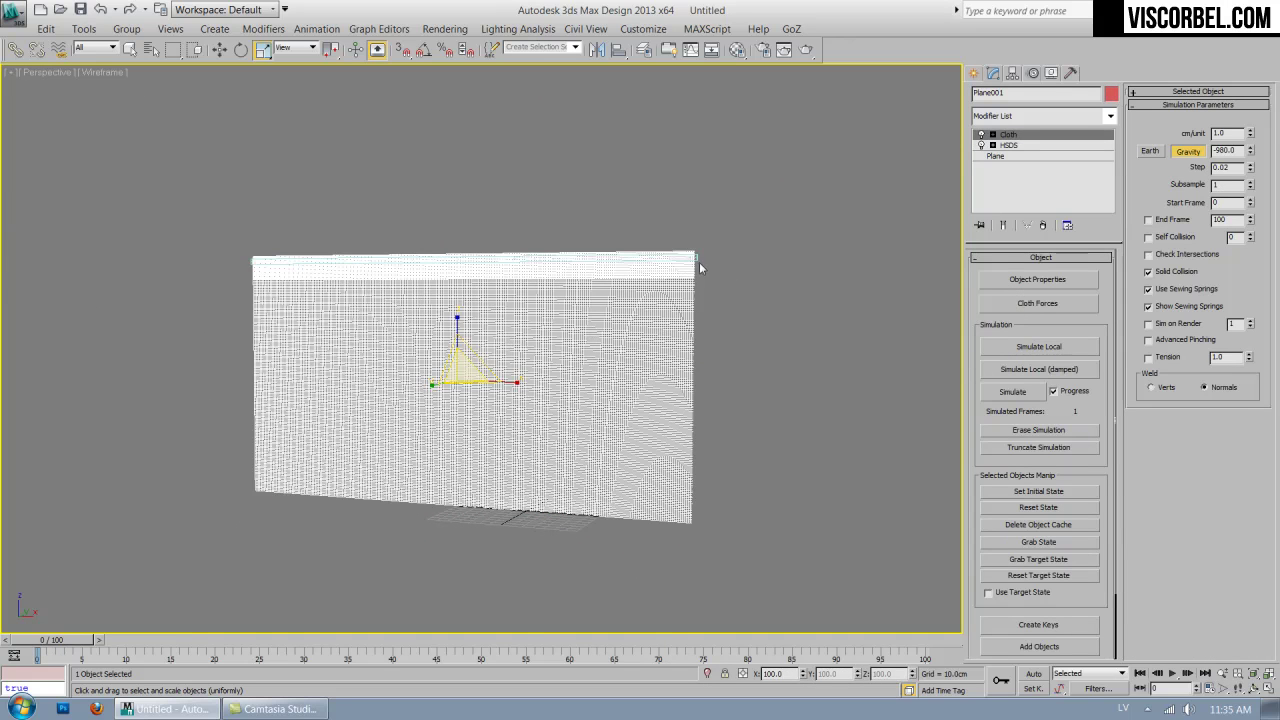
{"action": "scroll", "coordinate": [740, 291], "scroll_direction": "up", "scroll_amount": 5}
{"action": "scroll", "coordinate": [575, 317], "scroll_direction": "down", "scroll_amount": 4}
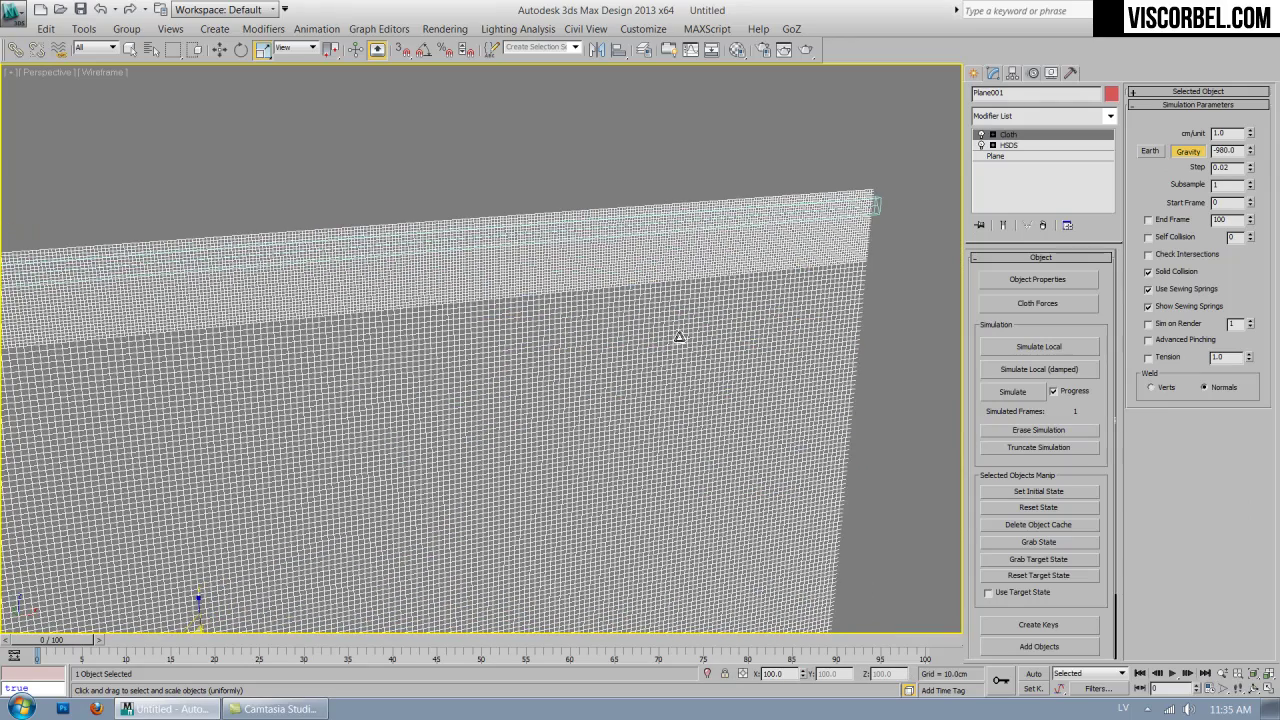
{"action": "left_click", "coordinate": [772, 215]}
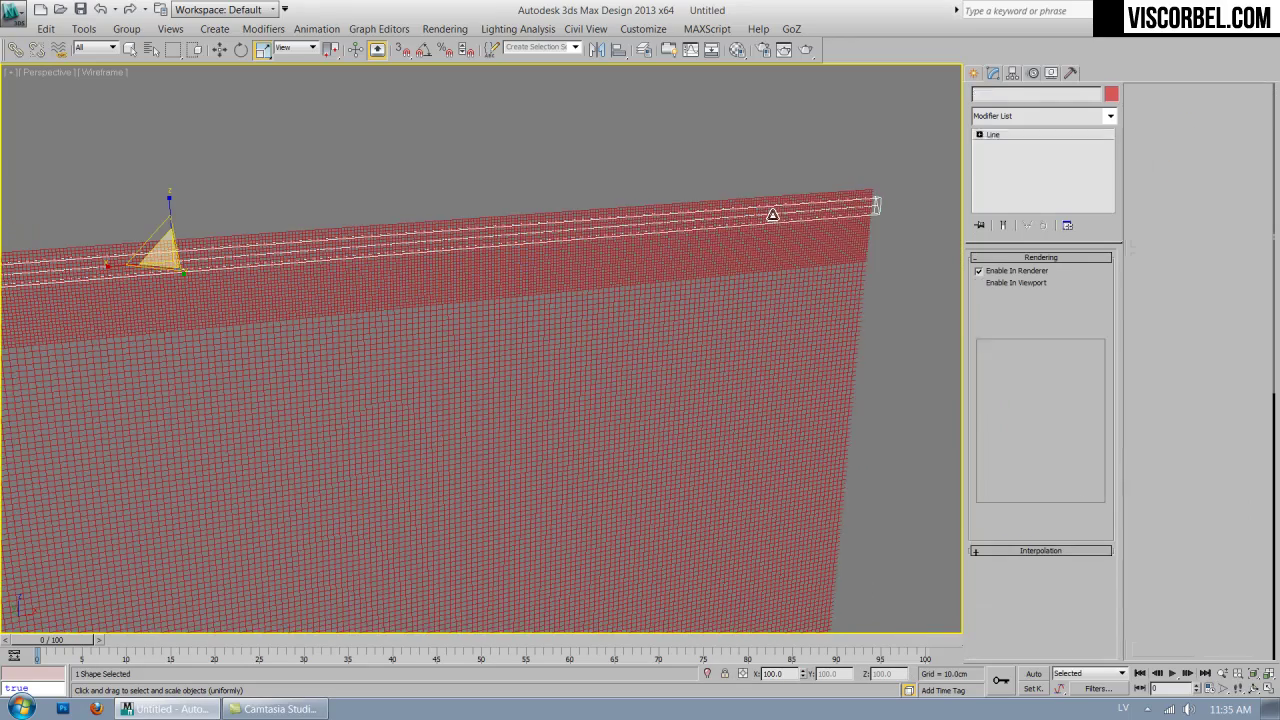
{"action": "middle_click_drag", "start_coordinate": [703, 277], "coordinate": [662, 272], "text": "alt"}
{"action": "scroll", "coordinate": [631, 337], "scroll_direction": "down", "scroll_amount": 5}
{"action": "middle_click_drag", "start_coordinate": [640, 322], "coordinate": [628, 256]}
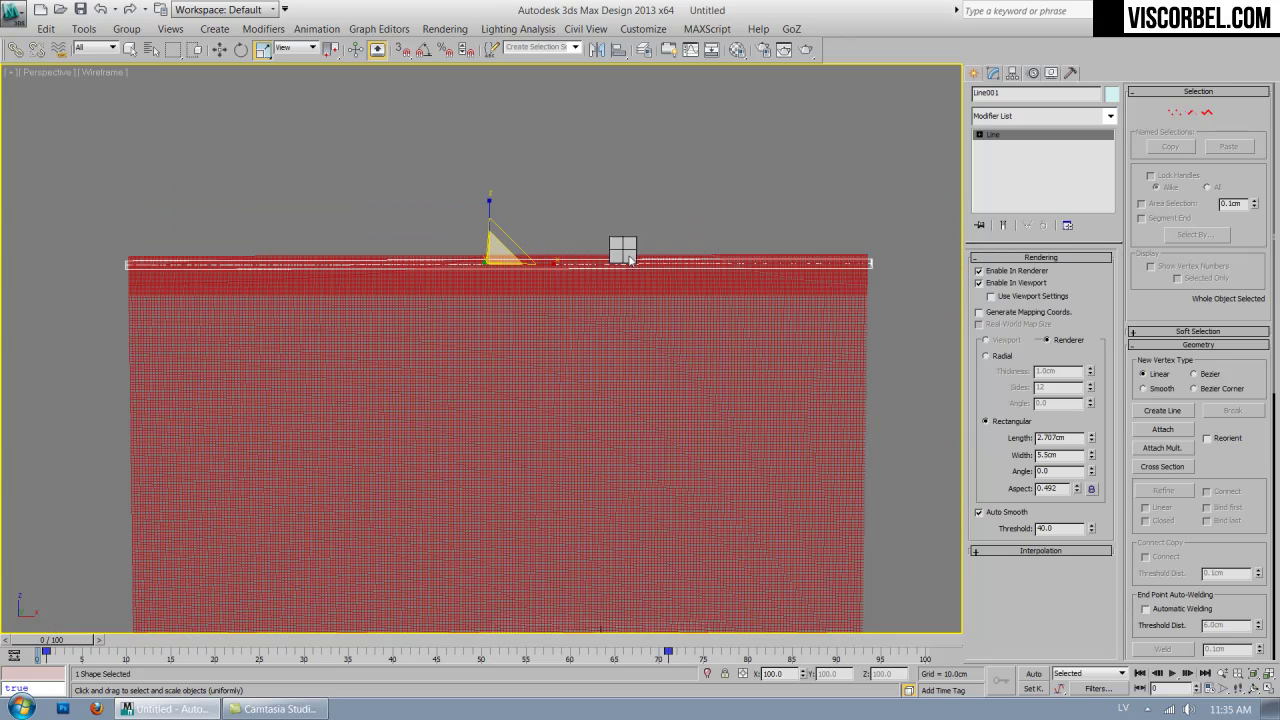
{"action": "right_click", "coordinate": [622, 250]}
{"action": "mouse_move", "coordinate": [660, 405]}
{"action": "left_click", "coordinate": [818, 431]}
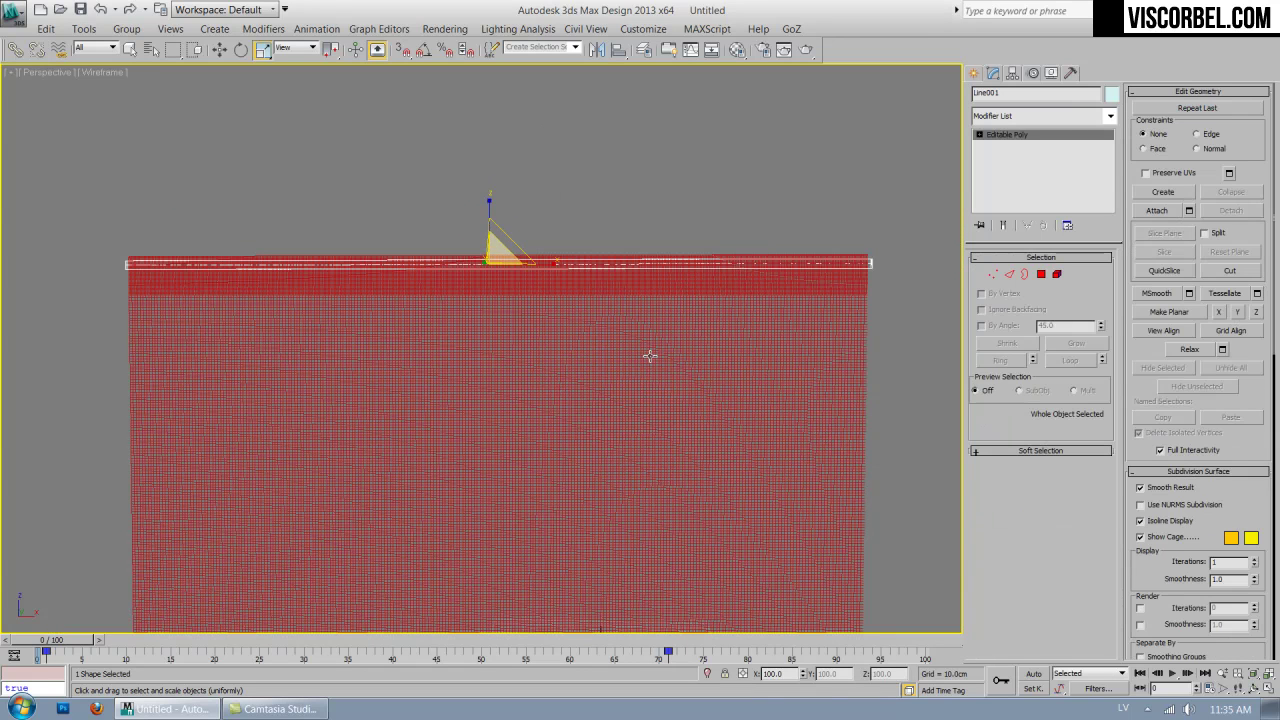
Select the strip's four long edges and connect them with 165 segments.
{"action": "key", "text": "2"}
{"action": "left_click_drag", "start_coordinate": [509, 157], "coordinate": [537, 451]}
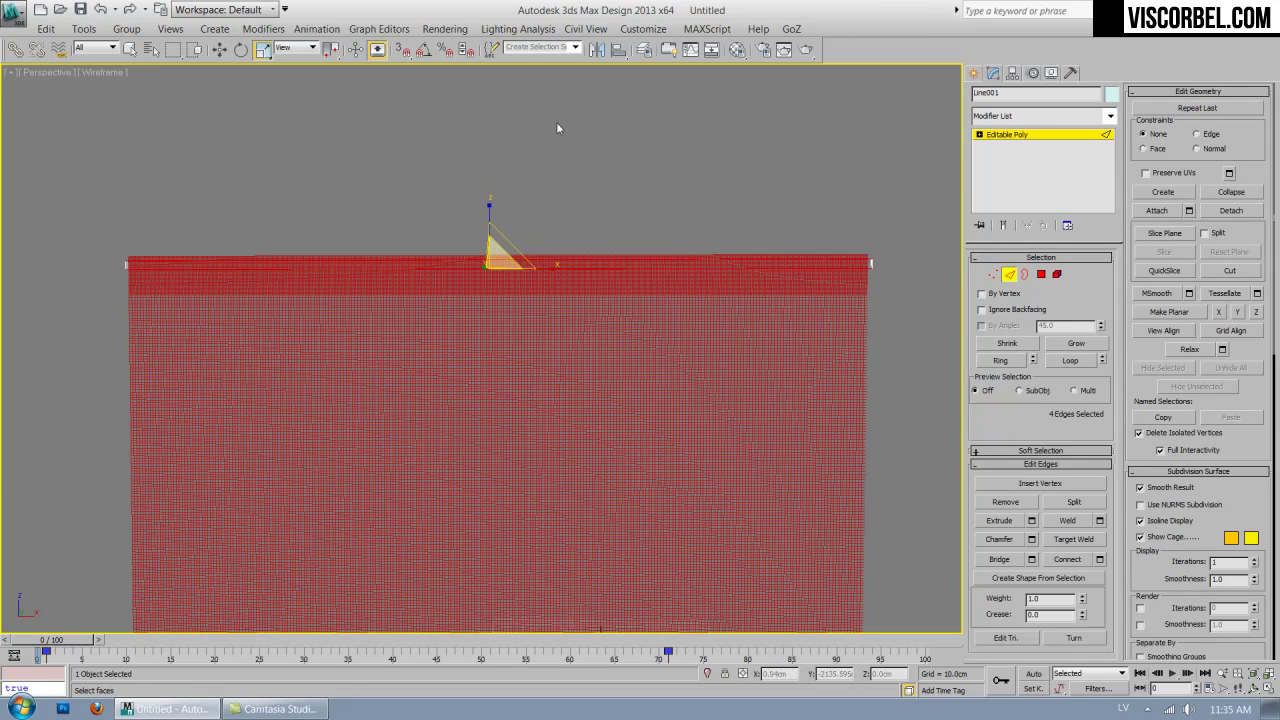
{"action": "right_click", "coordinate": [598, 219]}
{"action": "left_click", "coordinate": [508, 281]}
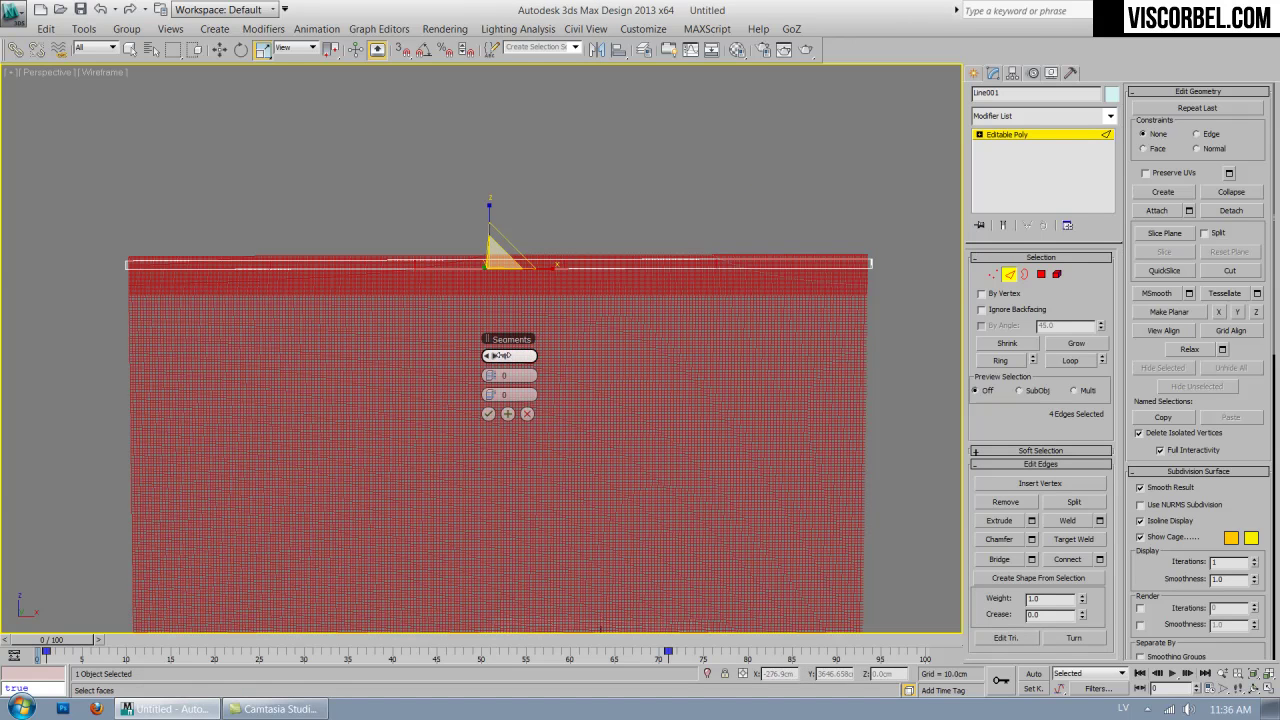
{"action": "left_click_drag", "start_coordinate": [517, 356], "coordinate": [955, 390]}
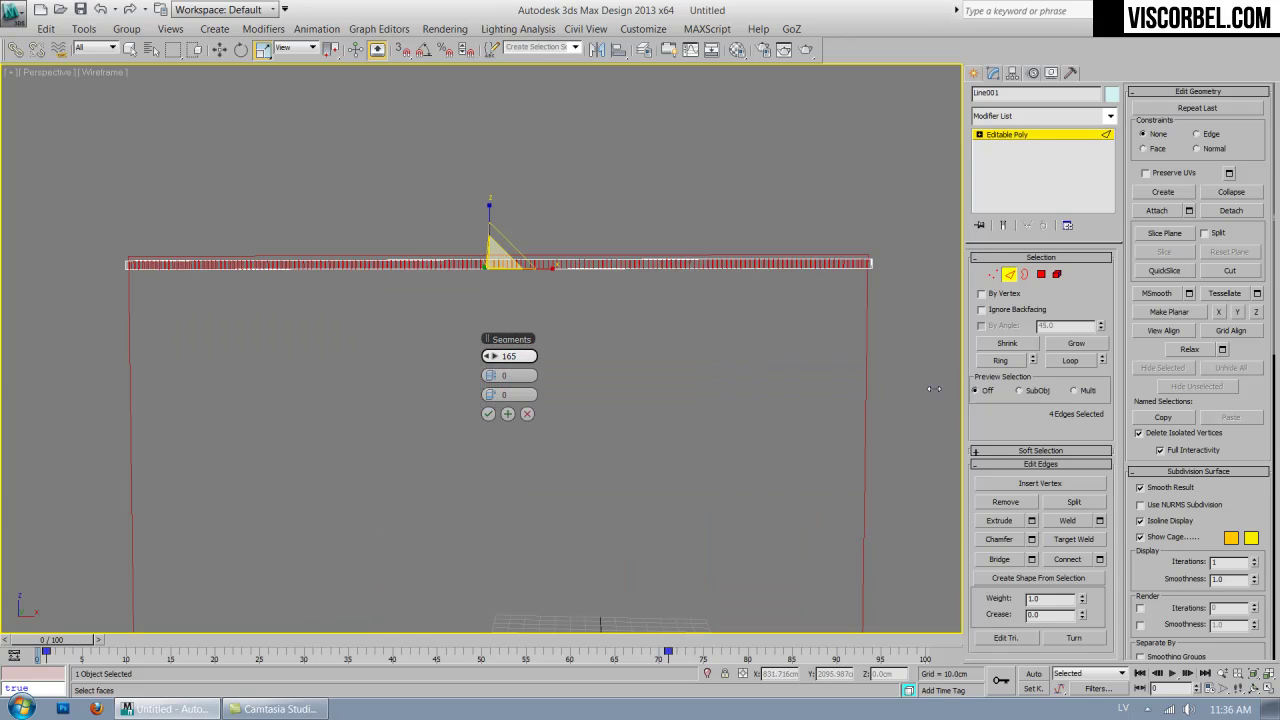
{"action": "left_click", "coordinate": [488, 413]}
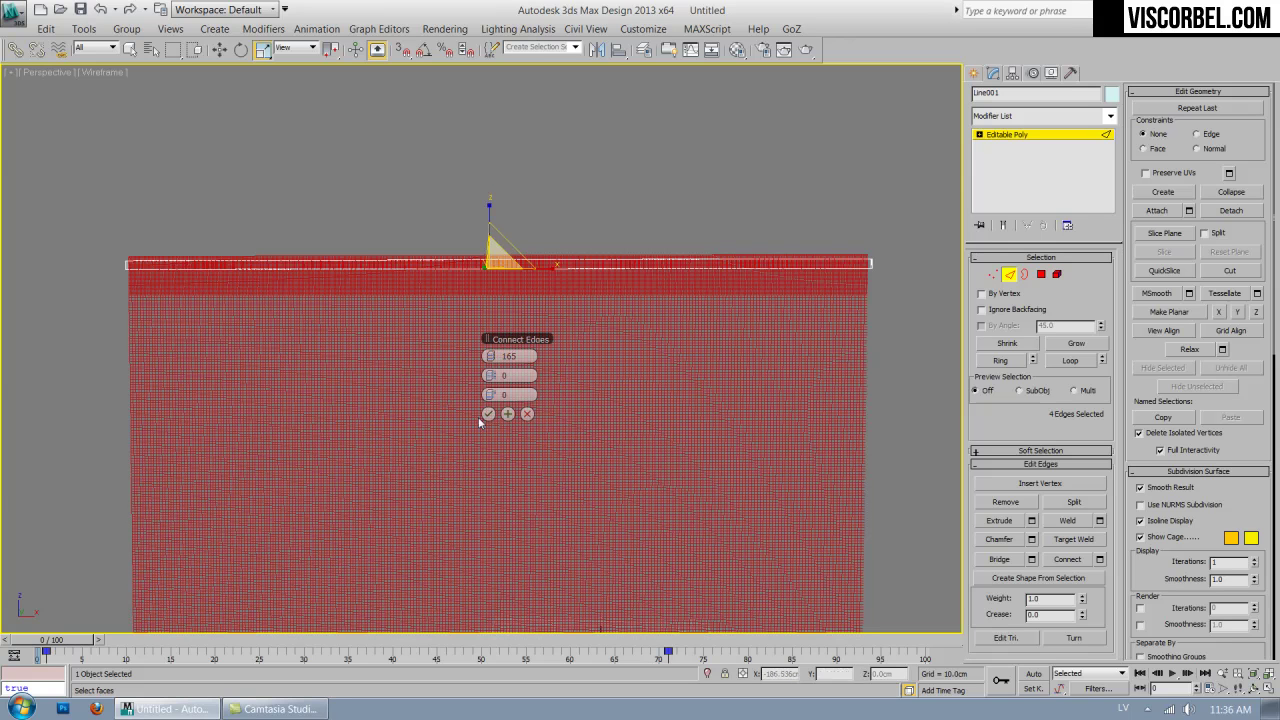
{"action": "left_click", "coordinate": [488, 413]}
Select the plane and examine the strip's segments against its mesh in the perspective and front views.
{"action": "left_click", "coordinate": [720, 242]}
{"action": "mouse_move", "coordinate": [720, 242]}
{"action": "middle_mouse_down", "text": "alt"}
{"action": "mouse_move", "coordinate": [678, 270]}
{"action": "mouse_move", "coordinate": [689, 277]}
{"action": "middle_mouse_up", "text": "alt"}
{"action": "key", "text": "F3"}
{"action": "mouse_move", "coordinate": [780, 277]}
{"action": "middle_mouse_down"}
{"action": "mouse_move", "coordinate": [500, 314]}
{"action": "mouse_move", "coordinate": [540, 207]}
{"action": "middle_mouse_up"}
{"action": "left_click", "coordinate": [540, 207]}
{"action": "key", "text": "F3"}
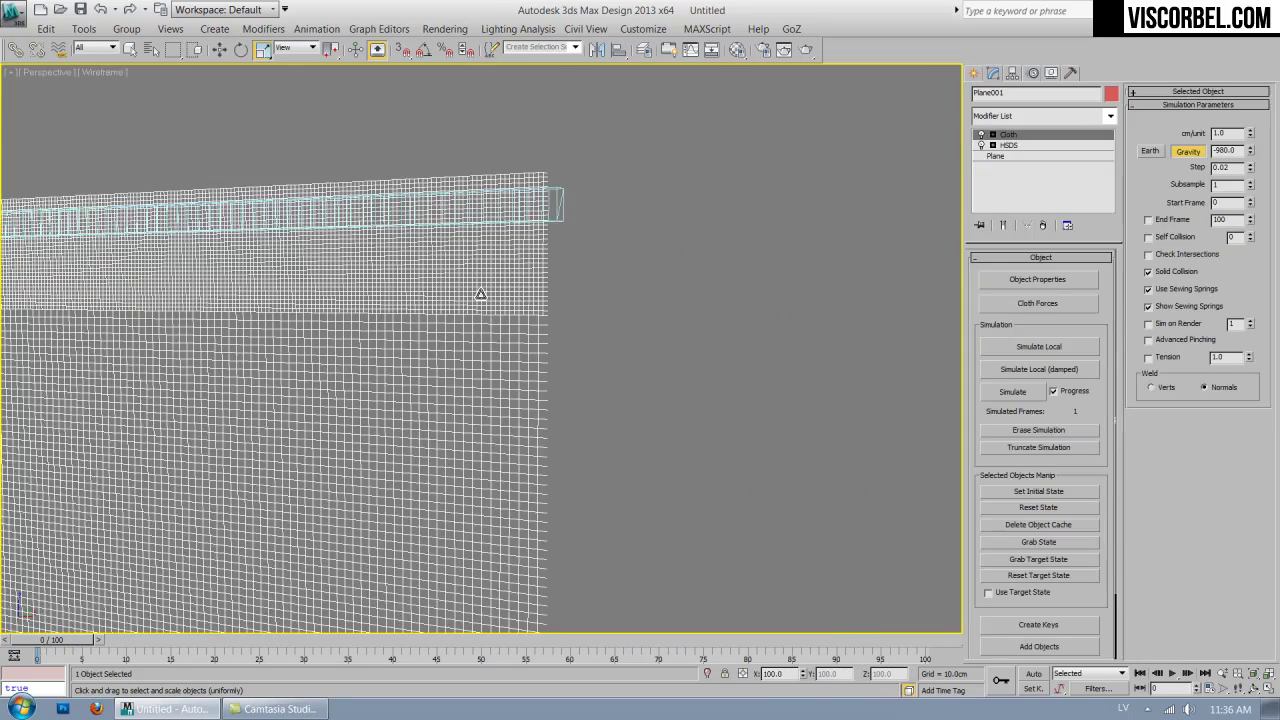
{"action": "key", "text": "f"}
{"action": "scroll", "coordinate": [493, 293], "scroll_direction": "up", "scroll_amount": 2}
{"action": "middle_click_drag", "start_coordinate": [797, 271], "coordinate": [583, 409]}
{"action": "scroll", "coordinate": [583, 409], "scroll_direction": "up", "scroll_amount": 3}
{"action": "middle_click_drag", "start_coordinate": [443, 486], "coordinate": [672, 265]}
{"action": "scroll", "coordinate": [535, 428], "scroll_direction": "up", "scroll_amount": 2}
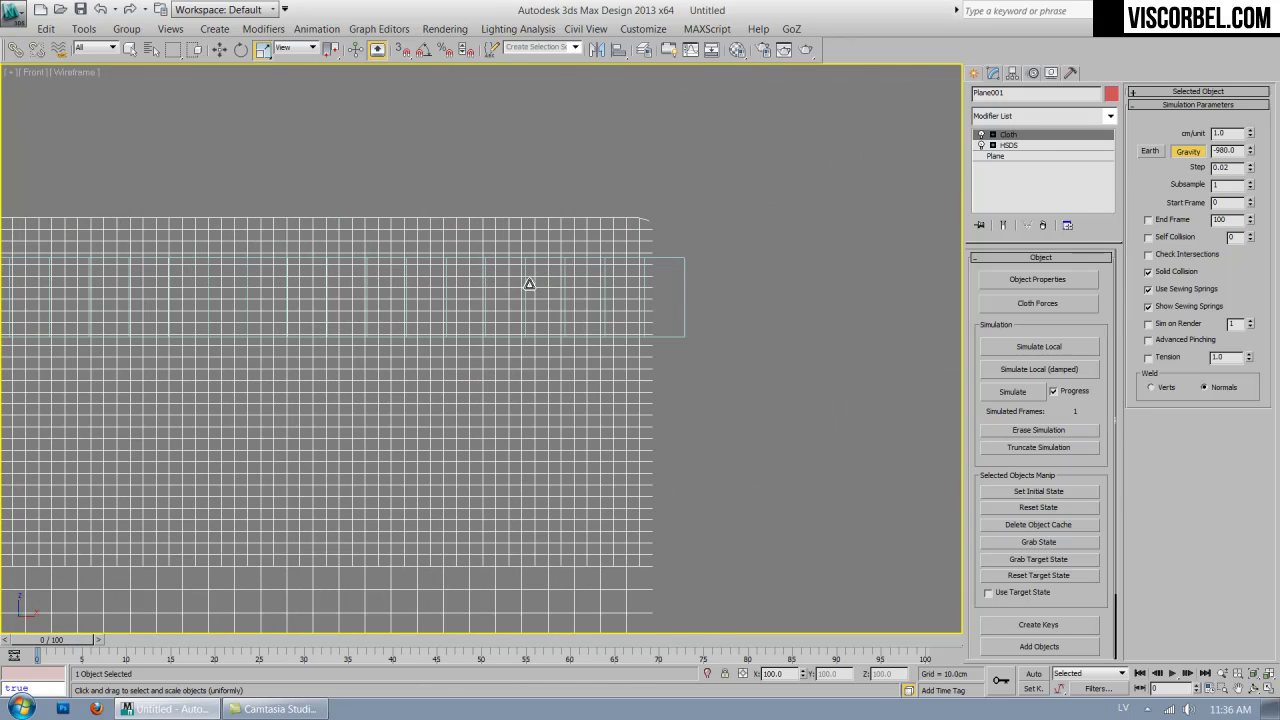
{"action": "scroll", "coordinate": [529, 284], "scroll_direction": "down", "scroll_amount": 2}
{"action": "middle_click_drag", "start_coordinate": [508, 329], "coordinate": [637, 329]}
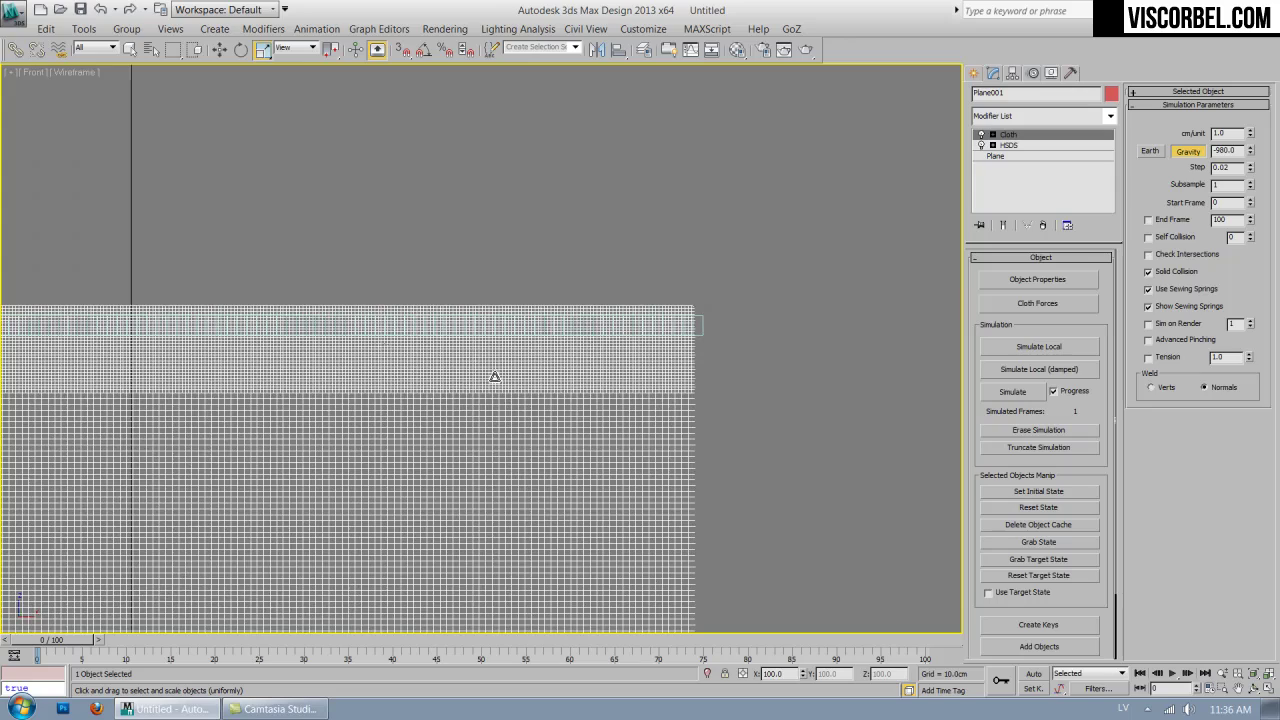
{"action": "scroll", "coordinate": [334, 374], "scroll_direction": "down", "scroll_amount": 2}
{"action": "middle_click_drag", "start_coordinate": [334, 374], "coordinate": [451, 368]}
{"action": "scroll", "coordinate": [742, 357], "scroll_direction": "up", "scroll_amount": 2}
{"action": "scroll", "coordinate": [746, 355], "scroll_direction": "up", "scroll_amount": 1}
{"action": "middle_click_drag", "start_coordinate": [745, 355], "coordinate": [531, 369]}
{"action": "scroll", "coordinate": [722, 335], "scroll_direction": "up", "scroll_amount": 1}
{"action": "middle_click_drag", "start_coordinate": [722, 335], "coordinate": [609, 338]}
{"action": "scroll", "coordinate": [746, 323], "scroll_direction": "up", "scroll_amount": 2}
At the Cloth modifier's Group level, select the plane's vertices inside three alternate strip segments, starting from the curtain's right end.
{"action": "key", "text": "1"}
{"action": "middle_click_drag", "start_coordinate": [505, 312], "coordinate": [663, 300]}
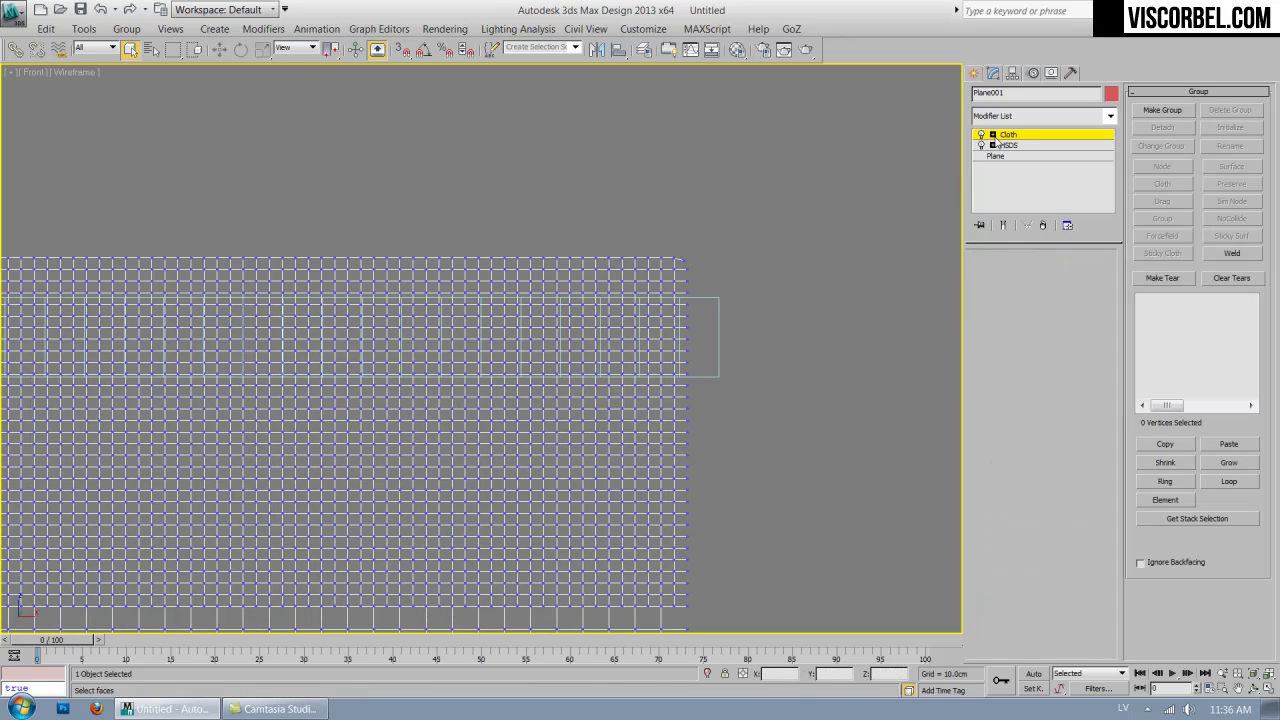
{"action": "left_click", "coordinate": [994, 136]}
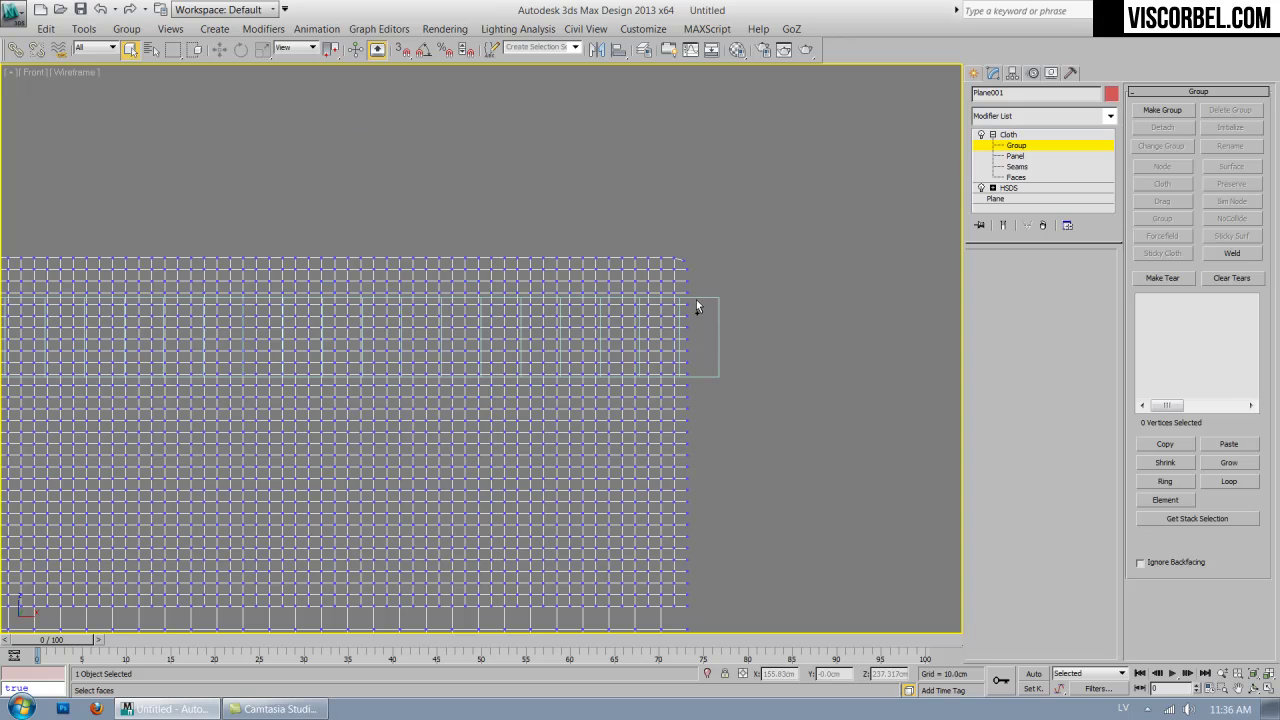
{"action": "left_click_drag", "start_coordinate": [696, 301], "coordinate": [652, 379]}
{"action": "left_click_drag", "start_coordinate": [601, 305], "coordinate": [548, 350], "text": "ctrl"}
{"action": "left_click_drag", "start_coordinate": [521, 304], "coordinate": [475, 393], "text": "ctrl"}
{"action": "middle_click_drag", "start_coordinate": [432, 355], "coordinate": [677, 331]}
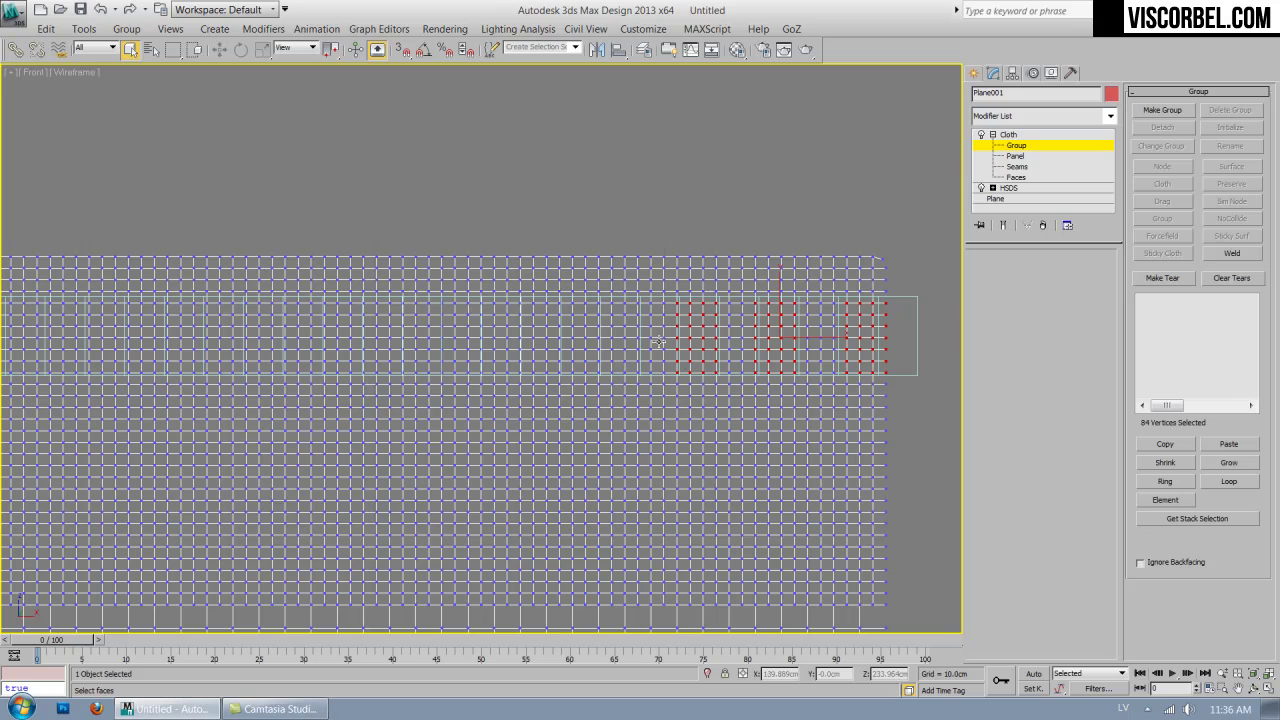
Continue adding the vertices inside every other strip segment to the selection, working toward the curtain's left end.
{"action": "left_click_drag", "start_coordinate": [632, 297], "coordinate": [590, 385], "text": "ctrl"}
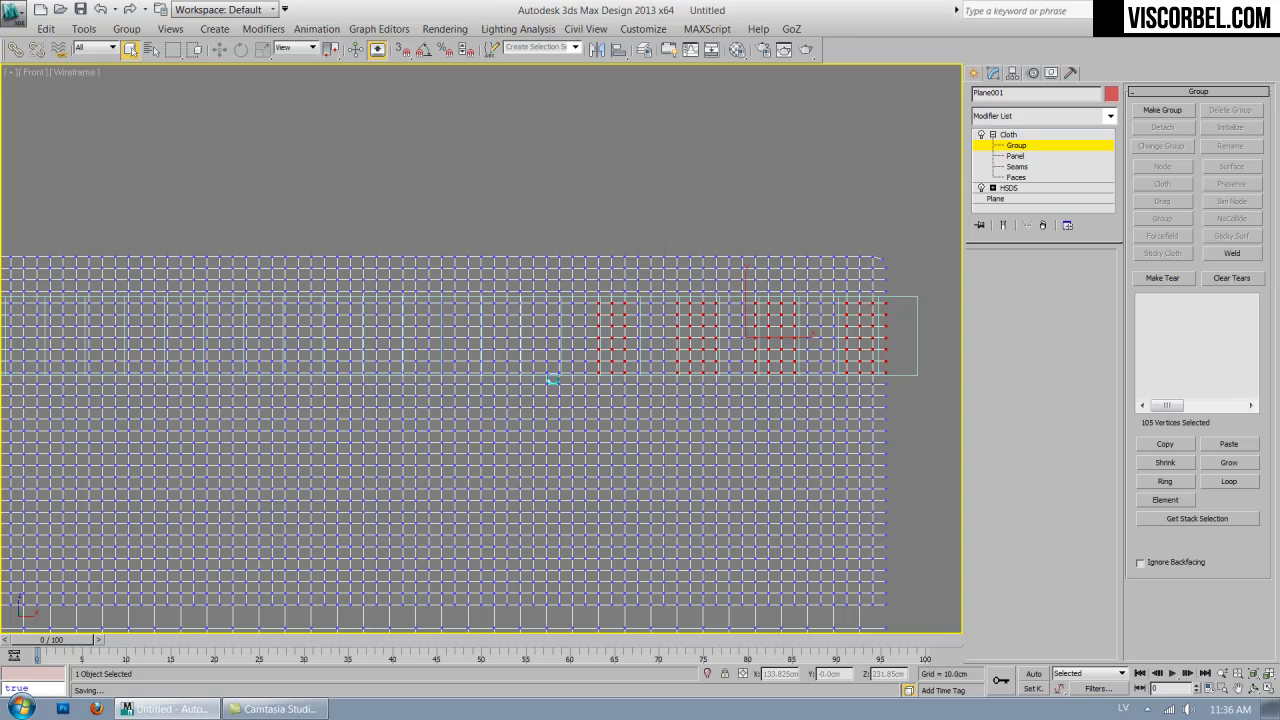
{"action": "left_click_drag", "start_coordinate": [555, 379], "coordinate": [514, 291], "text": "ctrl"}
{"action": "left_click_drag", "start_coordinate": [439, 375], "coordinate": [439, 375], "text": "ctrl"}
{"action": "middle_click_drag", "start_coordinate": [408, 319], "coordinate": [637, 291]}
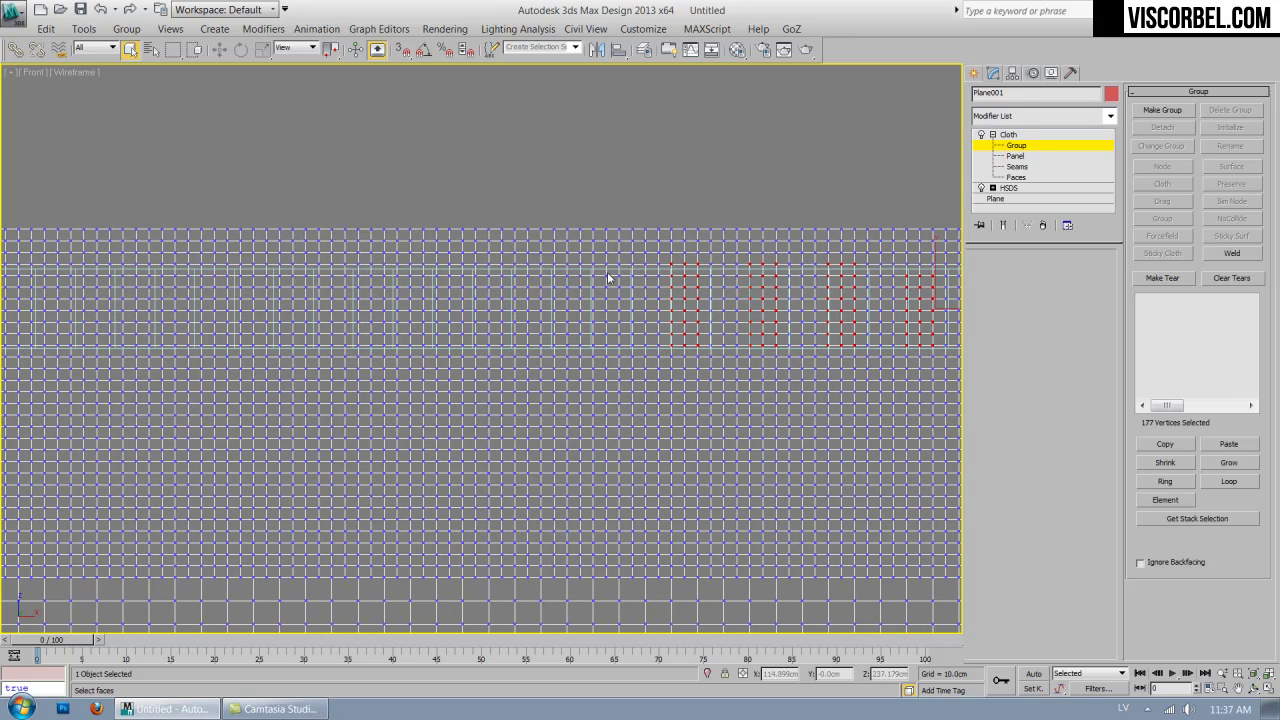
{"action": "left_click_drag", "start_coordinate": [627, 262], "coordinate": [589, 350], "text": "ctrl"}
{"action": "left_click_drag", "start_coordinate": [557, 258], "coordinate": [526, 349], "text": "ctrl"}
{"action": "left_click_drag", "start_coordinate": [495, 263], "coordinate": [461, 349], "text": "ctrl"}
{"action": "left_click_drag", "start_coordinate": [390, 345], "coordinate": [383, 348], "text": "ctrl"}
{"action": "middle_click_drag", "start_coordinate": [358, 332], "coordinate": [587, 343]}
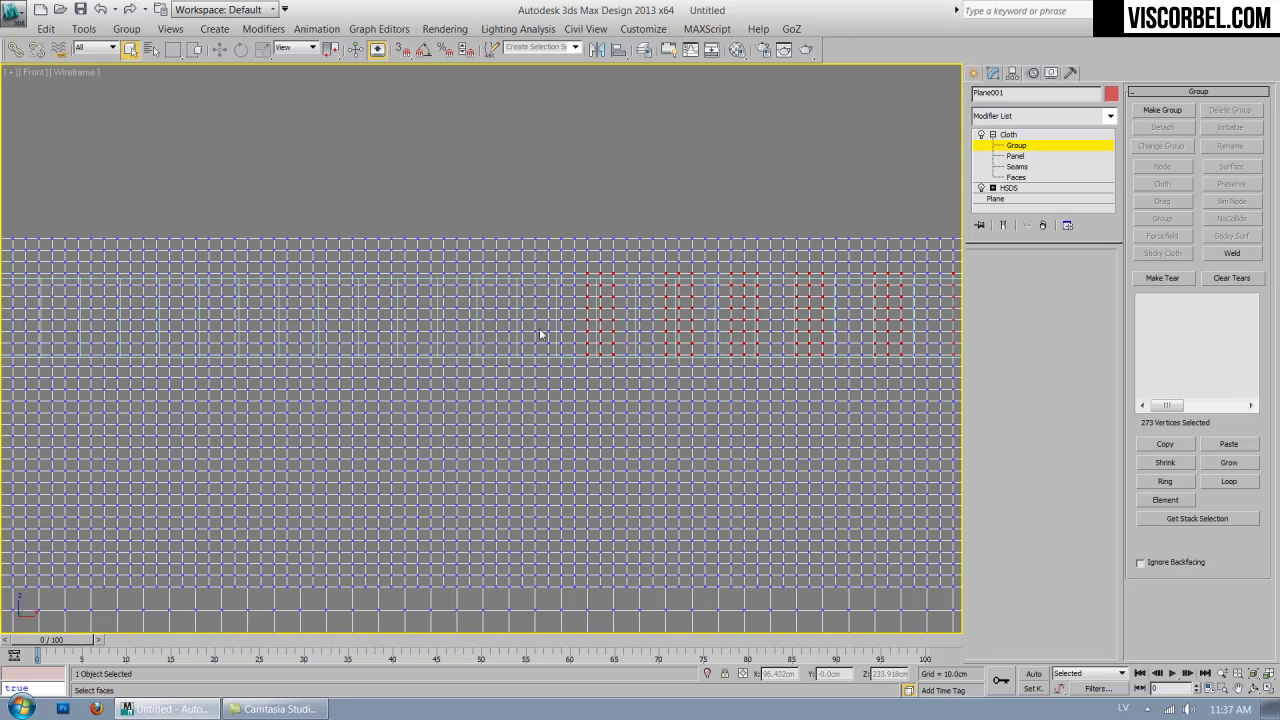
{"action": "left_click_drag", "start_coordinate": [525, 334], "coordinate": [505, 361], "text": "ctrl"}
{"action": "left_click_drag", "start_coordinate": [460, 274], "coordinate": [425, 357], "text": "ctrl"}
{"action": "left_click_drag", "start_coordinate": [400, 269], "coordinate": [372, 365], "text": "ctrl"}
{"action": "left_click_drag", "start_coordinate": [330, 266], "coordinate": [297, 366], "text": "ctrl"}
{"action": "middle_click_drag", "start_coordinate": [297, 366], "coordinate": [796, 328]}
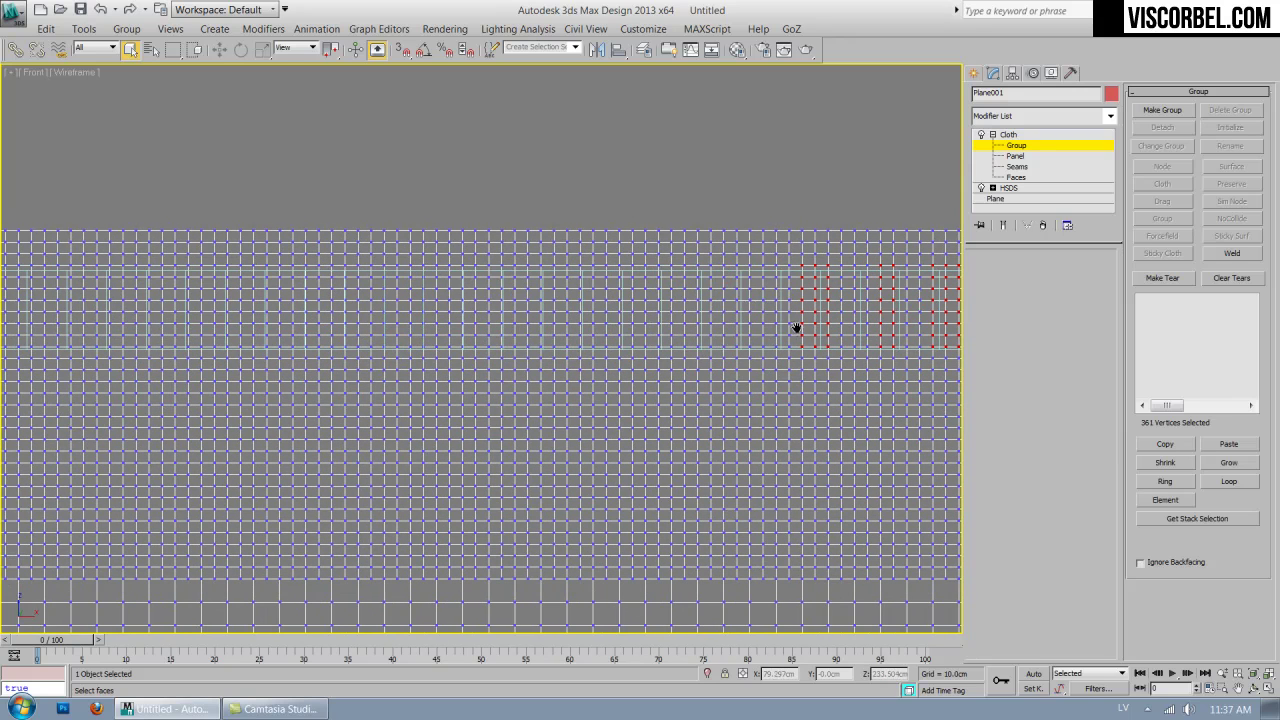
Add the vertices of the last strip segment at the curtain's left edge and deselect the stray vertex below the strip.
{"action": "left_click_drag", "start_coordinate": [343, 398], "coordinate": [295, 291], "text": "ctrl"}
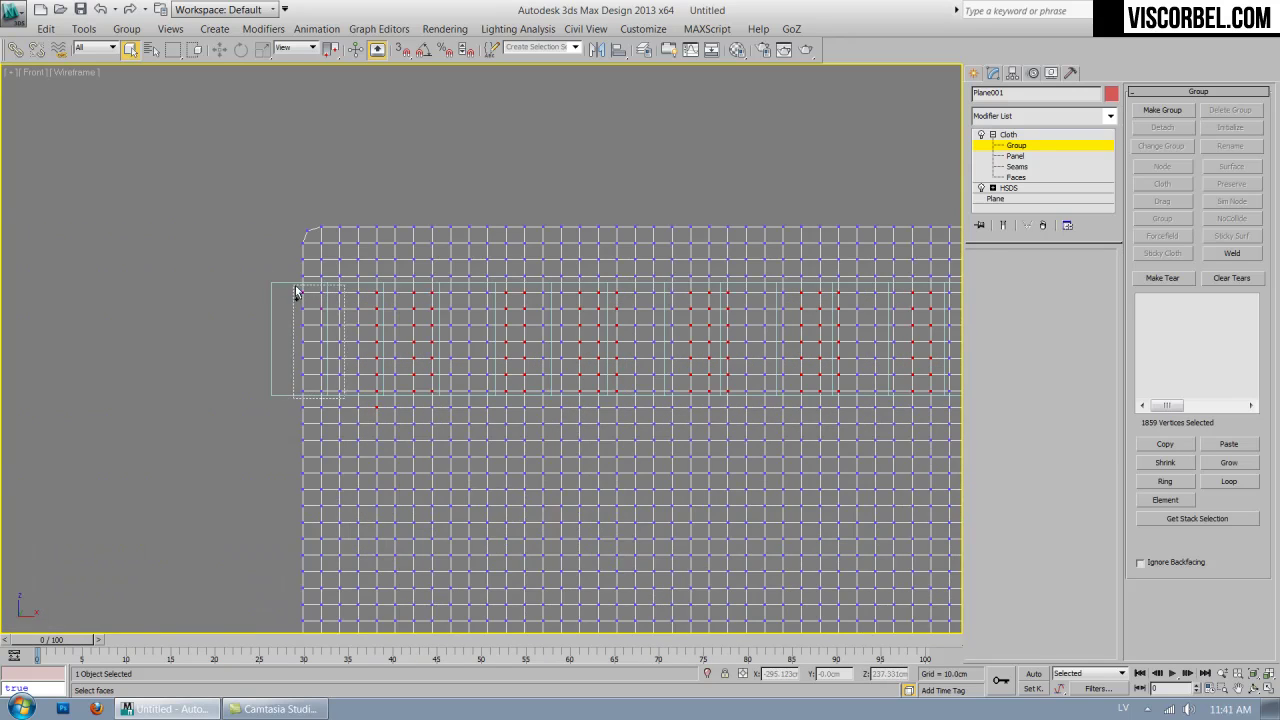
{"action": "scroll", "coordinate": [743, 334], "scroll_direction": "down", "scroll_amount": 5}
{"action": "scroll", "coordinate": [714, 331], "scroll_direction": "up", "scroll_amount": 4}
{"action": "left_click", "coordinate": [645, 414], "text": "alt"}
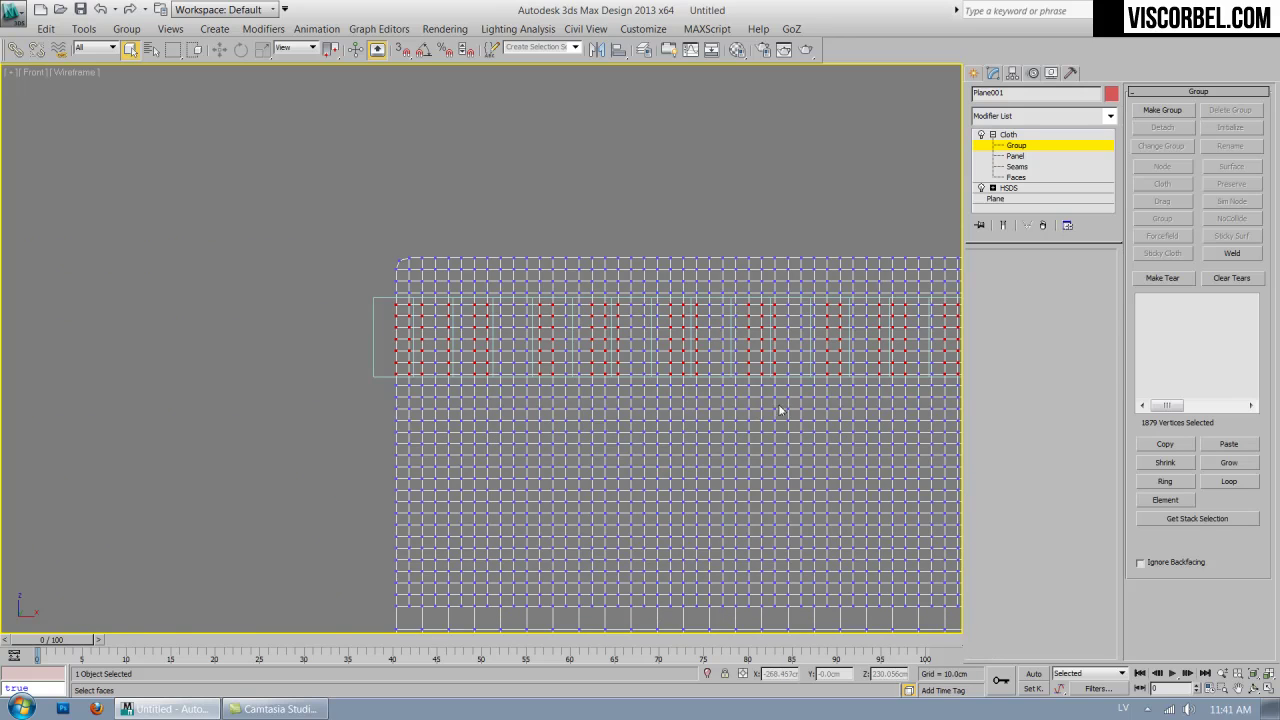
{"action": "scroll", "coordinate": [772, 410], "scroll_direction": "down", "scroll_amount": 6}
{"action": "middle_click_drag", "start_coordinate": [771, 417], "coordinate": [467, 379]}
{"action": "scroll", "coordinate": [663, 374], "scroll_direction": "down", "scroll_amount": 2}
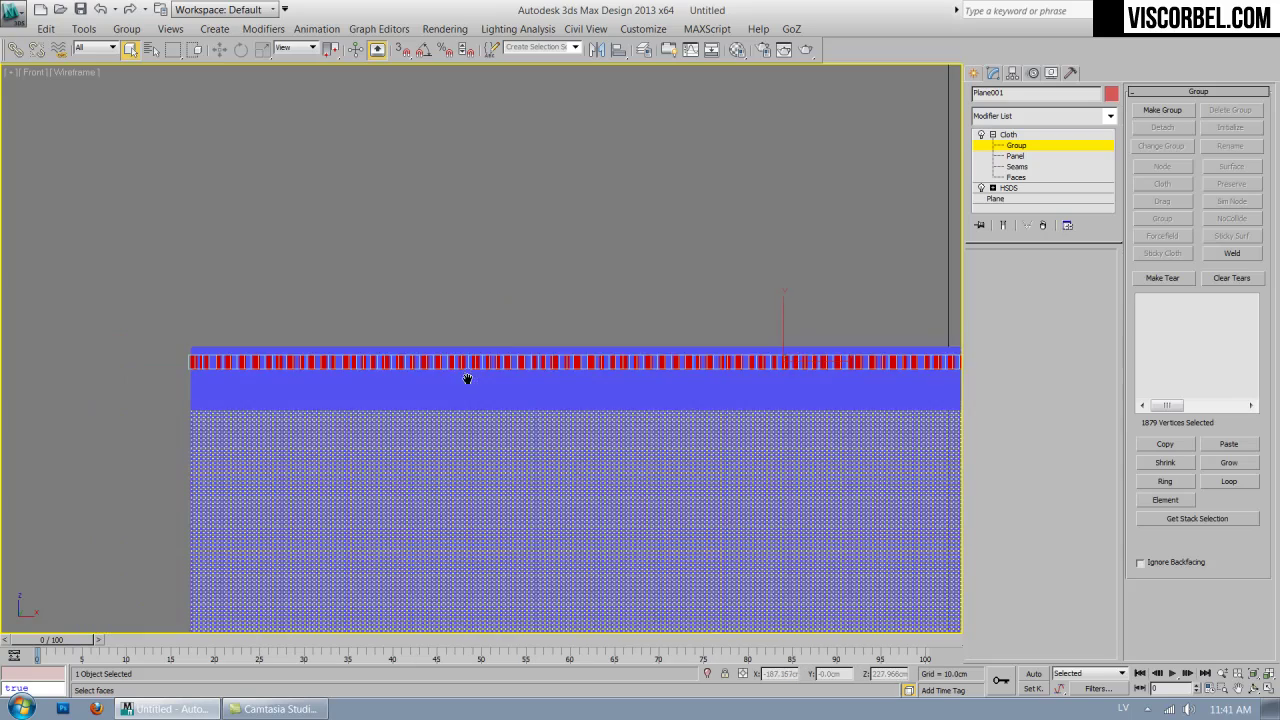
{"action": "middle_click_drag", "start_coordinate": [663, 374], "coordinate": [729, 374]}
{"action": "scroll", "coordinate": [630, 372], "scroll_direction": "down", "scroll_amount": 2}
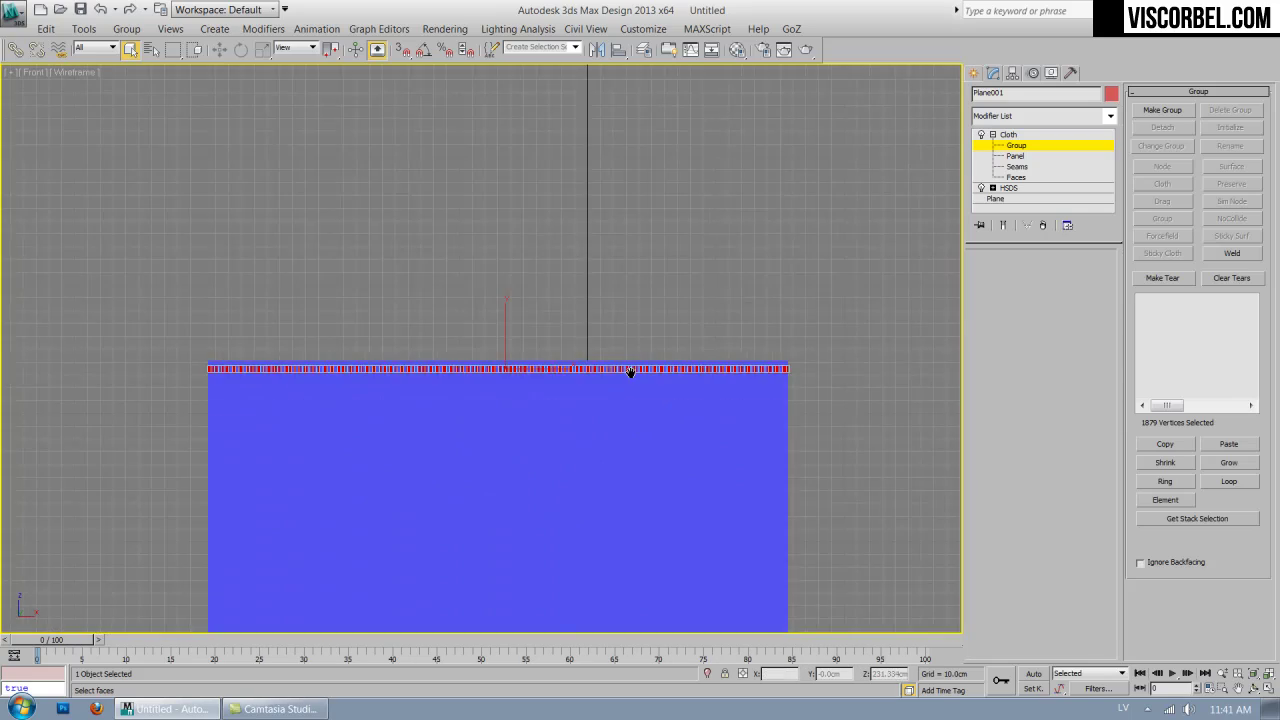
Trim the plane's vertex selection along the strip's full width to a narrow band of rows.
{"action": "scroll", "coordinate": [630, 372], "scroll_direction": "up", "scroll_amount": 2}
{"action": "middle_click_drag", "start_coordinate": [629, 366], "coordinate": [671, 363]}
{"action": "left_click_drag", "start_coordinate": [925, 290], "coordinate": [60, 364]}
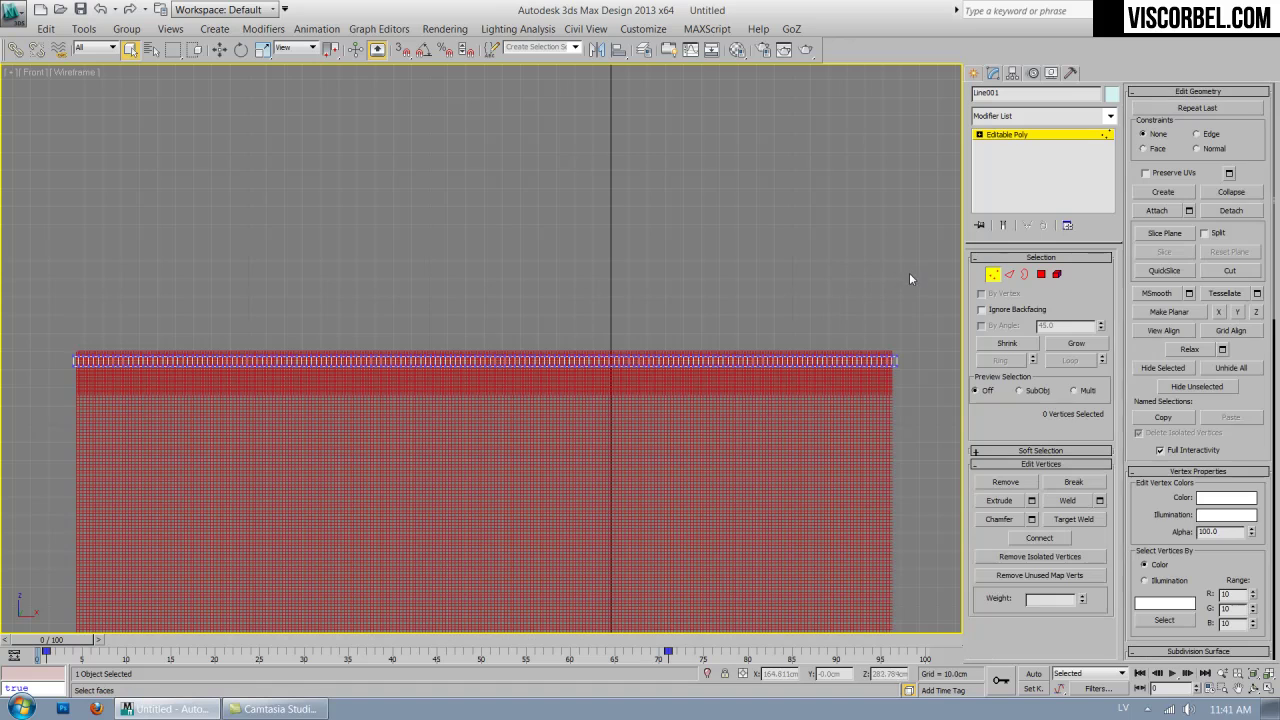
{"action": "key", "text": "4"}
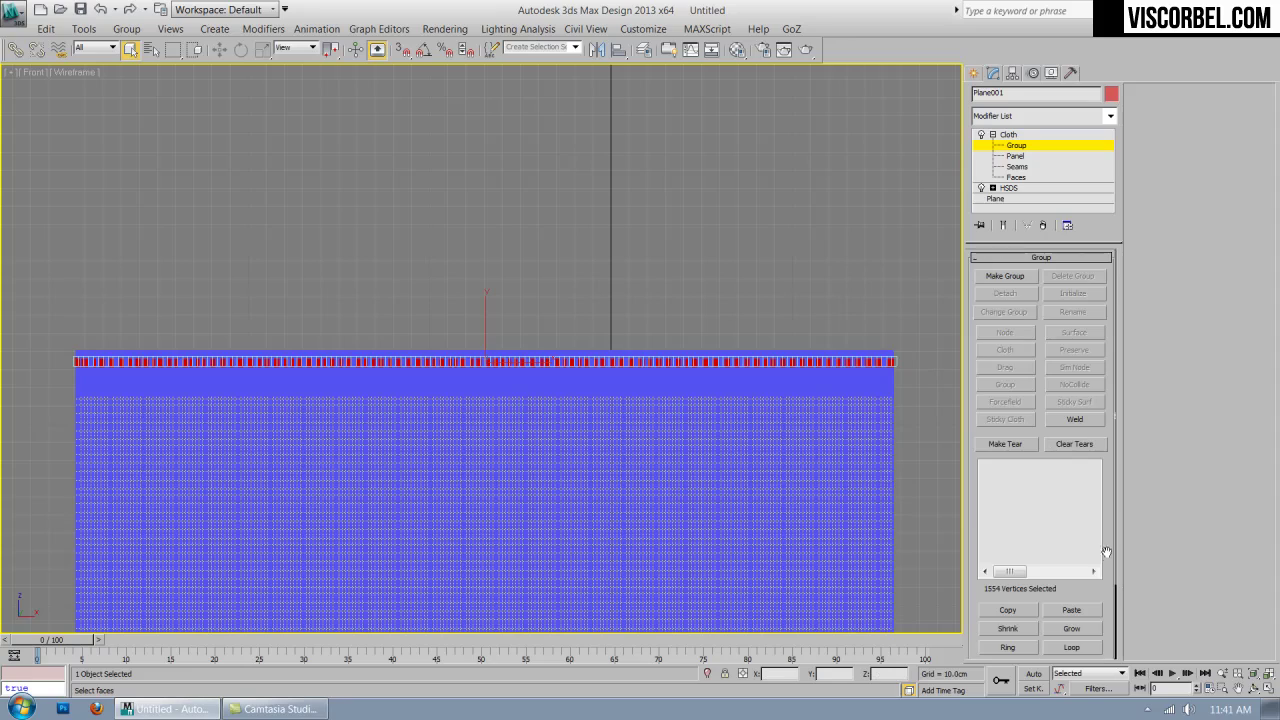
{"action": "scroll", "coordinate": [1106, 562], "scroll_direction": "down", "scroll_amount": 2}
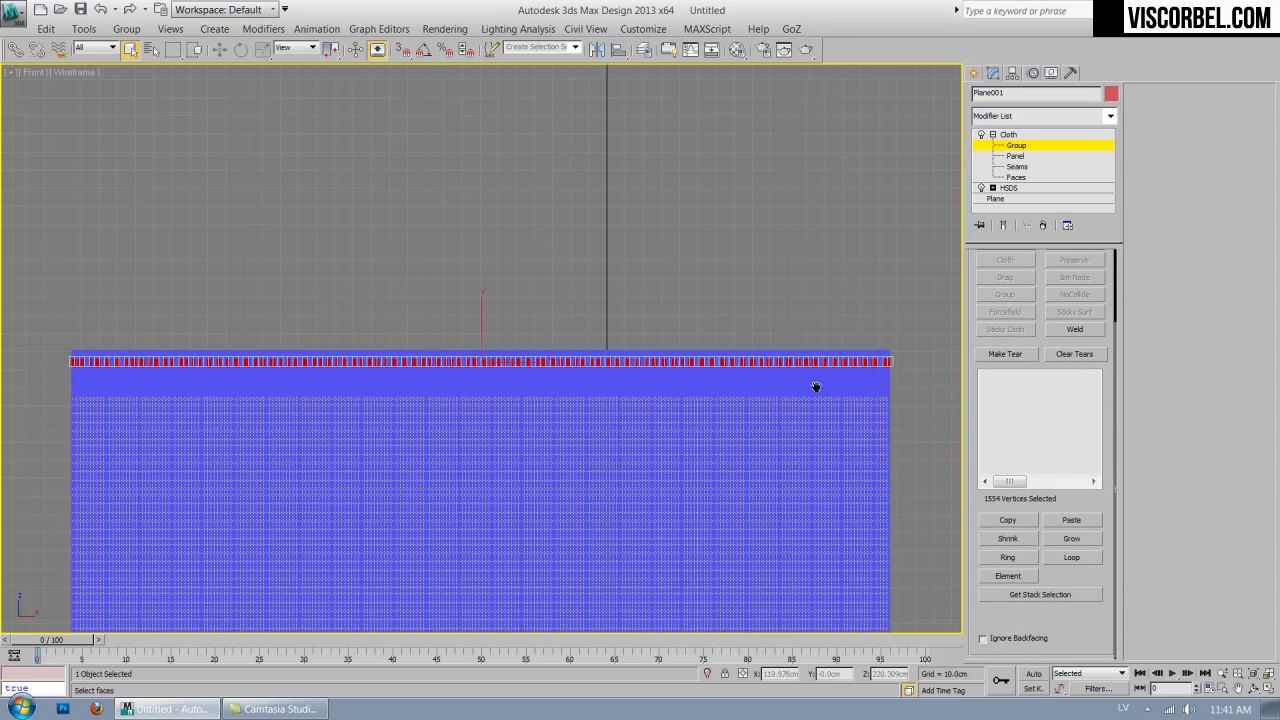
{"action": "scroll", "coordinate": [462, 381], "scroll_direction": "up", "scroll_amount": 3}
{"action": "scroll", "coordinate": [600, 450], "scroll_direction": "up", "scroll_amount": 2}
{"action": "scroll", "coordinate": [650, 390], "scroll_direction": "up", "scroll_amount": 1}
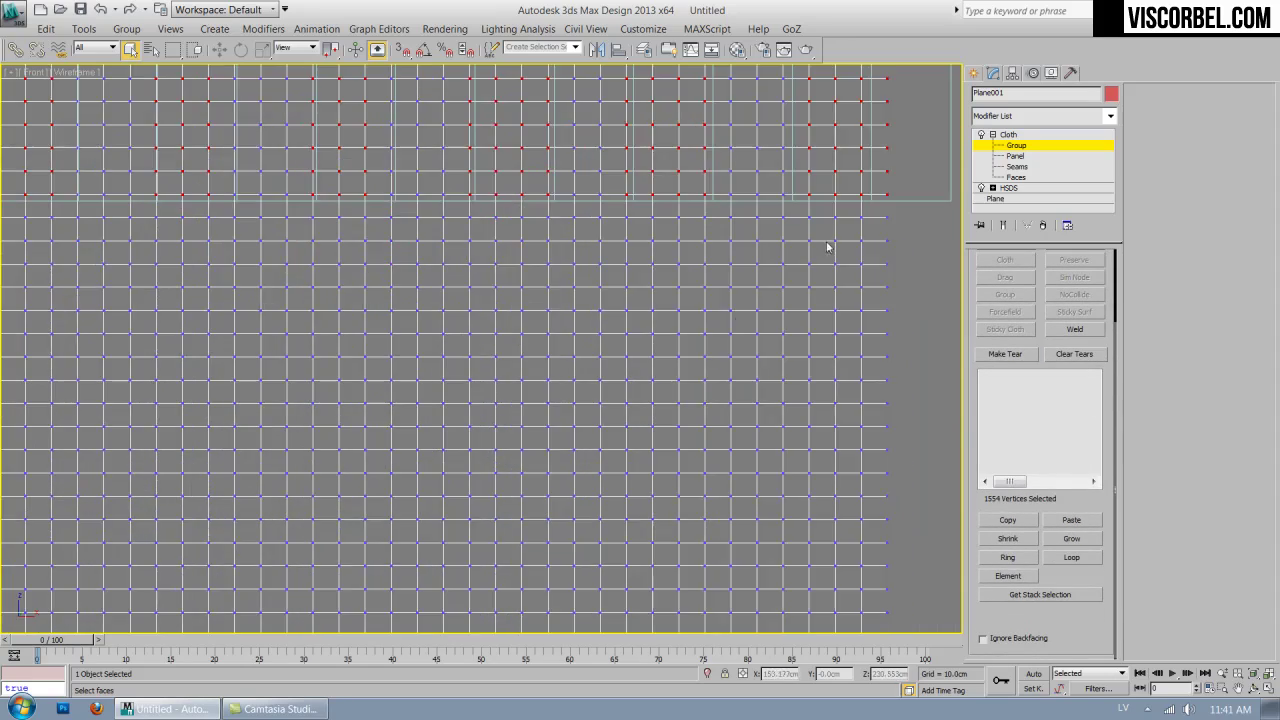
{"action": "scroll", "coordinate": [830, 245], "scroll_direction": "up", "scroll_amount": 1}
{"action": "scroll", "coordinate": [737, 251], "scroll_direction": "down", "scroll_amount": 4}
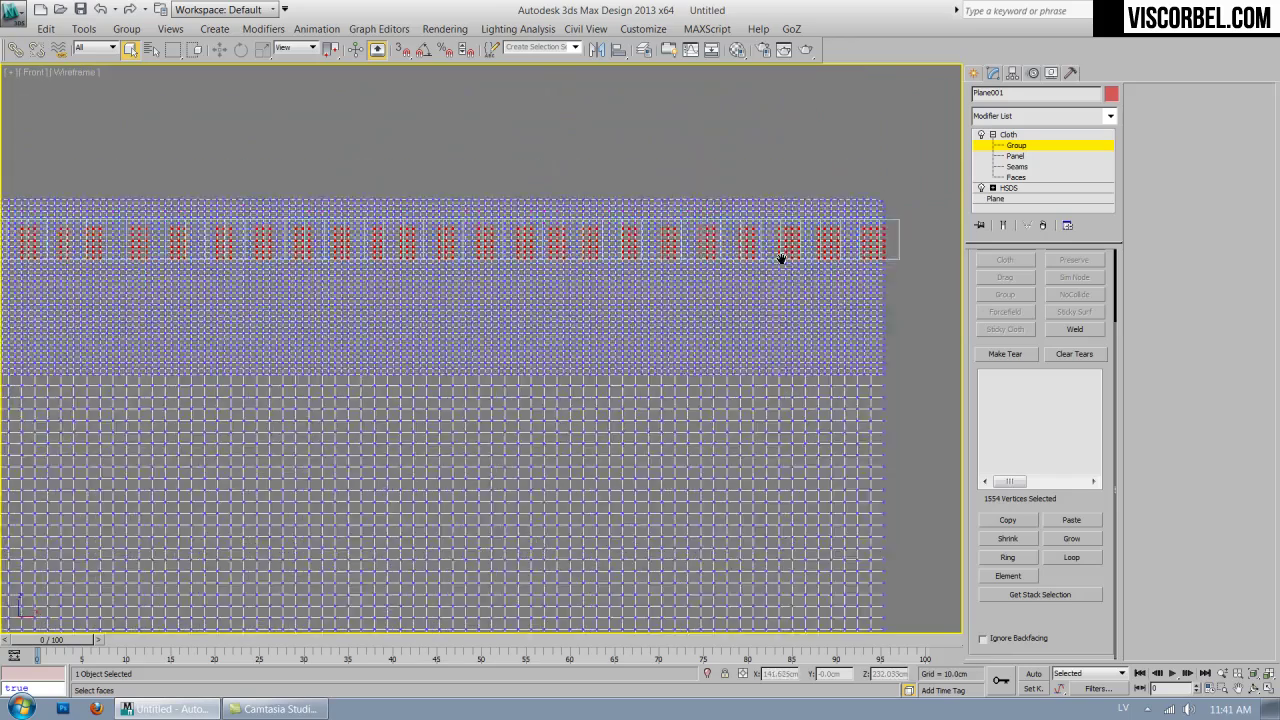
{"action": "scroll", "coordinate": [751, 306], "scroll_direction": "down", "scroll_amount": 1}
{"action": "middle_click_drag", "start_coordinate": [632, 264], "coordinate": [814, 328]}
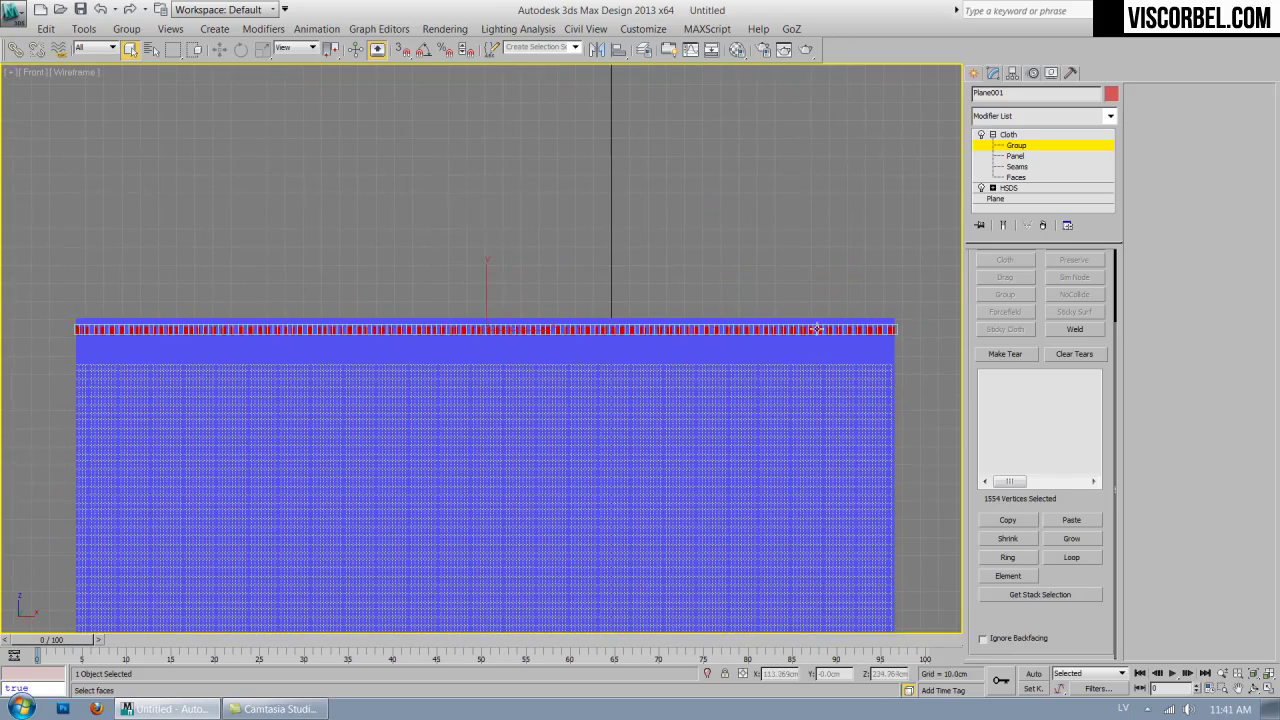
{"action": "left_click_drag", "start_coordinate": [903, 331], "coordinate": [63, 336]}
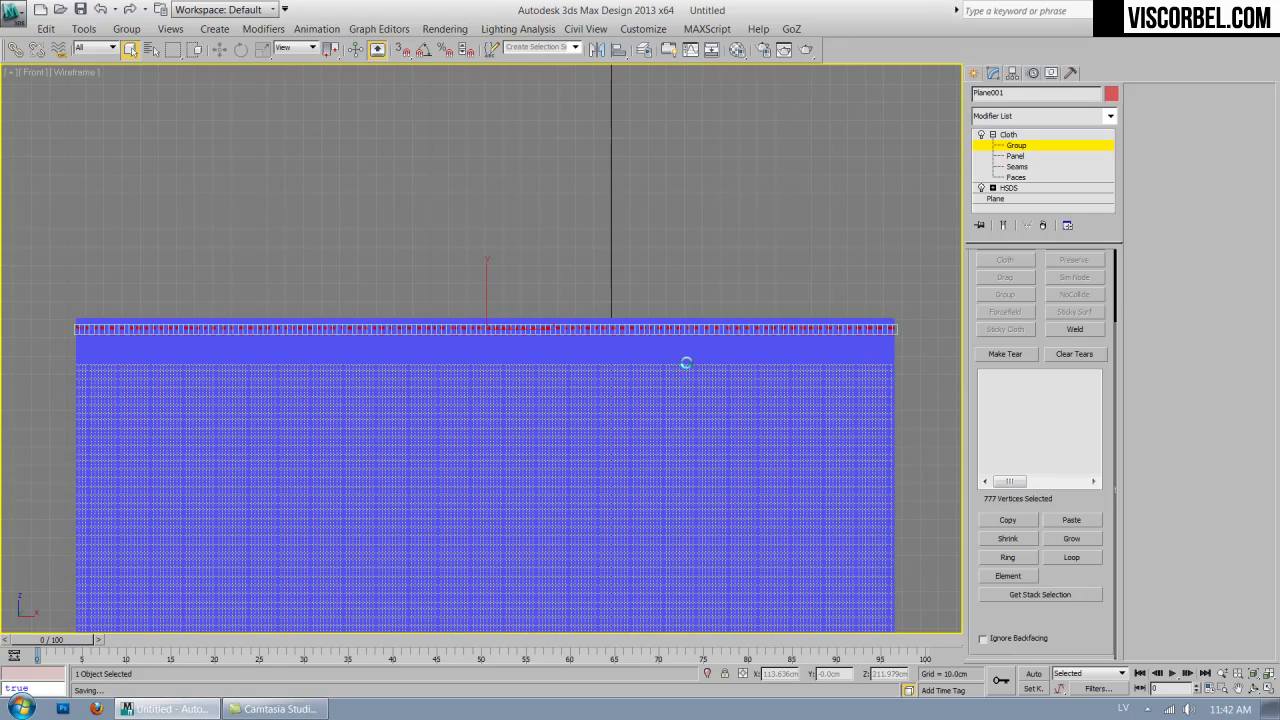
Make a vertex group from the selected upper-edge vertices of the plane, keeping the suggested group name.
{"action": "scroll", "coordinate": [689, 366], "scroll_direction": "up", "scroll_amount": 2}
{"action": "scroll", "coordinate": [689, 388], "scroll_direction": "up", "scroll_amount": 3}
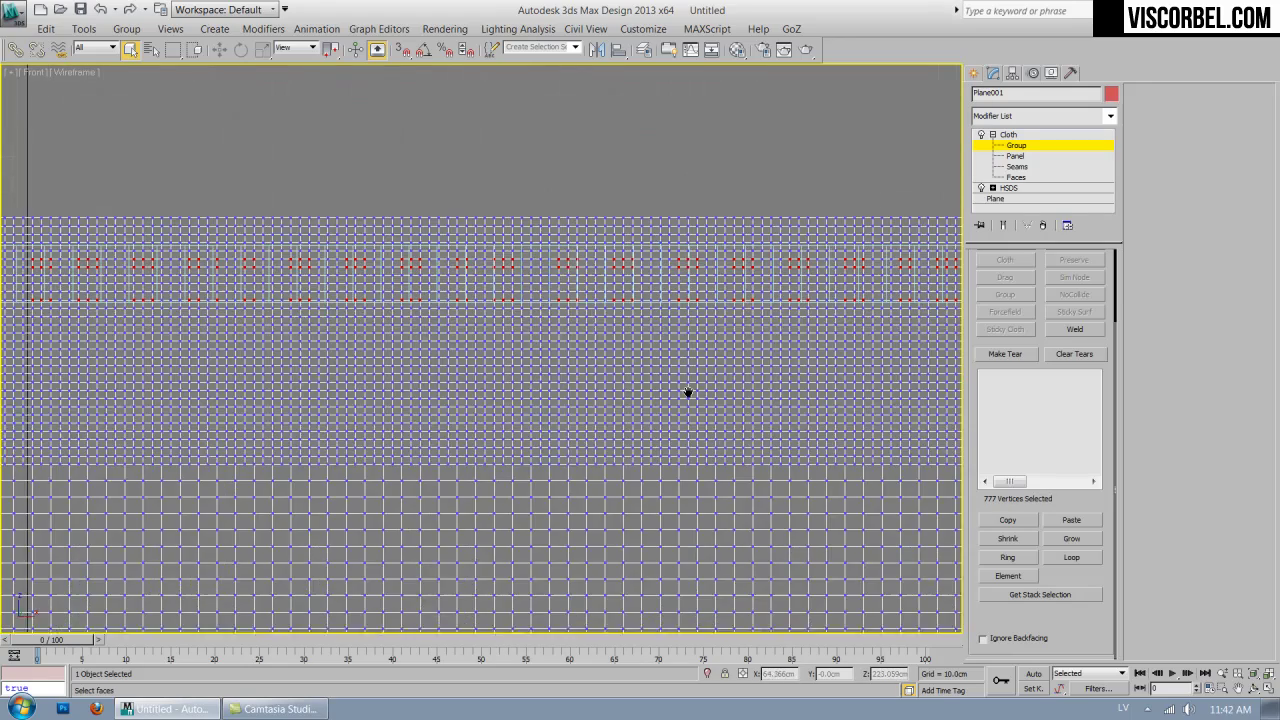
{"action": "scroll", "coordinate": [560, 375], "scroll_direction": "down", "scroll_amount": 4}
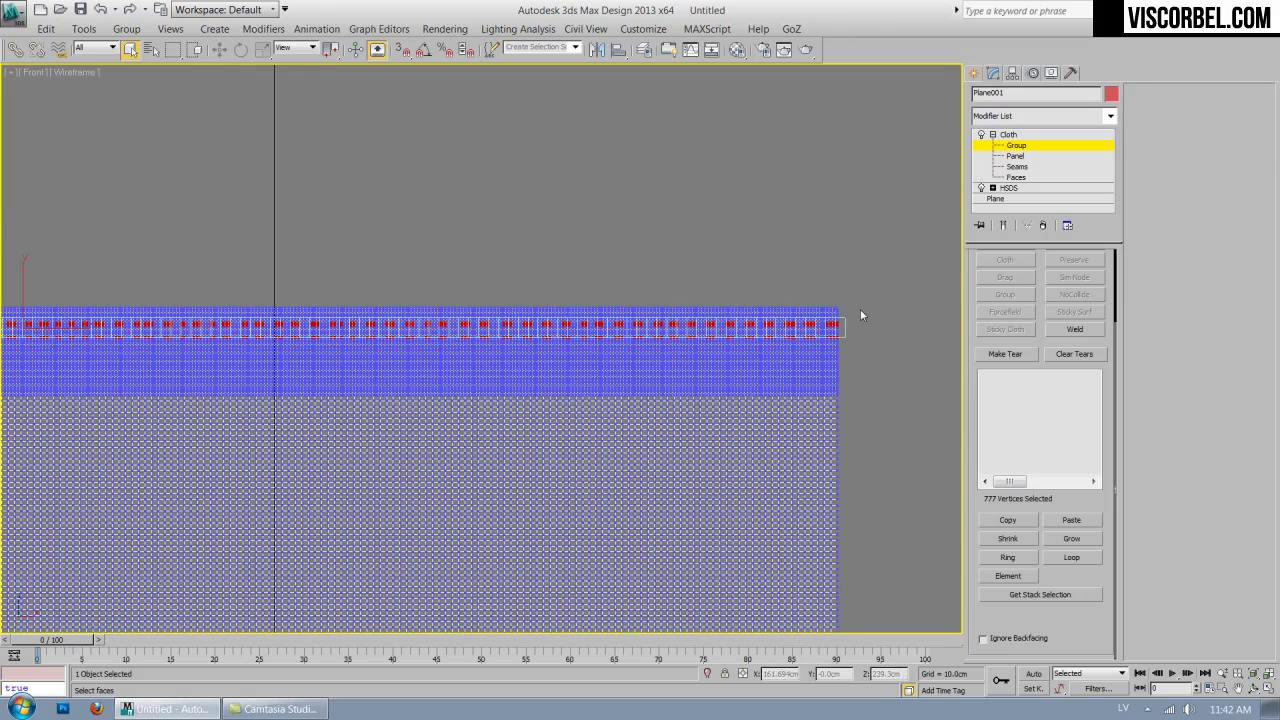
{"action": "scroll", "coordinate": [973, 289], "scroll_direction": "up", "scroll_amount": 3}
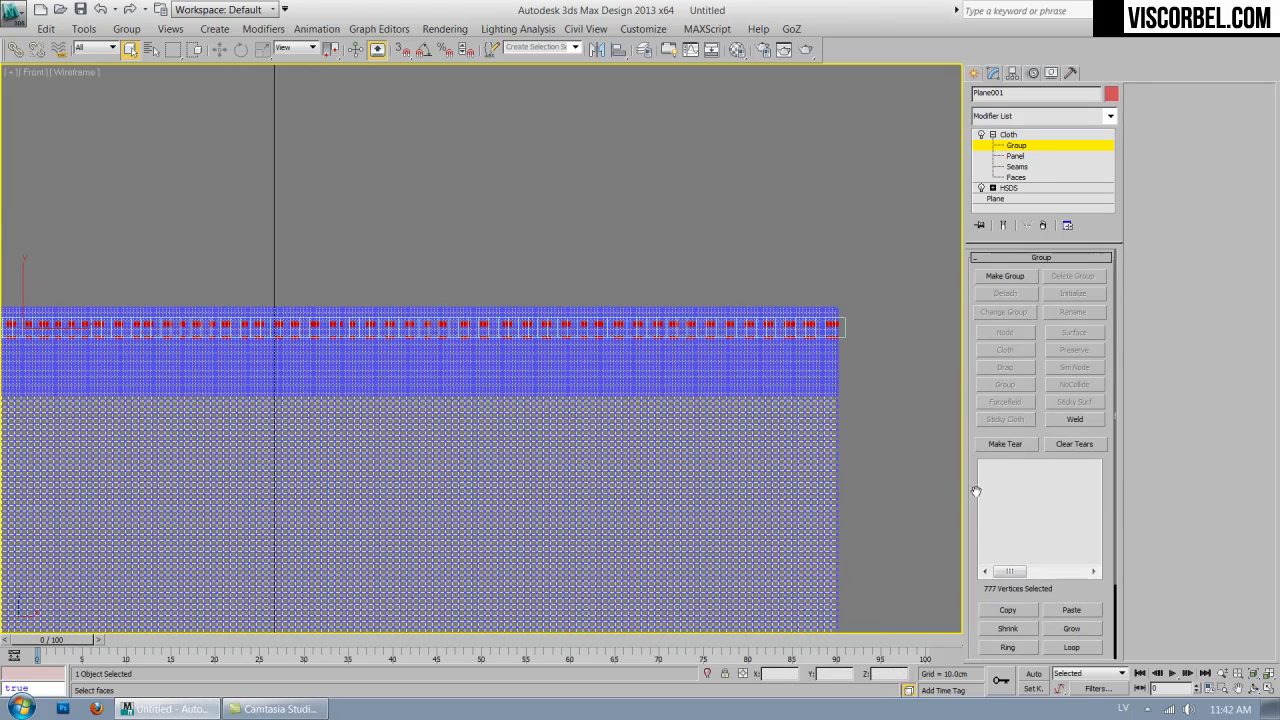
{"action": "left_click", "coordinate": [1004, 275]}
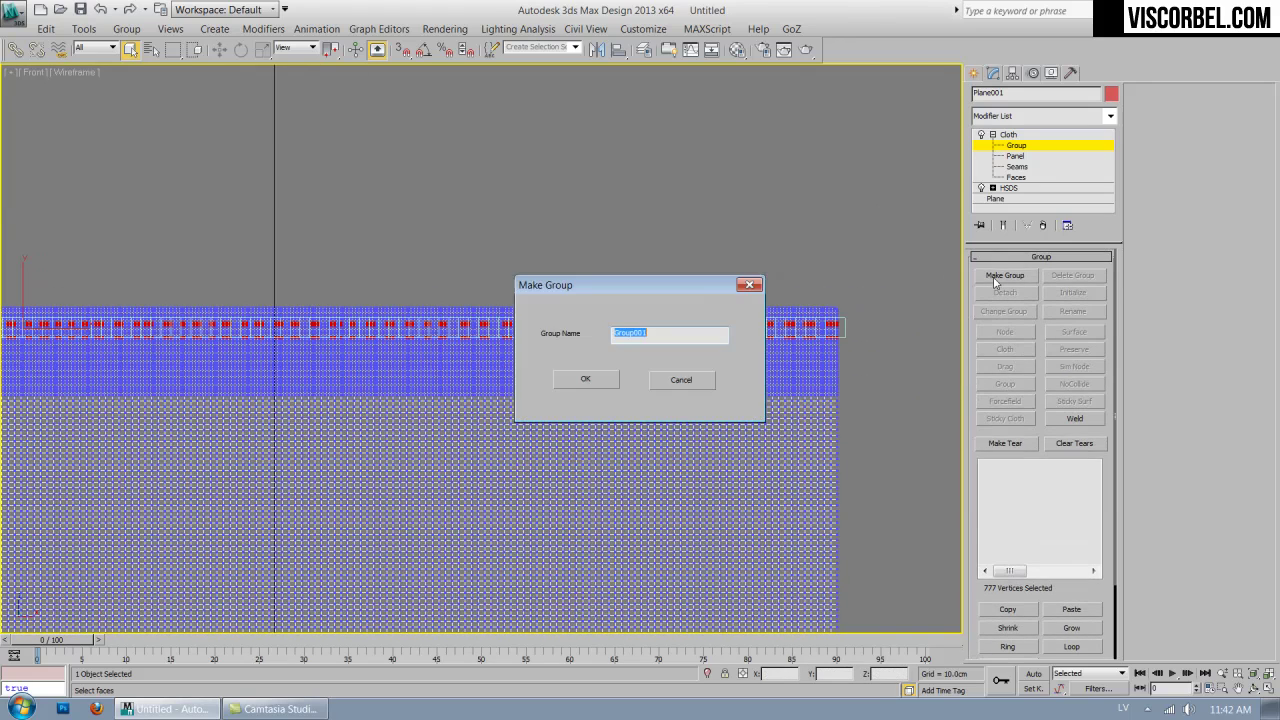
{"action": "left_click", "coordinate": [572, 380]}
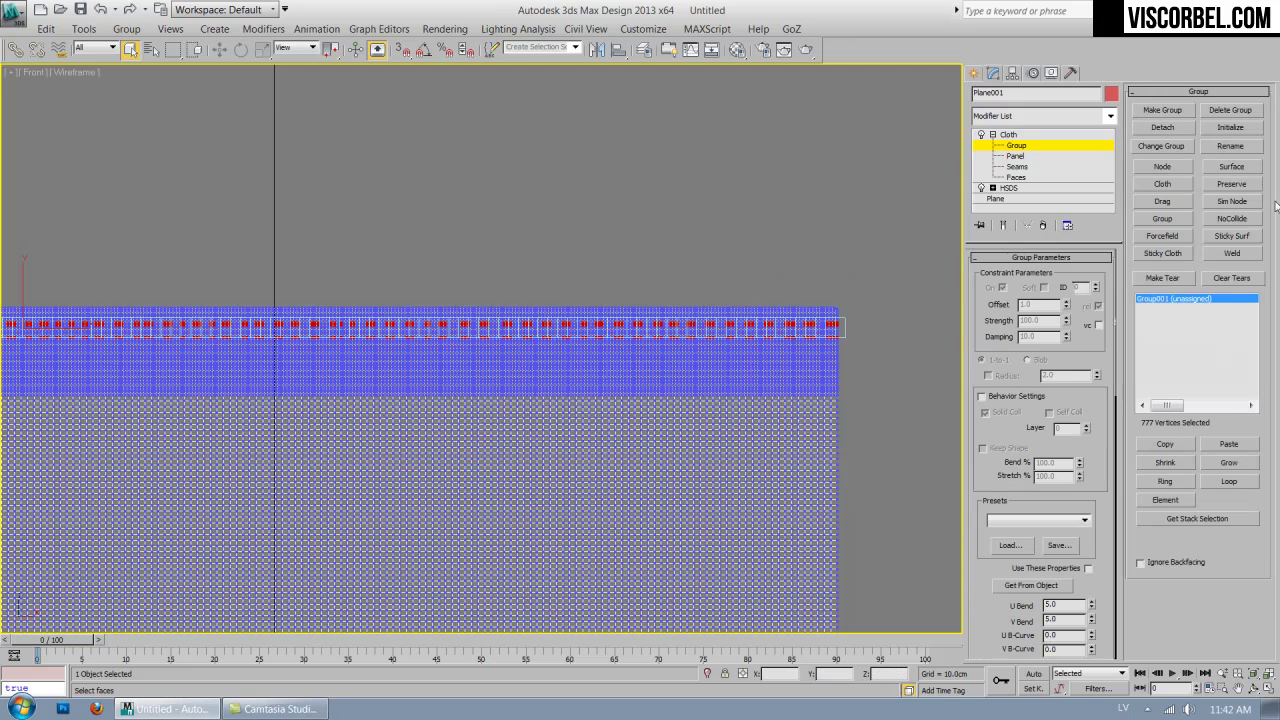
{"action": "scroll", "coordinate": [600, 320], "scroll_direction": "up", "scroll_amount": 5}
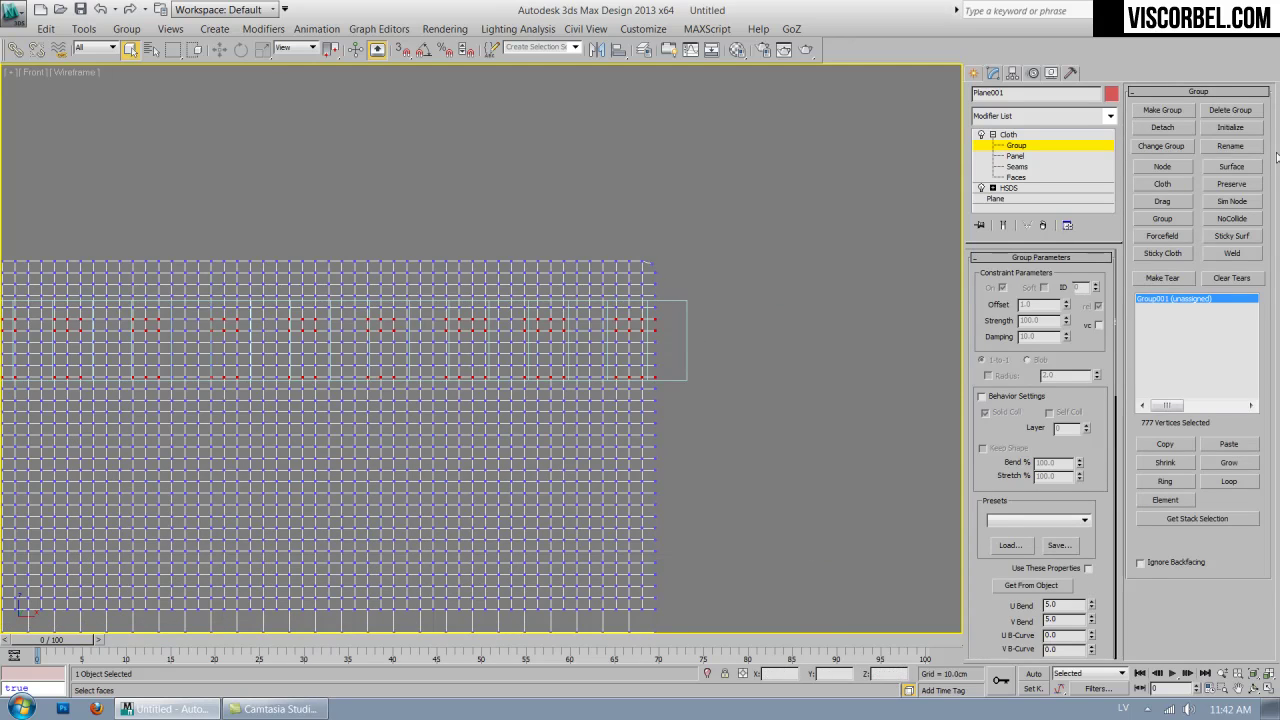
At the Cloth modifier's top level, add the strip Line001 to the objects in the cloth simulation.
{"action": "left_click", "coordinate": [1009, 135]}
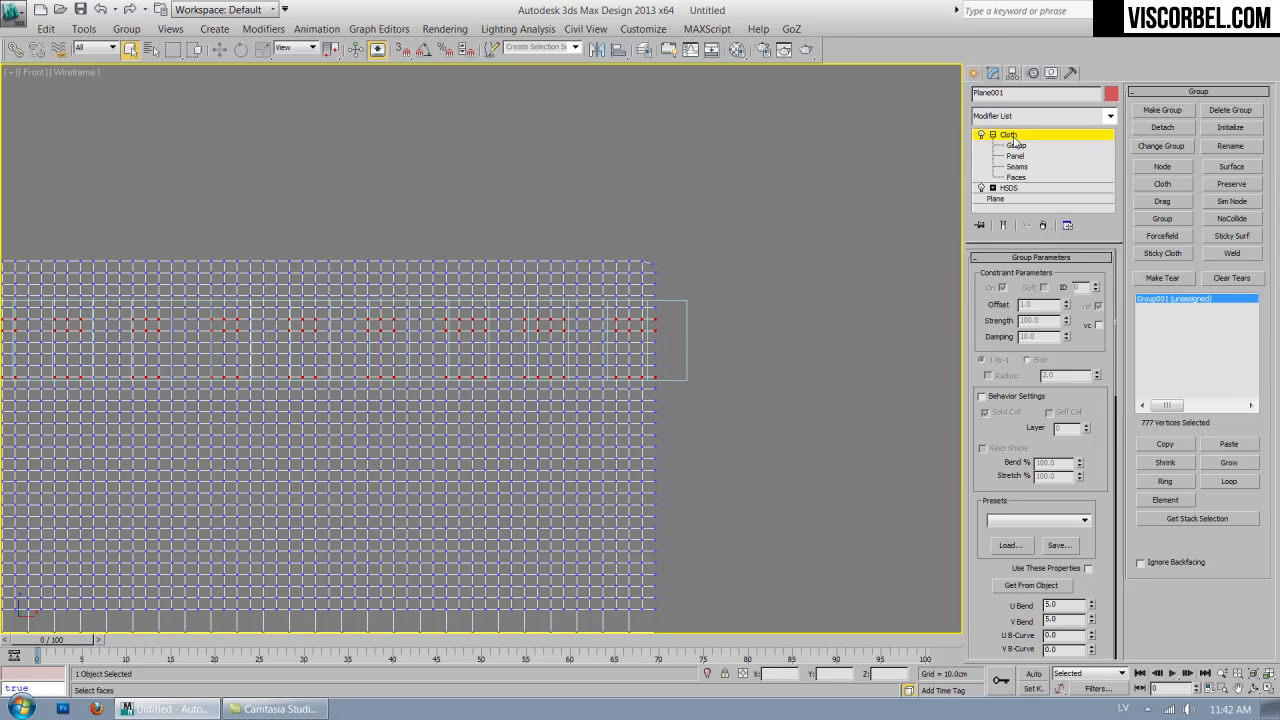
{"action": "left_click", "coordinate": [1030, 280]}
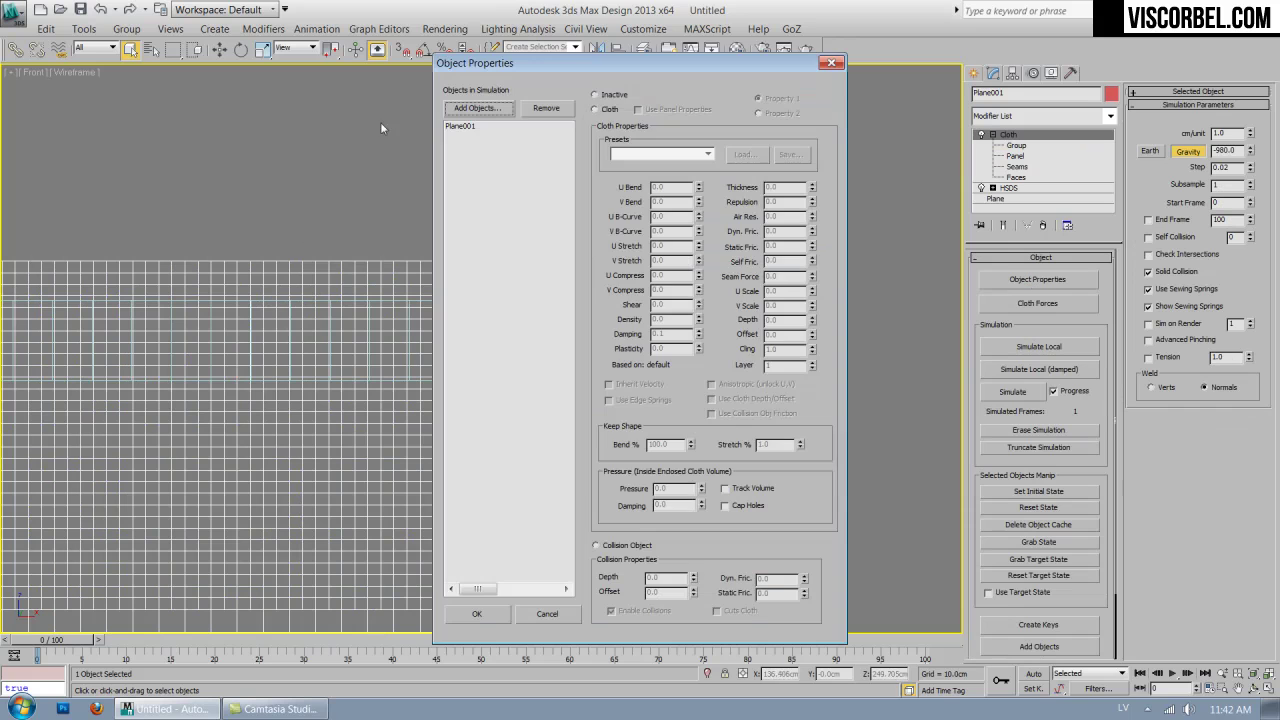
{"action": "left_click", "coordinate": [476, 108]}
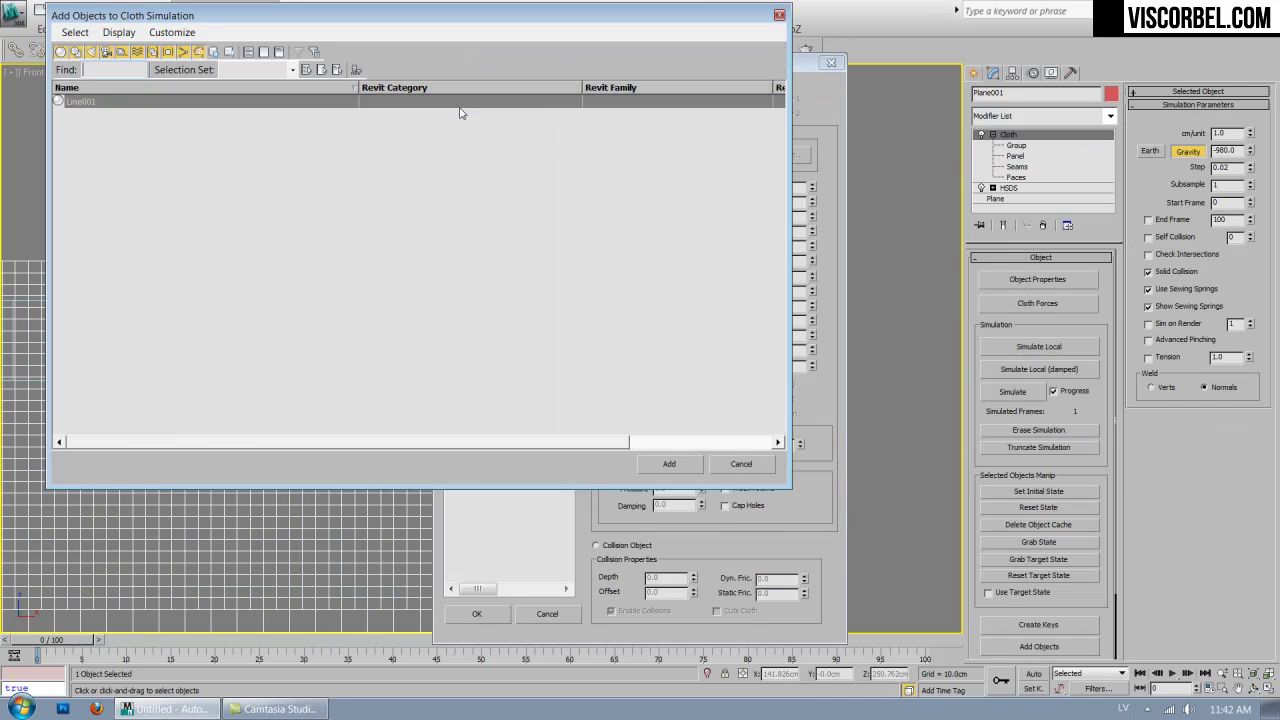
{"action": "left_click", "coordinate": [82, 103]}
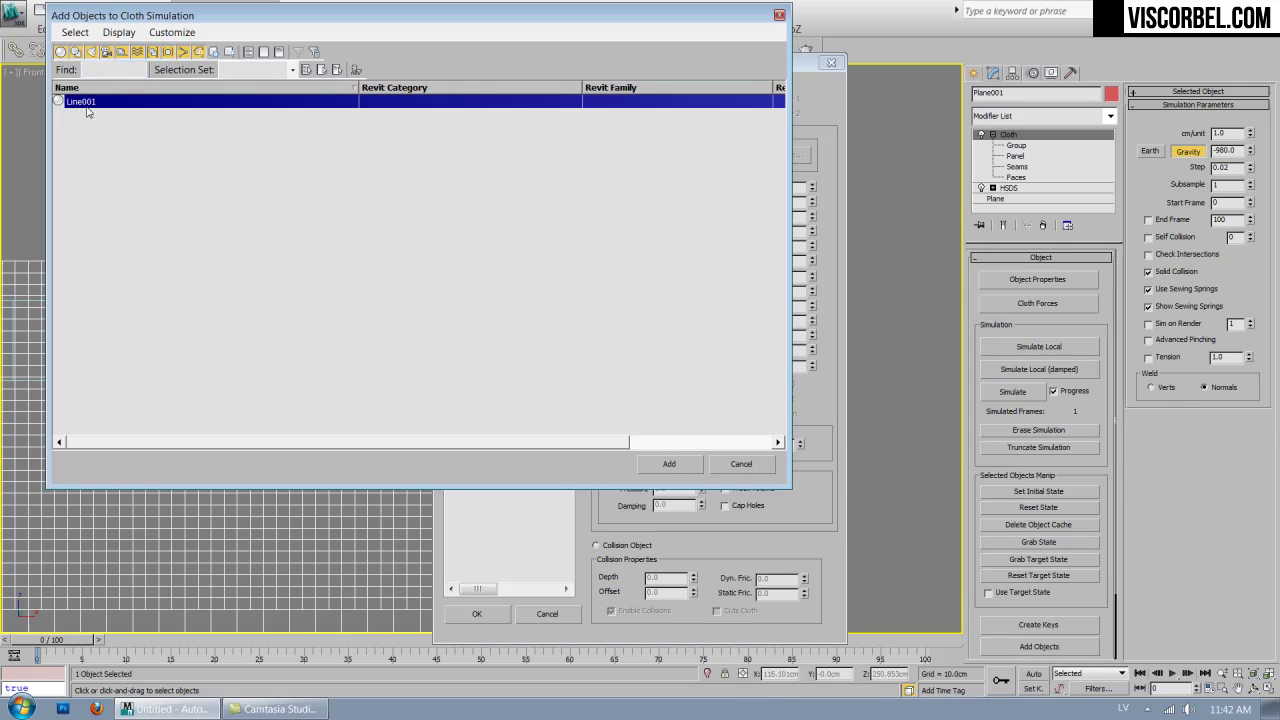
{"action": "left_click", "coordinate": [668, 463]}
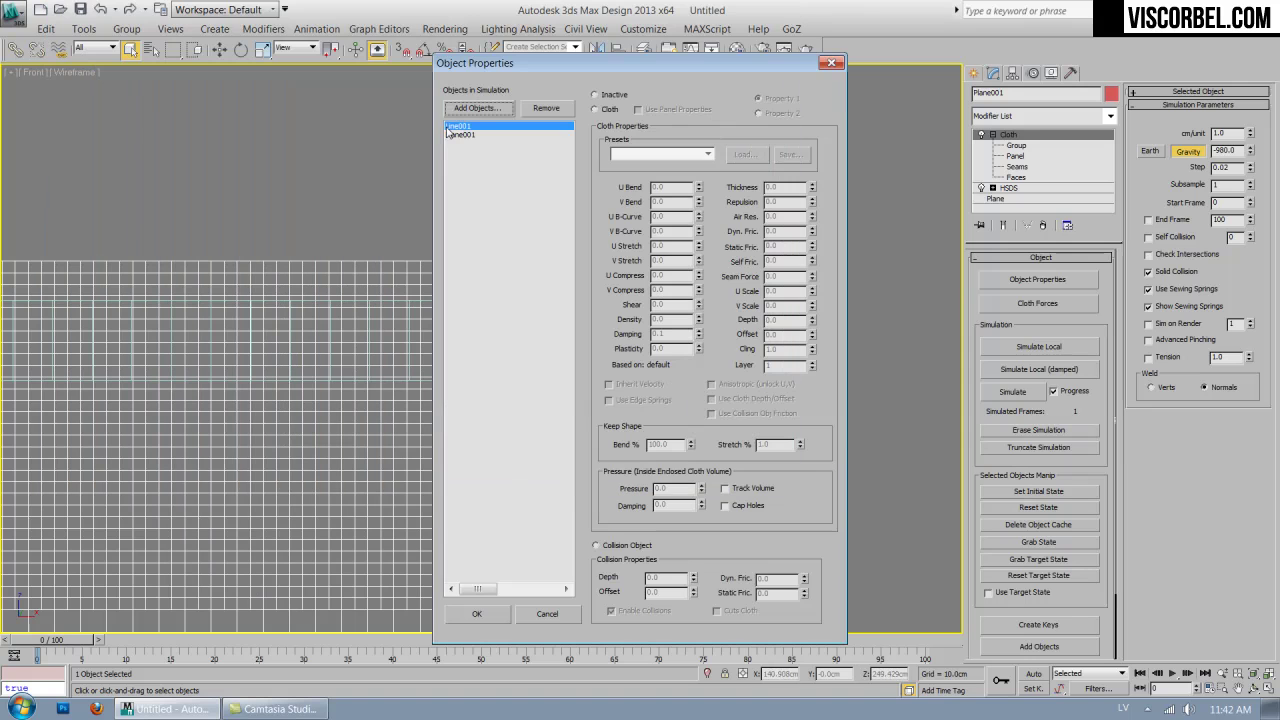
Set Line001 as a Collision Object in the cloth object properties.
{"action": "left_click", "coordinate": [596, 545]}
{"action": "left_click", "coordinate": [477, 613]}
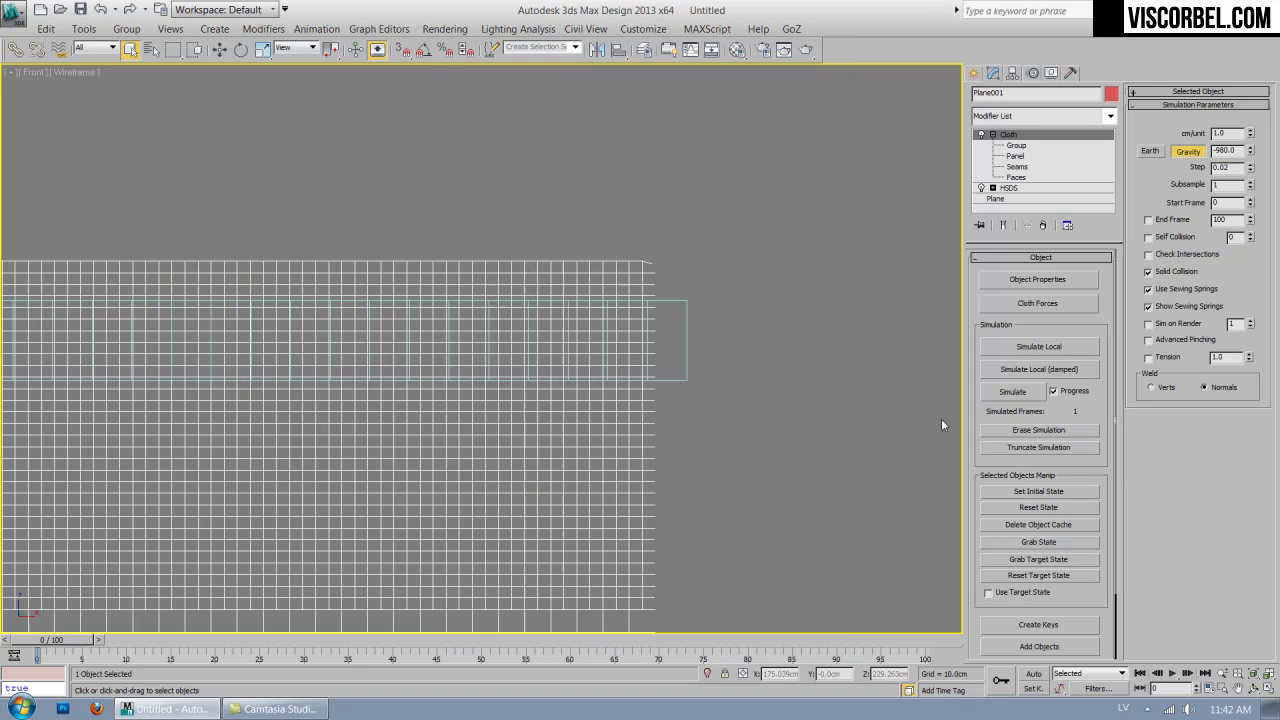
{"action": "left_click", "coordinate": [1035, 279]}
{"action": "left_click", "coordinate": [454, 127]}
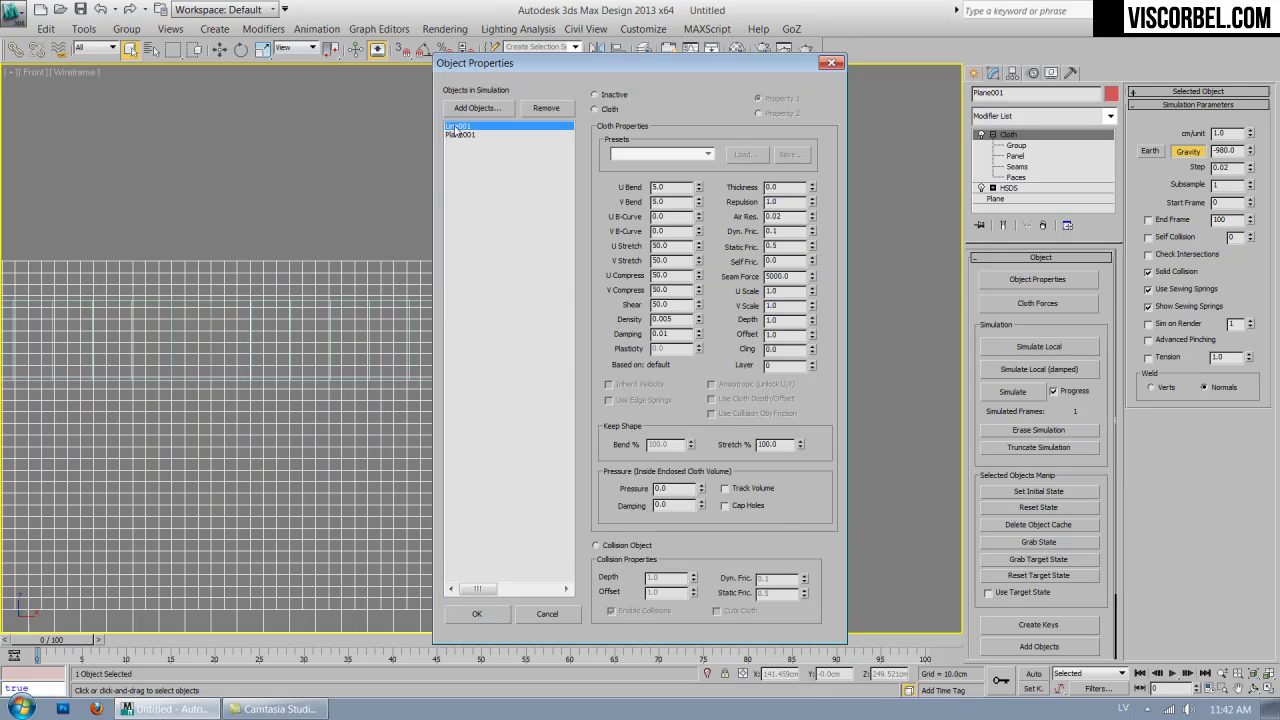
{"action": "left_click", "coordinate": [596, 545]}
{"action": "left_click", "coordinate": [477, 613]}
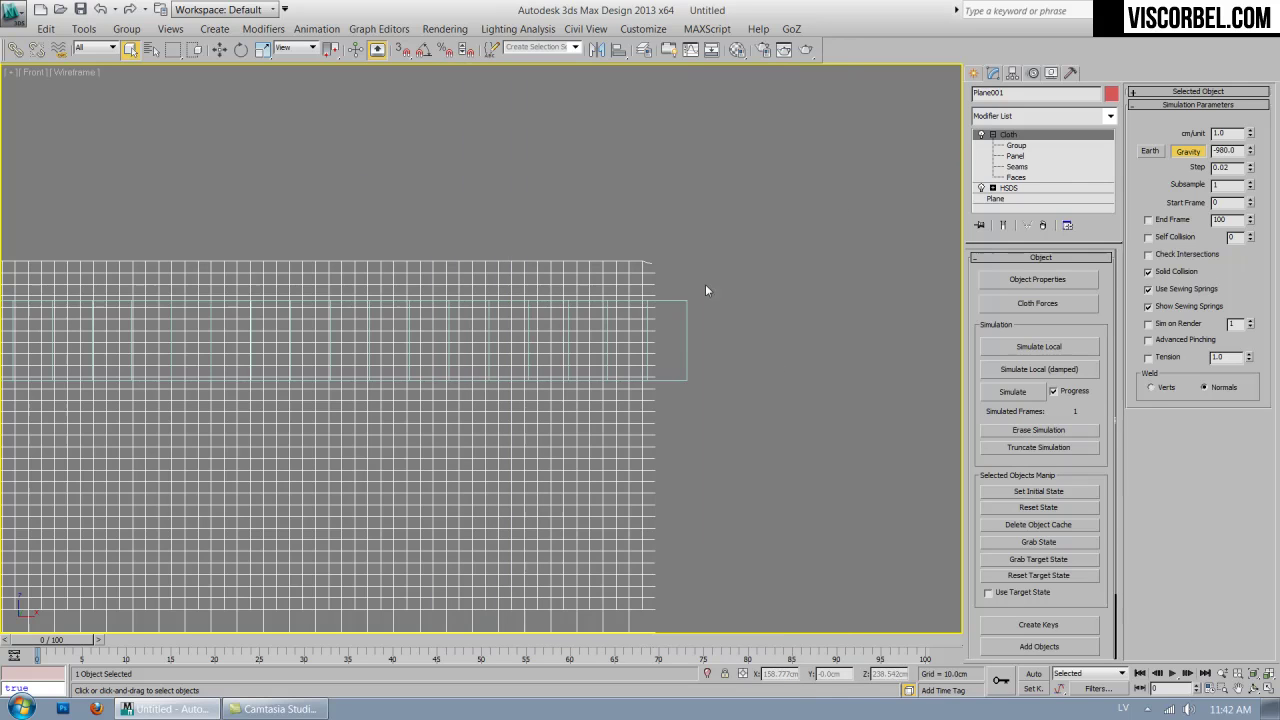
Constrain the vertex group Group001 to the strip with a Surface constraint.
{"action": "key", "text": "1"}
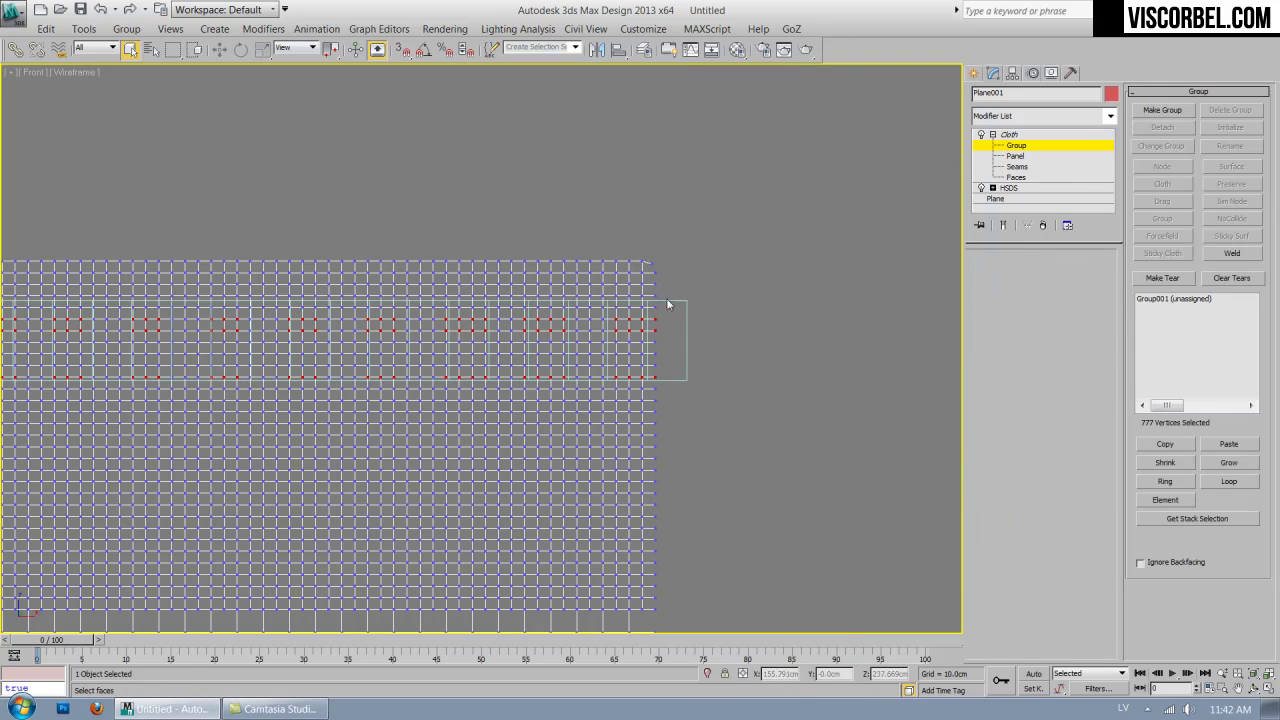
{"action": "left_click", "coordinate": [1198, 300]}
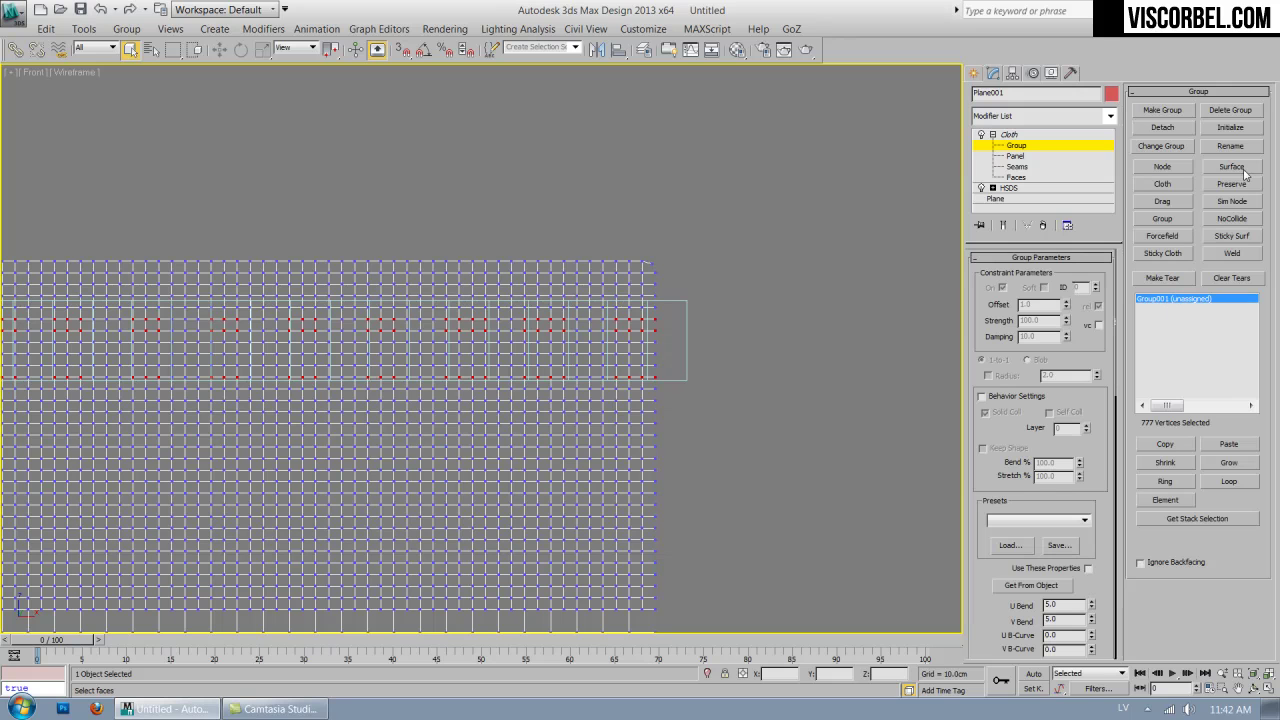
{"action": "left_click", "coordinate": [1243, 170]}
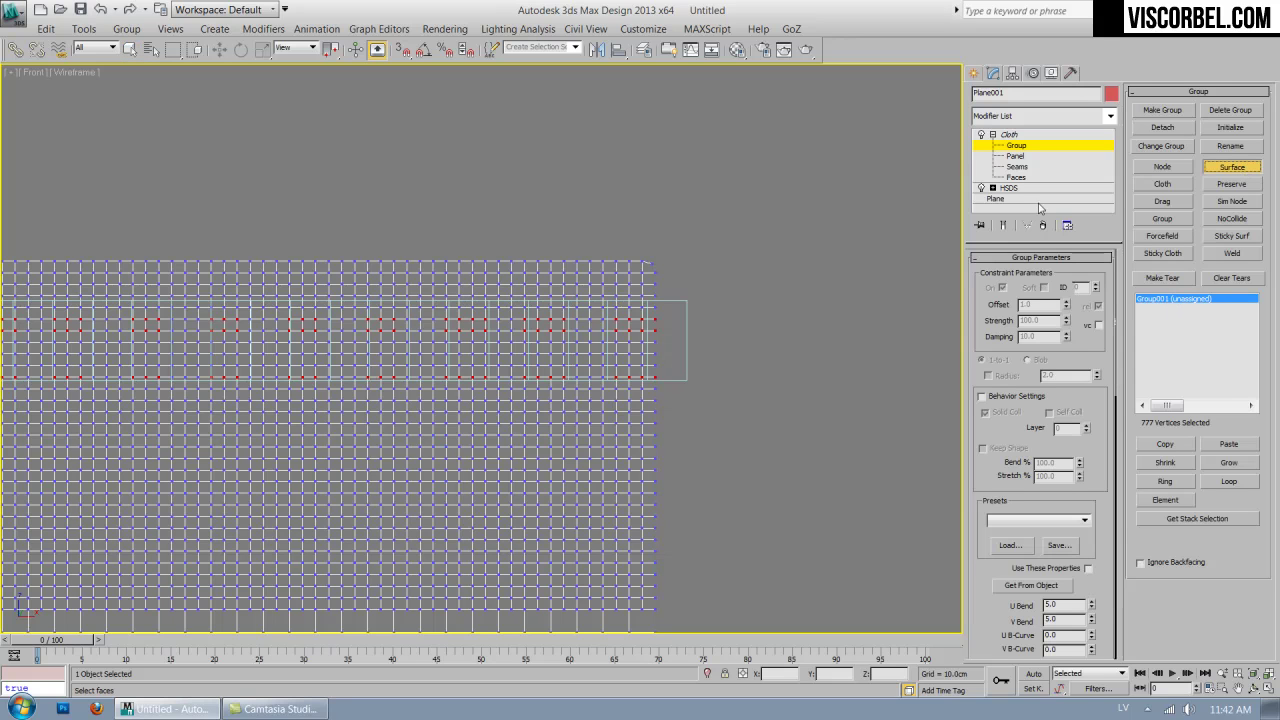
{"action": "left_click", "coordinate": [688, 301]}
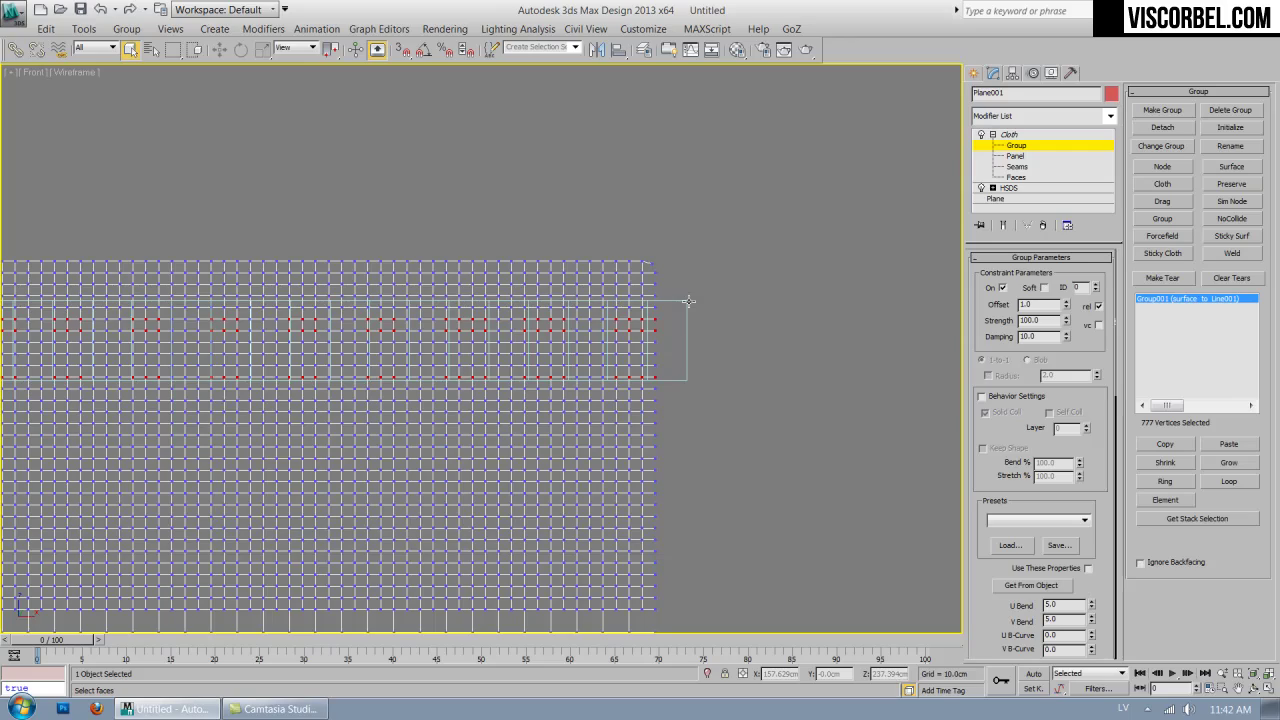
Leave the Group level and display the whole curtain shaded in the perspective view.
{"action": "scroll", "coordinate": [697, 441], "scroll_direction": "down", "scroll_amount": 4}
{"action": "middle_click_drag", "start_coordinate": [697, 441], "coordinate": [891, 223]}
{"action": "scroll", "coordinate": [891, 223], "scroll_direction": "down", "scroll_amount": 3}
{"action": "scroll", "coordinate": [812, 235], "scroll_direction": "up", "scroll_amount": 1}
{"action": "mouse_move", "coordinate": [812, 235]}
{"action": "middle_mouse_down"}
{"action": "mouse_move", "coordinate": [738, 262]}
{"action": "mouse_move", "coordinate": [753, 274]}
{"action": "middle_mouse_up"}
{"action": "key", "text": "ctrl+b"}
{"action": "key", "text": "F3"}
{"action": "key", "text": "p"}
{"action": "scroll", "coordinate": [720, 254], "scroll_direction": "up", "scroll_amount": 4}
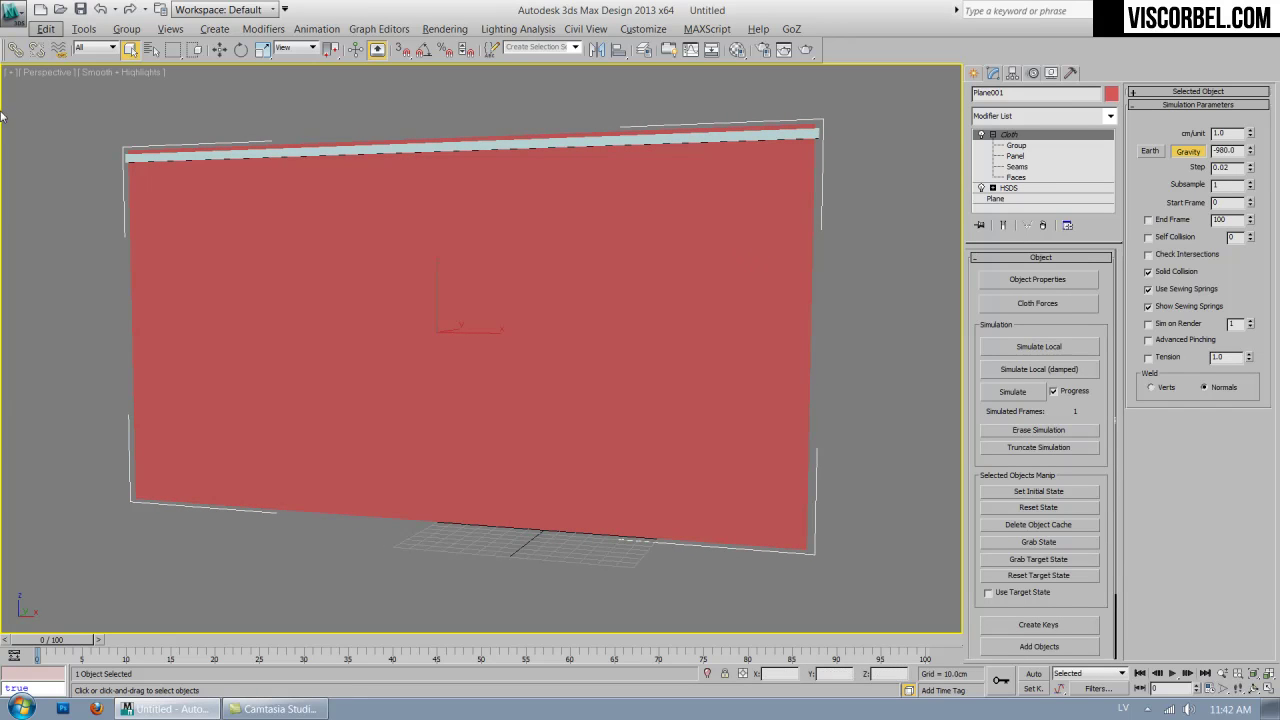
Save the scene in the scenes folder under the file name sim.
{"action": "left_click", "coordinate": [14, 14]}
{"action": "left_click", "coordinate": [63, 198]}
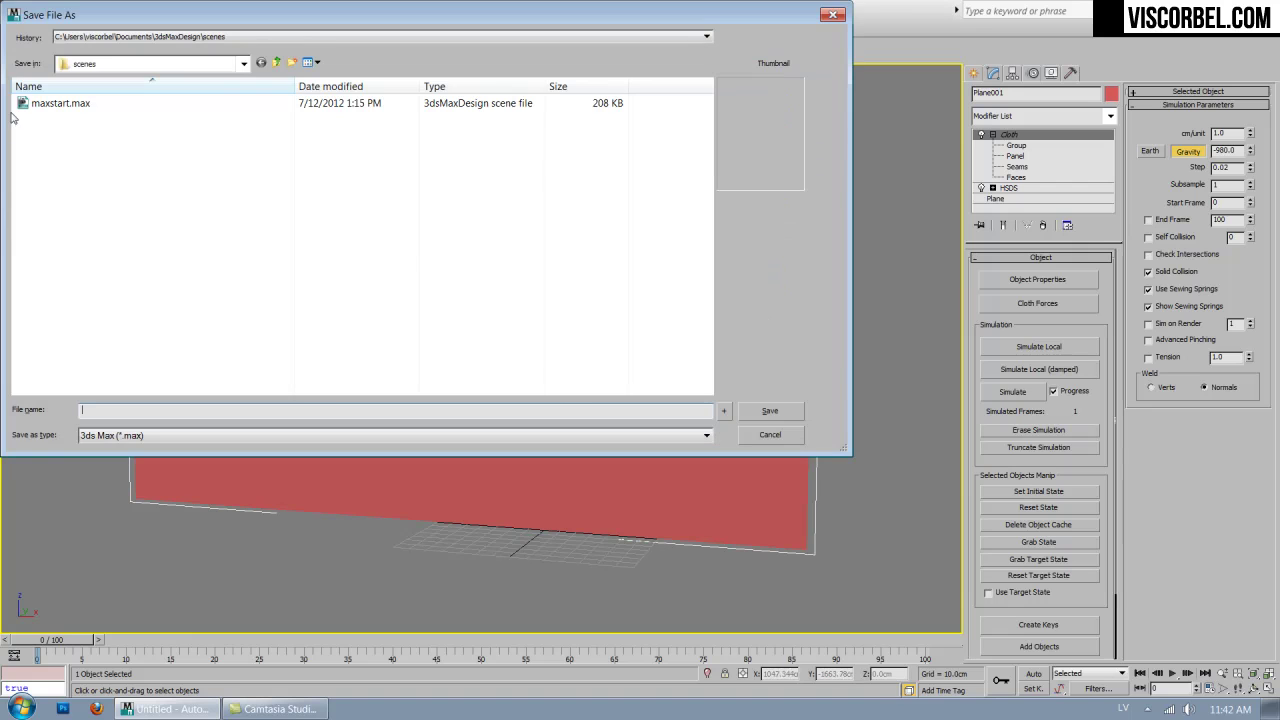
{"action": "type", "text": "sim"}
{"action": "left_click", "coordinate": [770, 410]}
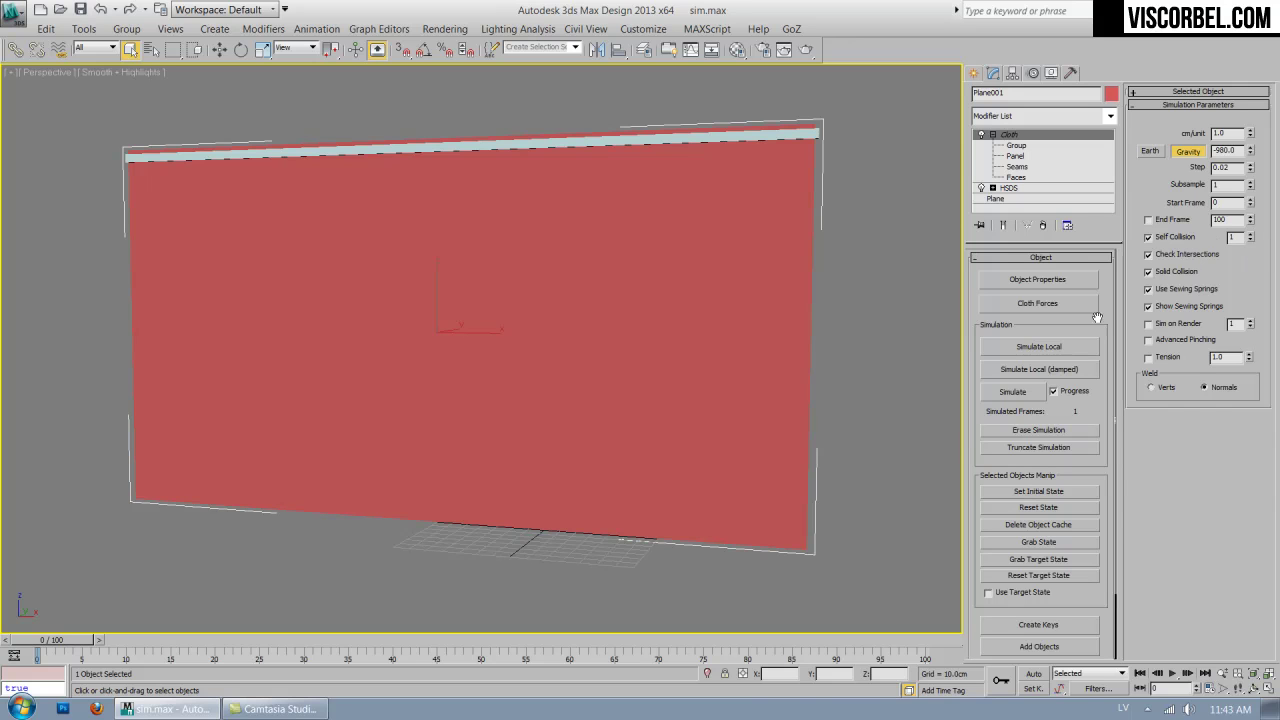
Run the cloth simulation to about frame 63 and deselect the curtain.
{"action": "left_click", "coordinate": [998, 398]}
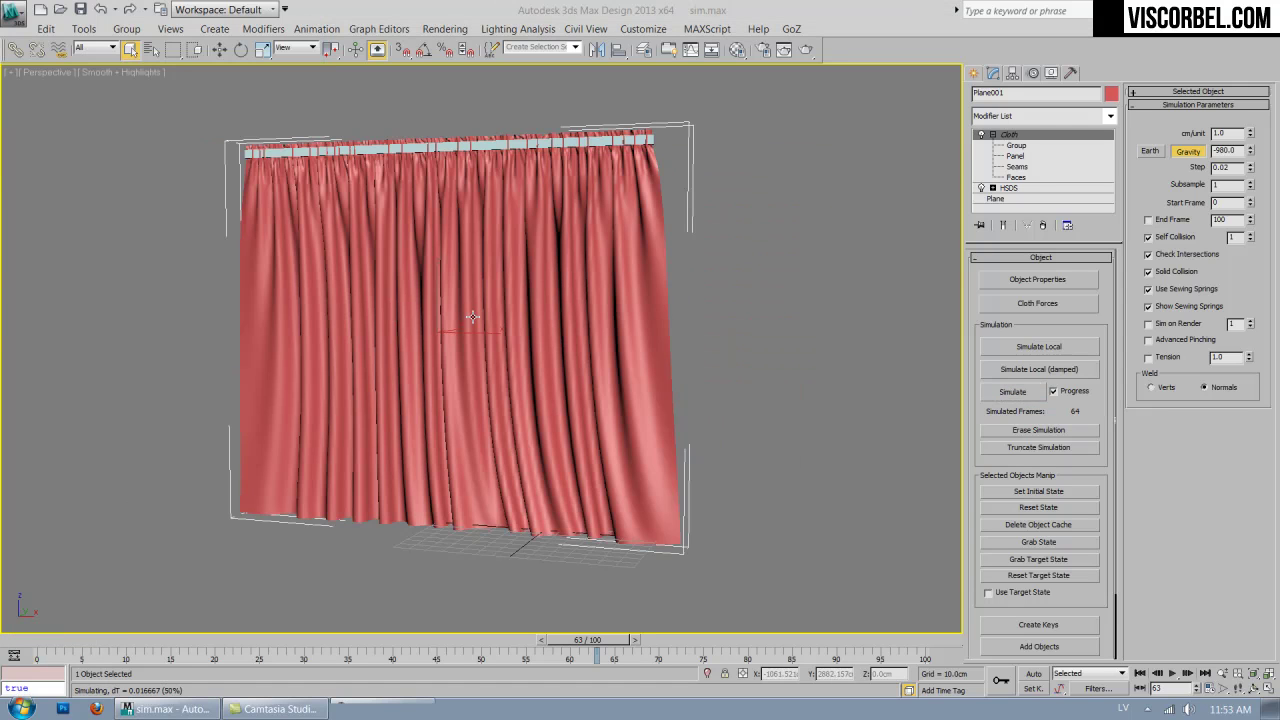
{"action": "left_click", "coordinate": [778, 268]}
{"action": "mouse_move", "coordinate": [565, 272]}
{"action": "middle_mouse_down", "text": "alt"}
{"action": "mouse_move", "coordinate": [614, 214]}
{"action": "mouse_move", "coordinate": [586, 277]}
{"action": "mouse_move", "coordinate": [594, 246]}
{"action": "mouse_move", "coordinate": [545, 273]}
{"action": "mouse_move", "coordinate": [575, 275]}
{"action": "middle_mouse_up", "text": "alt"}
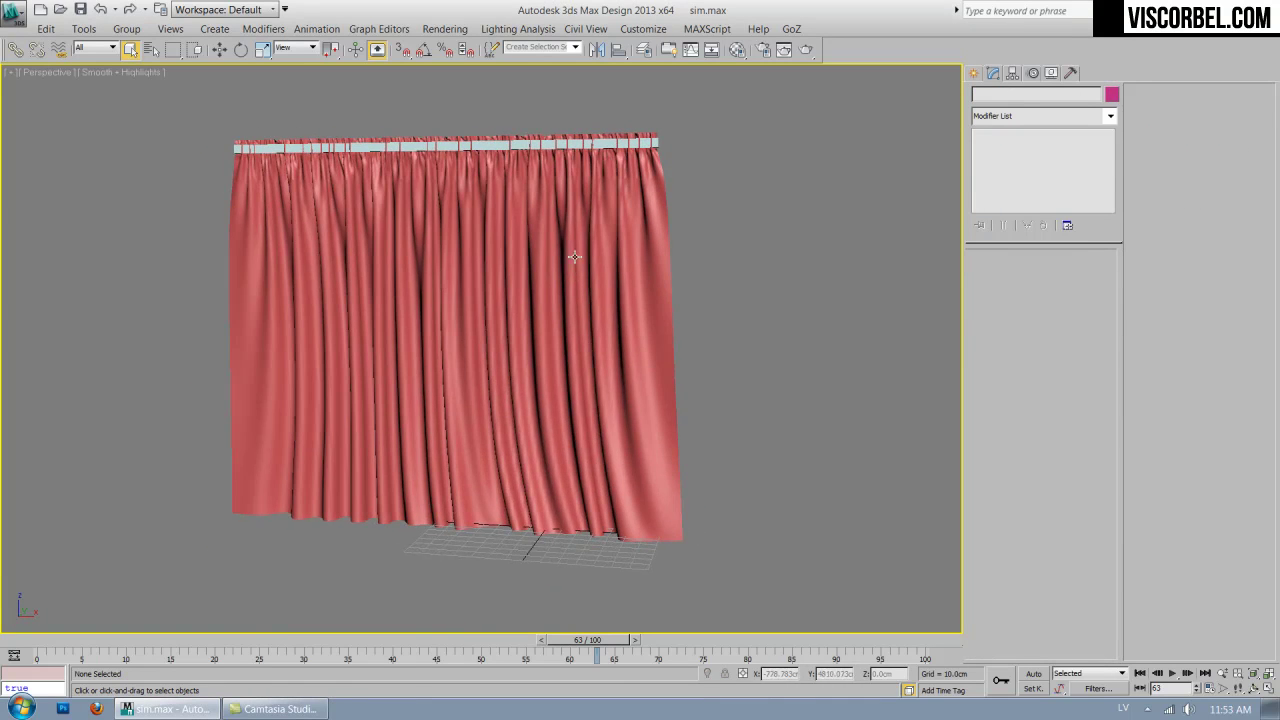
Scrub the simulated animation back to frame 31 and forward to frame 62 to compare the folds.
{"action": "left_click_drag", "start_coordinate": [594, 645], "coordinate": [320, 639]}
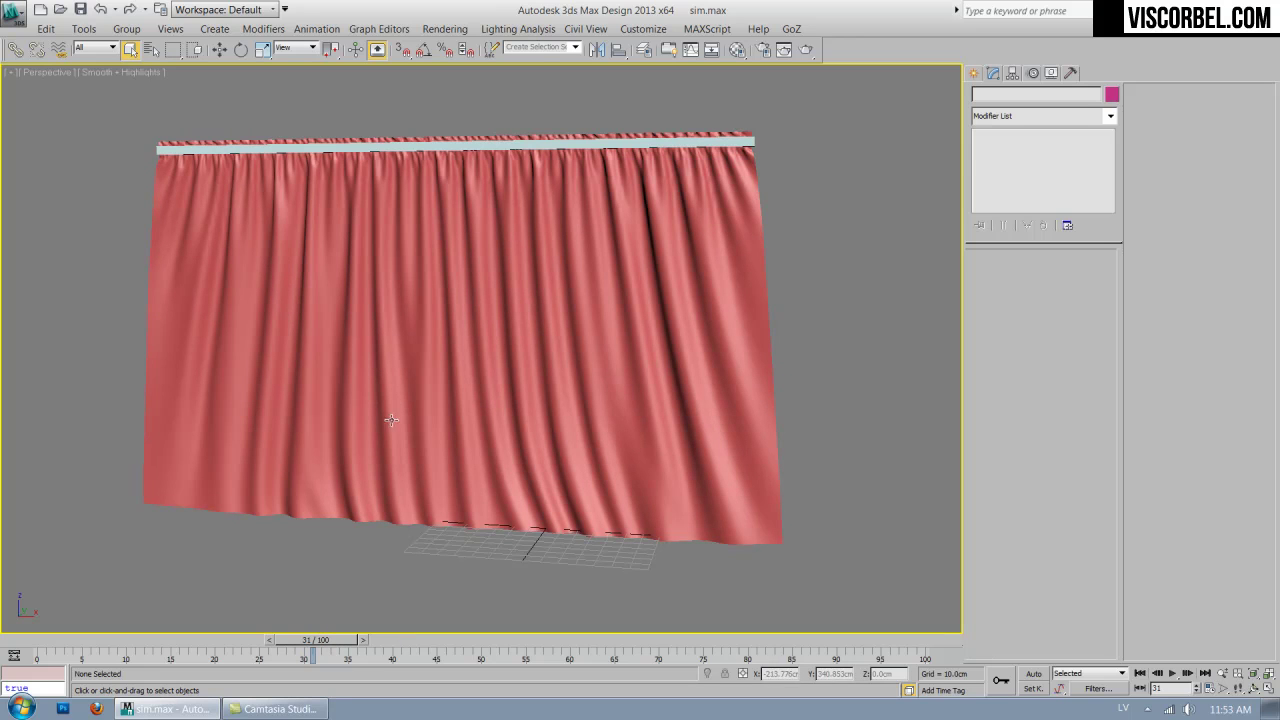
{"action": "left_click_drag", "start_coordinate": [322, 645], "coordinate": [587, 656]}
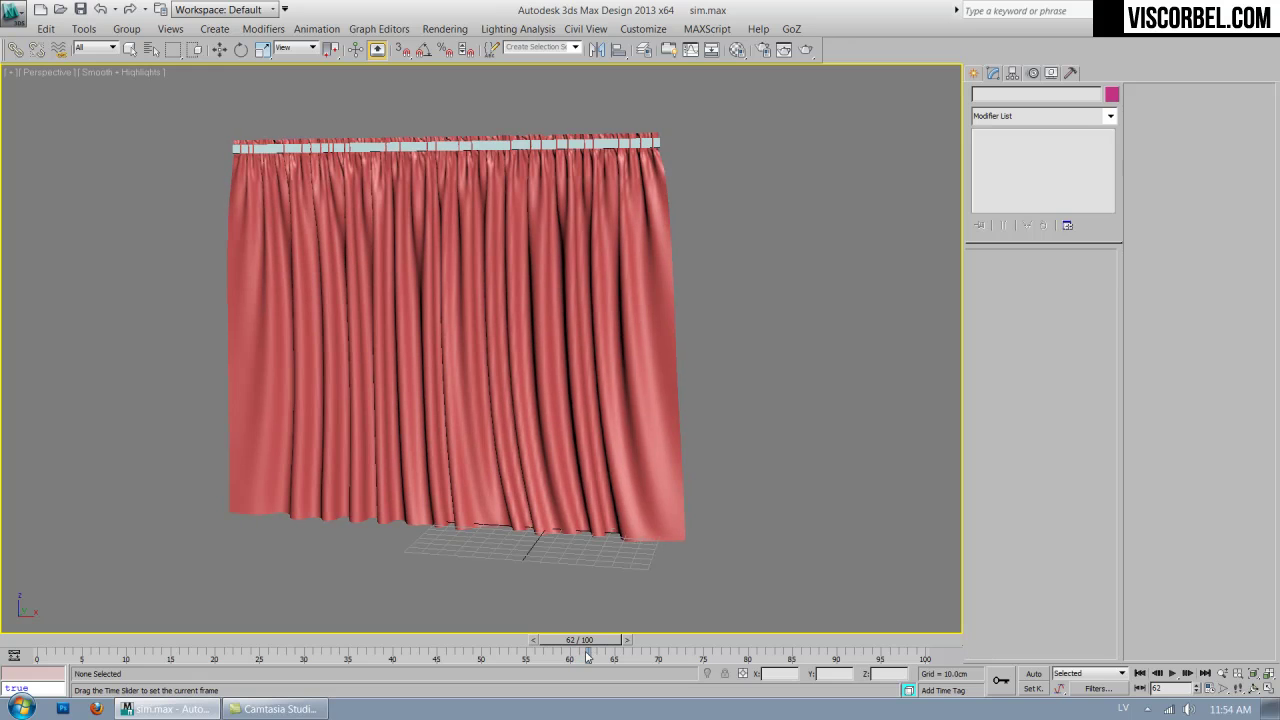
{"action": "middle_click_drag", "start_coordinate": [430, 343], "coordinate": [459, 373], "text": "alt"}
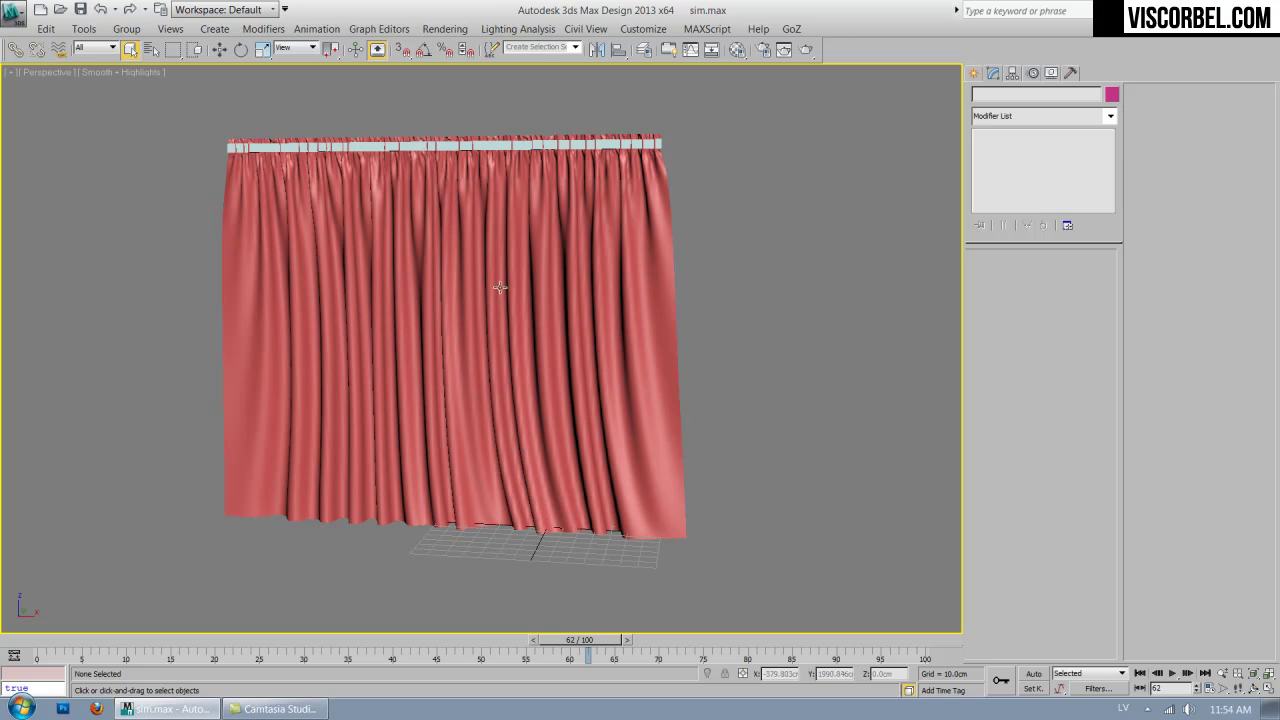
Select and isolate the curtain, and inspect the folds along its gathered upper edge.
{"action": "middle_click_drag", "start_coordinate": [570, 278], "coordinate": [546, 391], "text": "alt"}
{"action": "left_click", "coordinate": [546, 391]}
{"action": "key", "text": "z"}
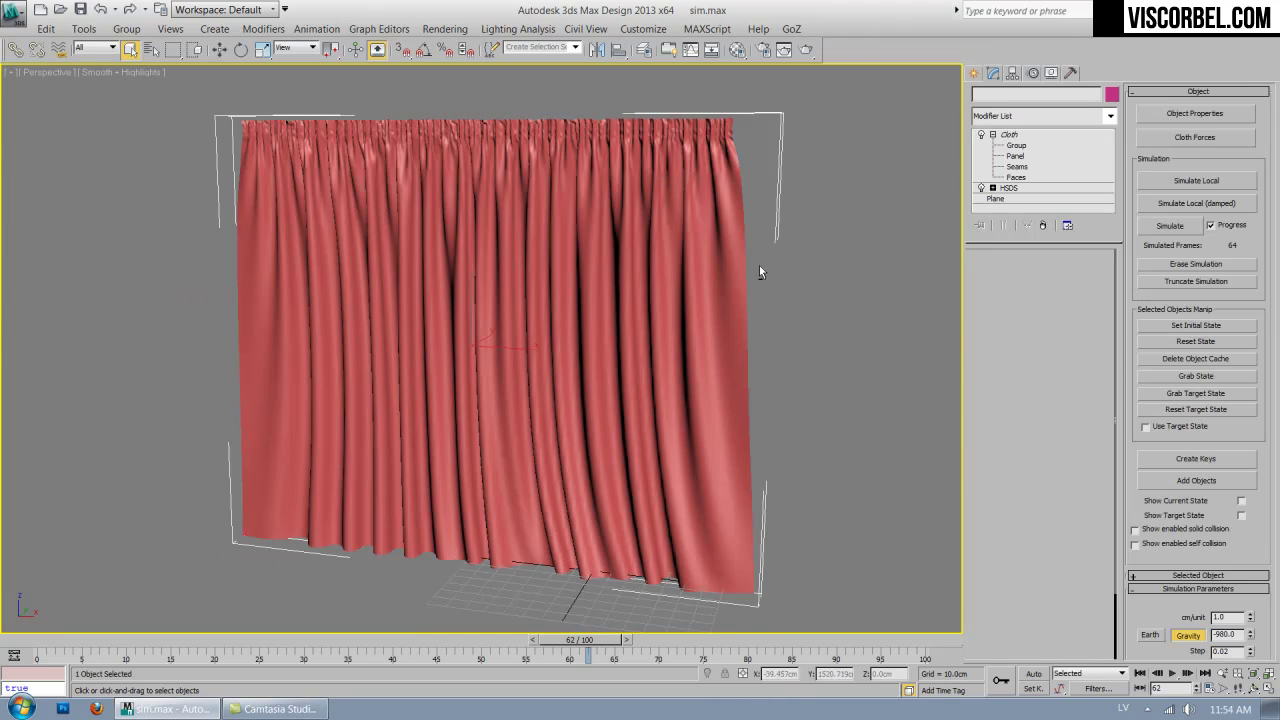
{"action": "scroll", "coordinate": [760, 292], "scroll_direction": "up", "scroll_amount": 10}
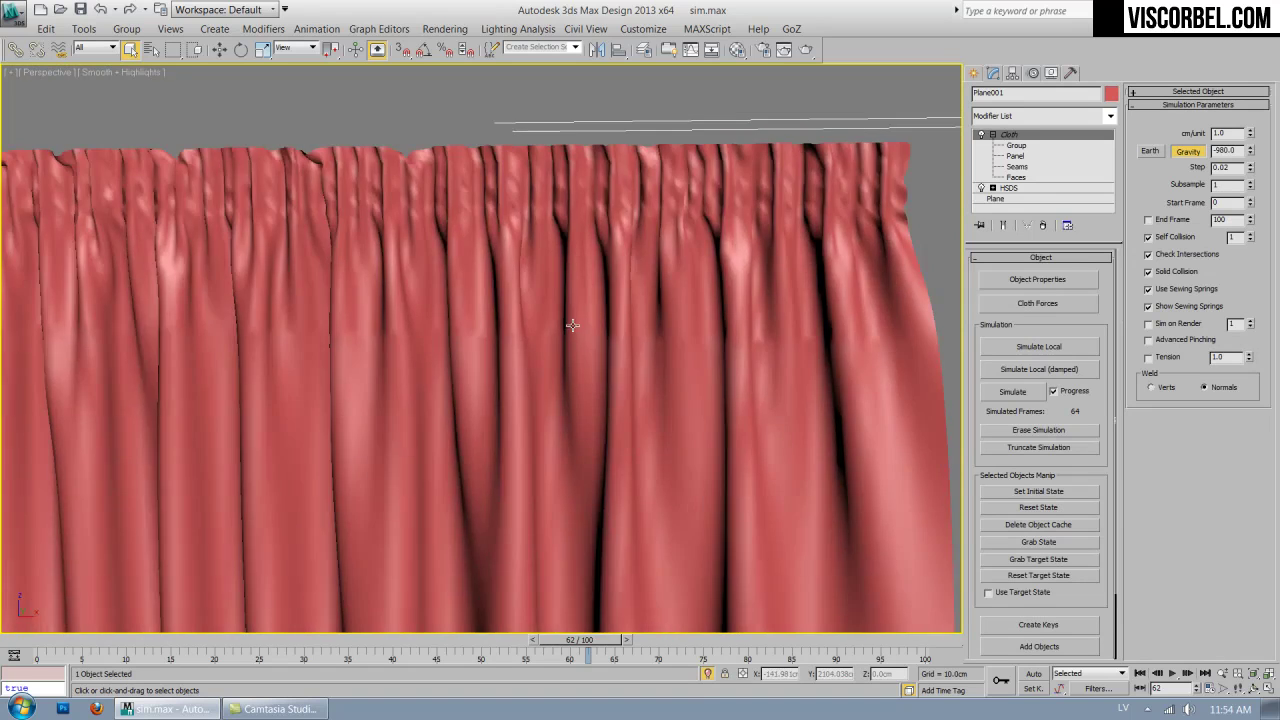
{"action": "scroll", "coordinate": [572, 325], "scroll_direction": "down", "scroll_amount": 8}
{"action": "middle_click_drag", "start_coordinate": [484, 379], "coordinate": [538, 250]}
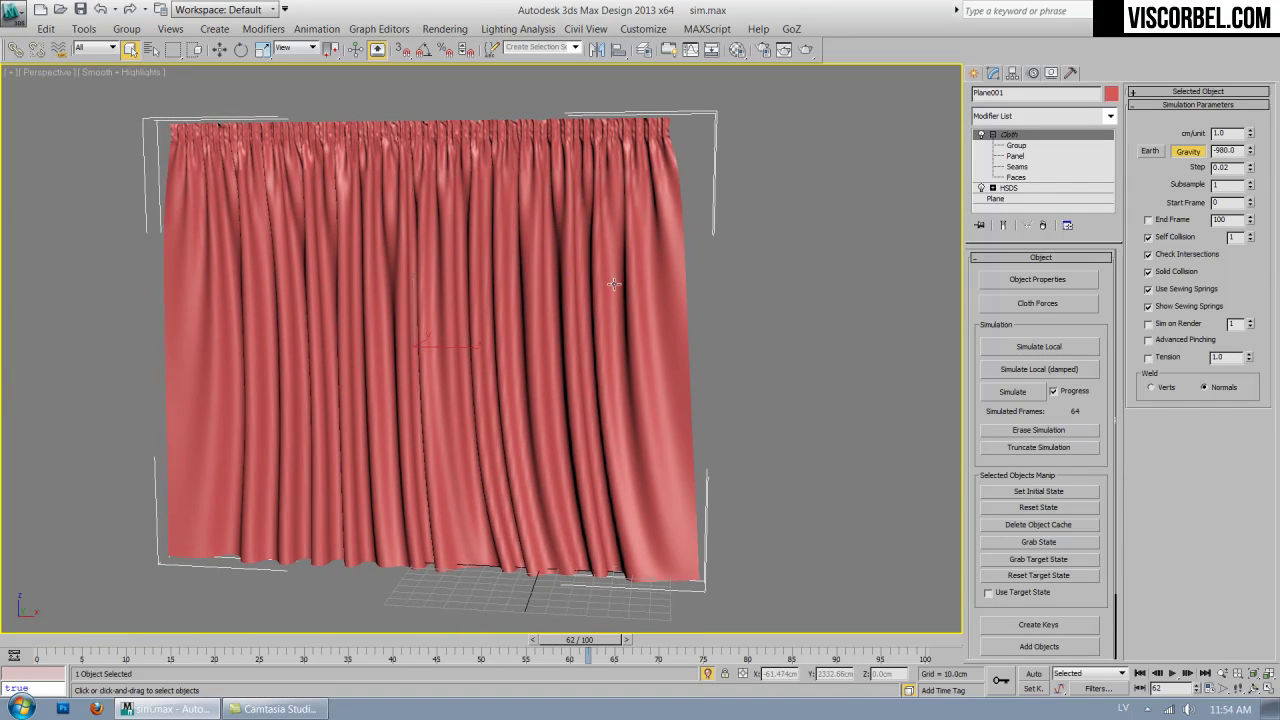
Run Simulate Local on the curtain at frame 62, framed in the front view.
{"action": "key", "text": "f"}
{"action": "key", "text": "z"}
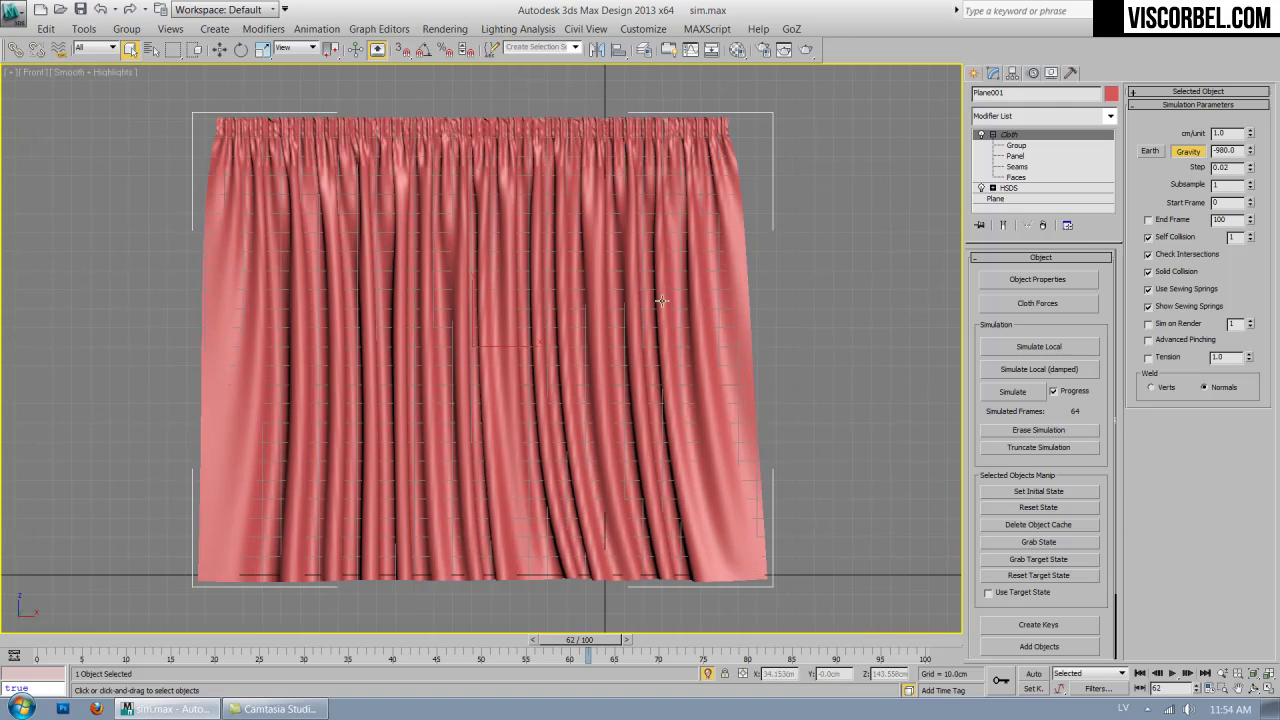
{"action": "middle_click_drag", "start_coordinate": [690, 200], "coordinate": [680, 220]}
{"action": "key", "text": "1"}
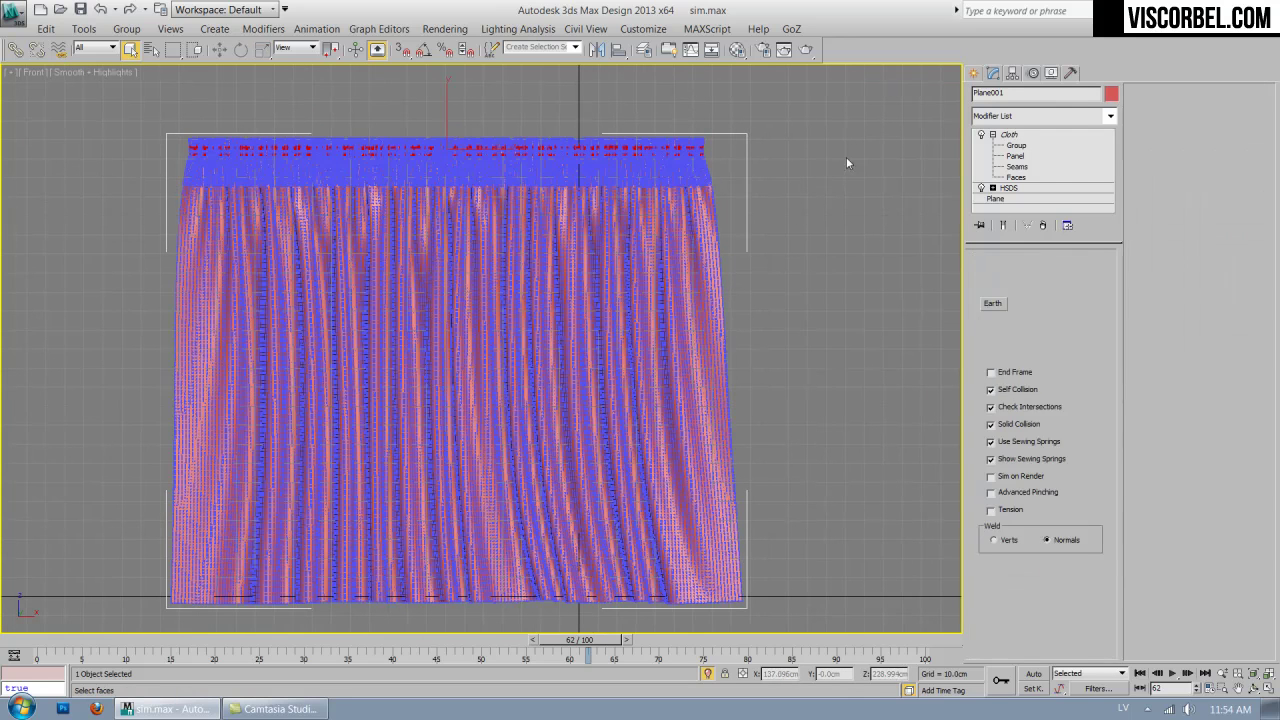
{"action": "key", "text": "1"}
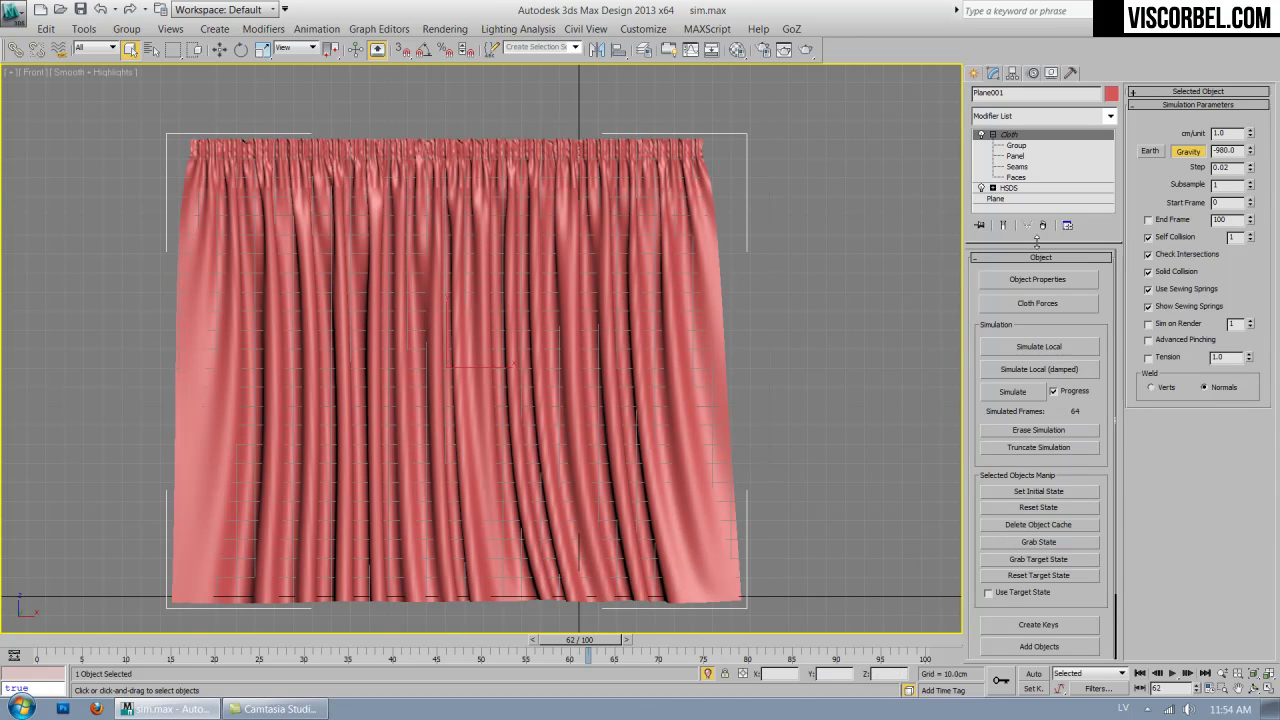
{"action": "left_click", "coordinate": [1033, 348]}
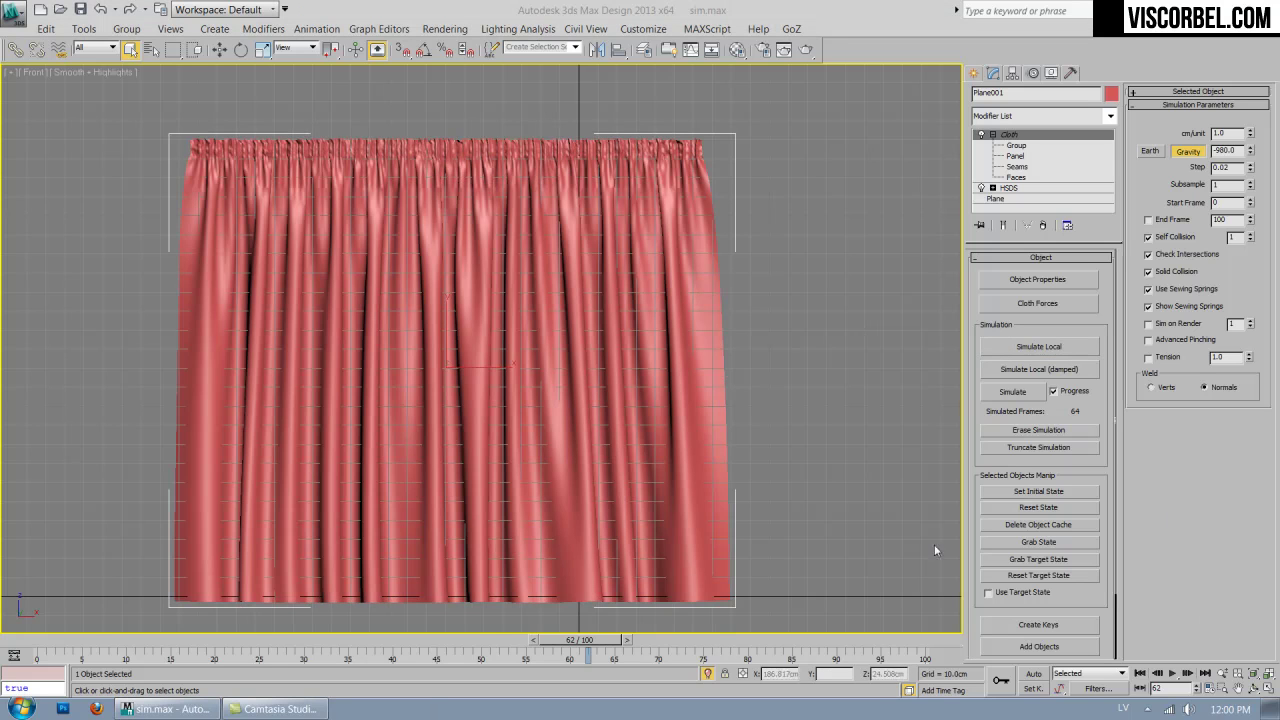
Examine the curtain's folds from several angles in the perspective view and return to the front view.
{"action": "left_click", "coordinate": [678, 446]}
{"action": "key", "text": "p"}
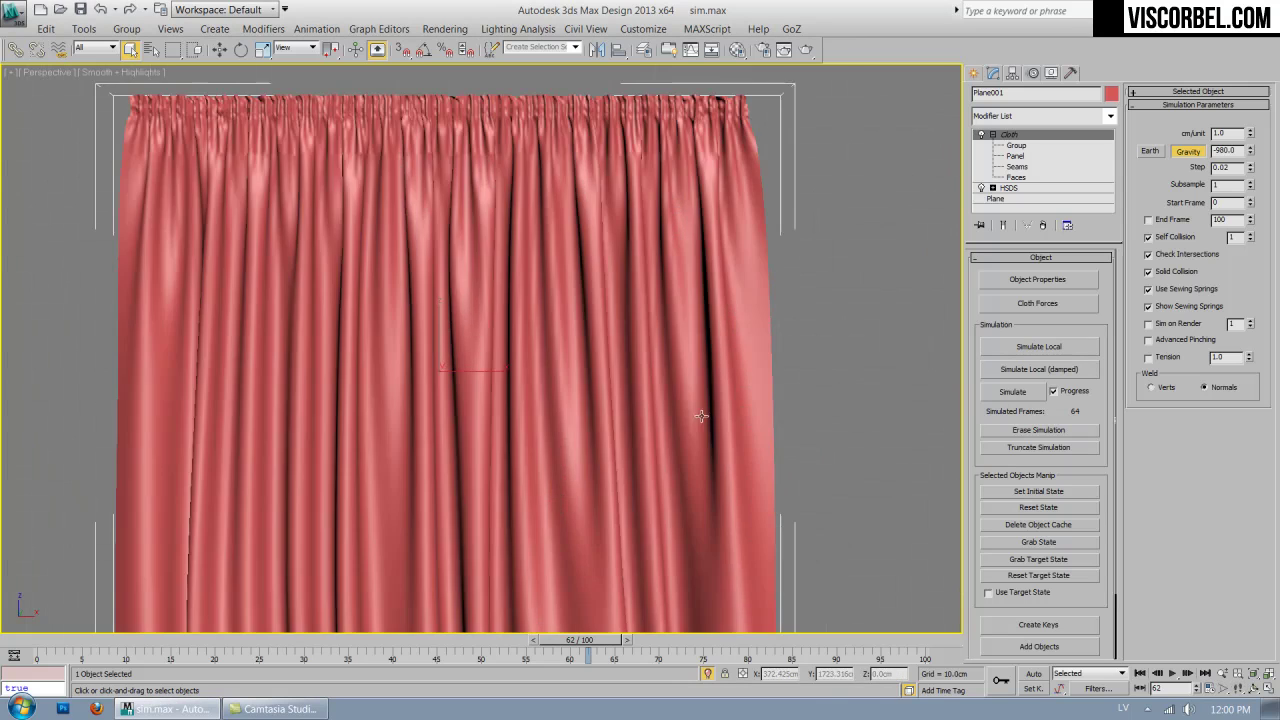
{"action": "scroll", "coordinate": [709, 380], "scroll_direction": "down", "scroll_amount": 3}
{"action": "middle_click_drag", "start_coordinate": [714, 380], "coordinate": [894, 371], "text": "alt"}
{"action": "mouse_move", "coordinate": [569, 323]}
{"action": "middle_mouse_down", "text": "alt"}
{"action": "mouse_move", "coordinate": [597, 354]}
{"action": "mouse_move", "coordinate": [629, 323]}
{"action": "mouse_move", "coordinate": [606, 227]}
{"action": "mouse_move", "coordinate": [582, 346]}
{"action": "mouse_move", "coordinate": [613, 339]}
{"action": "mouse_move", "coordinate": [491, 351]}
{"action": "mouse_move", "coordinate": [582, 342]}
{"action": "middle_mouse_up", "text": "alt"}
{"action": "key", "text": "f"}
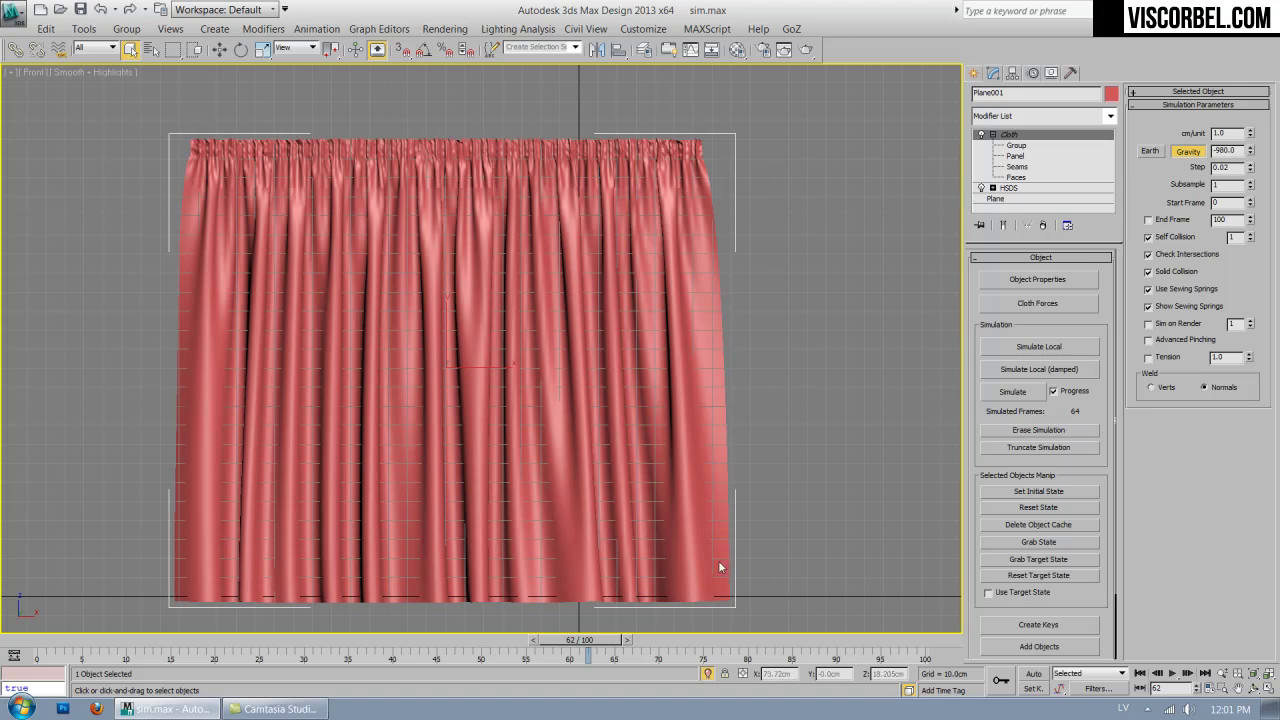
Clone the simulated curtain once along X beside the original and convert the clone to Editable Poly.
{"action": "scroll", "coordinate": [697, 263], "scroll_direction": "down", "scroll_amount": 2}
{"action": "mouse_move", "coordinate": [697, 263]}
{"action": "middle_mouse_down"}
{"action": "mouse_move", "coordinate": [483, 238]}
{"action": "mouse_move", "coordinate": [402, 206]}
{"action": "mouse_move", "coordinate": [514, 326]}
{"action": "mouse_move", "coordinate": [475, 329]}
{"action": "middle_mouse_up"}
{"action": "scroll", "coordinate": [402, 206], "scroll_direction": "down", "scroll_amount": 2}
{"action": "scroll", "coordinate": [405, 240], "scroll_direction": "up", "scroll_amount": 2}
{"action": "key", "text": "w"}
{"action": "scroll", "coordinate": [535, 320], "scroll_direction": "down", "scroll_amount": 2}
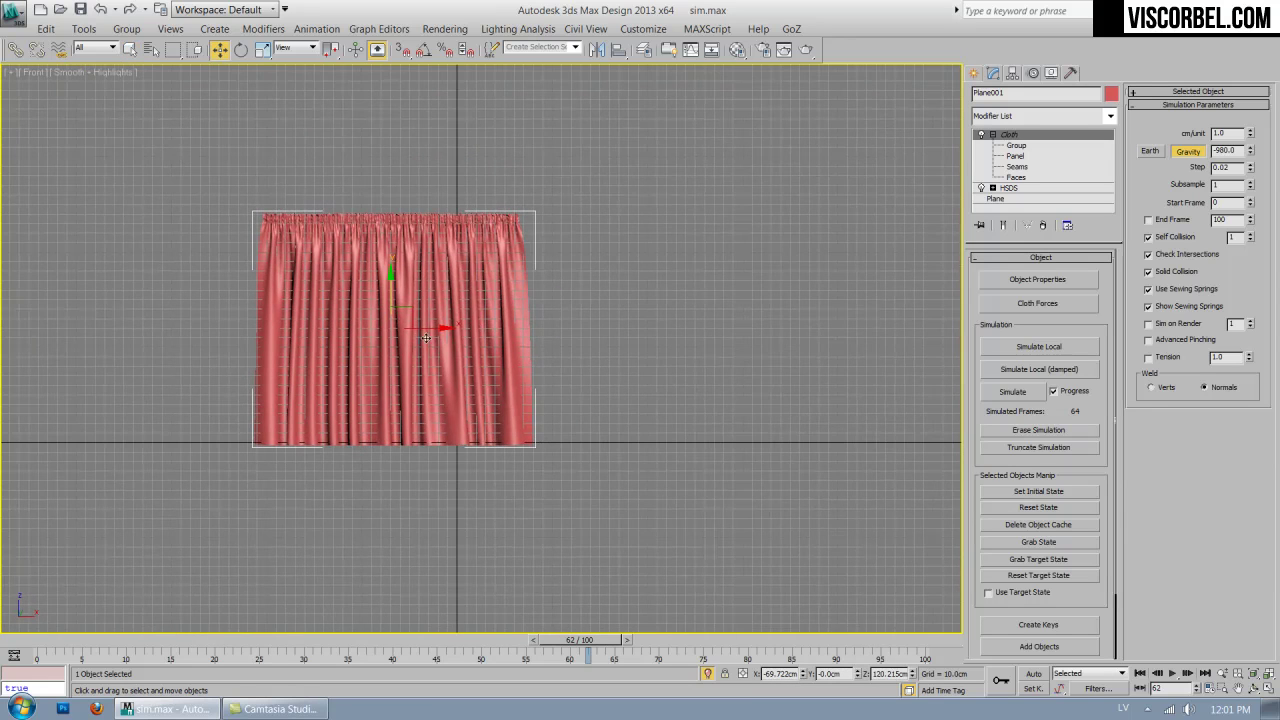
{"action": "mouse_move", "coordinate": [418, 329]}
{"action": "left_mouse_down", "text": "shift"}
{"action": "mouse_move", "coordinate": [857, 341]}
{"action": "mouse_move", "coordinate": [760, 341]}
{"action": "left_mouse_up", "text": "shift"}
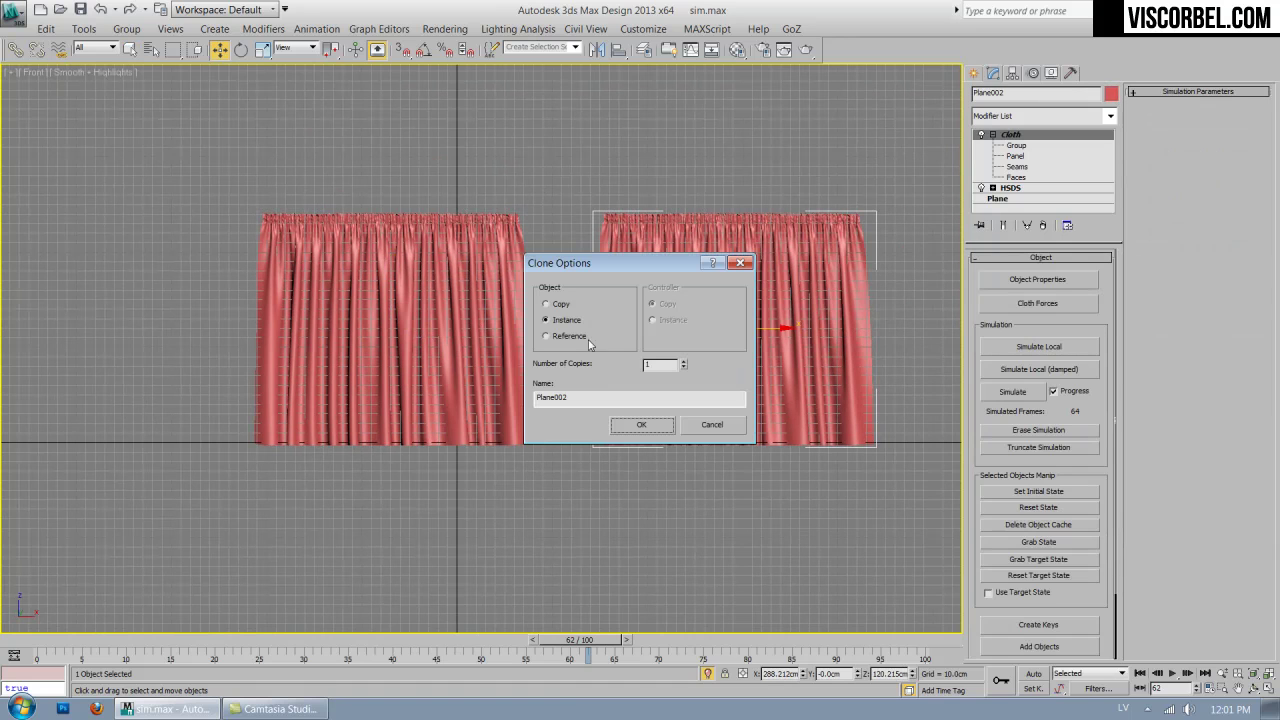
{"action": "left_click", "coordinate": [640, 425]}
{"action": "right_click", "coordinate": [690, 320]}
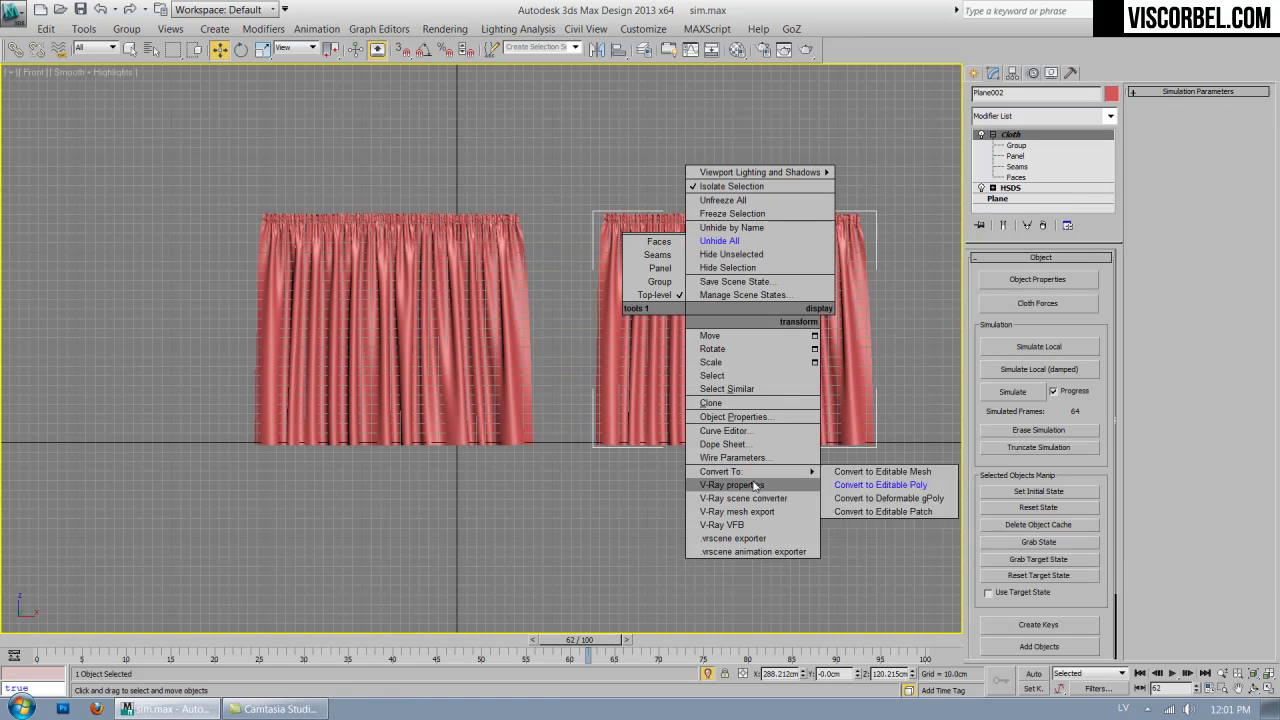
{"action": "left_click", "coordinate": [865, 485]}
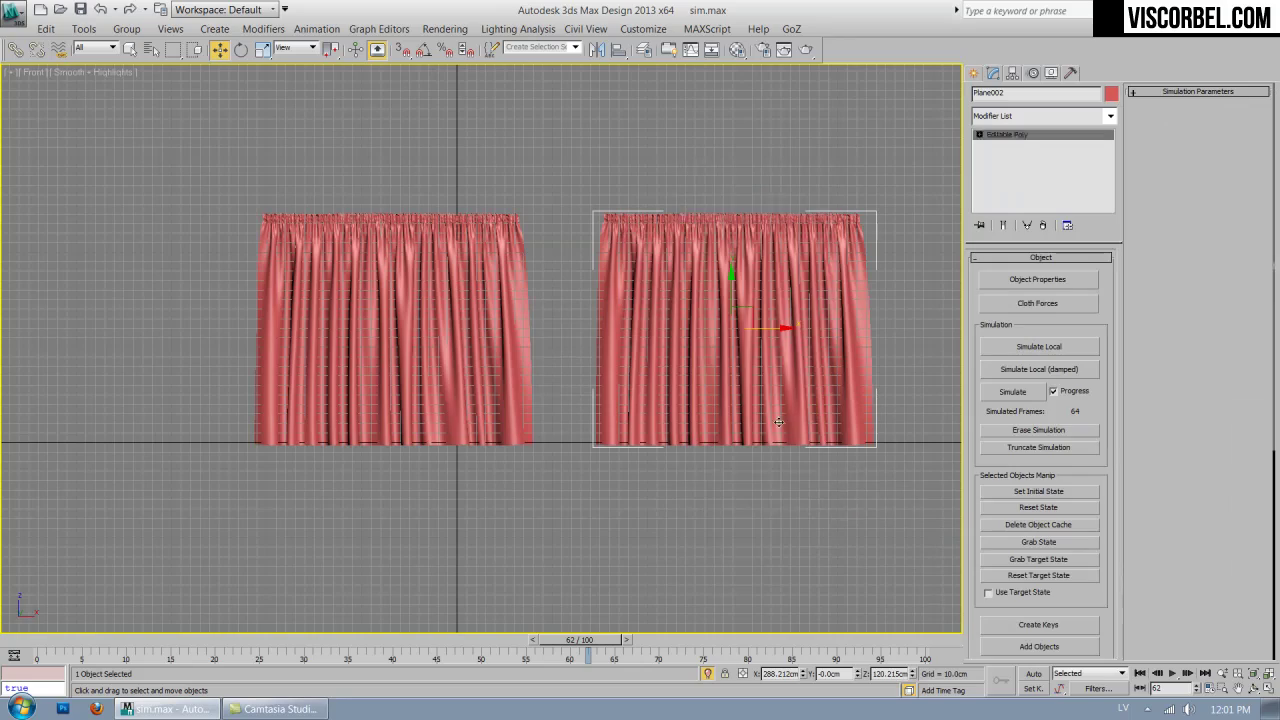
Select the vertical edge loop a few columns in from the cloned curtain's right side and delete it.
{"action": "key", "text": "p"}
{"action": "middle_click_drag", "start_coordinate": [713, 296], "coordinate": [713, 323]}
{"action": "key", "text": "F4"}
{"action": "scroll", "coordinate": [766, 318], "scroll_direction": "up", "scroll_amount": 5}
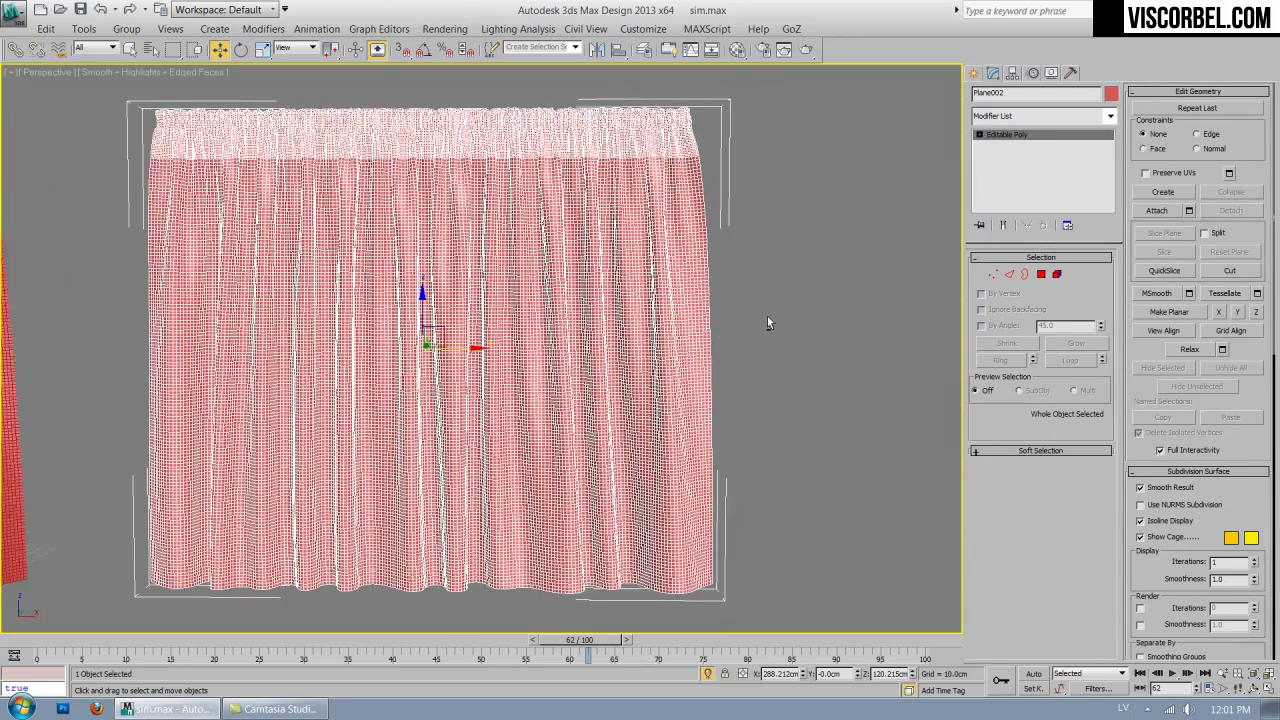
{"action": "key", "text": "2"}
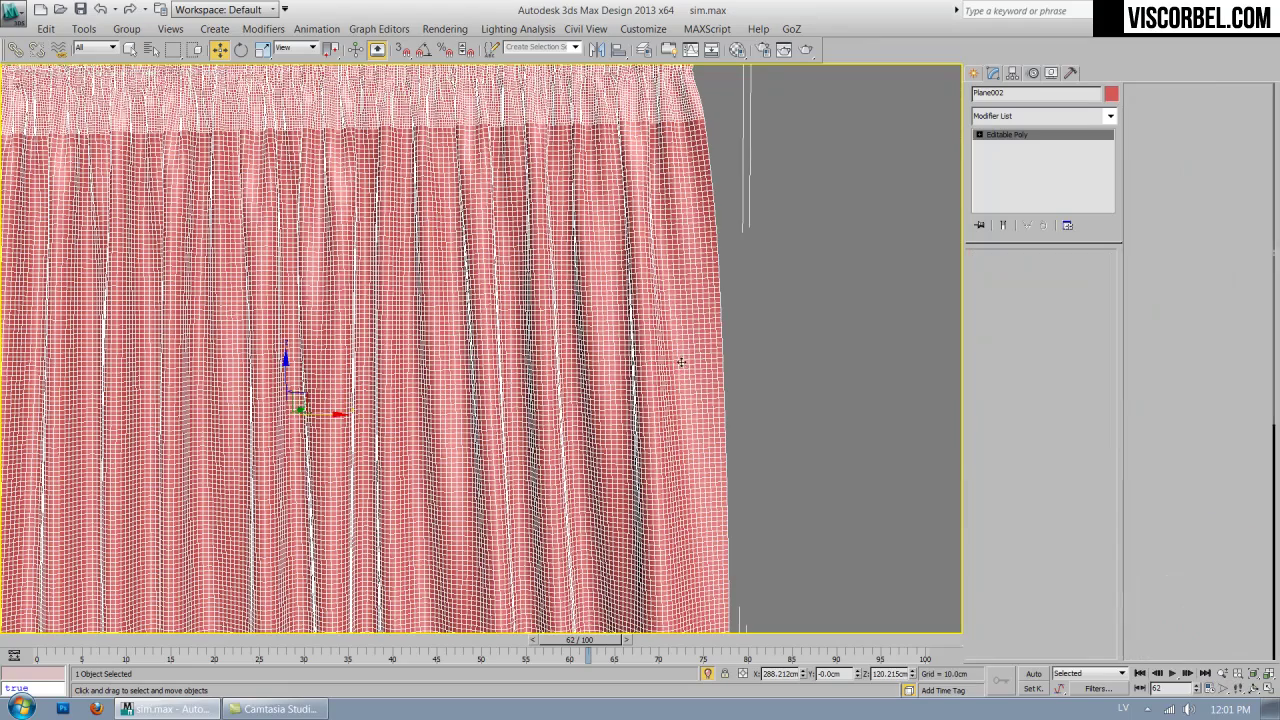
{"action": "left_click", "coordinate": [682, 349]}
{"action": "scroll", "coordinate": [523, 357], "scroll_direction": "up", "scroll_amount": 3}
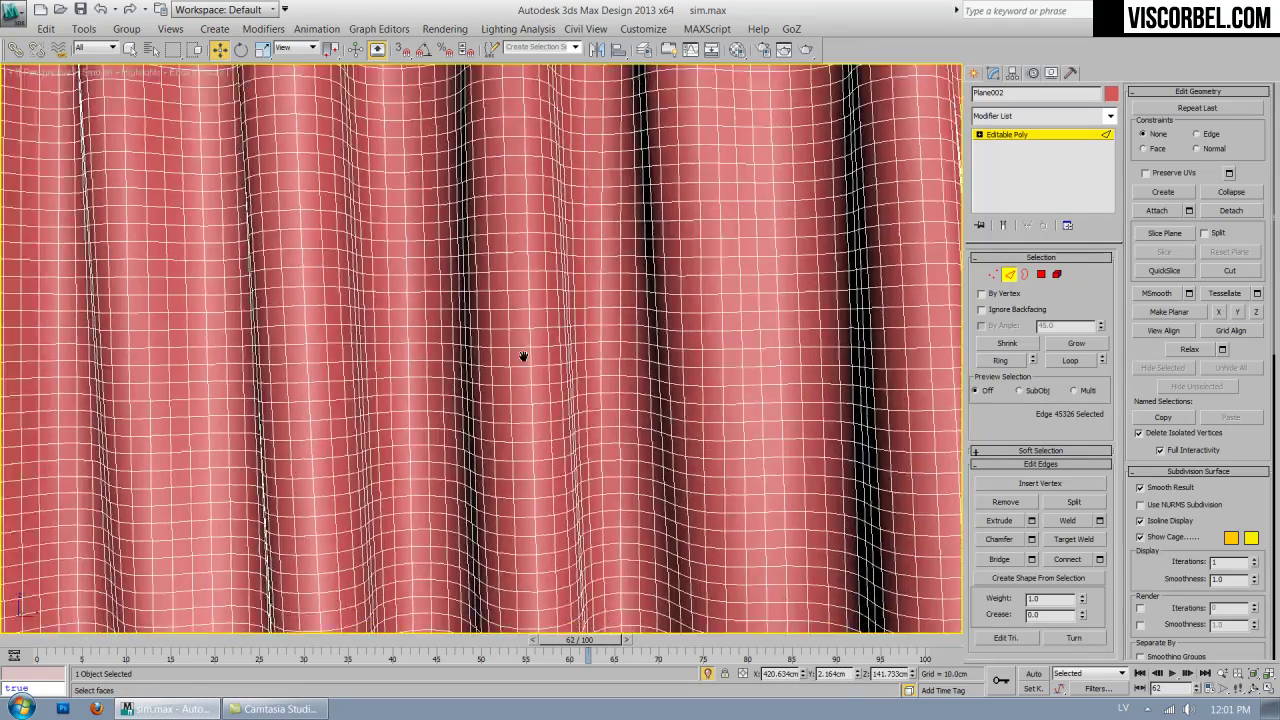
{"action": "left_click", "coordinate": [1068, 360]}
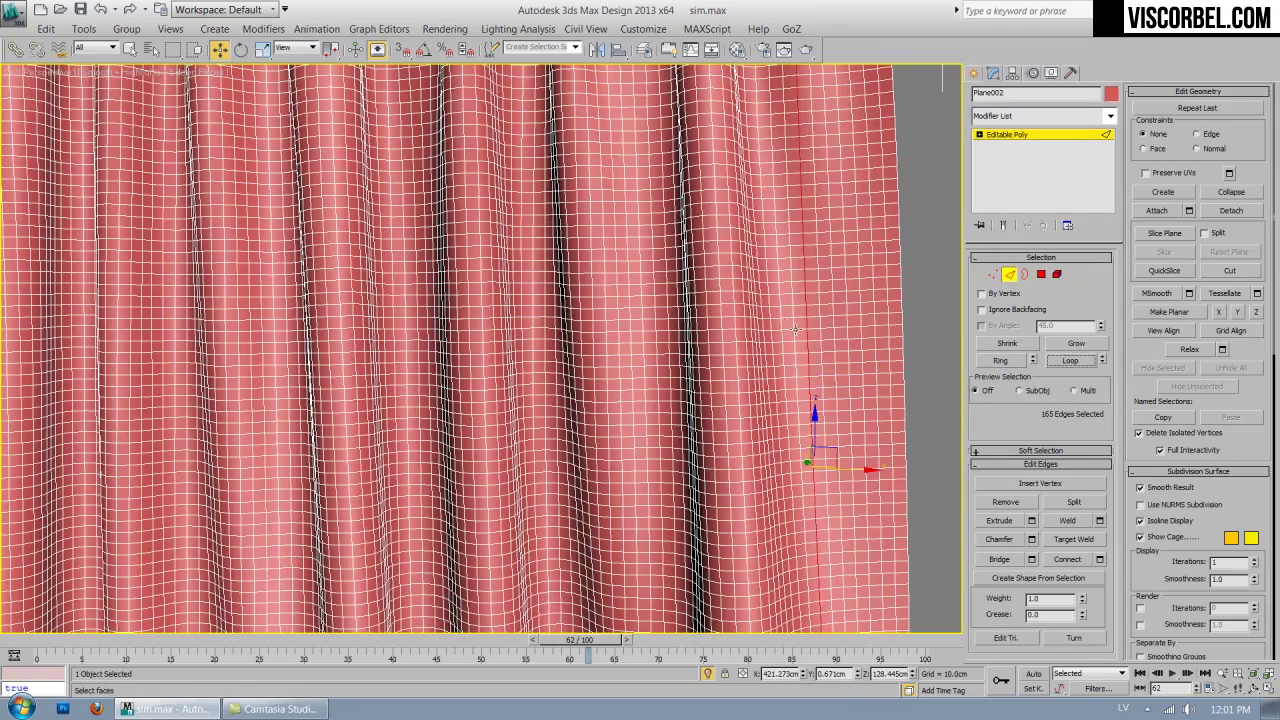
{"action": "scroll", "coordinate": [788, 269], "scroll_direction": "down", "scroll_amount": 4}
{"action": "scroll", "coordinate": [788, 252], "scroll_direction": "up", "scroll_amount": 2}
{"action": "key", "text": "2"}
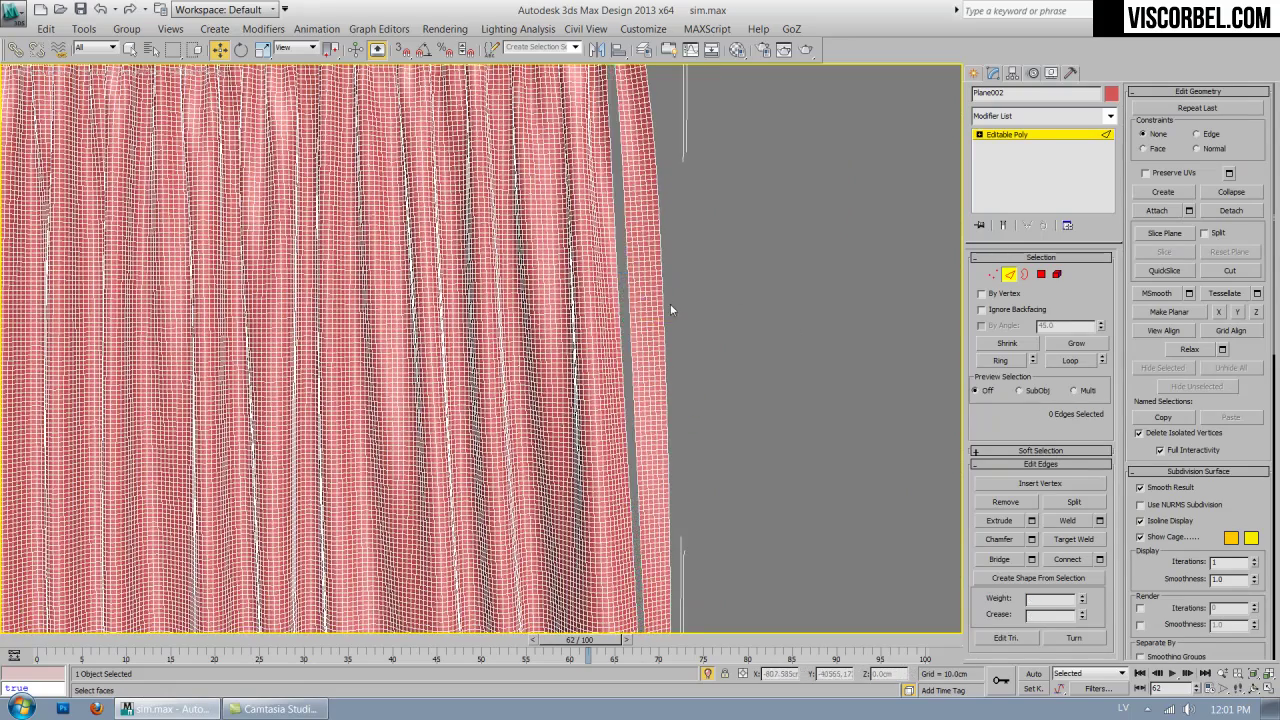
Delete the separated narrow strip on the cloned curtain's right side as an element.
{"action": "scroll", "coordinate": [690, 300], "scroll_direction": "down", "scroll_amount": 4}
{"action": "key", "text": "5"}
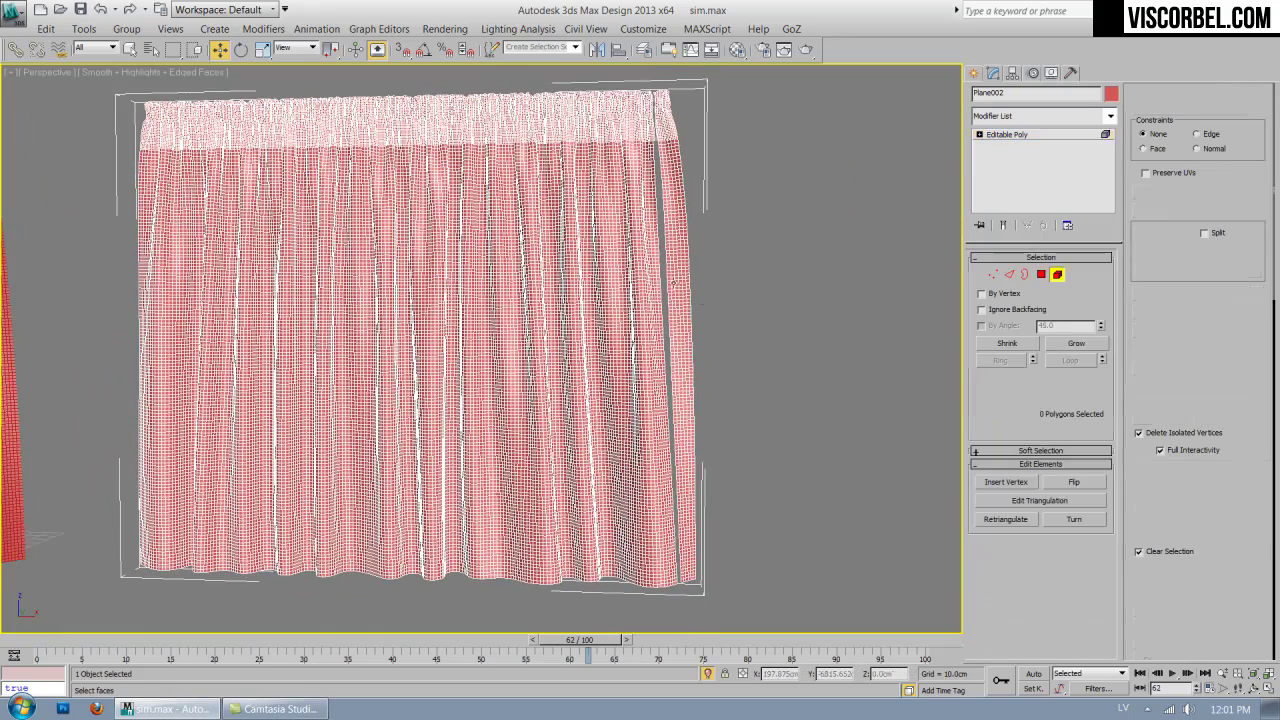
{"action": "left_click", "coordinate": [680, 290]}
{"action": "key", "text": "Delete"}
{"action": "scroll", "coordinate": [621, 320], "scroll_direction": "up", "scroll_amount": 2}
{"action": "scroll", "coordinate": [600, 350], "scroll_direction": "up", "scroll_amount": 2}
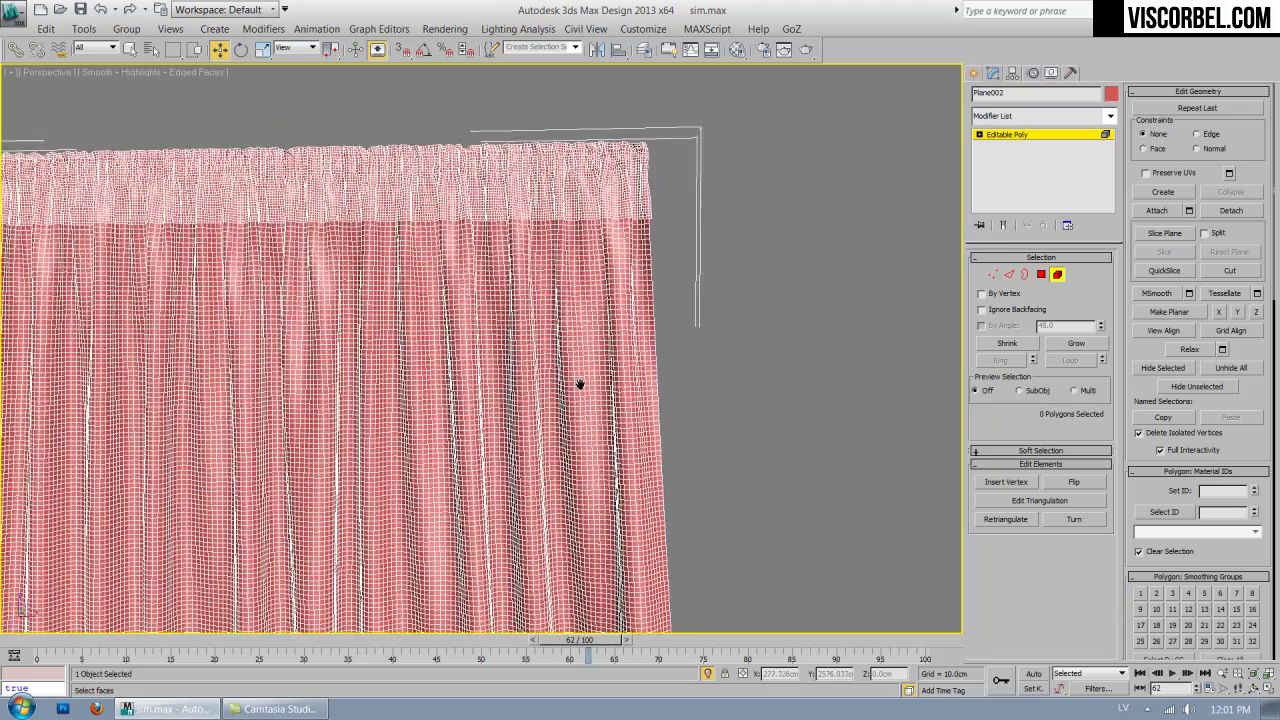
Delete the leftover edge ring of the dense upper band that protrudes past the curtain's right side.
{"action": "scroll", "coordinate": [626, 277], "scroll_direction": "down", "scroll_amount": 2}
{"action": "left_click", "coordinate": [626, 277]}
{"action": "scroll", "coordinate": [610, 300], "scroll_direction": "up", "scroll_amount": 1}
{"action": "scroll", "coordinate": [570, 392], "scroll_direction": "up", "scroll_amount": 1}
{"action": "scroll", "coordinate": [510, 430], "scroll_direction": "up", "scroll_amount": 2}
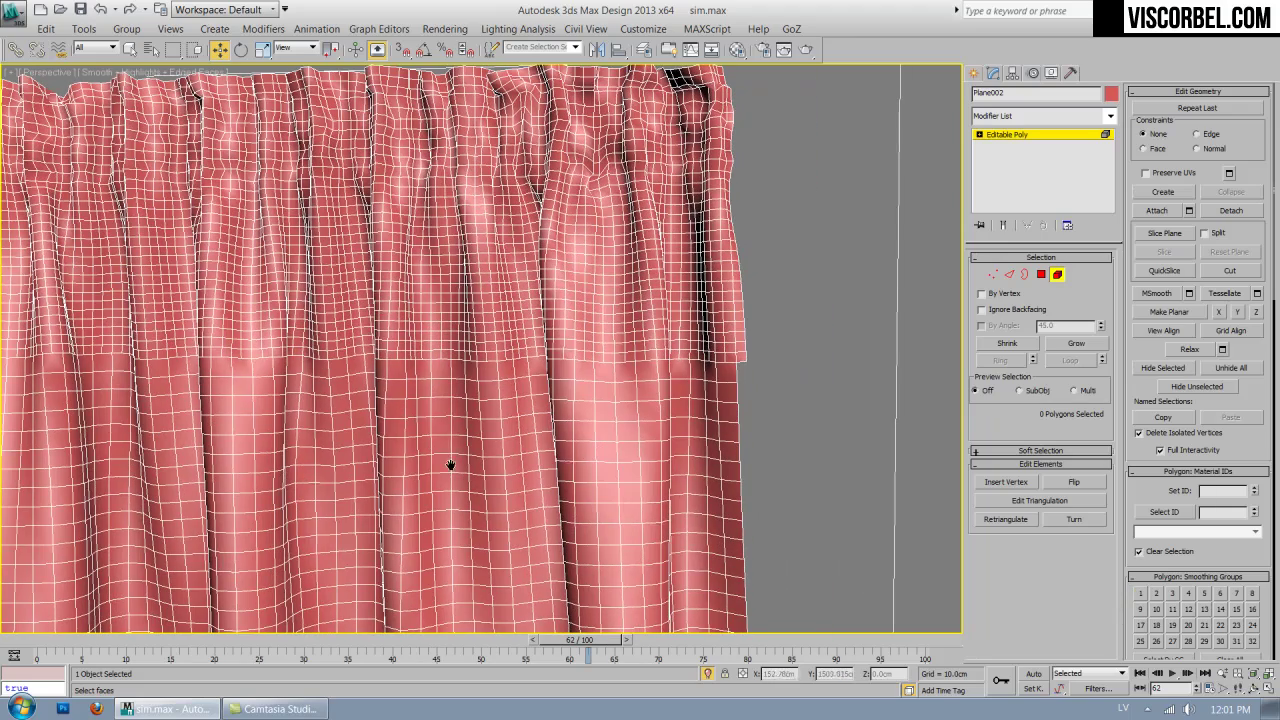
{"action": "key", "text": "2"}
{"action": "left_click", "coordinate": [741, 362]}
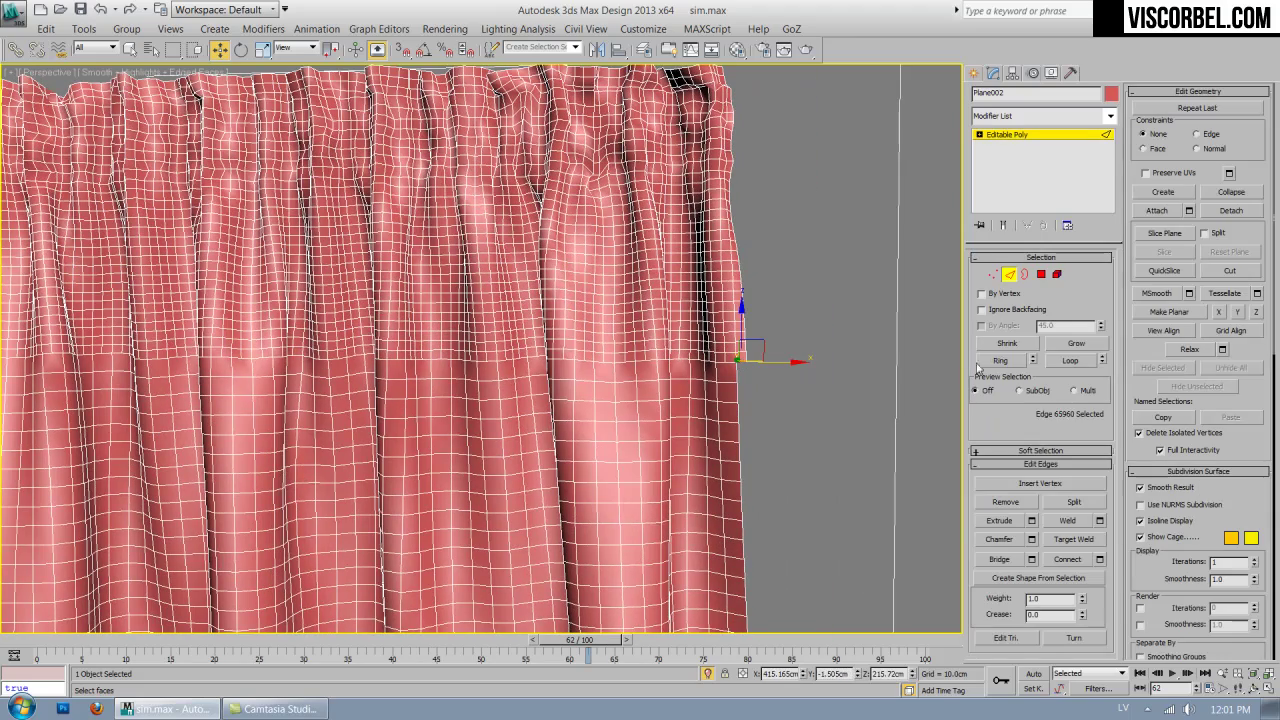
{"action": "left_click", "coordinate": [838, 273]}
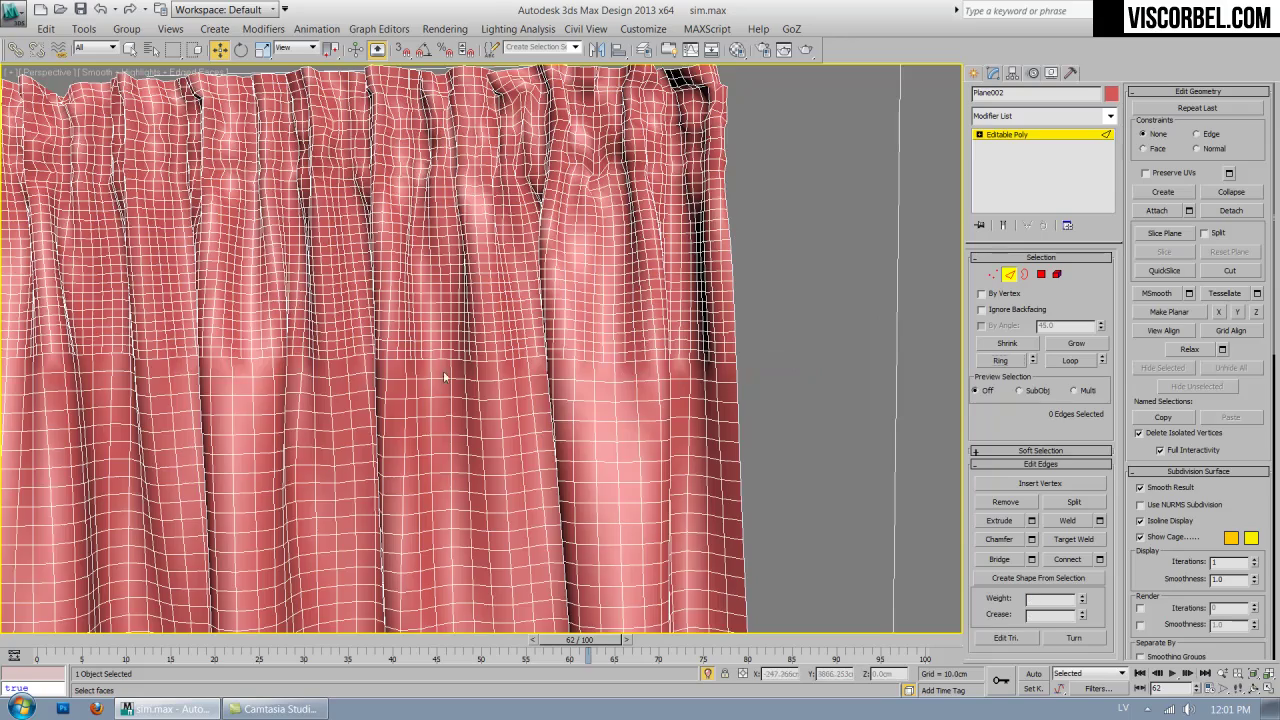
Select a vertical edge loop in the first fold near the cloned curtain's left side and delete it.
{"action": "scroll", "coordinate": [445, 377], "scroll_direction": "down", "scroll_amount": 3}
{"action": "middle_click_drag", "start_coordinate": [105, 340], "coordinate": [671, 323]}
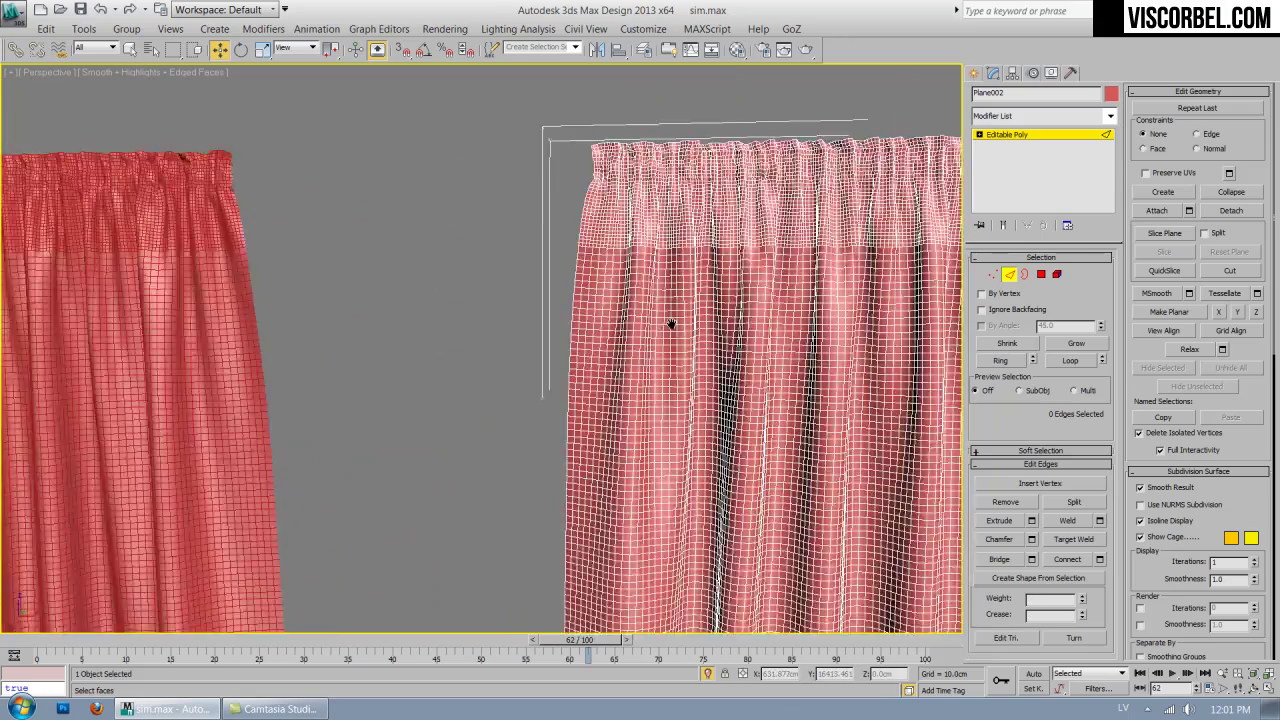
{"action": "scroll", "coordinate": [671, 323], "scroll_direction": "up", "scroll_amount": 3}
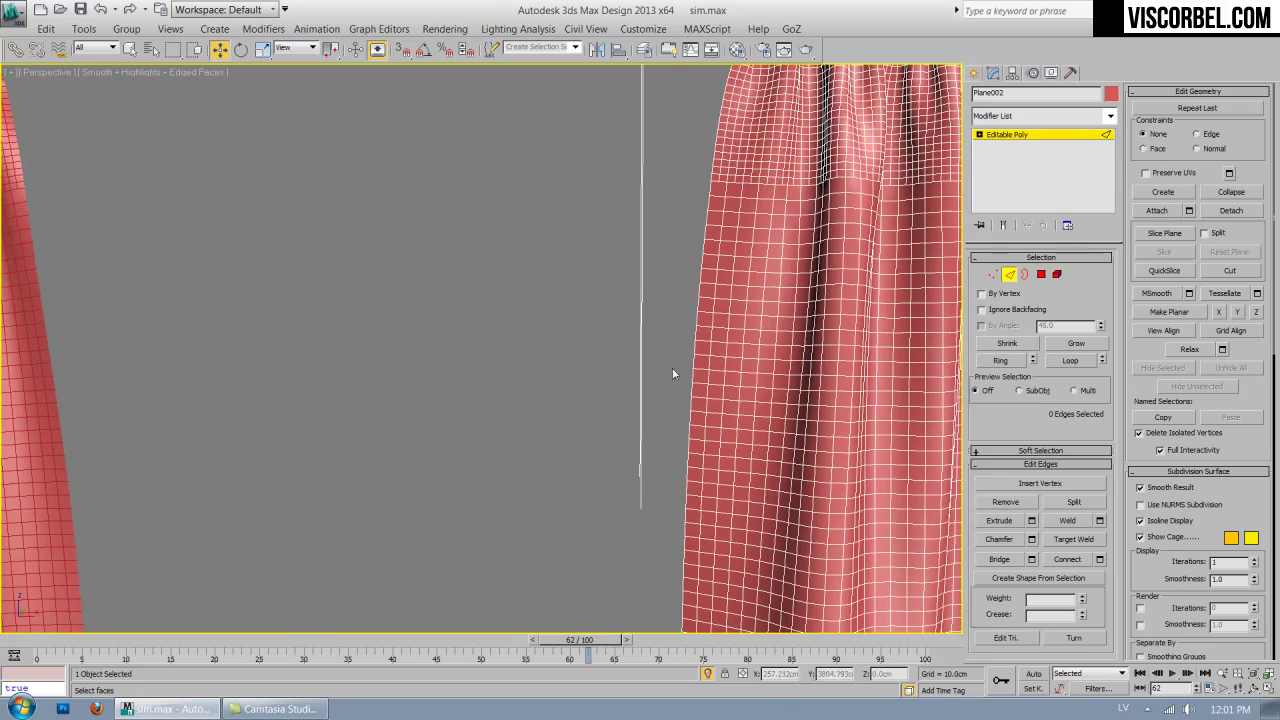
{"action": "left_click", "coordinate": [813, 250]}
{"action": "left_click", "coordinate": [1070, 360]}
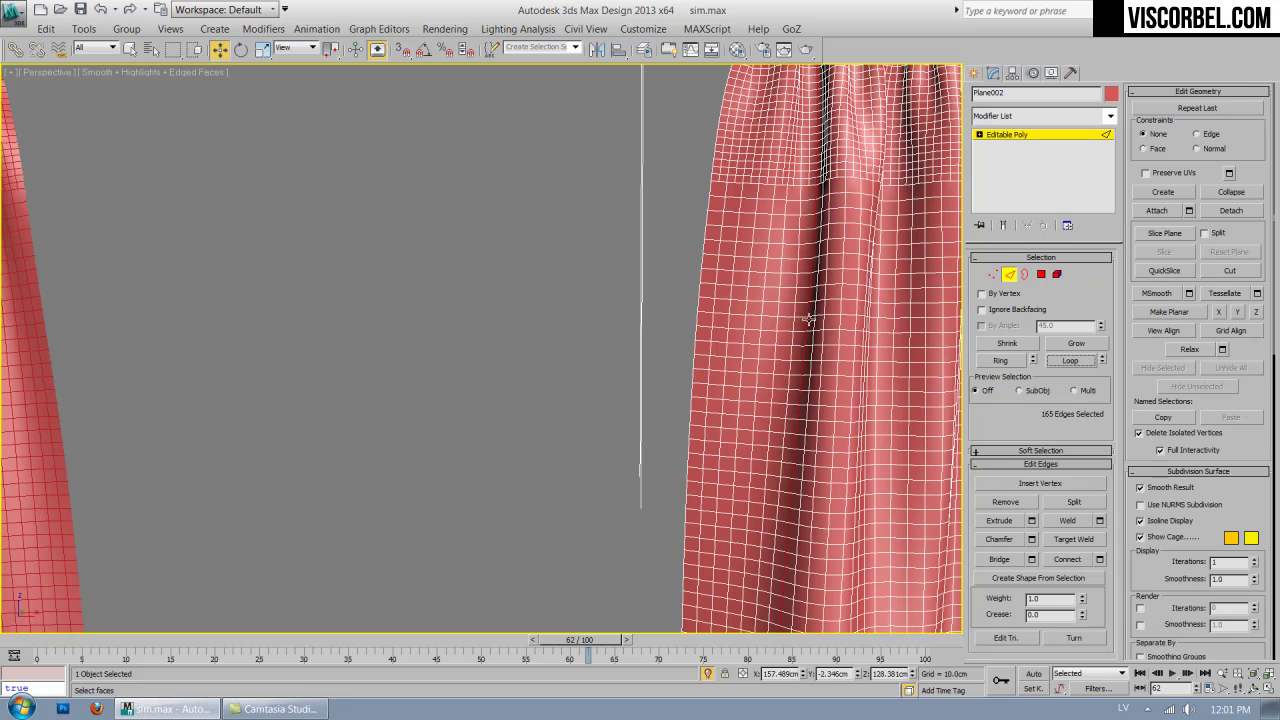
{"action": "key", "text": "Delete"}
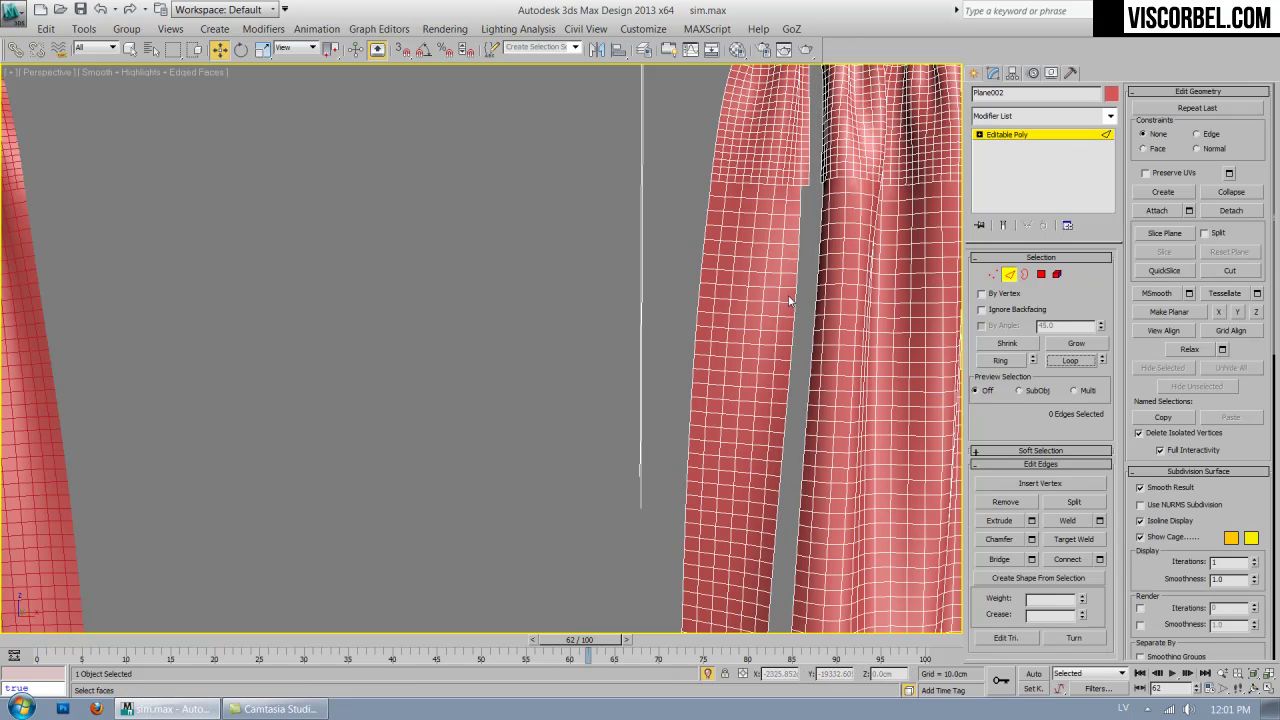
Delete the separated narrow strip on the cloned curtain's left side as an element.
{"action": "key", "text": "5"}
{"action": "left_click", "coordinate": [746, 293]}
{"action": "key", "text": "Delete"}
Delete the protruding edge ring of the dense upper band on the left side and leave edge editing.
{"action": "middle_click_drag", "start_coordinate": [678, 316], "coordinate": [563, 474]}
{"action": "scroll", "coordinate": [606, 474], "scroll_direction": "up", "scroll_amount": 5}
{"action": "middle_click_drag", "start_coordinate": [702, 450], "coordinate": [672, 446]}
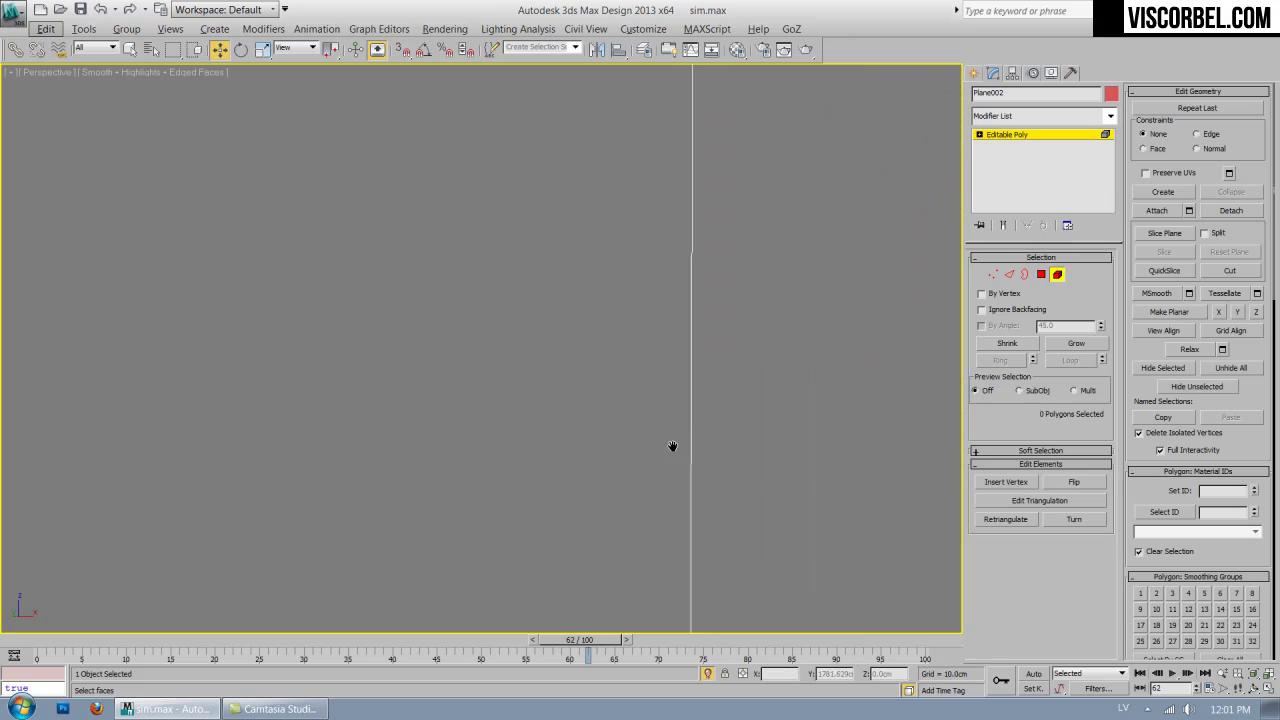
{"action": "key", "text": "2"}
{"action": "left_click", "coordinate": [812, 497]}
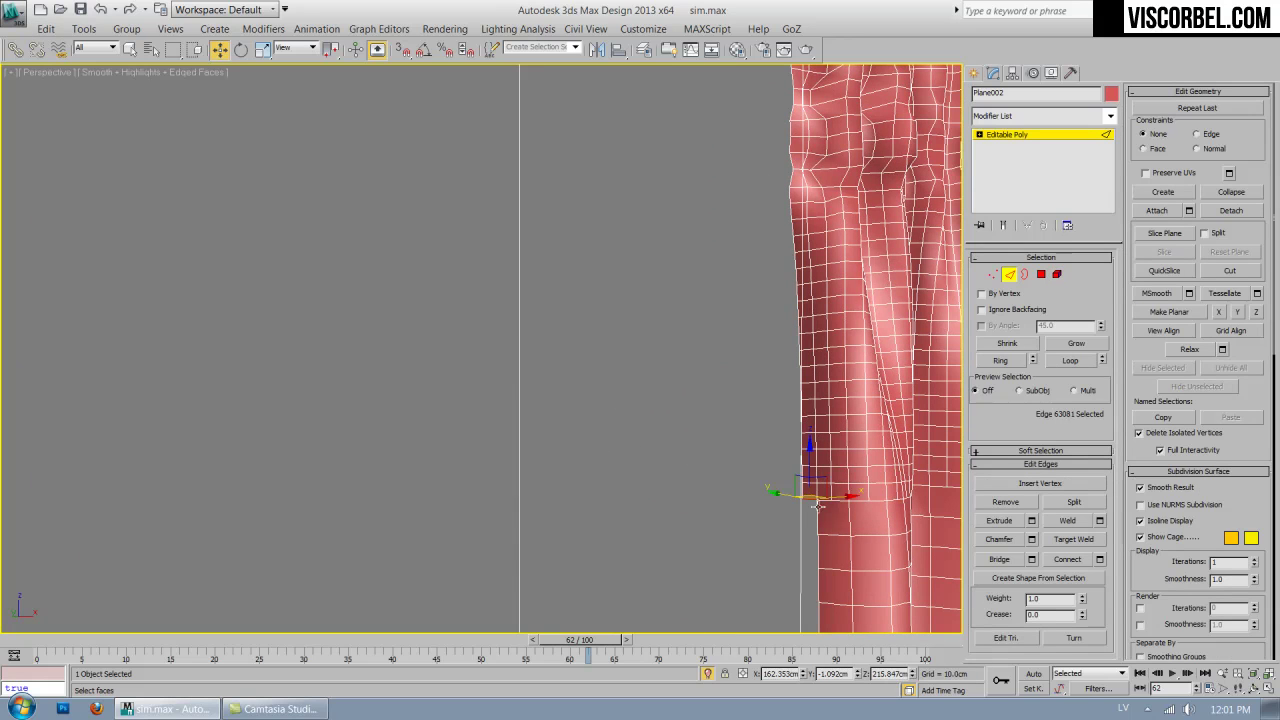
{"action": "left_click", "coordinate": [1000, 361]}
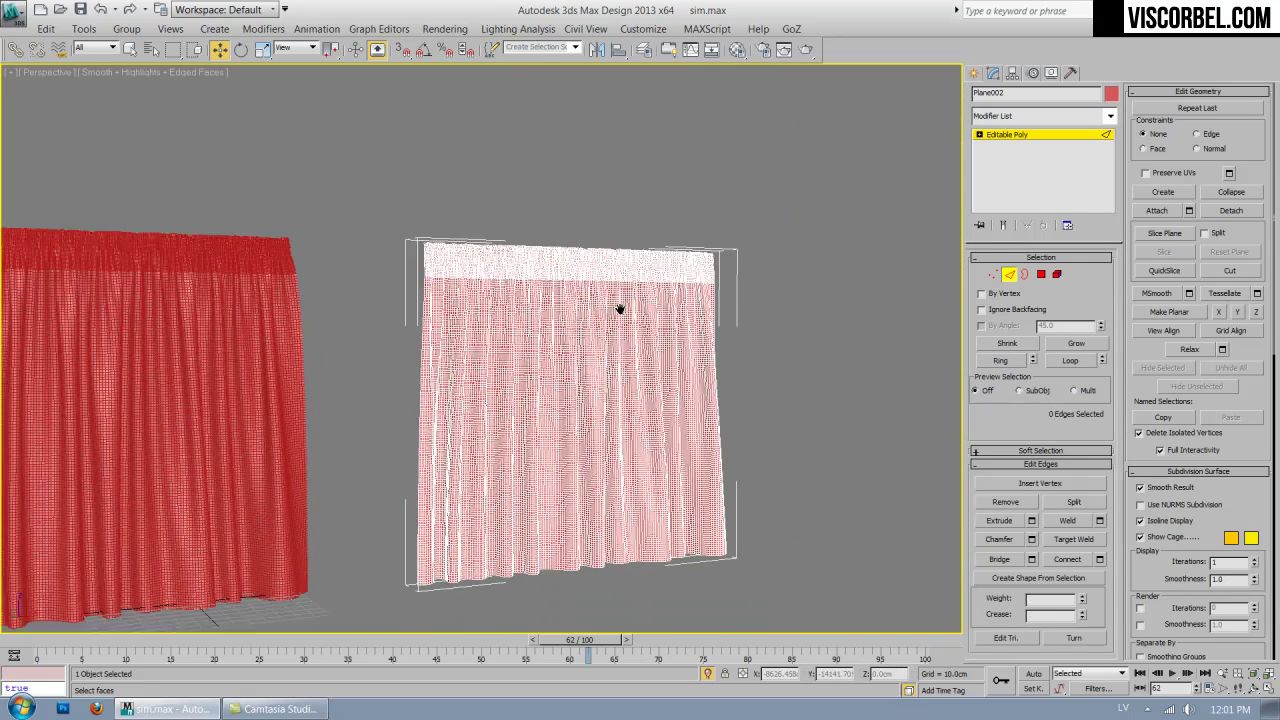
{"action": "key", "text": "2"}
Clone the trimmed curtain along X beside itself as an independent Copy.
{"action": "key", "text": "F4"}
{"action": "left_click", "coordinate": [777, 322]}
{"action": "middle_click_drag", "start_coordinate": [777, 322], "coordinate": [647, 249], "text": "alt"}
{"action": "scroll", "coordinate": [715, 337], "scroll_direction": "down", "scroll_amount": 3}
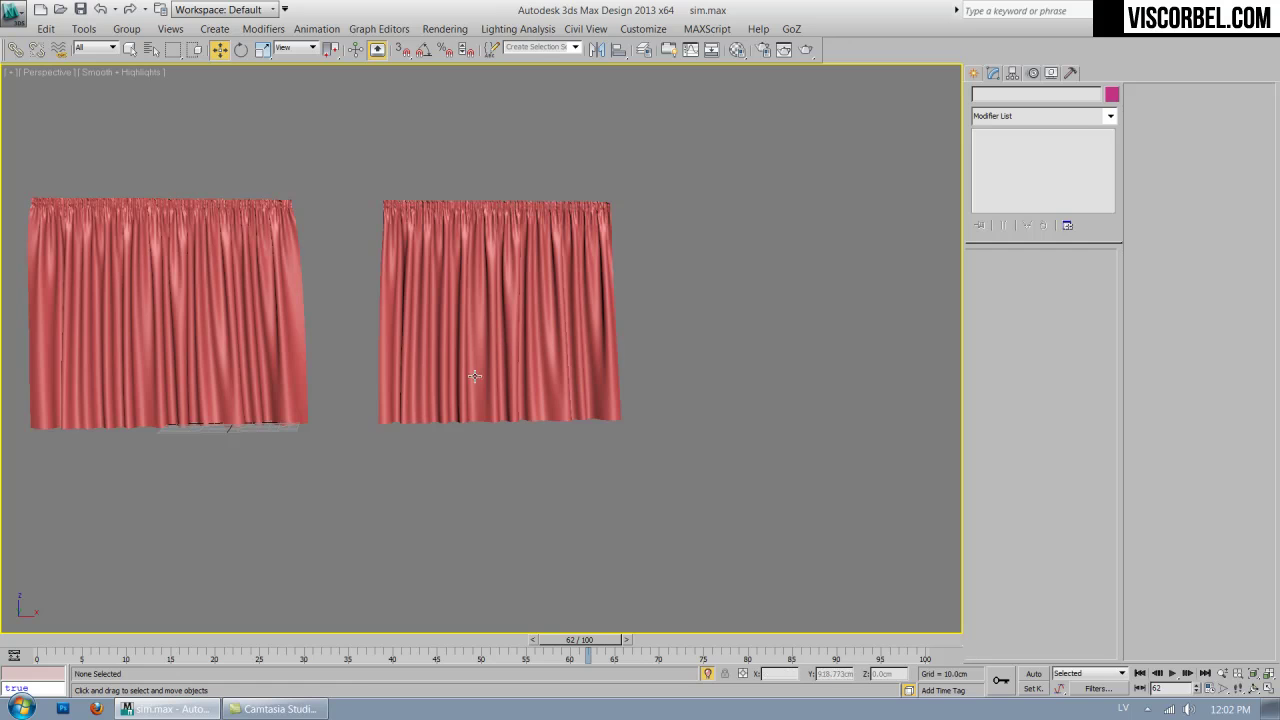
{"action": "middle_click_drag", "start_coordinate": [589, 305], "coordinate": [530, 340], "text": "alt"}
{"action": "left_click", "coordinate": [496, 336]}
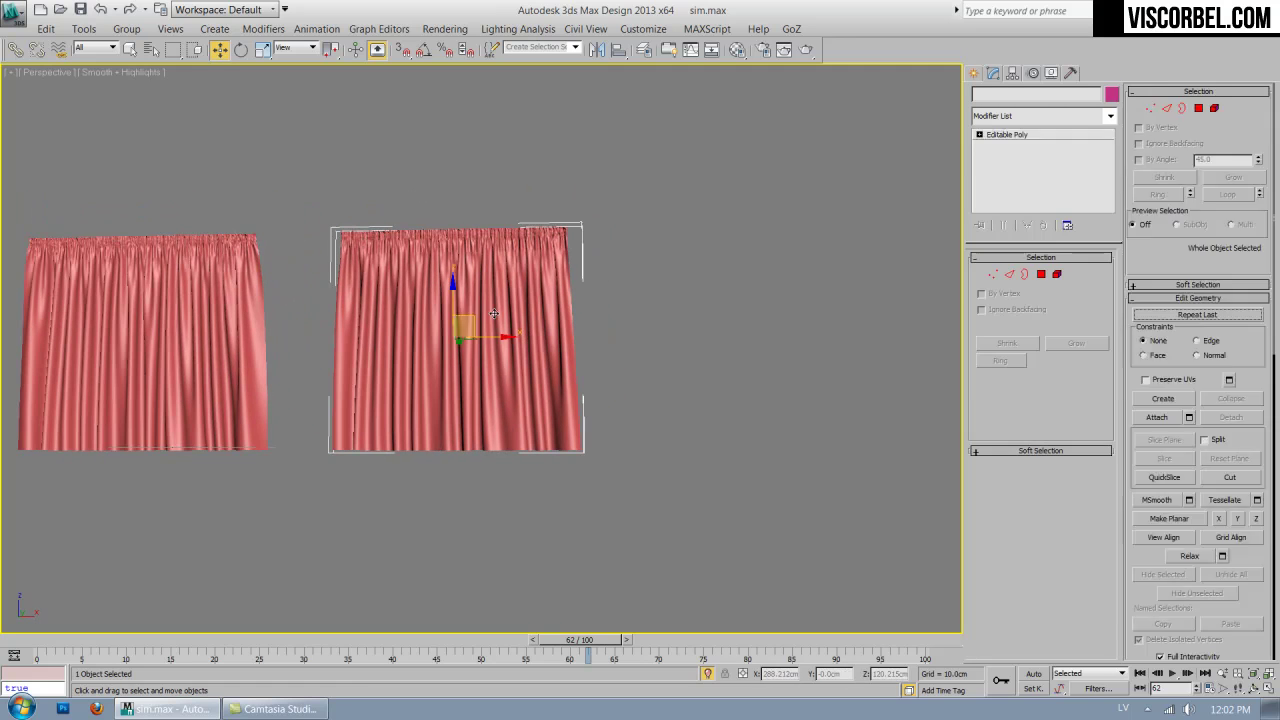
{"action": "left_click_drag", "start_coordinate": [496, 336], "coordinate": [765, 336], "text": "shift"}
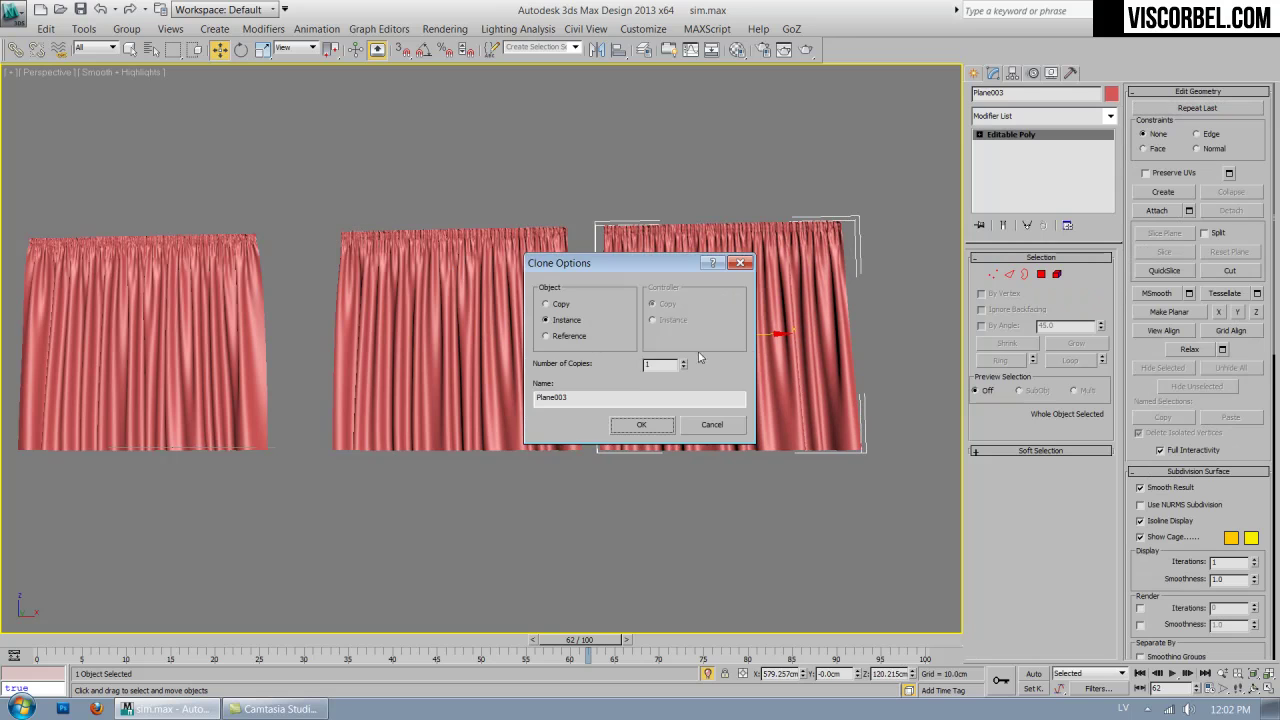
{"action": "left_click", "coordinate": [548, 303]}
{"action": "left_click", "coordinate": [640, 425]}
On the new copy, select the horizontal edge loop just below the dense gathered band and delete it.
{"action": "scroll", "coordinate": [776, 322], "scroll_direction": "up", "scroll_amount": 4}
{"action": "middle_click_drag", "start_coordinate": [600, 300], "coordinate": [510, 293]}
{"action": "key", "text": "F4"}
{"action": "scroll", "coordinate": [640, 263], "scroll_direction": "down", "scroll_amount": 5}
{"action": "scroll", "coordinate": [669, 266], "scroll_direction": "up", "scroll_amount": 3}
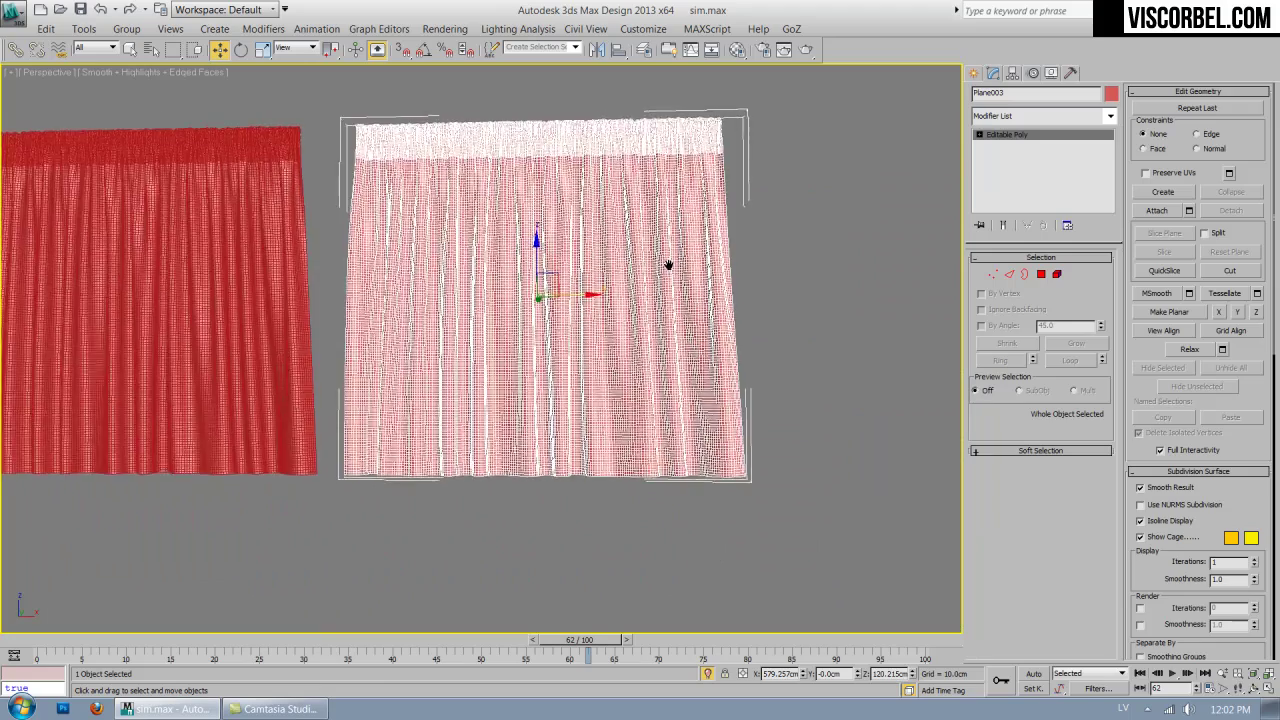
{"action": "middle_click_drag", "start_coordinate": [669, 266], "coordinate": [714, 298]}
{"action": "key", "text": "4"}
{"action": "left_click_drag", "start_coordinate": [850, 581], "coordinate": [886, 368]}
{"action": "scroll", "coordinate": [631, 477], "scroll_direction": "up", "scroll_amount": 8}
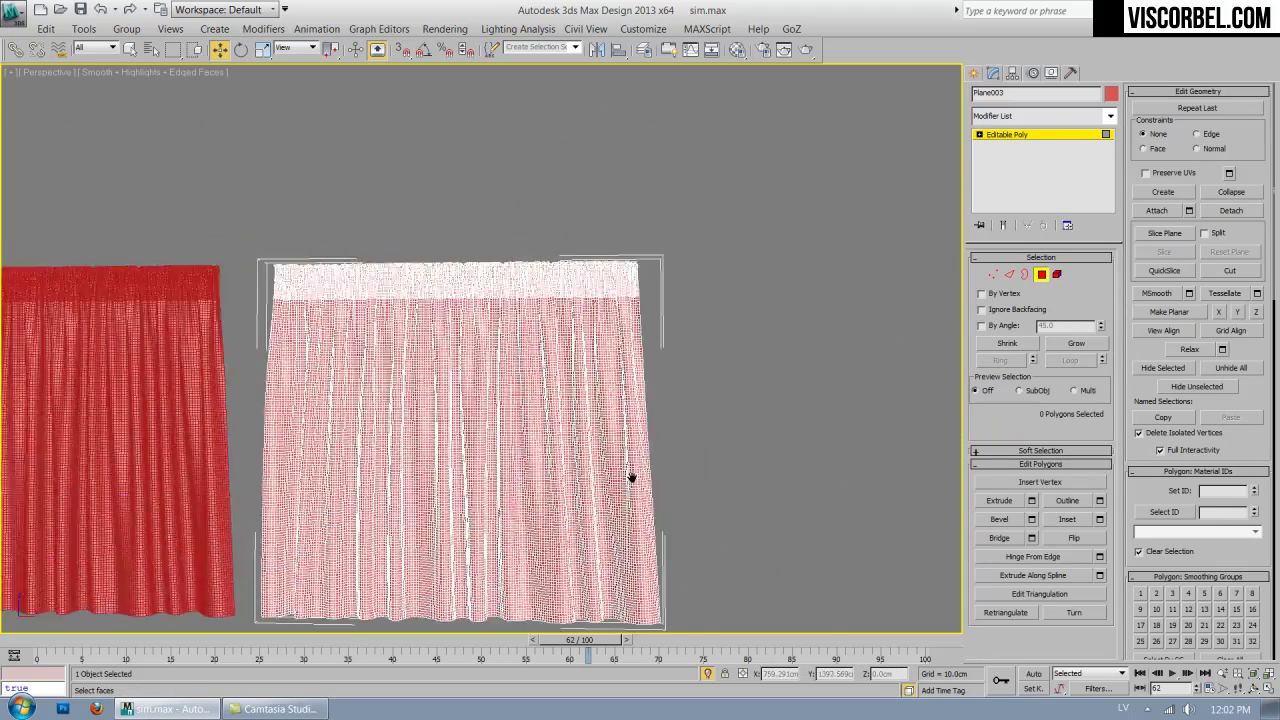
{"action": "scroll", "coordinate": [423, 346], "scroll_direction": "down", "scroll_amount": 5}
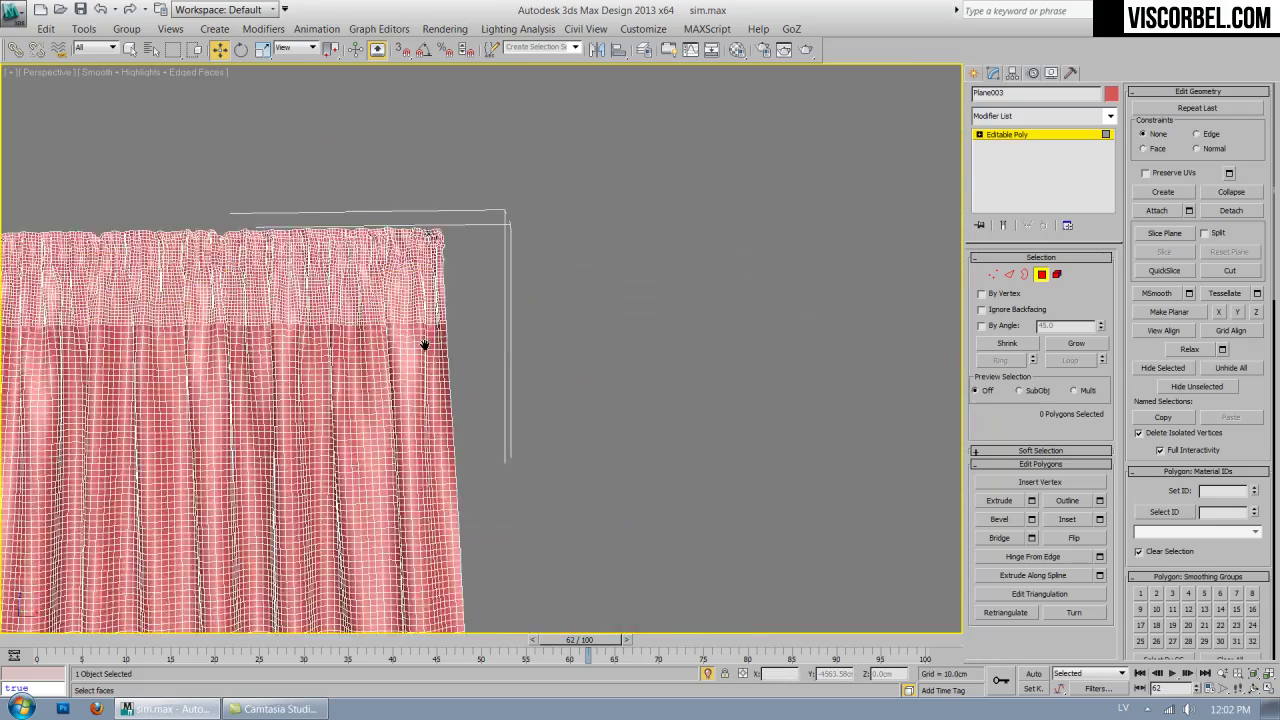
{"action": "scroll", "coordinate": [594, 406], "scroll_direction": "up", "scroll_amount": 5}
{"action": "key", "text": "2"}
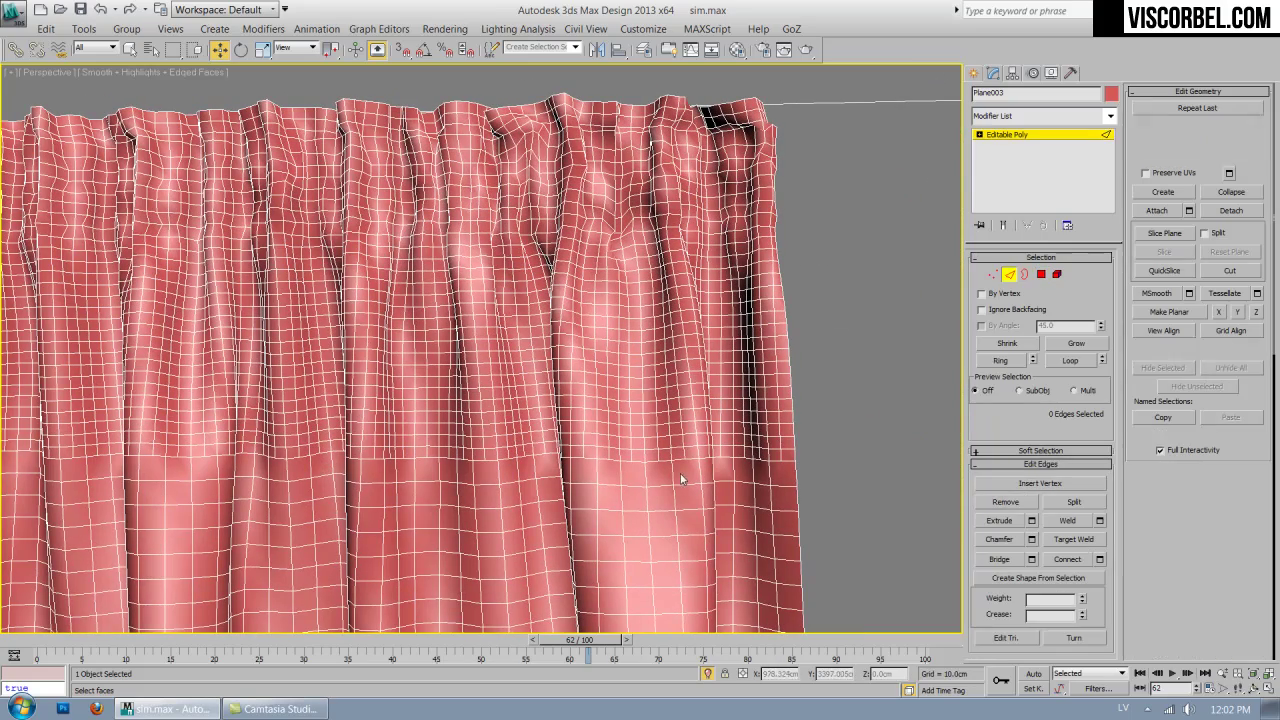
{"action": "left_click", "coordinate": [674, 492]}
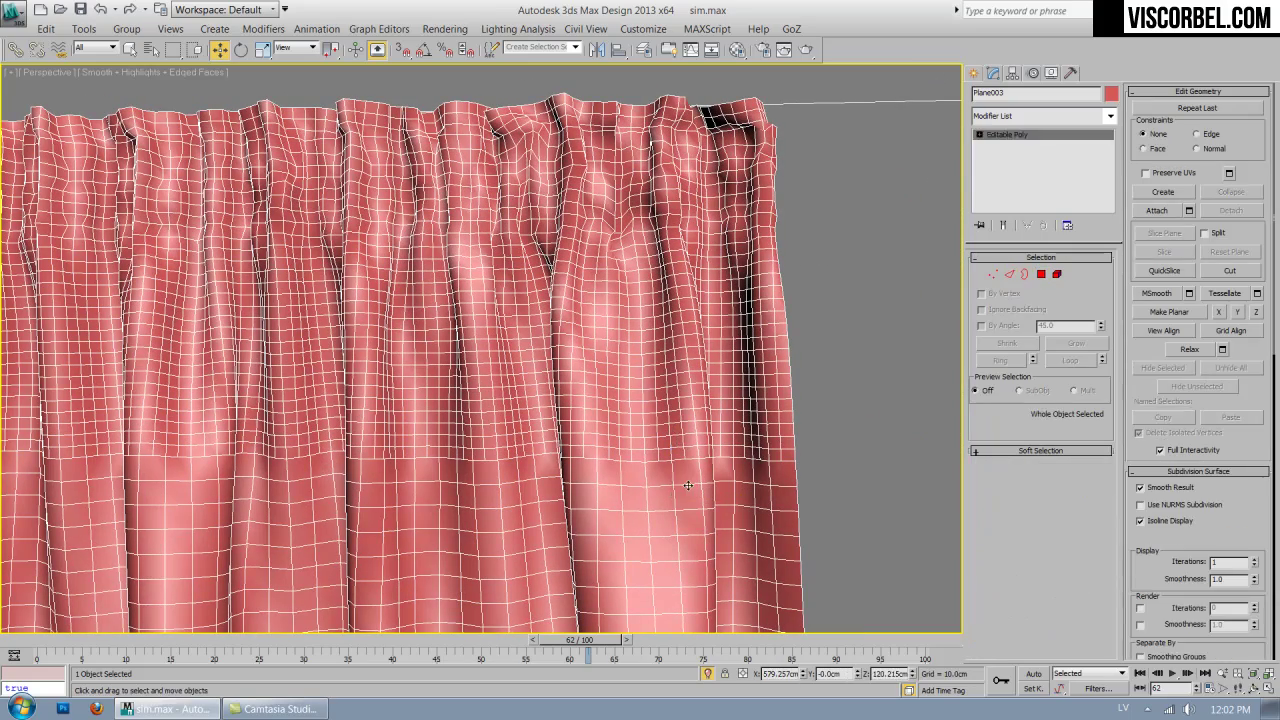
{"action": "left_click", "coordinate": [1070, 360]}
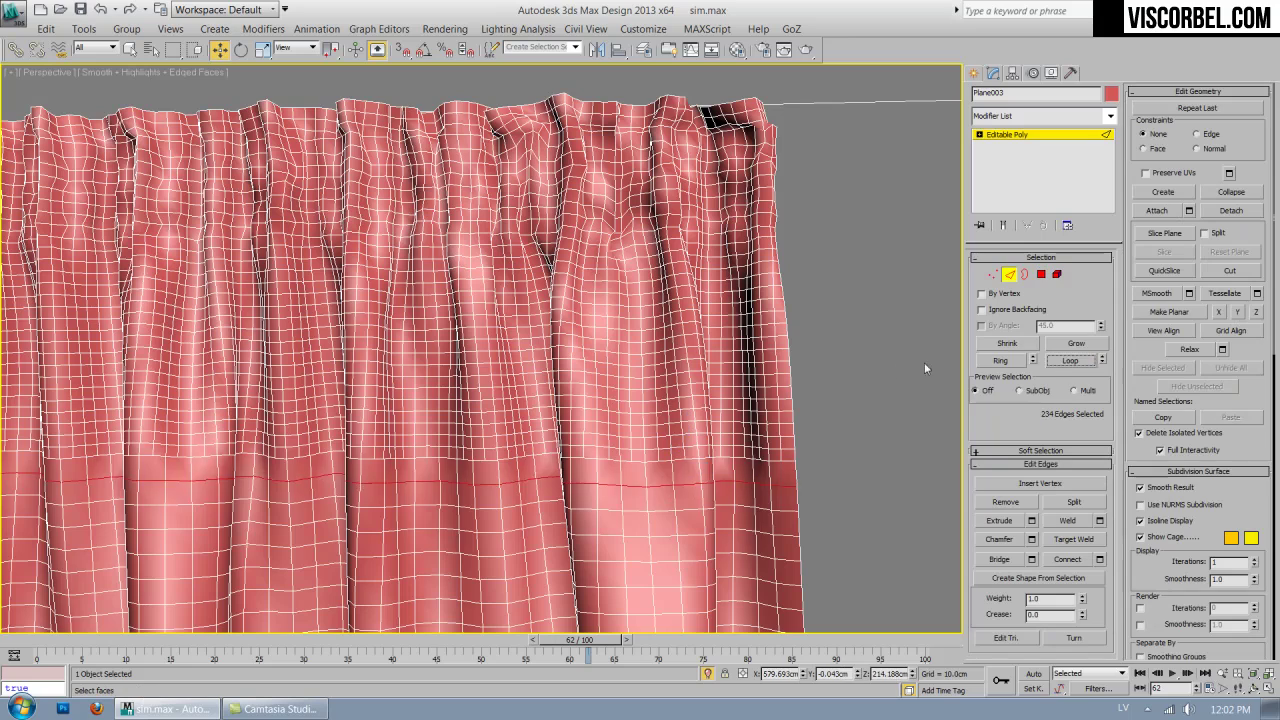
{"action": "key", "text": "Delete"}
Delete the lower curtain element of the copy, keeping only the gathered upper band.
{"action": "key", "text": "5"}
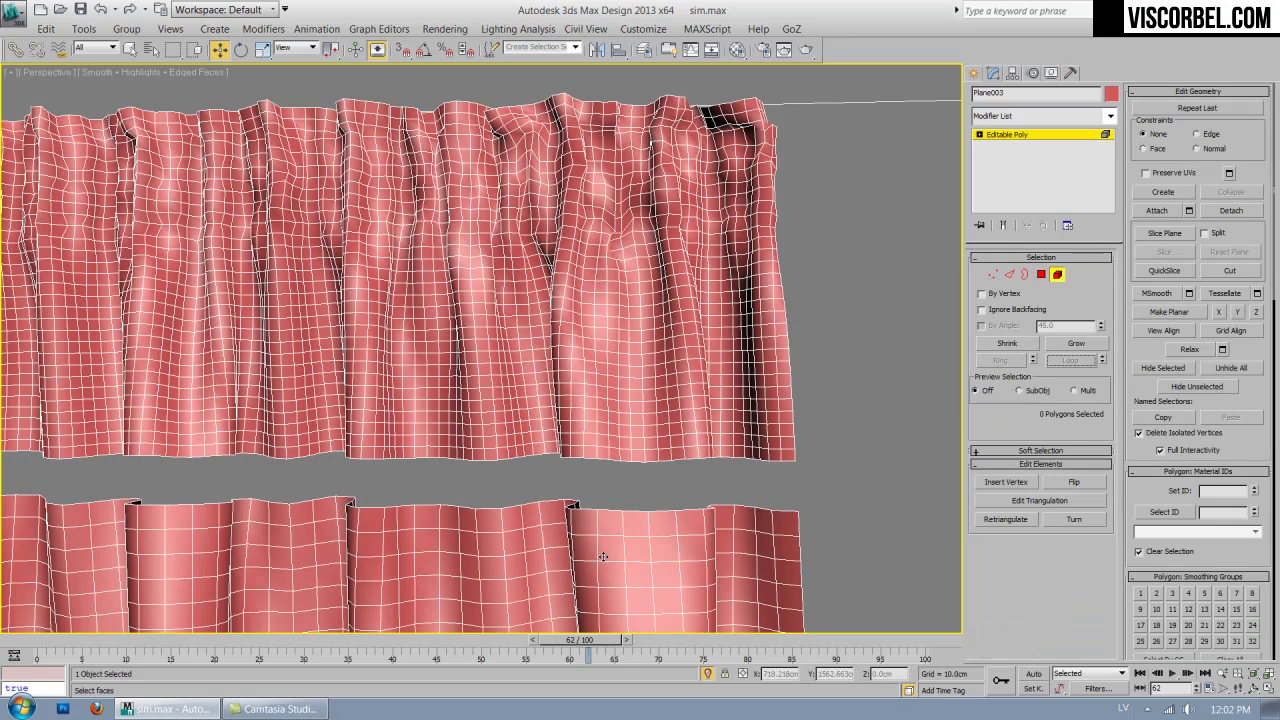
{"action": "left_click", "coordinate": [600, 557]}
{"action": "key", "text": "Delete"}
{"action": "scroll", "coordinate": [880, 229], "scroll_direction": "down", "scroll_amount": 3}
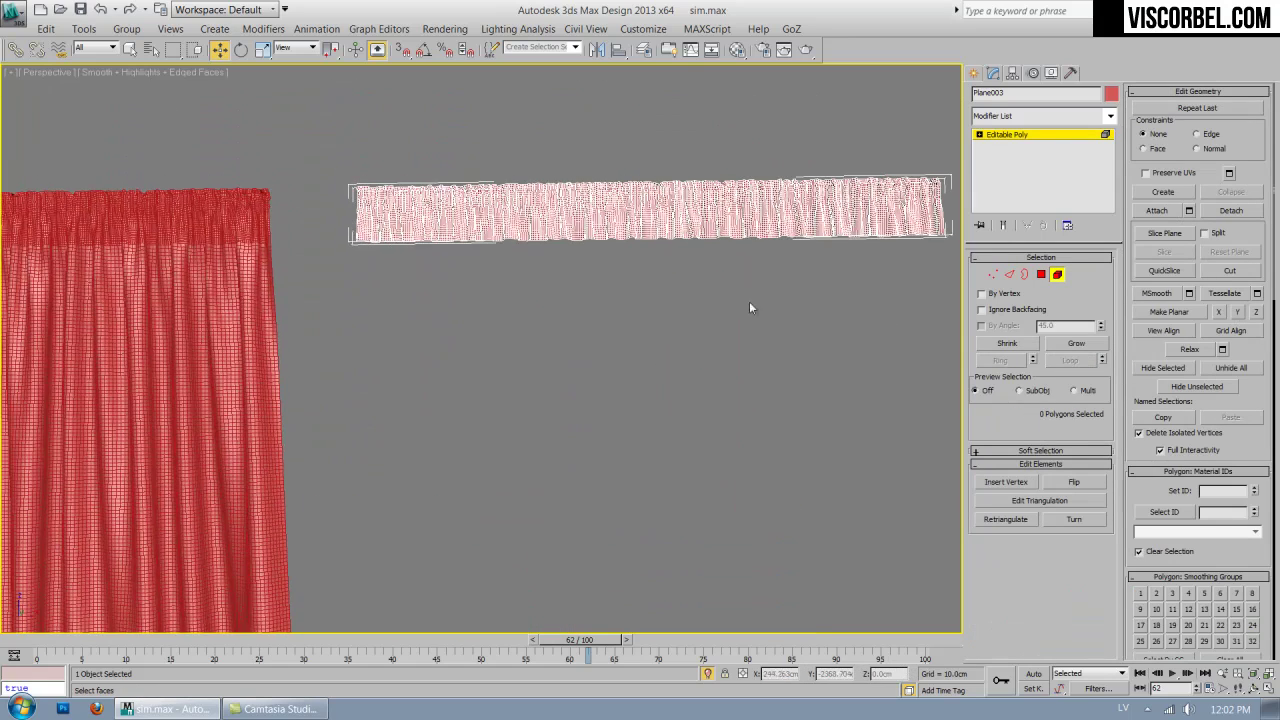
Extend the whole bottom edge loop of the gathered band straight down to the floor as new polygons, and leave edge editing.
{"action": "scroll", "coordinate": [657, 323], "scroll_direction": "up", "scroll_amount": 4}
{"action": "key", "text": "2"}
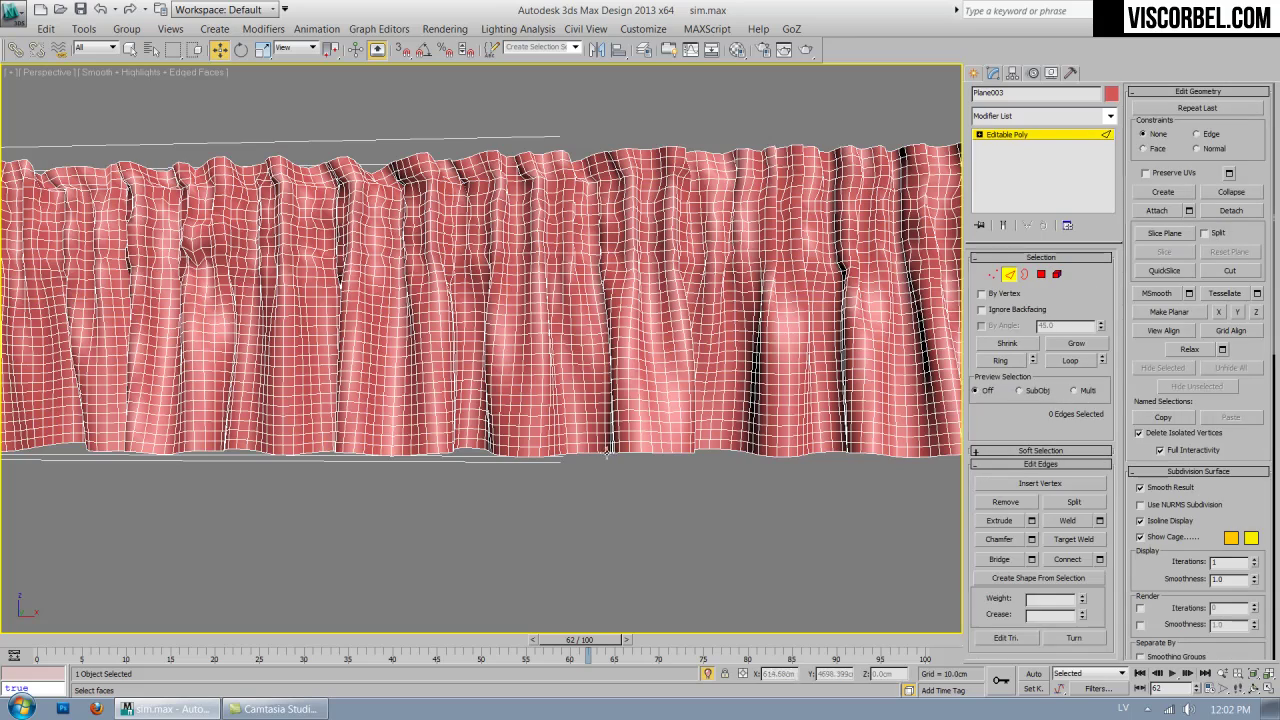
{"action": "double_click", "coordinate": [594, 456]}
{"action": "key", "text": "f"}
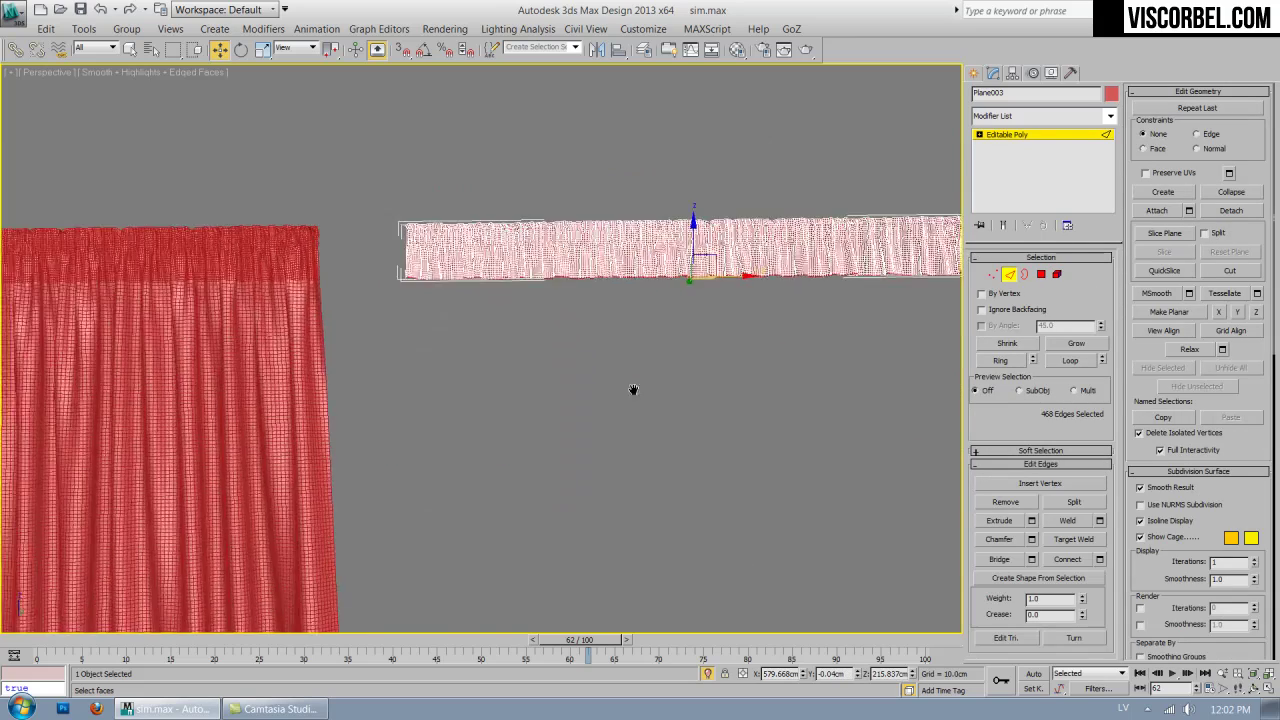
{"action": "scroll", "coordinate": [631, 391], "scroll_direction": "down", "scroll_amount": 2}
{"action": "middle_click_drag", "start_coordinate": [636, 353], "coordinate": [566, 343]}
{"action": "scroll", "coordinate": [737, 349], "scroll_direction": "up", "scroll_amount": 2}
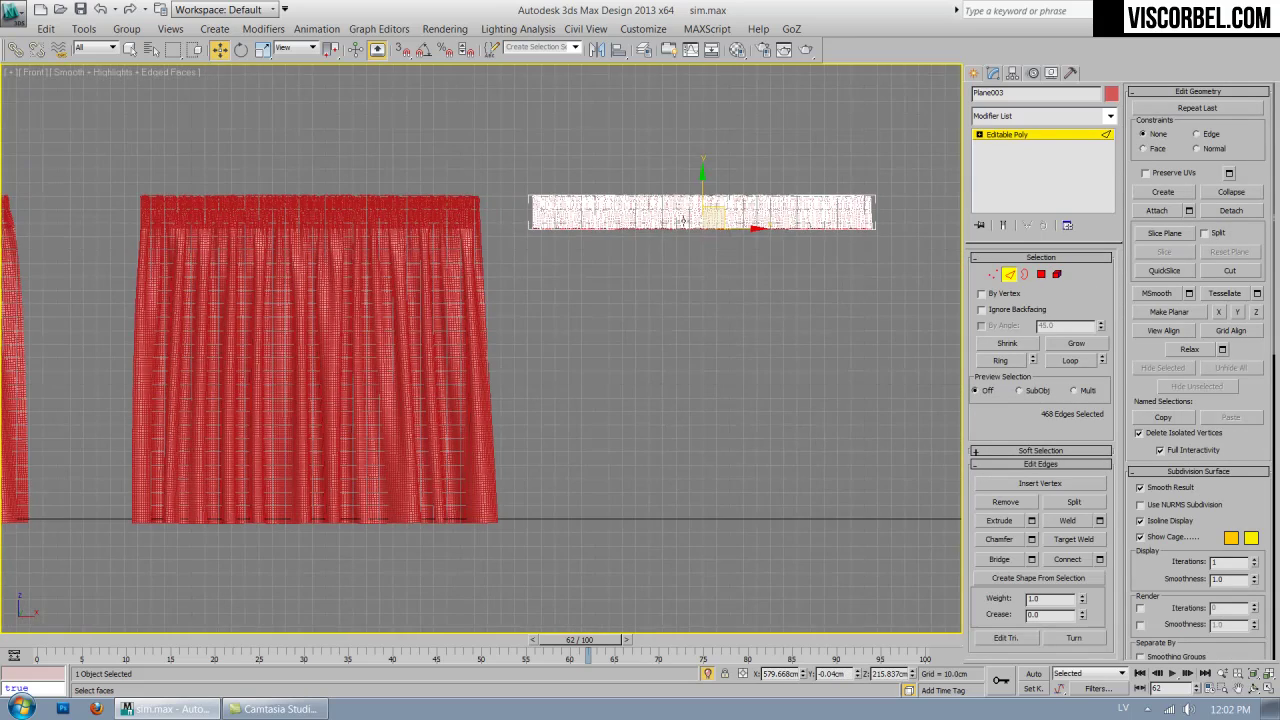
{"action": "left_click_drag", "start_coordinate": [702, 192], "coordinate": [686, 461], "text": "shift"}
{"action": "key", "text": "F4"}
{"action": "key", "text": "p"}
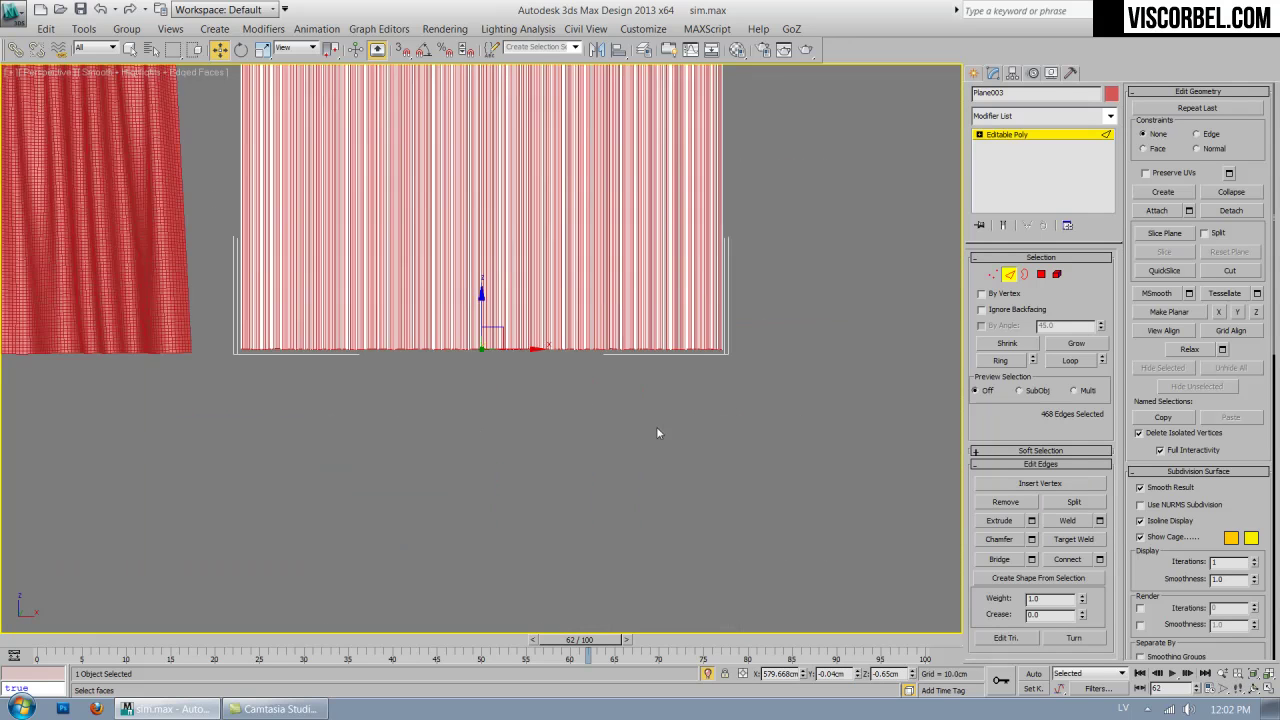
{"action": "scroll", "coordinate": [658, 354], "scroll_direction": "down", "scroll_amount": 2}
{"action": "mouse_move", "coordinate": [658, 354]}
{"action": "middle_mouse_down"}
{"action": "mouse_move", "coordinate": [706, 454]}
{"action": "mouse_move", "coordinate": [666, 331]}
{"action": "middle_mouse_up"}
{"action": "key", "text": "2"}
{"action": "middle_click_drag", "start_coordinate": [683, 272], "coordinate": [658, 268], "text": "alt"}
{"action": "scroll", "coordinate": [658, 268], "scroll_direction": "up", "scroll_amount": 2}
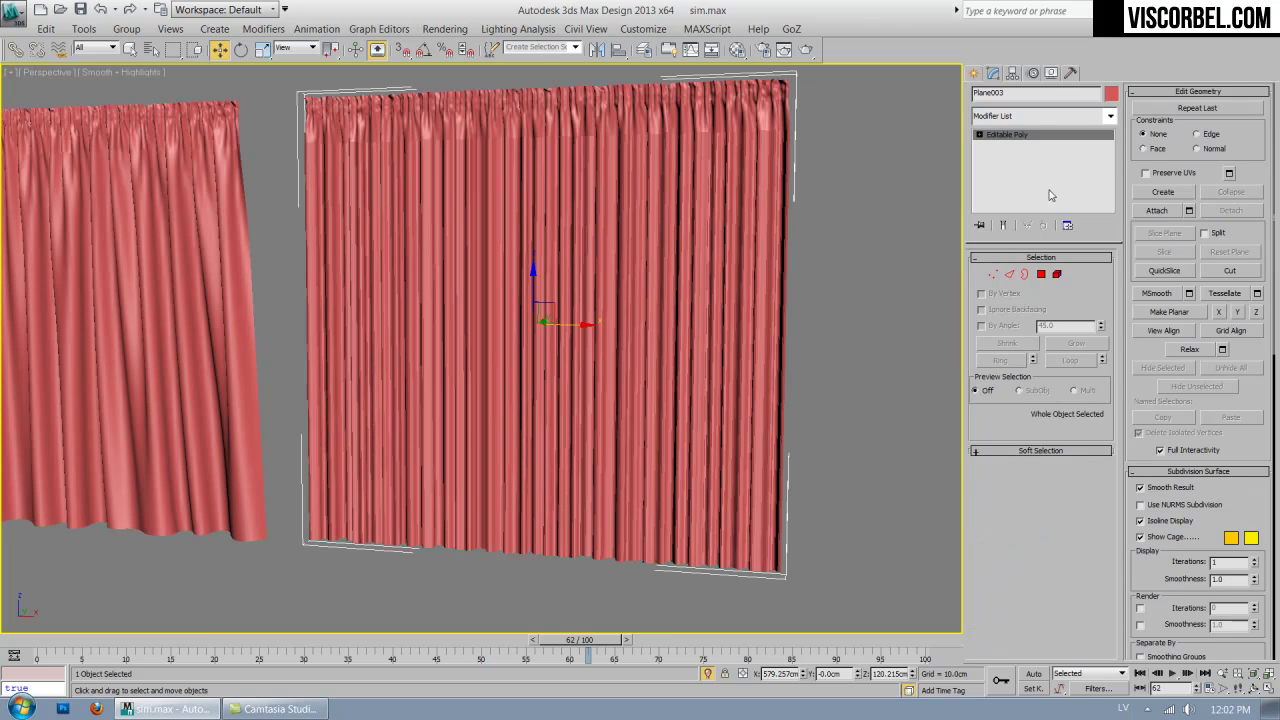
Add an Edit Poly modifier to the extended curtain and show its edged faces.
{"action": "left_click", "coordinate": [1040, 117]}
{"action": "scroll", "coordinate": [1012, 415], "scroll_direction": "down", "scroll_amount": 5}
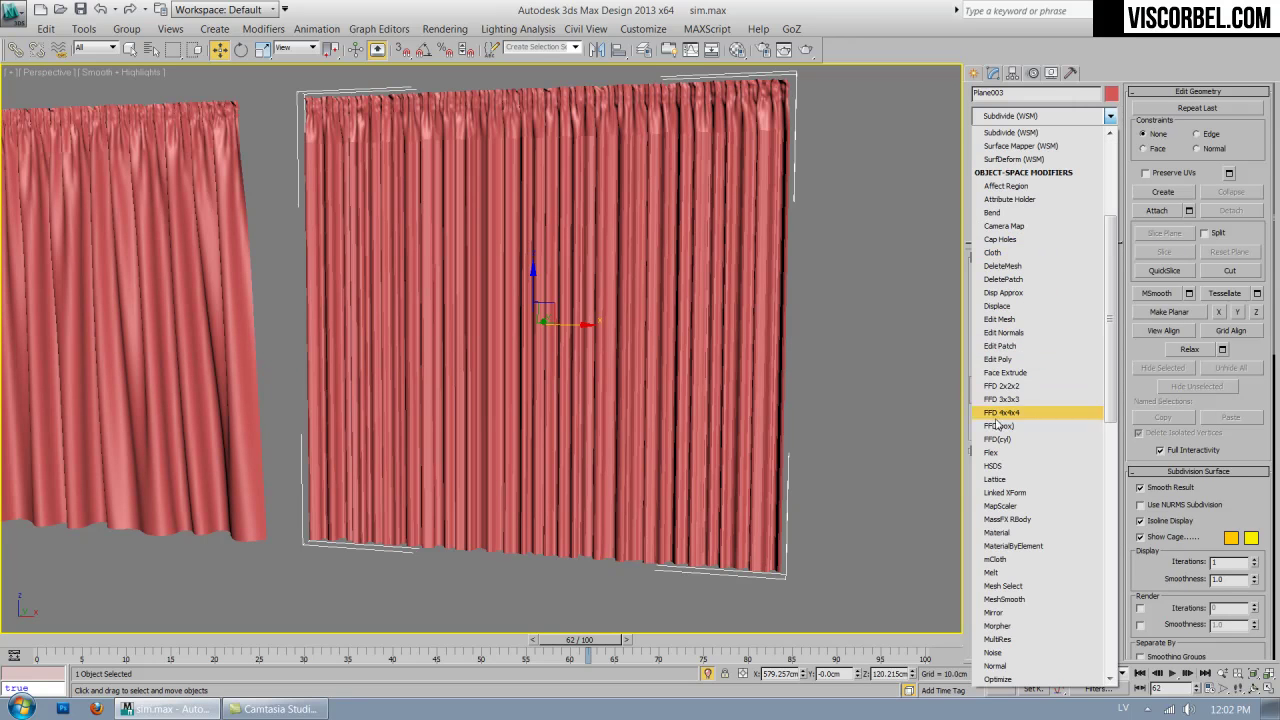
{"action": "left_click", "coordinate": [1012, 362]}
{"action": "key", "text": "F4"}
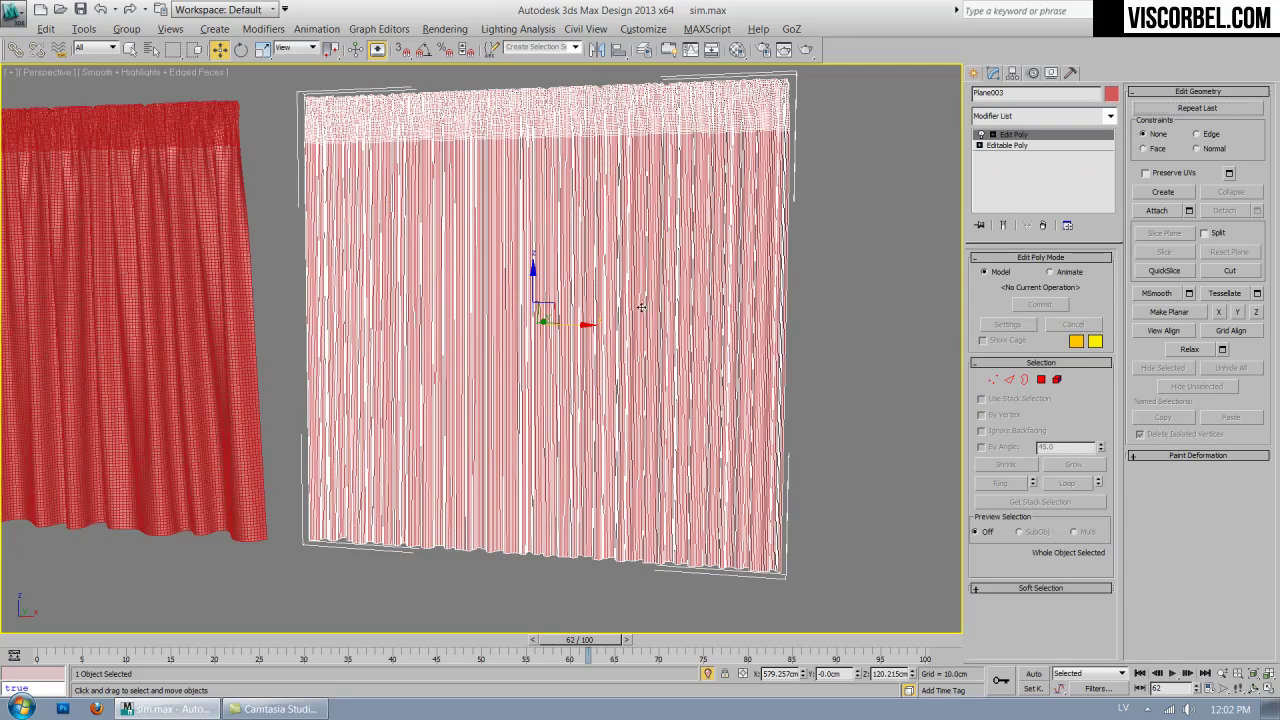
Connect all the long vertical edges below the gathered band with 70 segments, and leave edge editing.
{"action": "middle_click_drag", "start_coordinate": [790, 365], "coordinate": [670, 314], "text": "alt"}
{"action": "key", "text": "f"}
{"action": "scroll", "coordinate": [660, 295], "scroll_direction": "up", "scroll_amount": 4}
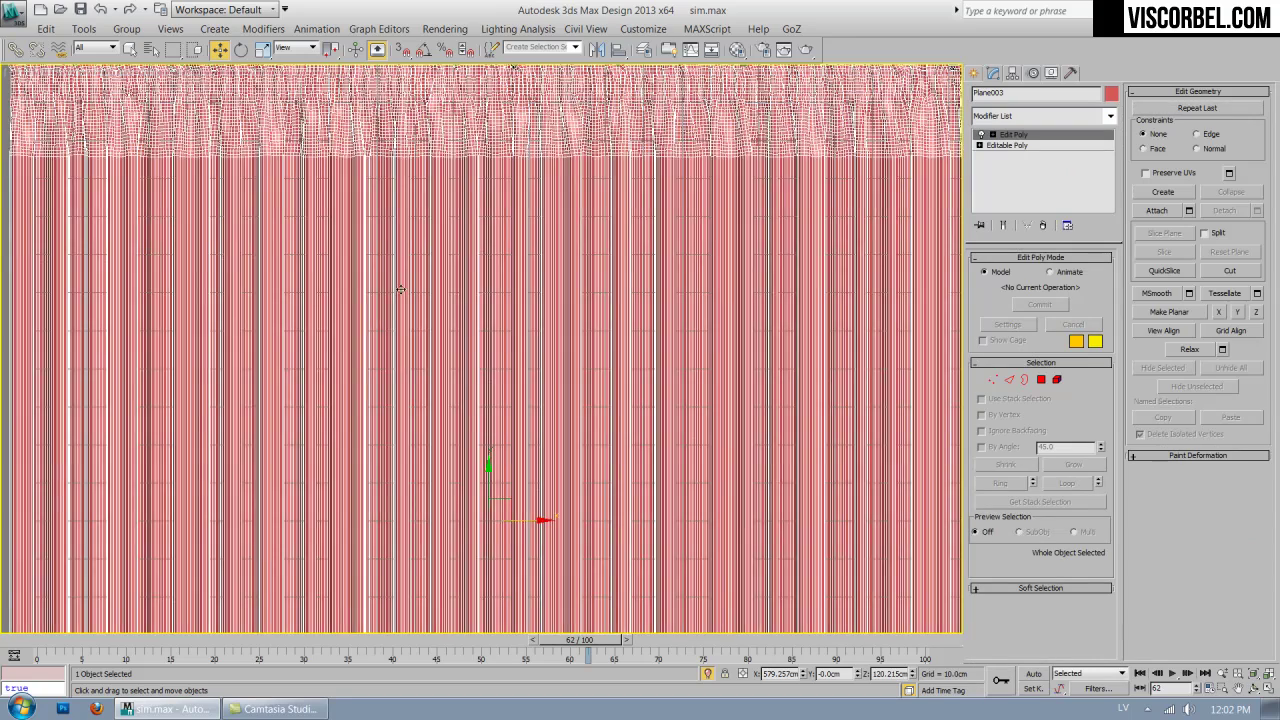
{"action": "scroll", "coordinate": [453, 293], "scroll_direction": "down", "scroll_amount": 2}
{"action": "middle_click_drag", "start_coordinate": [641, 385], "coordinate": [721, 295]}
{"action": "scroll", "coordinate": [721, 295], "scroll_direction": "down", "scroll_amount": 2}
{"action": "key", "text": "2"}
{"action": "left_click_drag", "start_coordinate": [332, 308], "coordinate": [966, 325]}
{"action": "scroll", "coordinate": [586, 417], "scroll_direction": "up", "scroll_amount": 5}
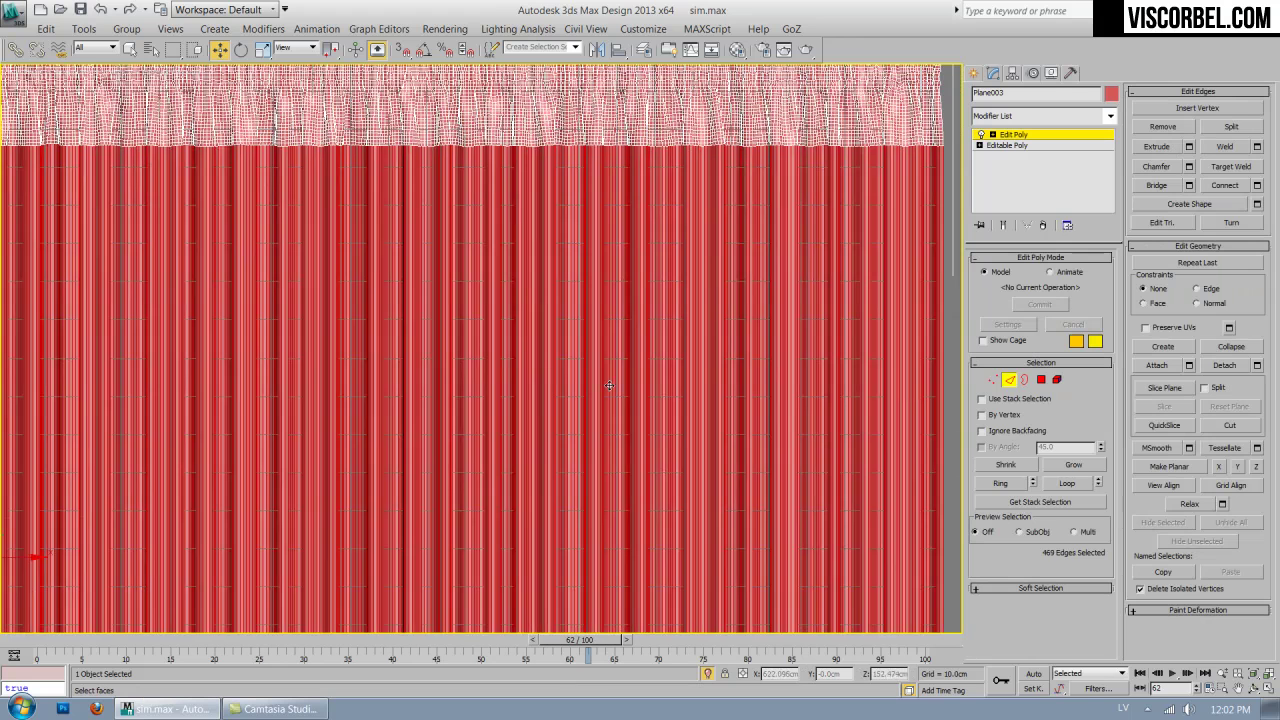
{"action": "middle_click_drag", "start_coordinate": [606, 383], "coordinate": [789, 347]}
{"action": "right_click", "coordinate": [709, 306]}
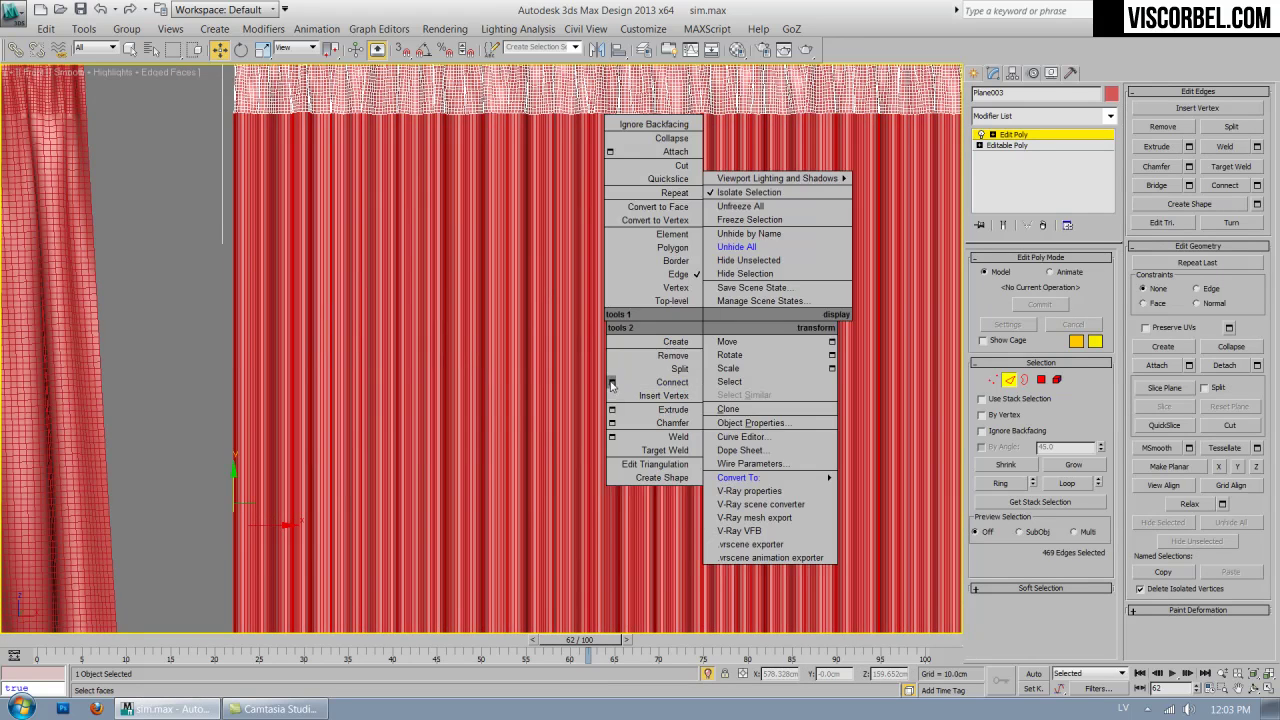
{"action": "left_click", "coordinate": [625, 390]}
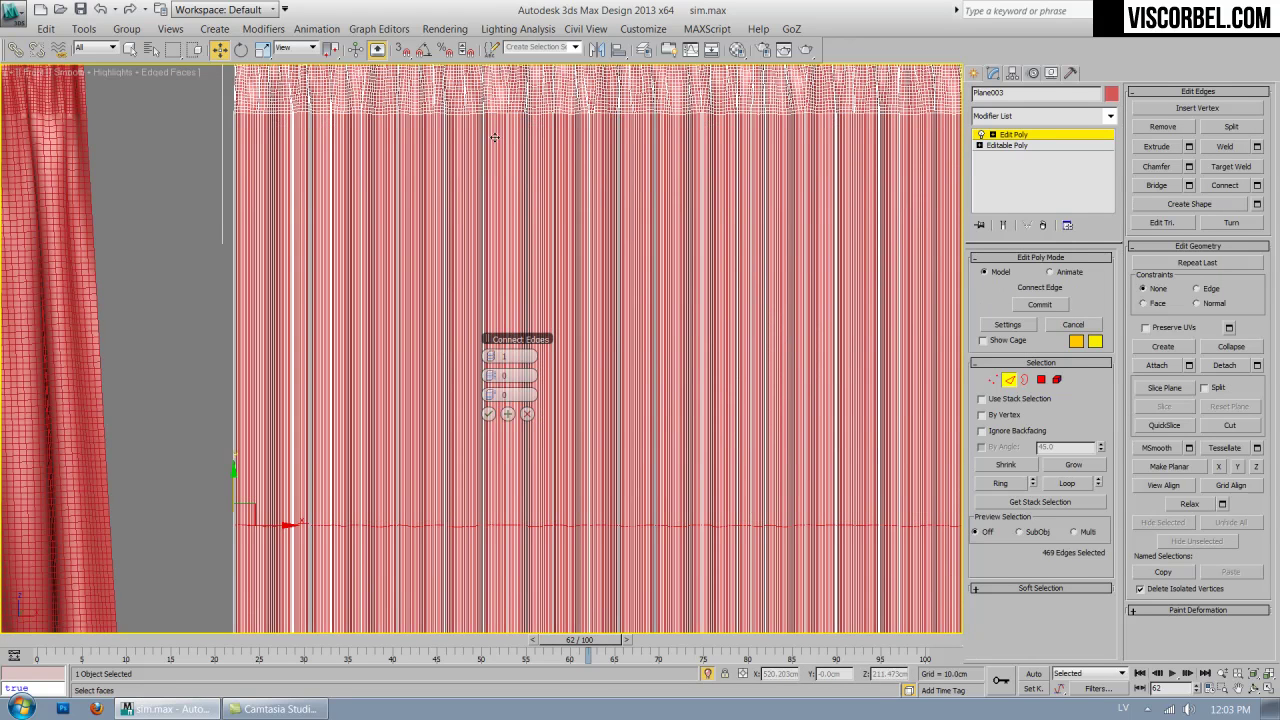
{"action": "left_click_drag", "start_coordinate": [492, 356], "coordinate": [494, 362]}
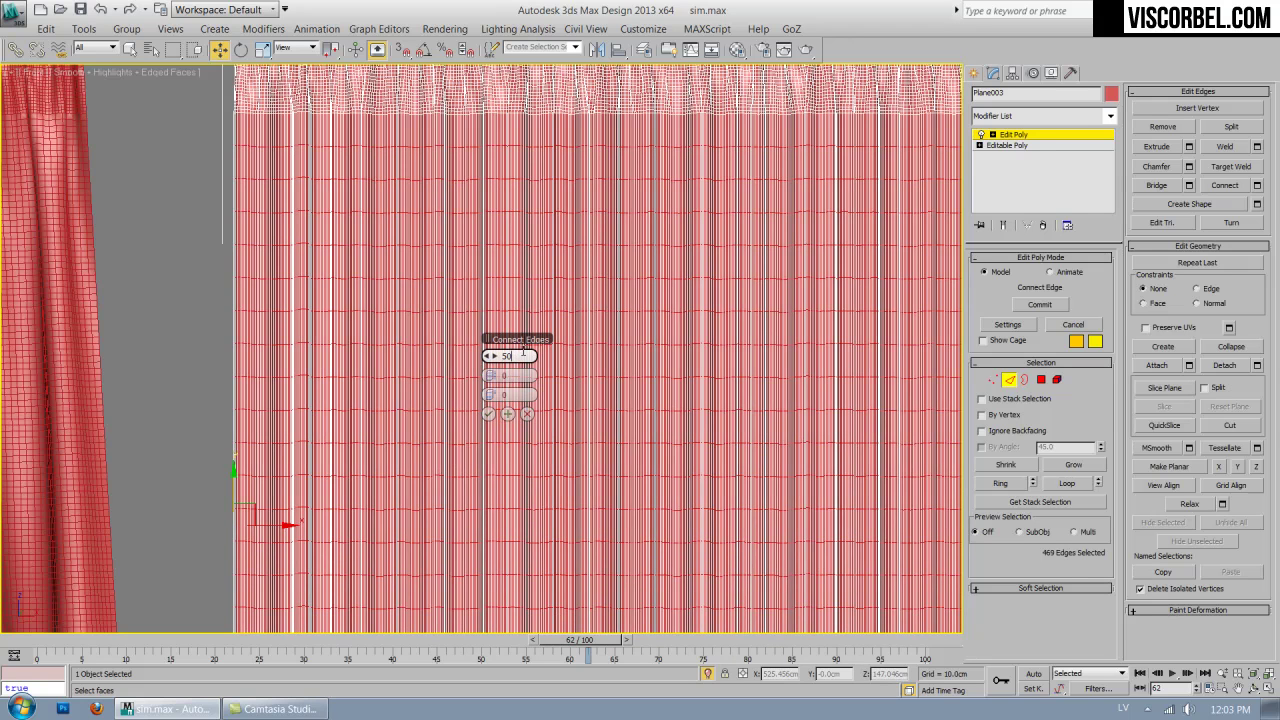
{"action": "key", "text": "Tab"}
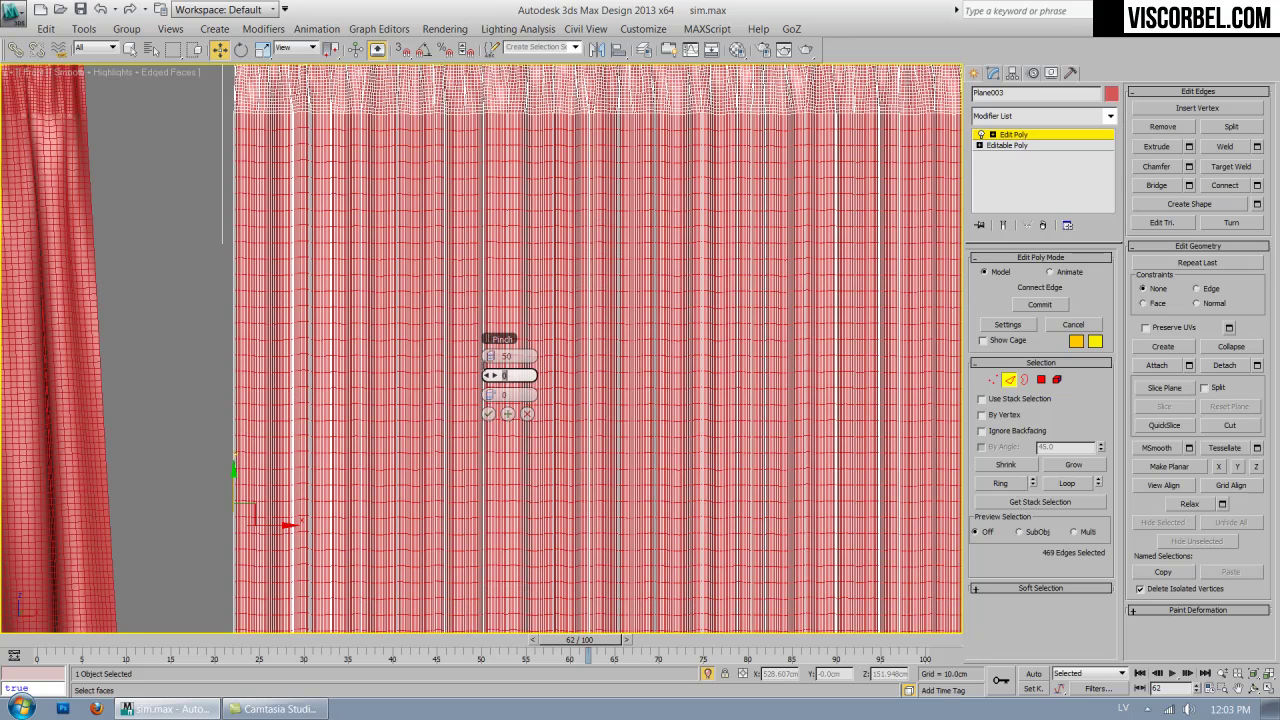
{"action": "key", "text": "shift+Tab"}
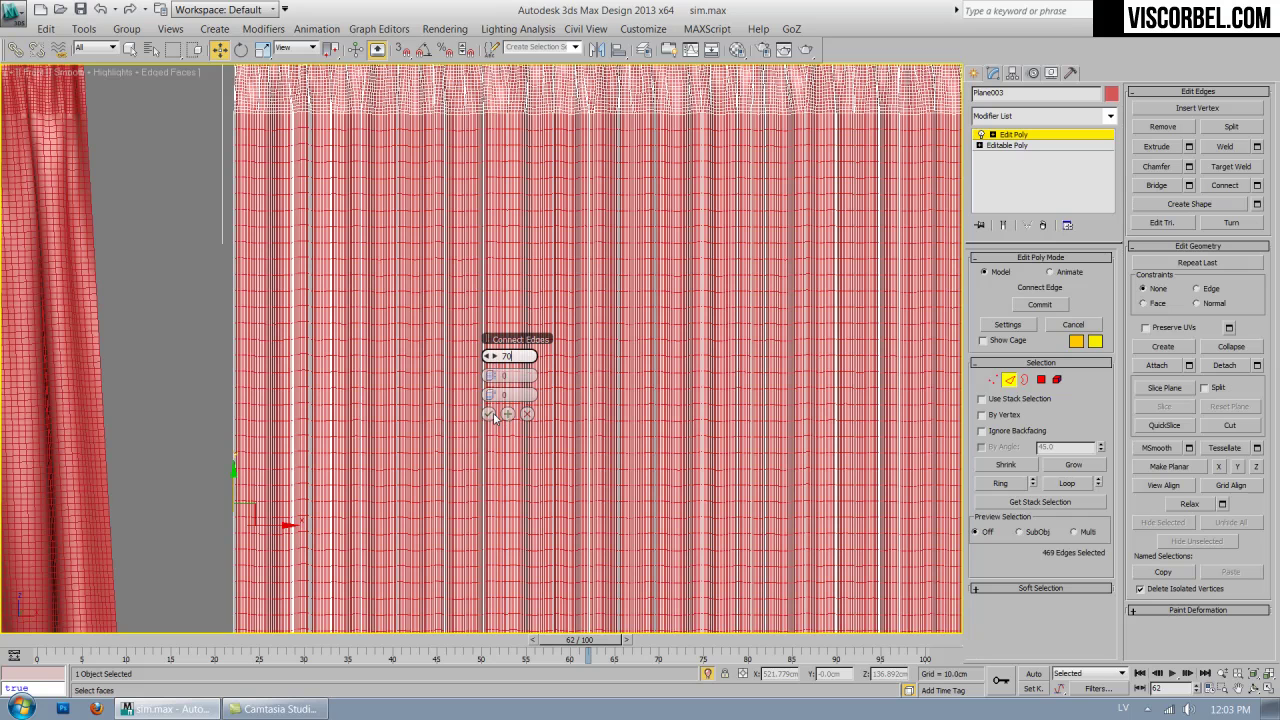
{"action": "left_click", "coordinate": [491, 414]}
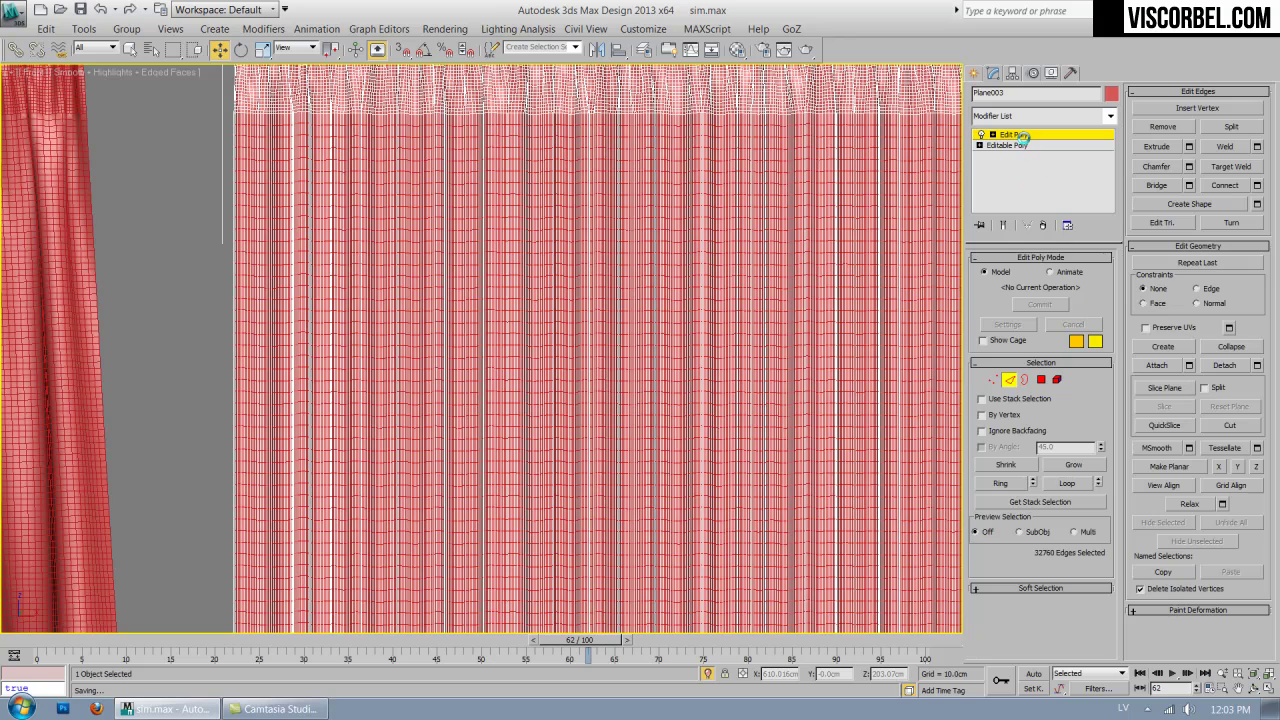
{"action": "left_click", "coordinate": [1013, 134]}
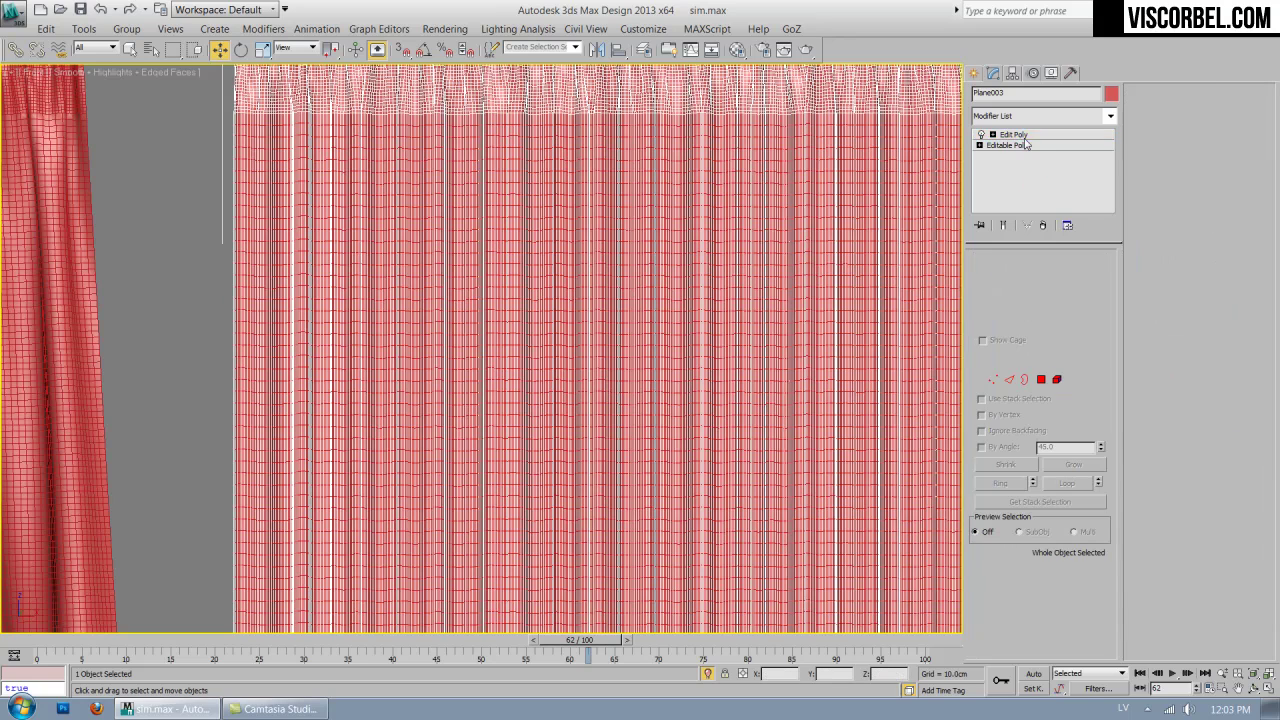
Add a Smooth modifier to the curtain with Auto Smooth enabled.
{"action": "key", "text": "F3"}
{"action": "scroll", "coordinate": [817, 300], "scroll_direction": "down", "scroll_amount": 3}
{"action": "key", "text": "F3"}
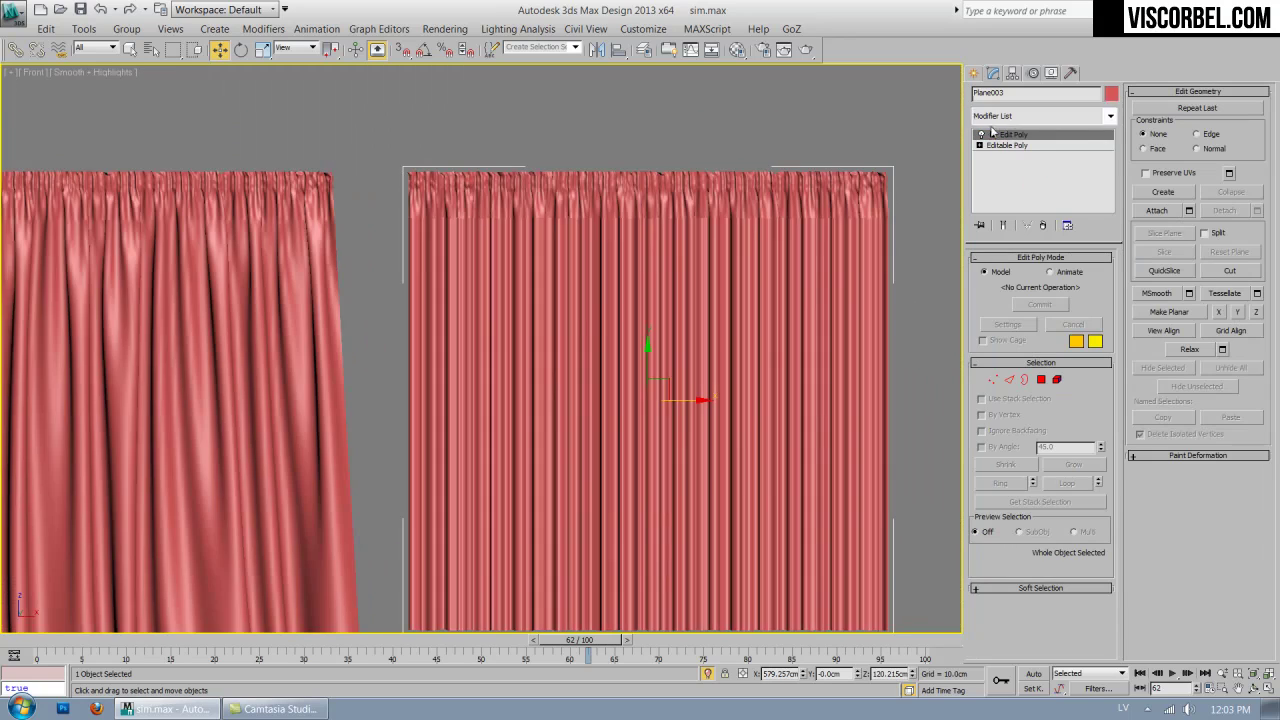
{"action": "left_click", "coordinate": [1110, 116]}
{"action": "scroll", "coordinate": [1000, 355], "scroll_direction": "down", "scroll_amount": 10}
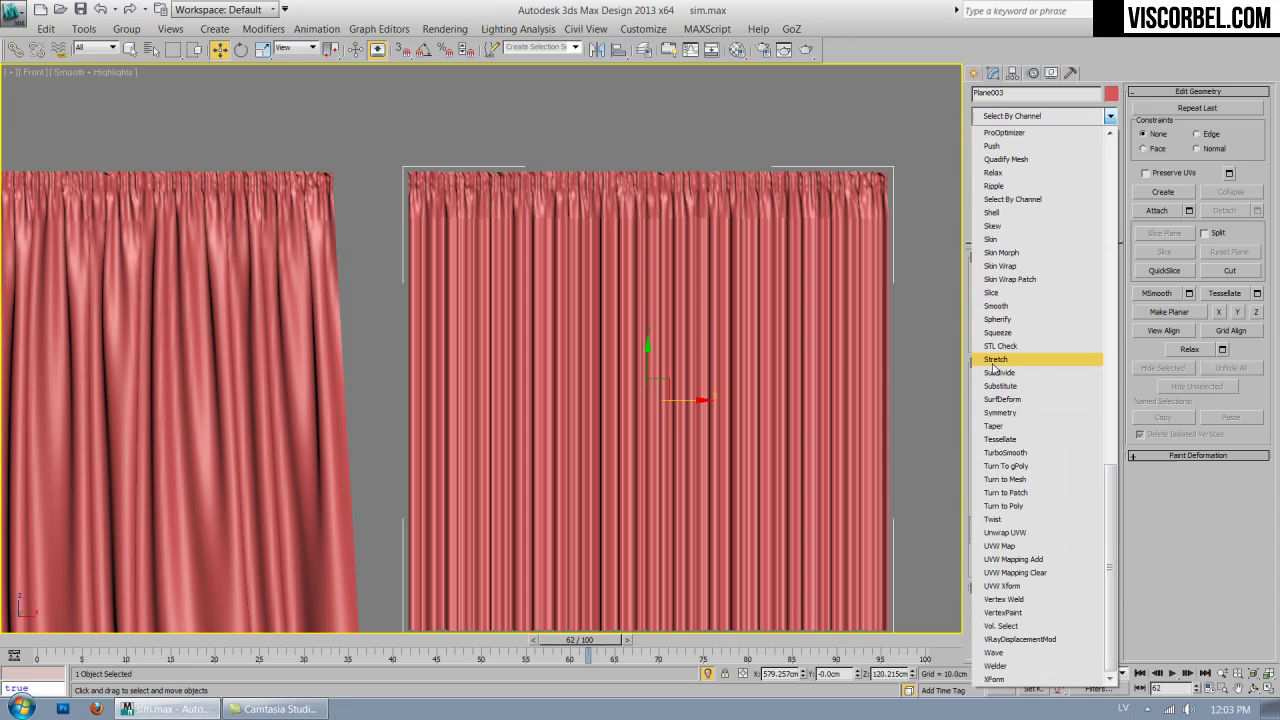
{"action": "left_click", "coordinate": [1010, 302]}
{"action": "left_click", "coordinate": [1025, 276]}
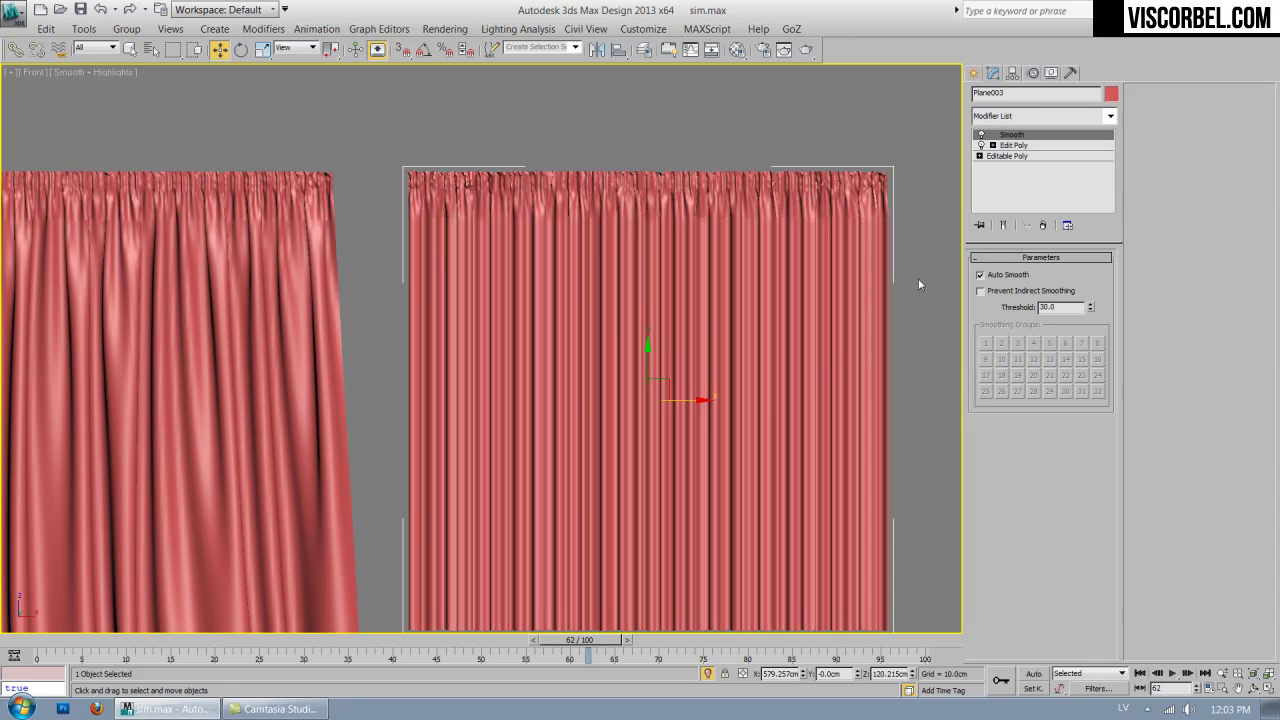
Examine the smoothed pleats and gathered band of the new curtain in front and perspective views.
{"action": "scroll", "coordinate": [850, 295], "scroll_direction": "down", "scroll_amount": 2}
{"action": "scroll", "coordinate": [711, 397], "scroll_direction": "up", "scroll_amount": 6}
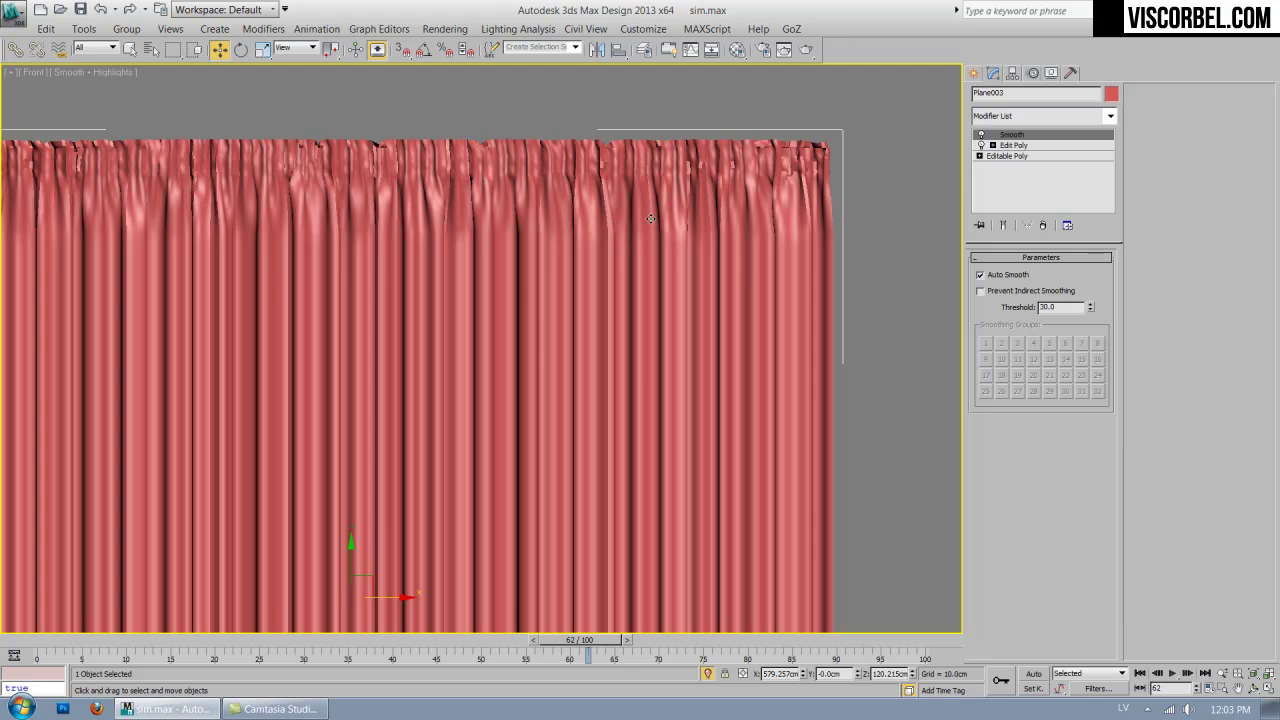
{"action": "scroll", "coordinate": [648, 384], "scroll_direction": "down", "scroll_amount": 3}
{"action": "middle_click_drag", "start_coordinate": [648, 384], "coordinate": [796, 139]}
{"action": "key", "text": "p"}
{"action": "key", "text": "z"}
{"action": "middle_click_drag", "start_coordinate": [774, 410], "coordinate": [850, 406], "text": "alt"}
{"action": "key", "text": "f"}
{"action": "scroll", "coordinate": [700, 300], "scroll_direction": "up", "scroll_amount": 4}
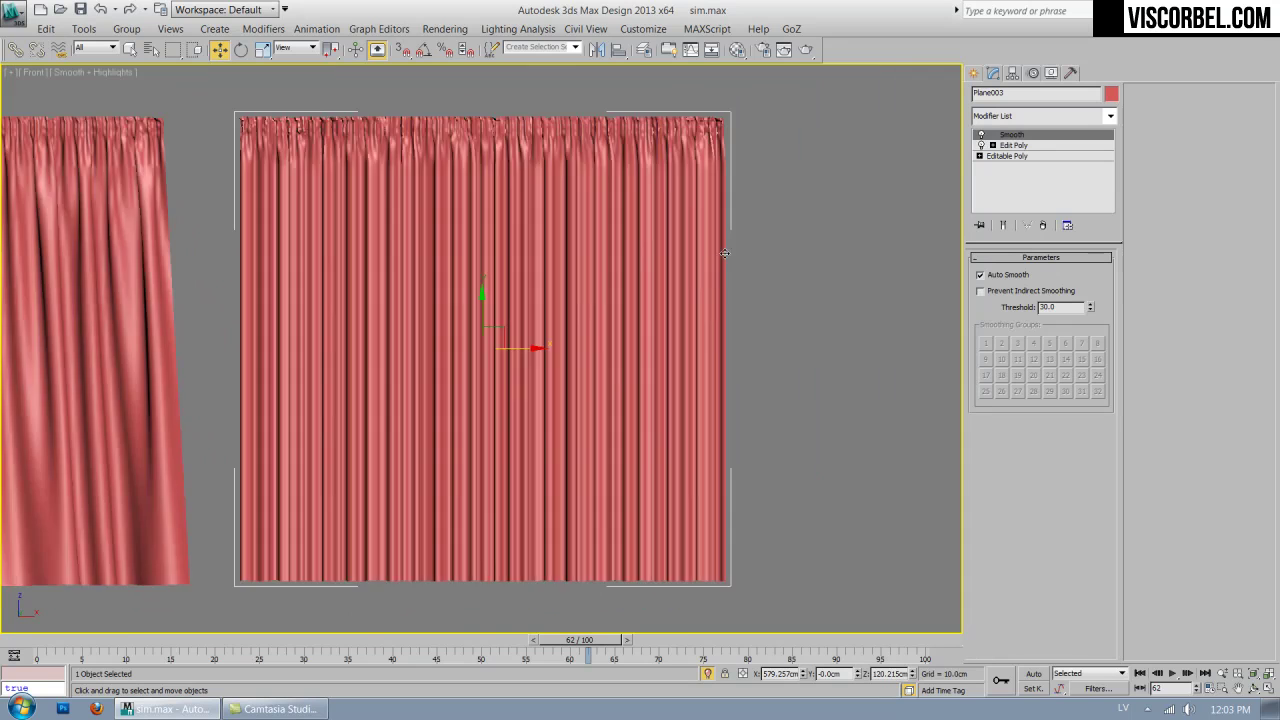
Set the Smooth modifier's threshold to 180.
{"action": "middle_click_drag", "start_coordinate": [781, 363], "coordinate": [814, 370]}
{"action": "middle_click_drag", "start_coordinate": [600, 320], "coordinate": [858, 377]}
{"action": "scroll", "coordinate": [858, 377], "scroll_direction": "up", "scroll_amount": 2}
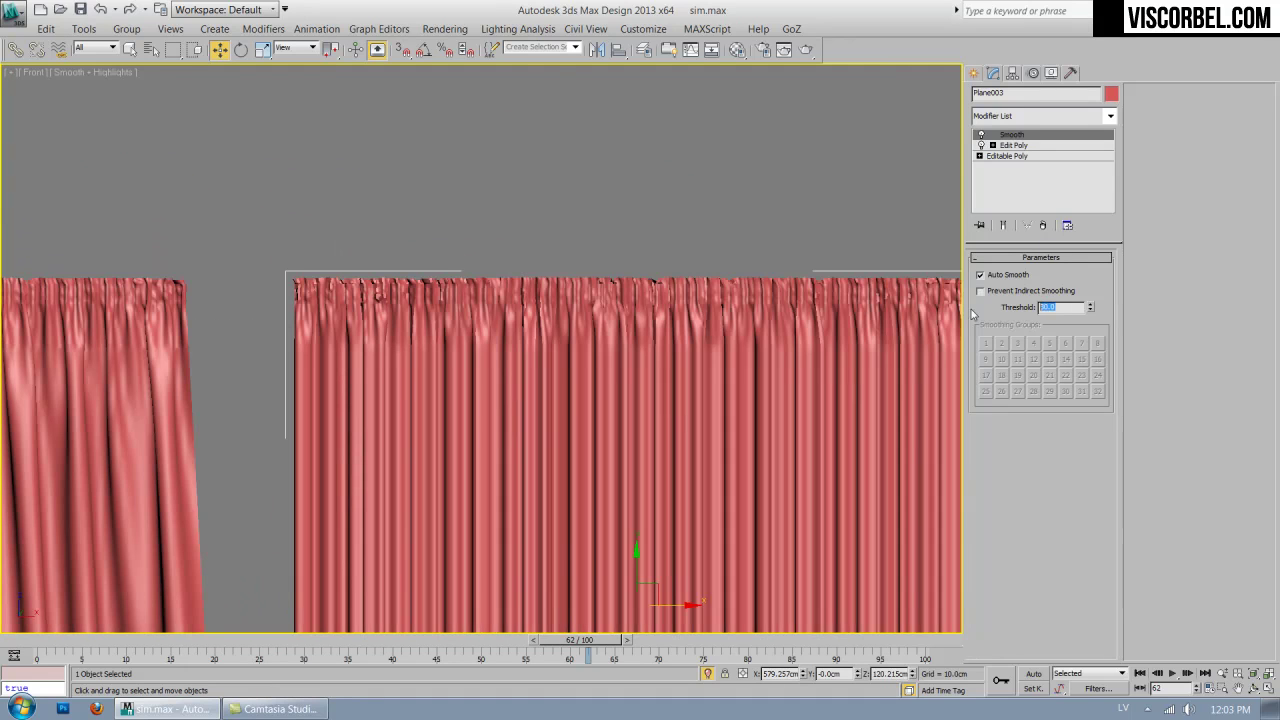
{"action": "key", "text": "Return"}
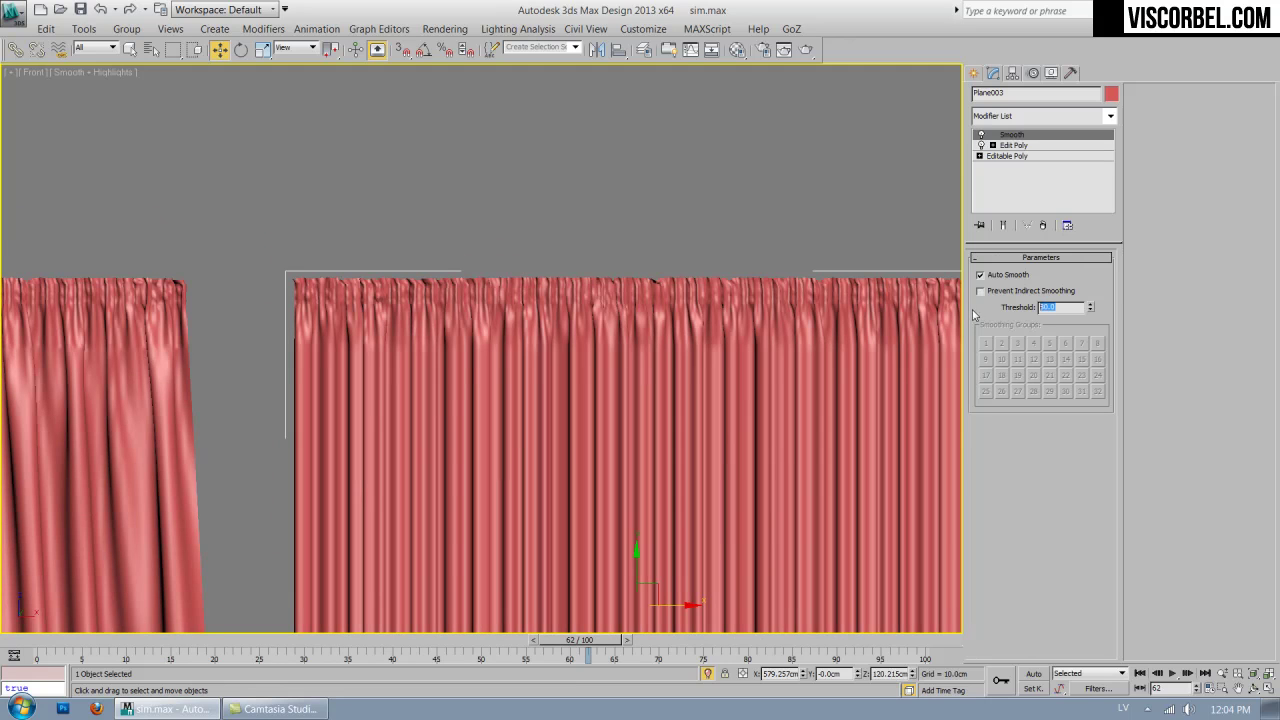
{"action": "scroll", "coordinate": [651, 277], "scroll_direction": "down", "scroll_amount": 3}
{"action": "middle_click_drag", "start_coordinate": [651, 277], "coordinate": [692, 225]}
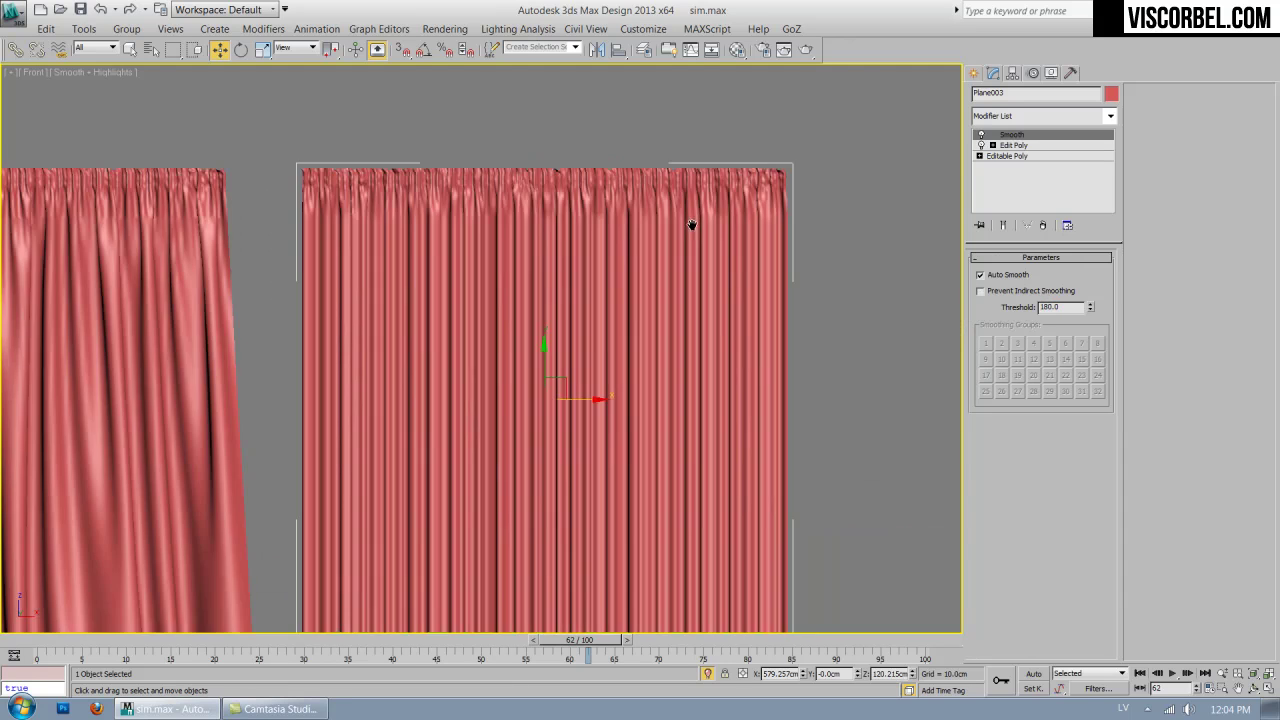
Add a Cloth modifier above the Smooth modifier on the new curtain.
{"action": "middle_click_drag", "start_coordinate": [881, 170], "coordinate": [663, 257]}
{"action": "left_click", "coordinate": [1027, 119]}
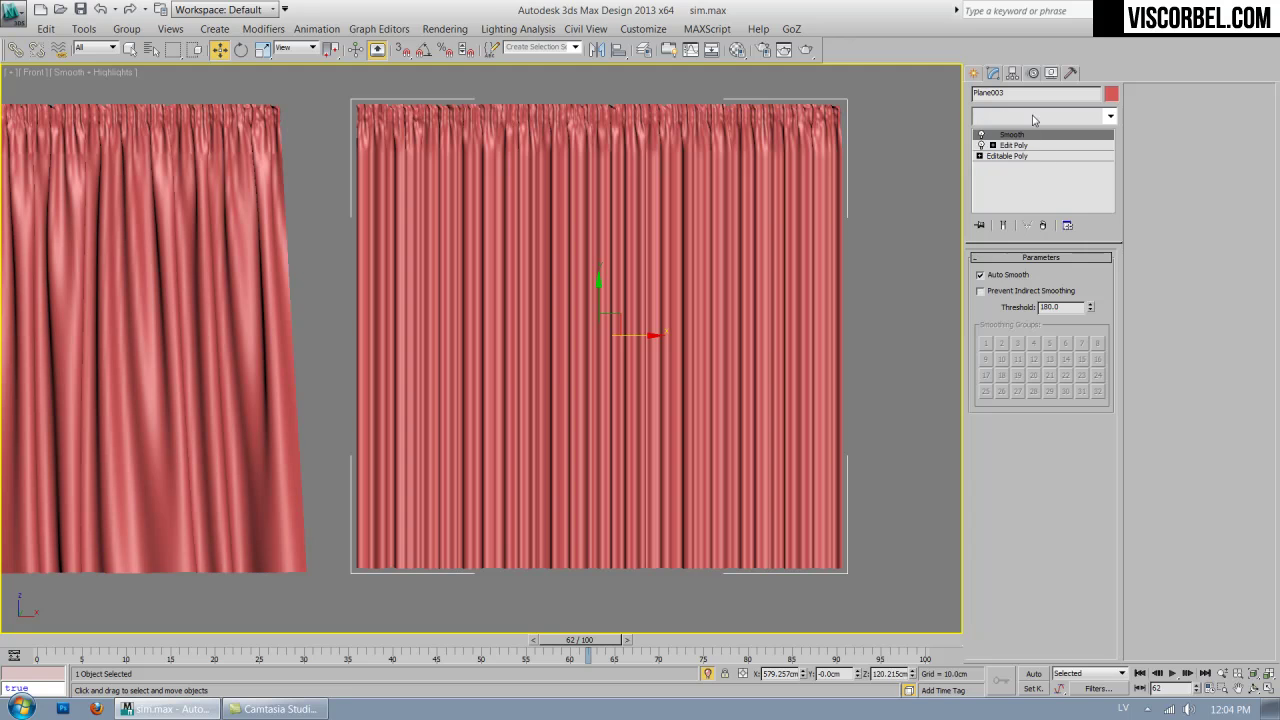
{"action": "key", "text": "c"}
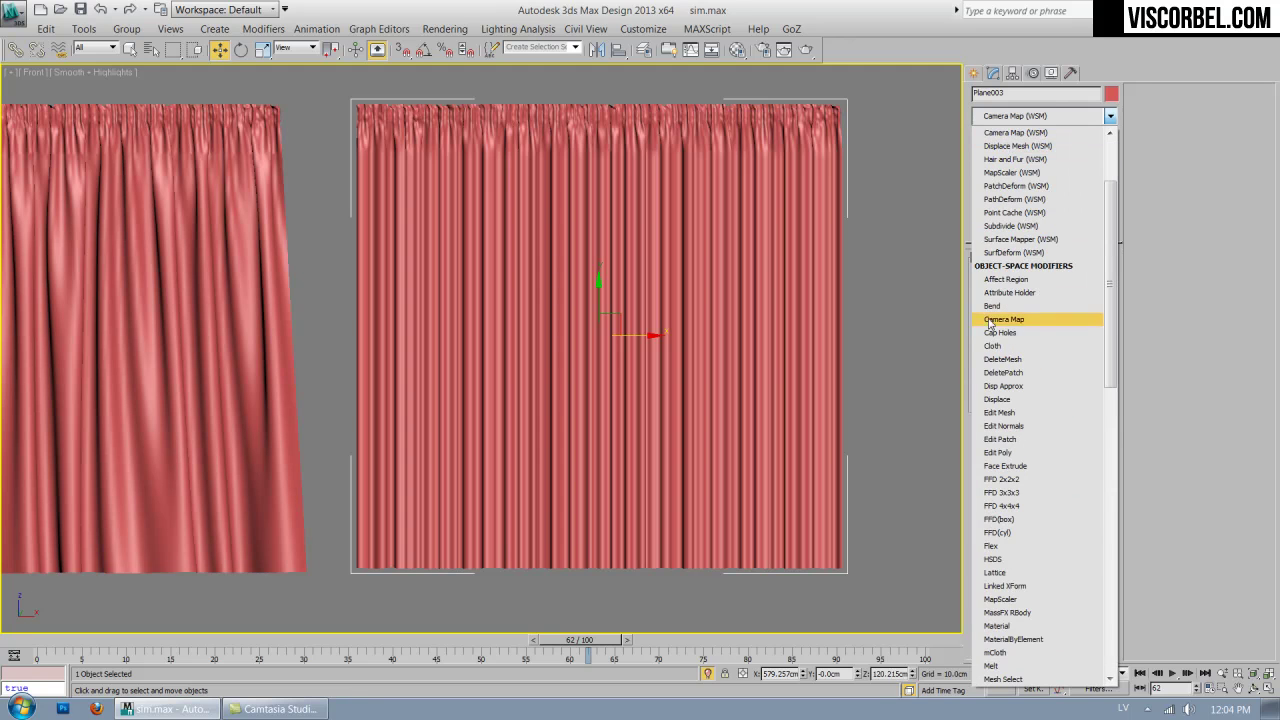
{"action": "left_click", "coordinate": [993, 346]}
{"action": "middle_click_drag", "start_coordinate": [728, 281], "coordinate": [695, 330]}
{"action": "key", "text": "F3"}
{"action": "key", "text": "F3"}
{"action": "middle_click_drag", "start_coordinate": [632, 196], "coordinate": [657, 320]}
Make a Cloth vertex group from the vertices across the full width of the gathered band's upper part.
{"action": "key", "text": "1"}
{"action": "scroll", "coordinate": [383, 271], "scroll_direction": "up", "scroll_amount": 3}
{"action": "middle_click_drag", "start_coordinate": [417, 297], "coordinate": [318, 286]}
{"action": "left_click_drag", "start_coordinate": [40, 298], "coordinate": [733, 393]}
{"action": "middle_click_drag", "start_coordinate": [733, 393], "coordinate": [505, 362]}
{"action": "left_click_drag", "start_coordinate": [836, 250], "coordinate": [434, 382], "text": "ctrl"}
{"action": "middle_click_drag", "start_coordinate": [369, 377], "coordinate": [658, 197]}
{"action": "scroll", "coordinate": [678, 215], "scroll_direction": "down", "scroll_amount": 5}
{"action": "middle_click_drag", "start_coordinate": [726, 225], "coordinate": [676, 251]}
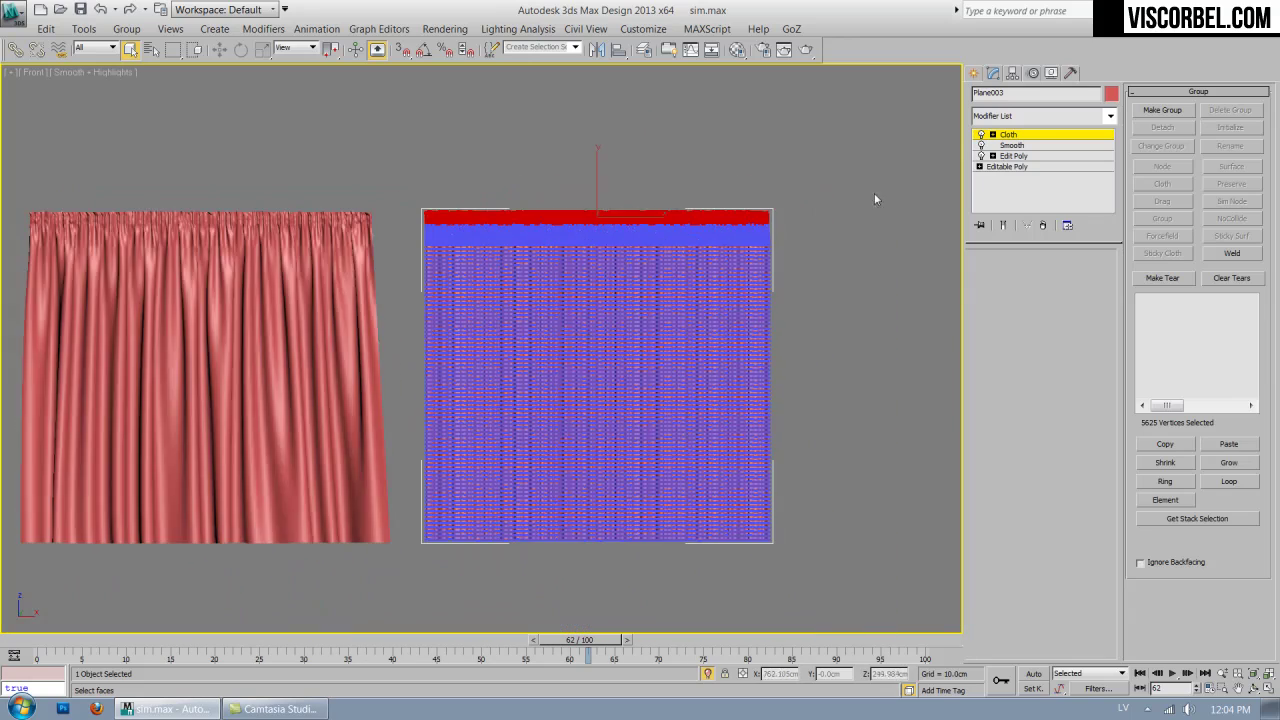
{"action": "left_click", "coordinate": [1162, 110]}
{"action": "left_click", "coordinate": [584, 380]}
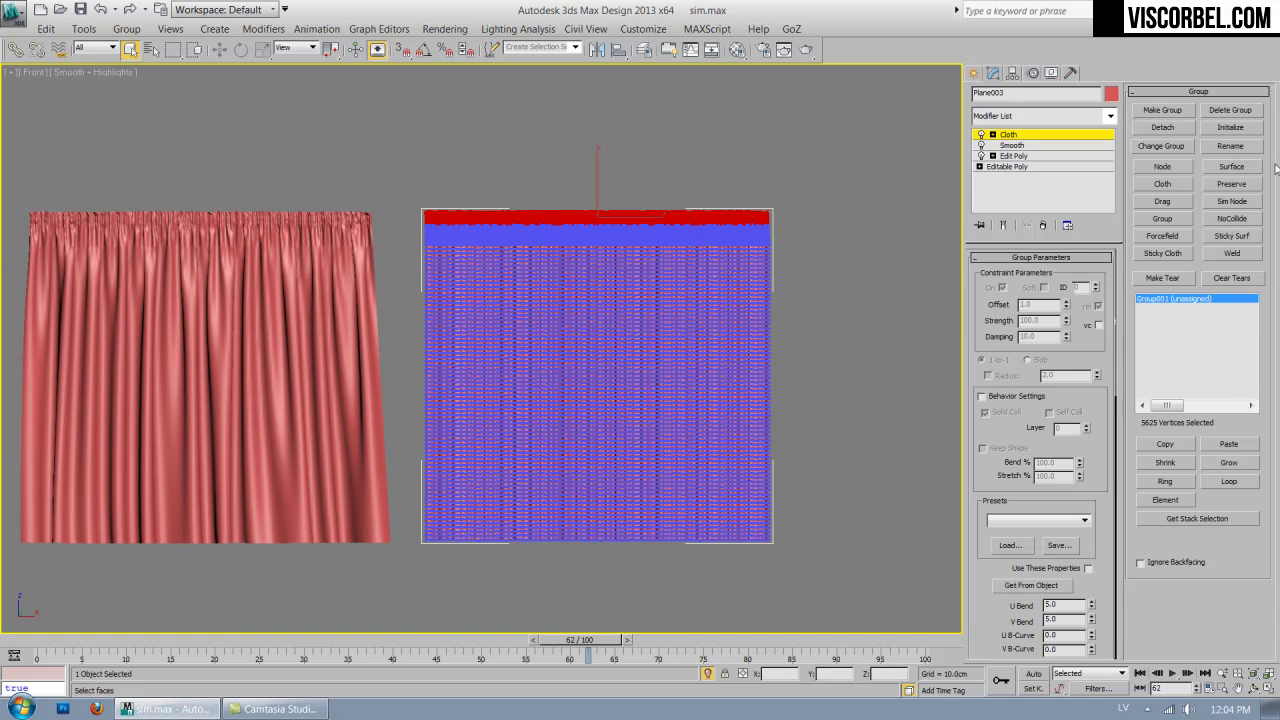
Assign the Drag constraint to the upper band's vertex group and leave group editing.
{"action": "left_click", "coordinate": [1163, 201]}
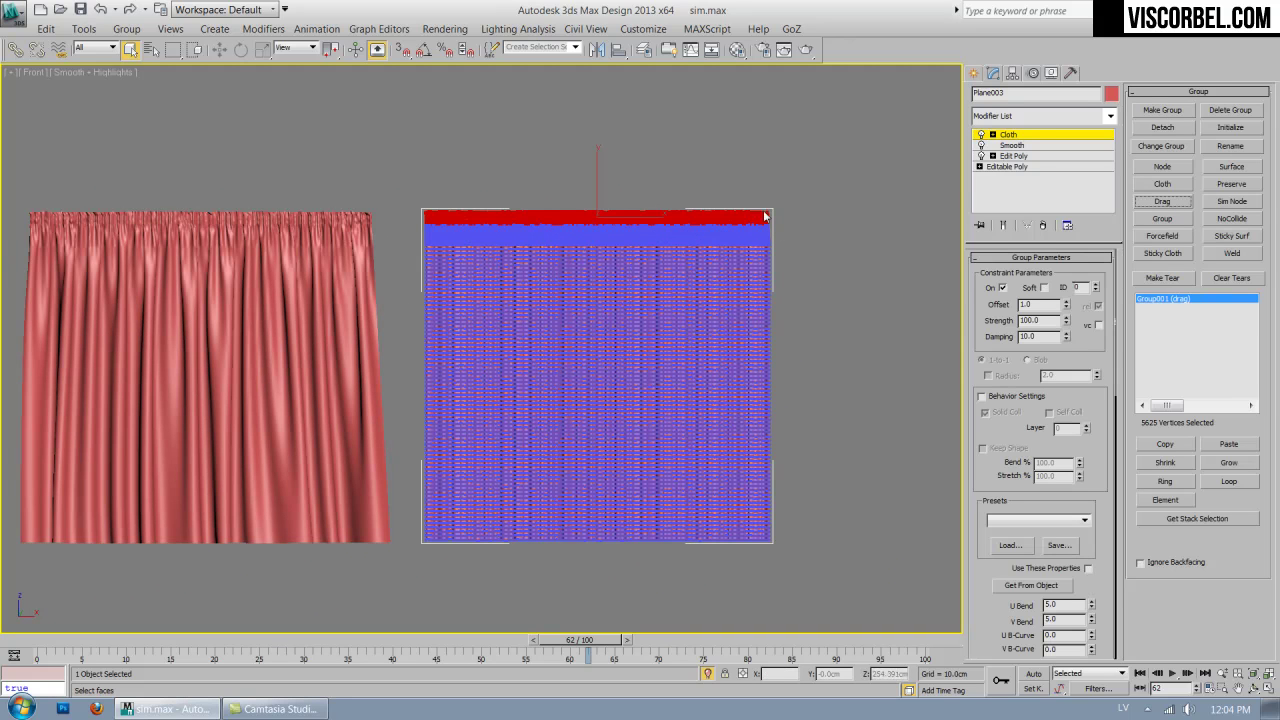
{"action": "middle_click_drag", "start_coordinate": [691, 206], "coordinate": [674, 203]}
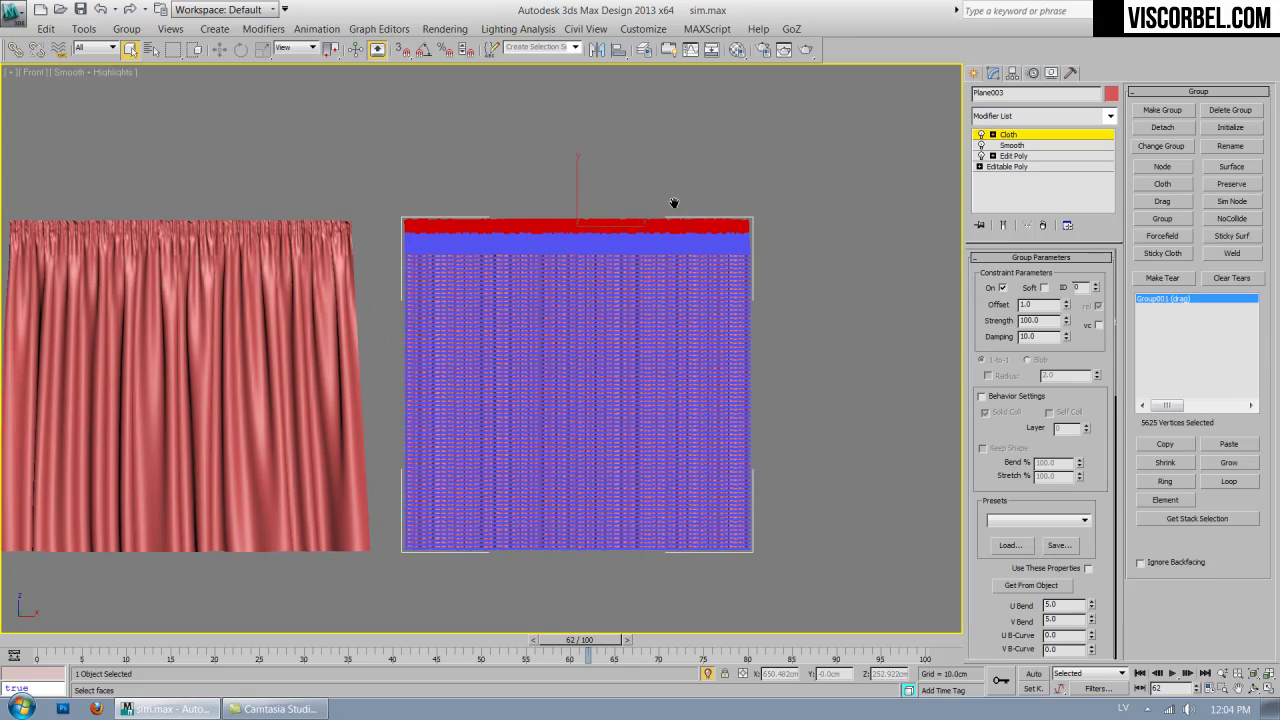
{"action": "scroll", "coordinate": [674, 203], "scroll_direction": "up", "scroll_amount": 3}
{"action": "scroll", "coordinate": [529, 191], "scroll_direction": "up", "scroll_amount": 3}
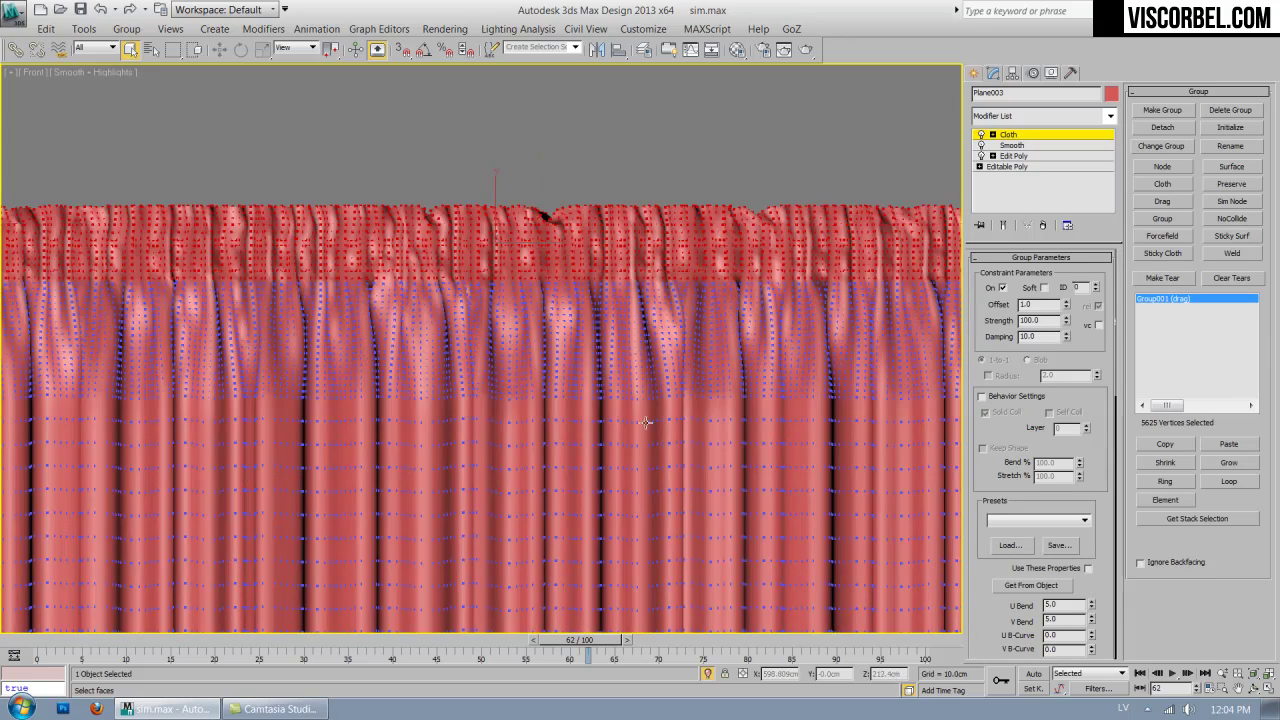
{"action": "scroll", "coordinate": [646, 423], "scroll_direction": "down", "scroll_amount": 3}
{"action": "mouse_move", "coordinate": [649, 251]}
{"action": "middle_mouse_down"}
{"action": "mouse_move", "coordinate": [629, 162]}
{"action": "mouse_move", "coordinate": [737, 286]}
{"action": "mouse_move", "coordinate": [673, 341]}
{"action": "mouse_move", "coordinate": [628, 306]}
{"action": "mouse_move", "coordinate": [652, 241]}
{"action": "middle_mouse_up"}
{"action": "key", "text": "p"}
{"action": "key", "text": "1"}
{"action": "mouse_move", "coordinate": [686, 328]}
{"action": "middle_mouse_down"}
{"action": "mouse_move", "coordinate": [700, 257]}
{"action": "mouse_move", "coordinate": [723, 267]}
{"action": "middle_mouse_up"}
Define the curtain Plane003 as Cloth with the Polyester preset in its simulation object properties.
{"action": "left_click", "coordinate": [1037, 279]}
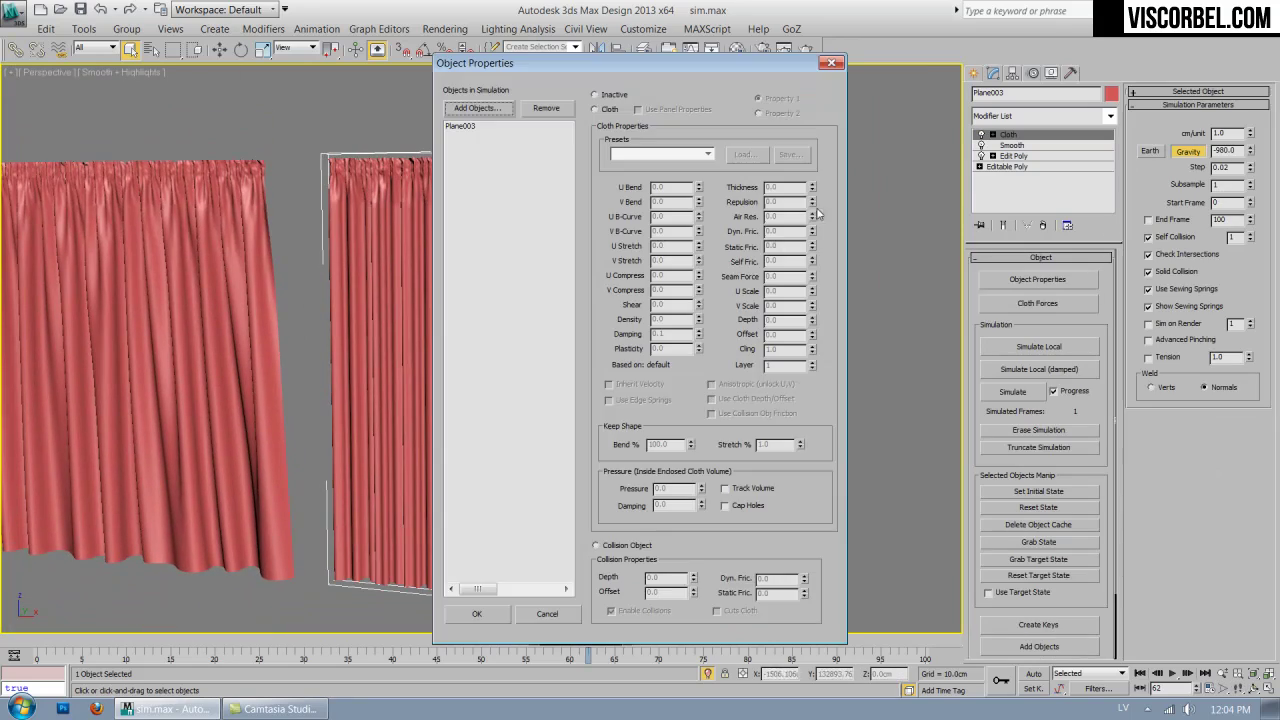
{"action": "left_click", "coordinate": [477, 130]}
{"action": "left_click", "coordinate": [596, 109]}
{"action": "left_click", "coordinate": [660, 154]}
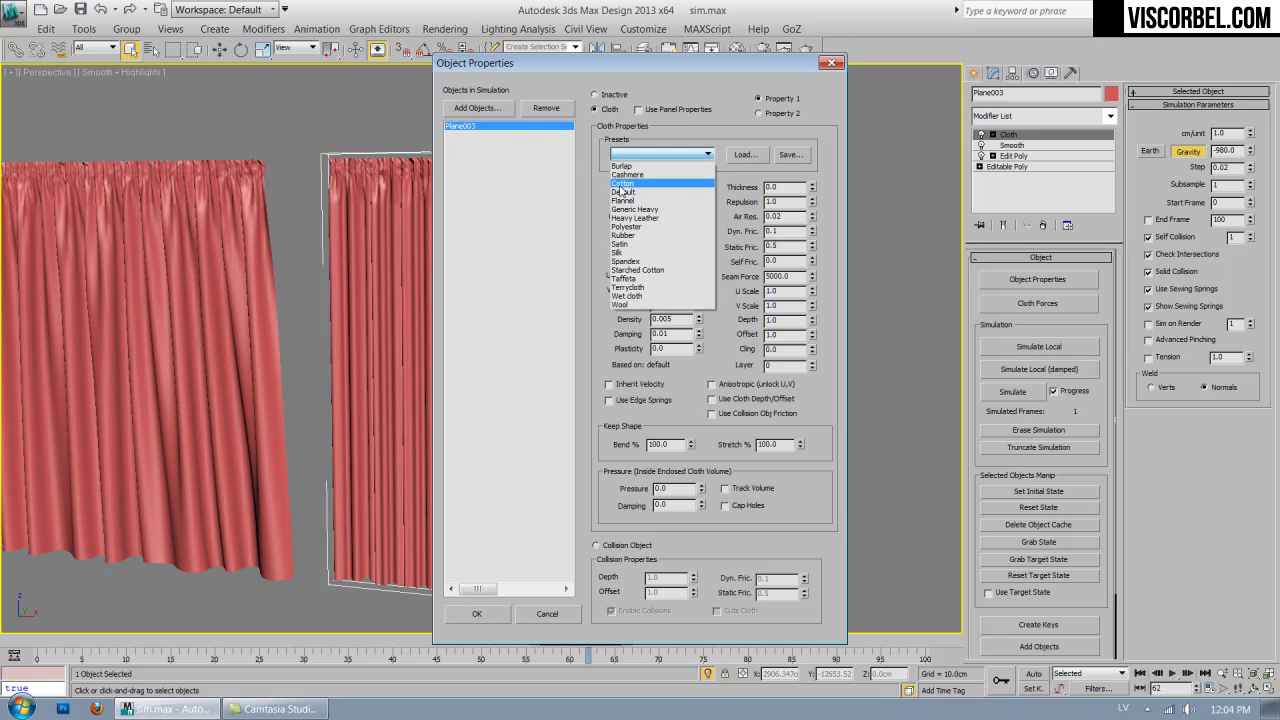
{"action": "left_click", "coordinate": [627, 226]}
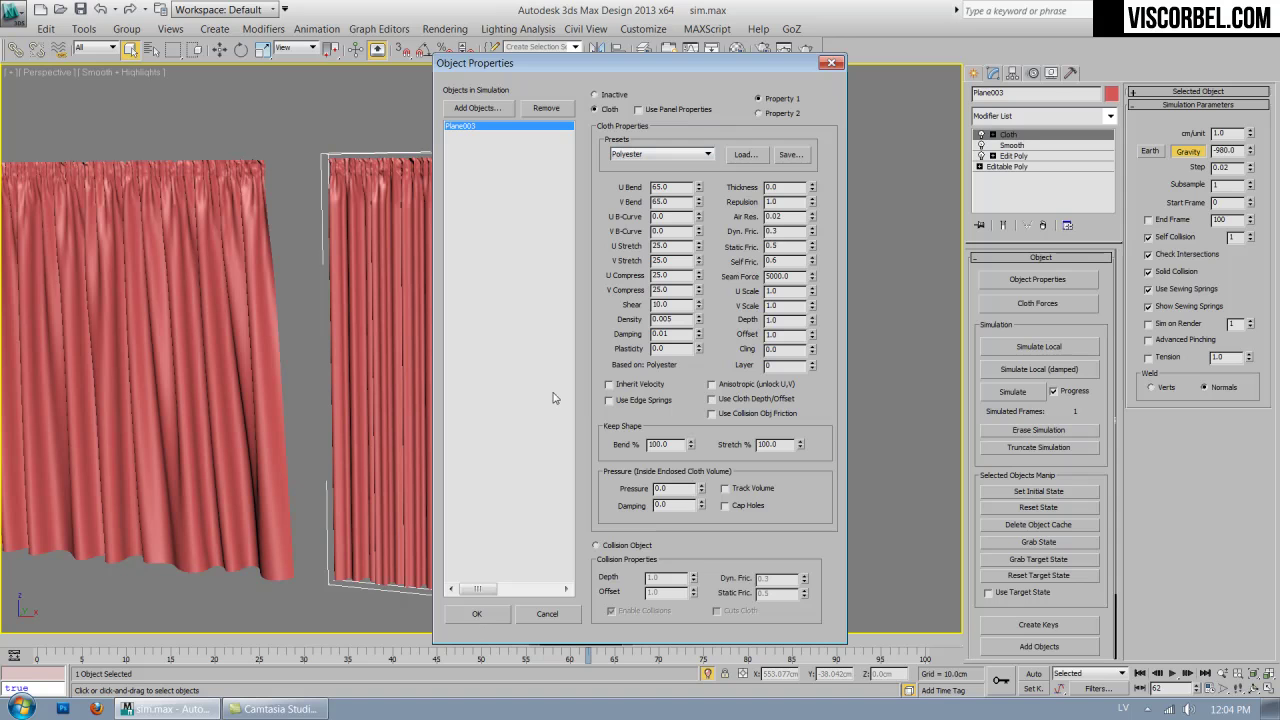
{"action": "left_click", "coordinate": [477, 614]}
{"action": "middle_click_drag", "start_coordinate": [560, 429], "coordinate": [562, 430], "text": "alt"}
{"action": "middle_click_drag", "start_coordinate": [562, 430], "coordinate": [549, 398]}
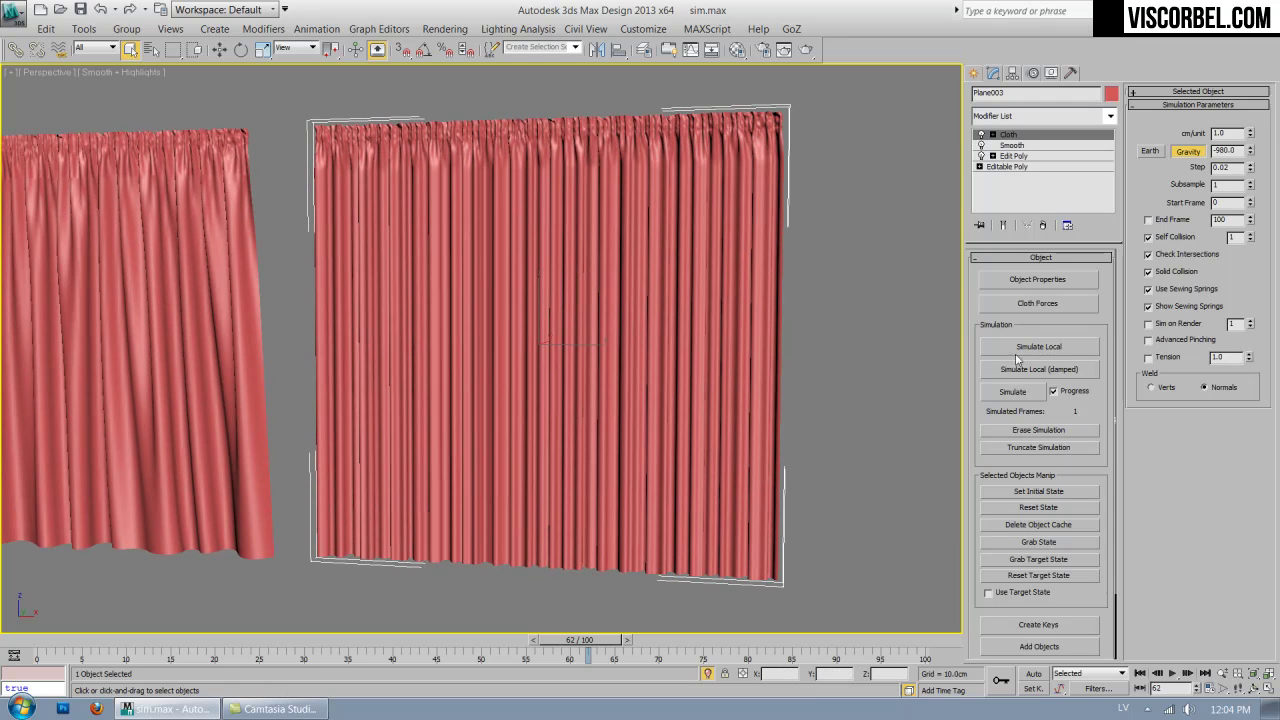
Simulate the Plane003 curtain locally until its straight pleats settle, stop the simulation and inspect the curtain against the previous variation.
{"action": "left_click", "coordinate": [1021, 350]}
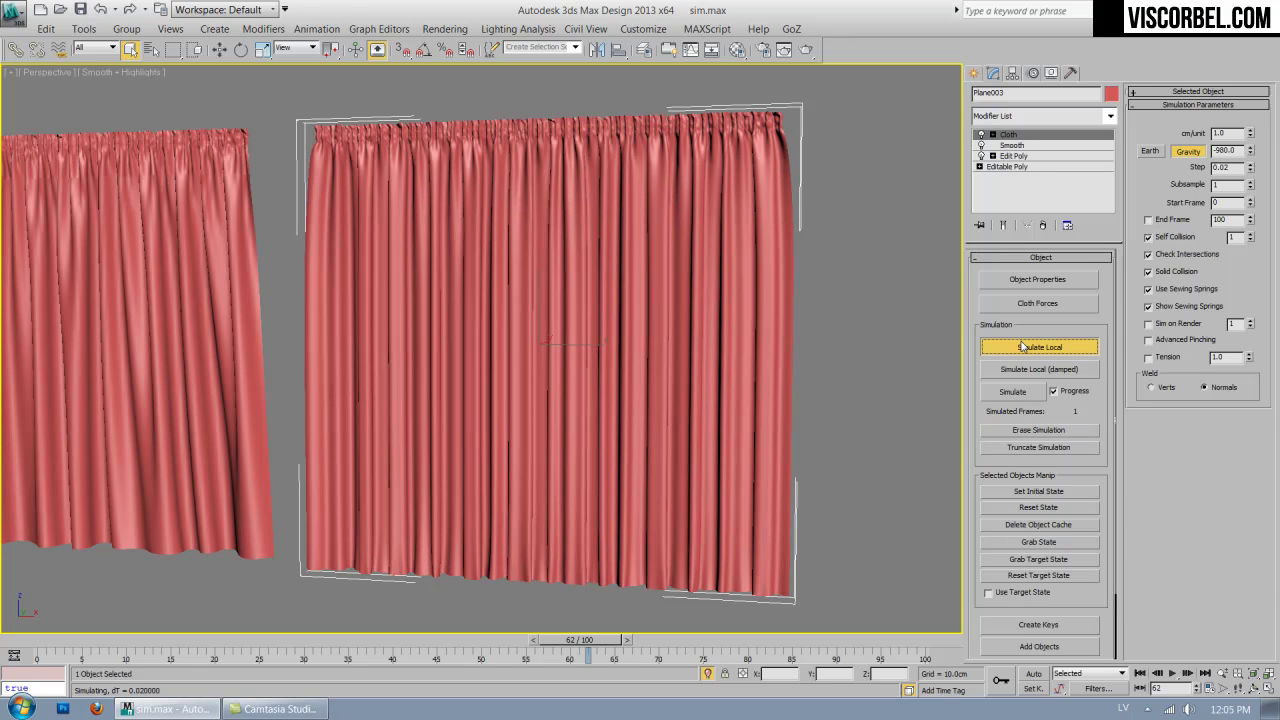
{"action": "left_click", "coordinate": [896, 321]}
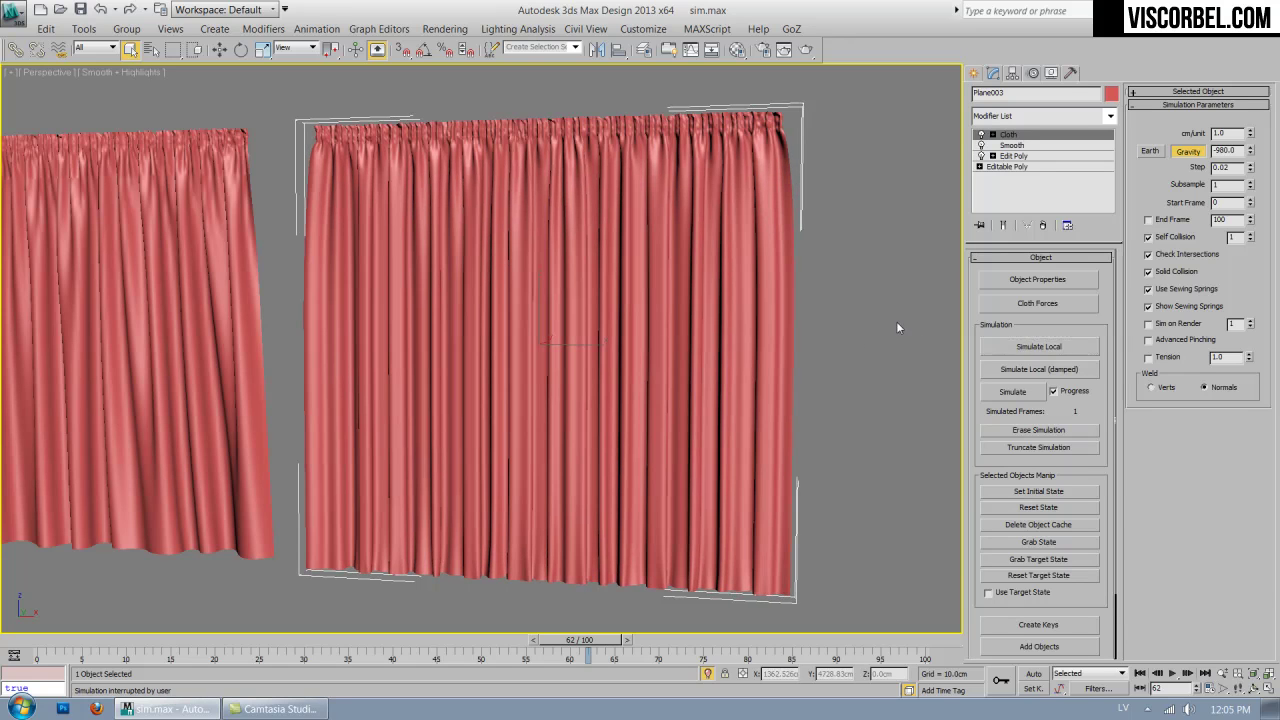
{"action": "scroll", "coordinate": [637, 361], "scroll_direction": "down", "scroll_amount": 3}
{"action": "middle_click_drag", "start_coordinate": [737, 349], "coordinate": [635, 337], "text": "alt"}
{"action": "middle_click_drag", "start_coordinate": [727, 374], "coordinate": [786, 330], "text": "alt"}
{"action": "scroll", "coordinate": [789, 357], "scroll_direction": "down", "scroll_amount": 2}
{"action": "scroll", "coordinate": [786, 330], "scroll_direction": "up", "scroll_amount": 5}
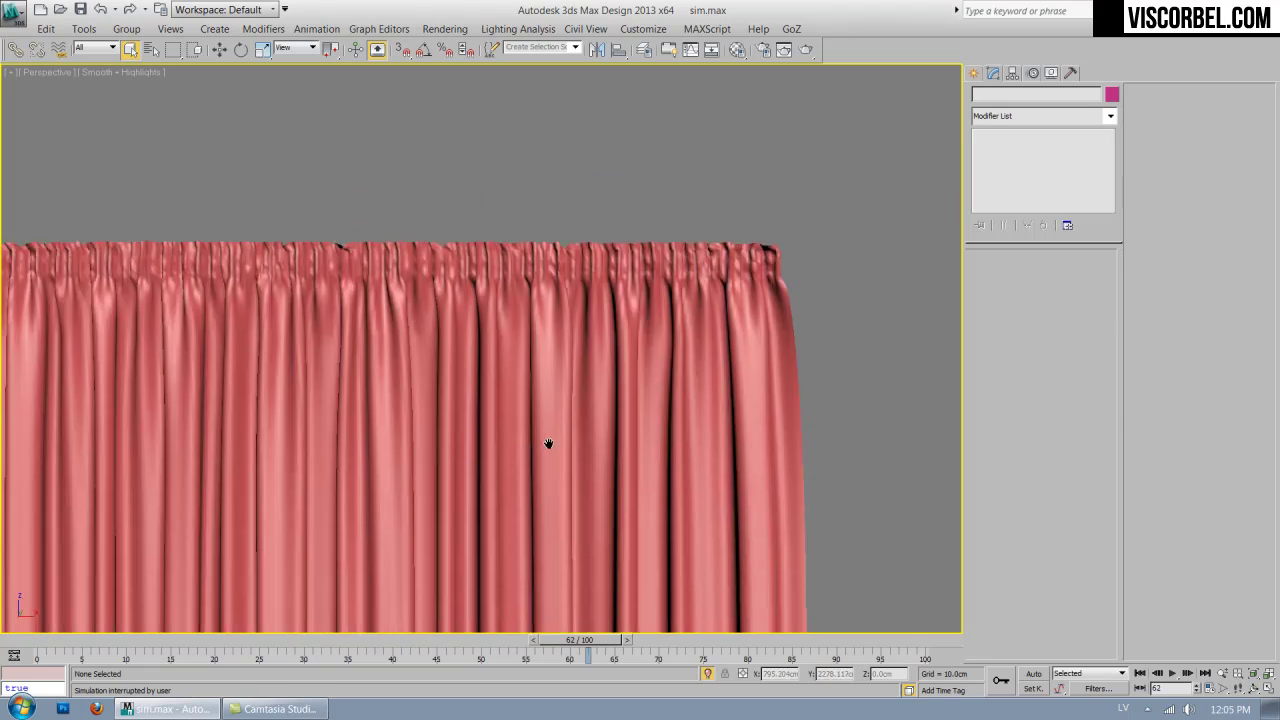
{"action": "scroll", "coordinate": [672, 233], "scroll_direction": "down", "scroll_amount": 4}
{"action": "middle_click_drag", "start_coordinate": [672, 233], "coordinate": [742, 203]}
{"action": "middle_click_drag", "start_coordinate": [420, 259], "coordinate": [614, 297]}
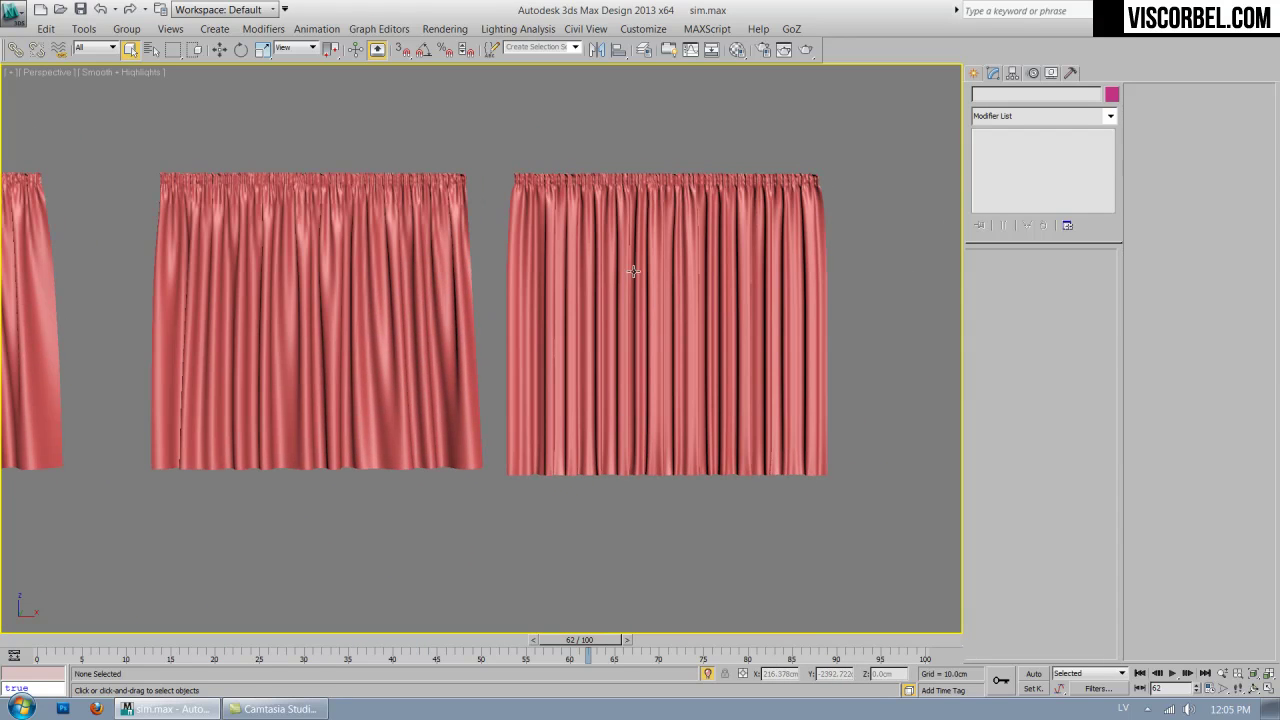
Convert the simulated straight-pleat curtain Plane003 to Editable Poly.
{"action": "left_click", "coordinate": [633, 271]}
{"action": "right_click", "coordinate": [731, 236]}
{"action": "mouse_move", "coordinate": [810, 391]}
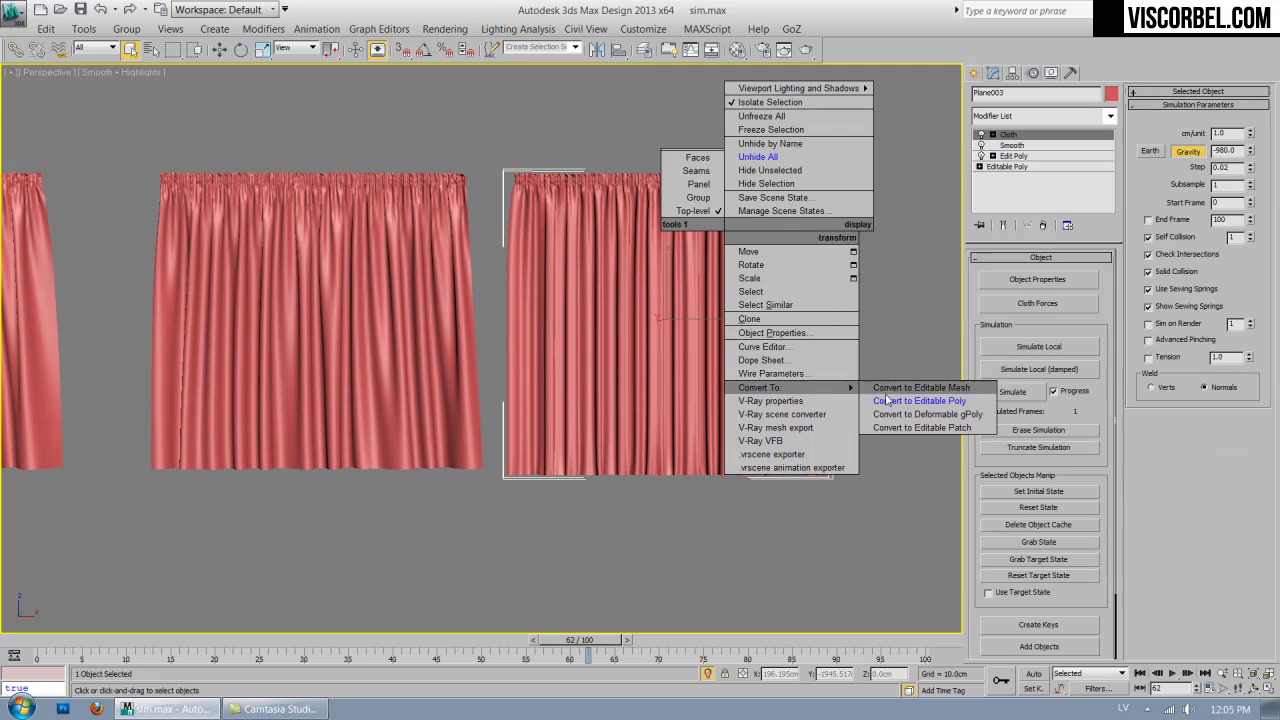
{"action": "left_click", "coordinate": [897, 384]}
{"action": "left_click", "coordinate": [897, 379]}
Clone the flared curtain Plane002 in the front view as one independent copy placed beyond the straight-pleat curtain.
{"action": "left_click", "coordinate": [248, 332]}
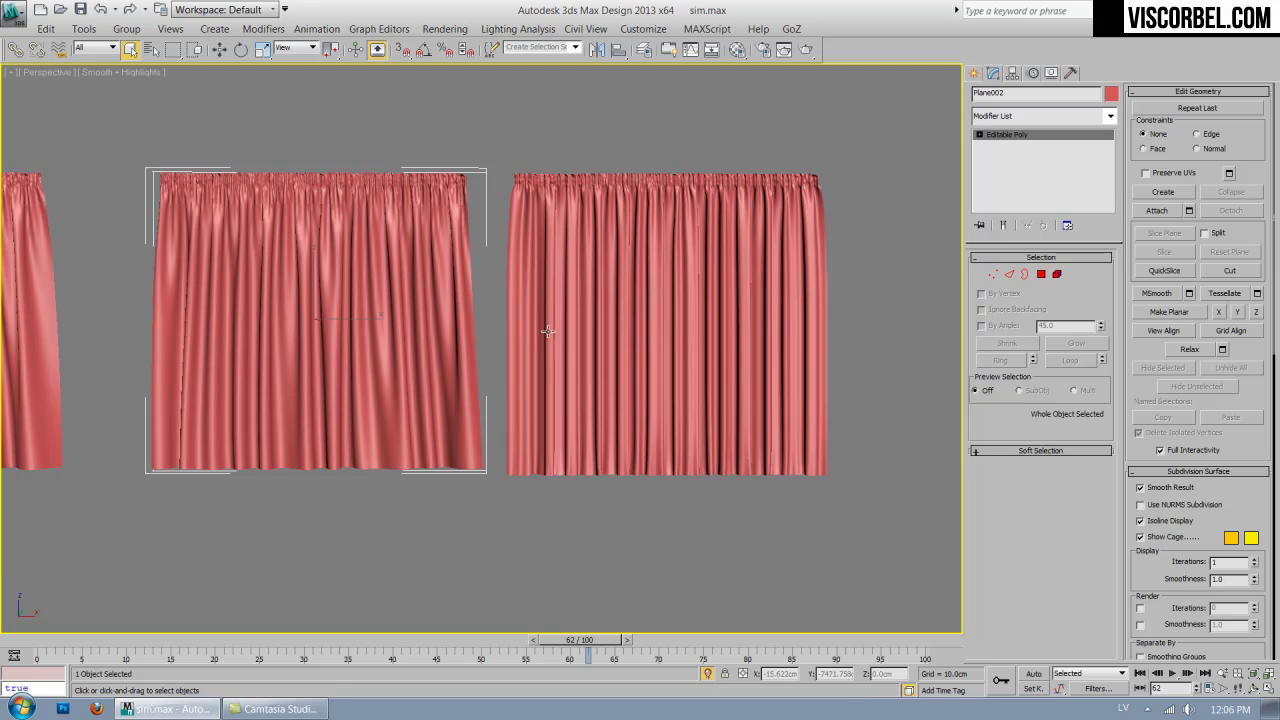
{"action": "key", "text": "f"}
{"action": "scroll", "coordinate": [633, 303], "scroll_direction": "down", "scroll_amount": 5}
{"action": "key", "text": "w"}
{"action": "middle_click_drag", "start_coordinate": [420, 312], "coordinate": [332, 320]}
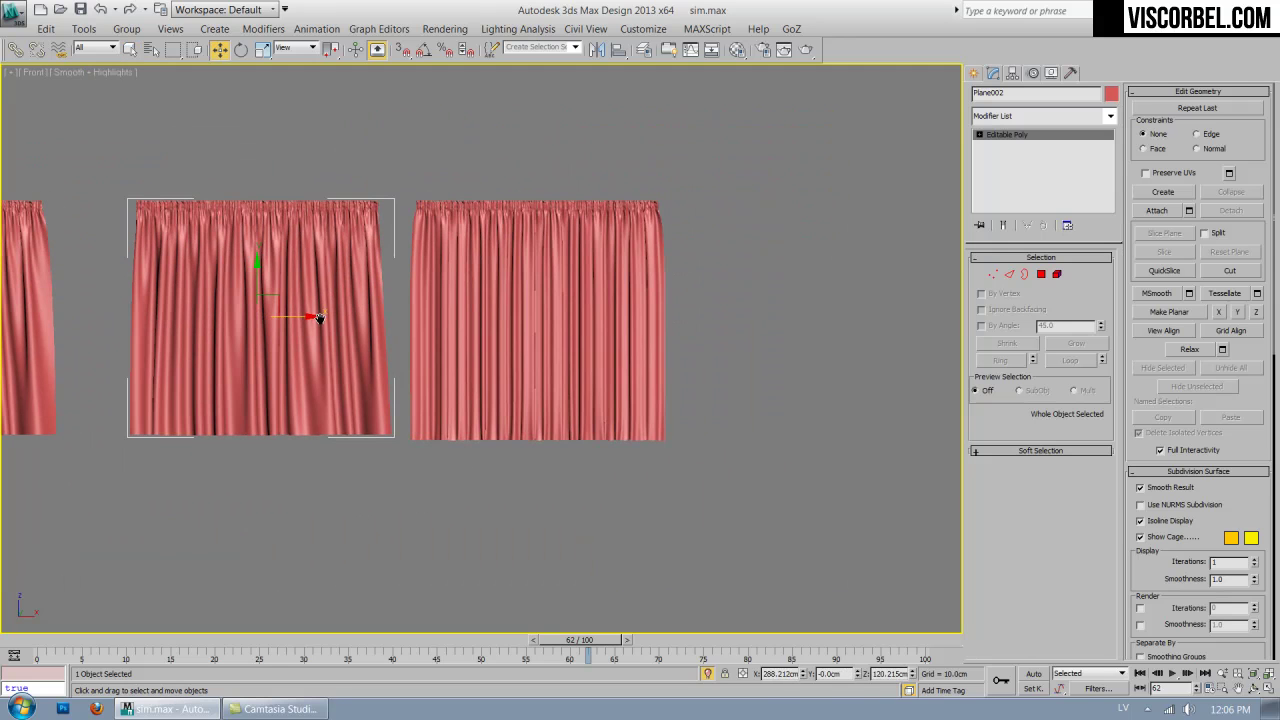
{"action": "left_click_drag", "start_coordinate": [302, 322], "coordinate": [857, 327], "text": "shift"}
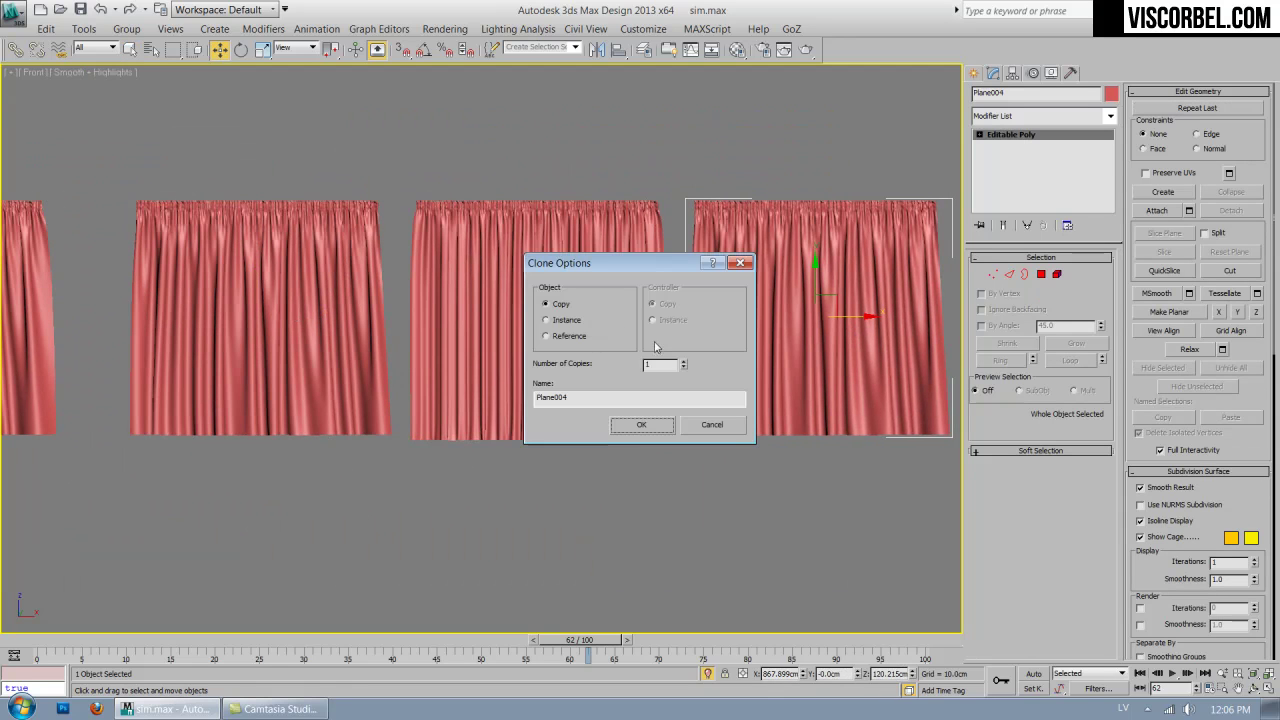
{"action": "left_click", "coordinate": [642, 426]}
Split the copied curtain lengthwise along a vertical edge loop near its middle, working in wireframe display.
{"action": "mouse_move", "coordinate": [796, 391]}
{"action": "middle_mouse_down"}
{"action": "mouse_move", "coordinate": [597, 371]}
{"action": "mouse_move", "coordinate": [602, 430]}
{"action": "middle_mouse_up"}
{"action": "scroll", "coordinate": [537, 377], "scroll_direction": "up", "scroll_amount": 3}
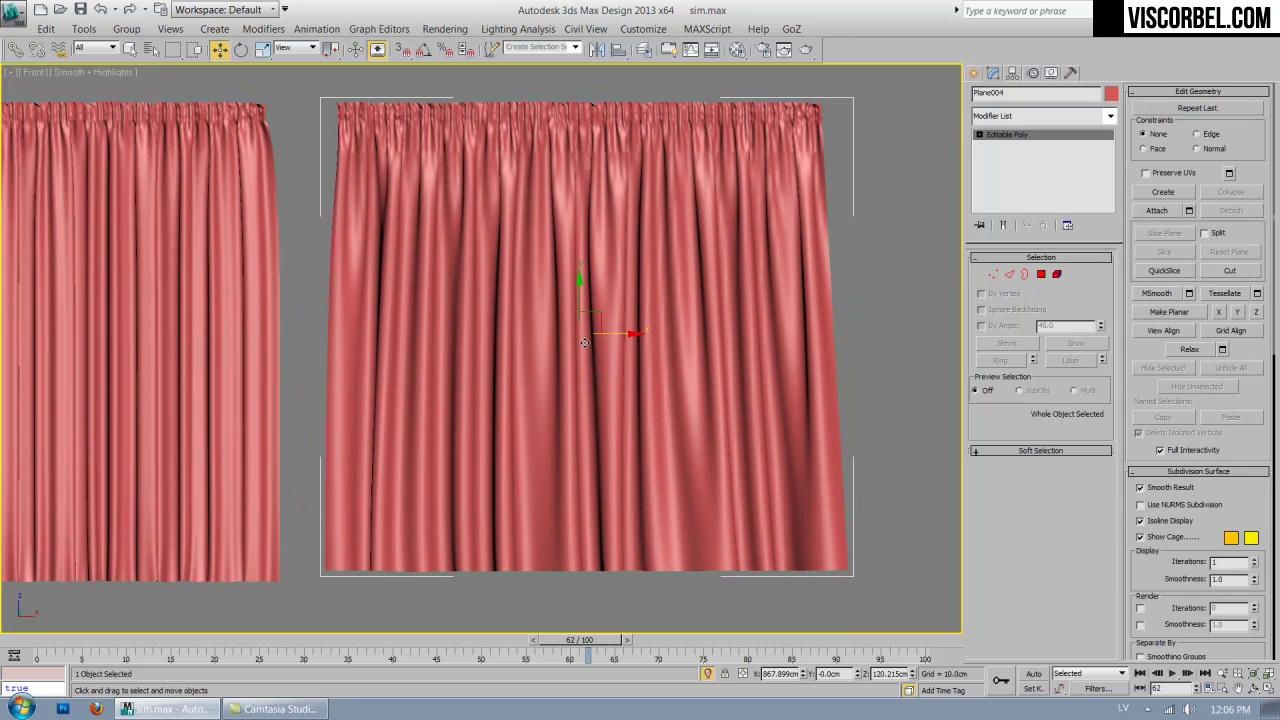
{"action": "key", "text": "F3"}
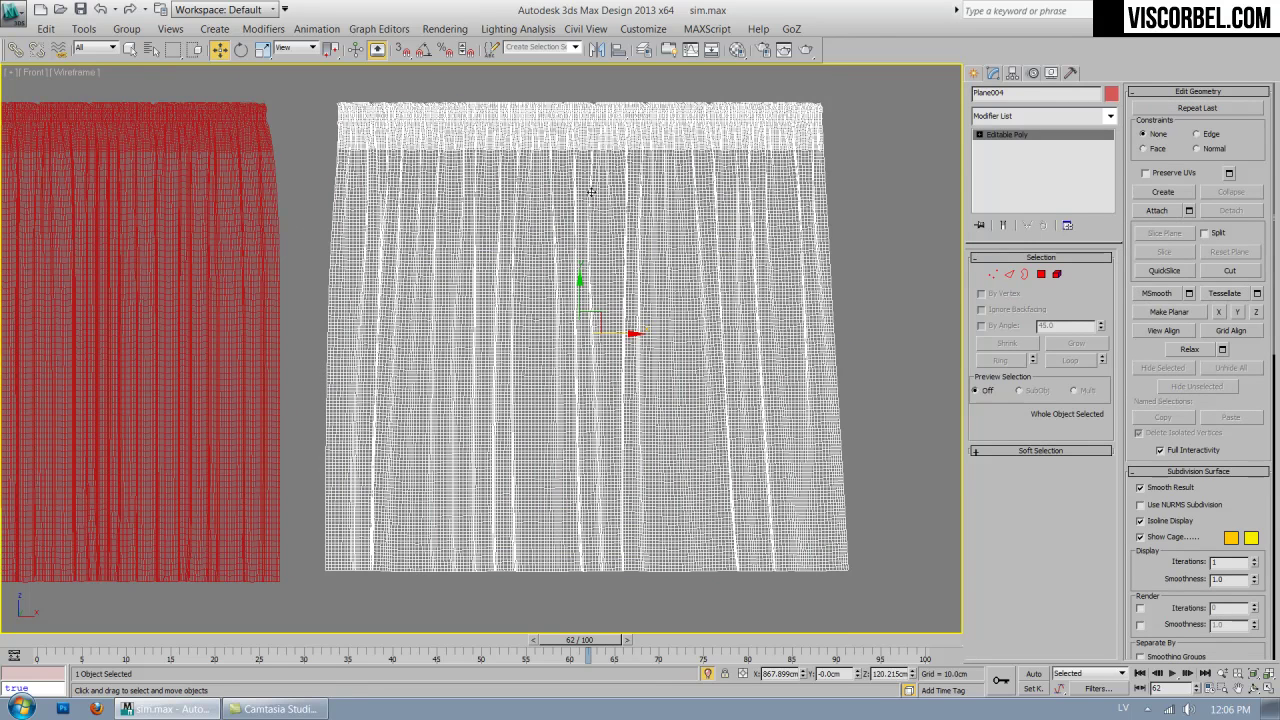
{"action": "key", "text": "F3"}
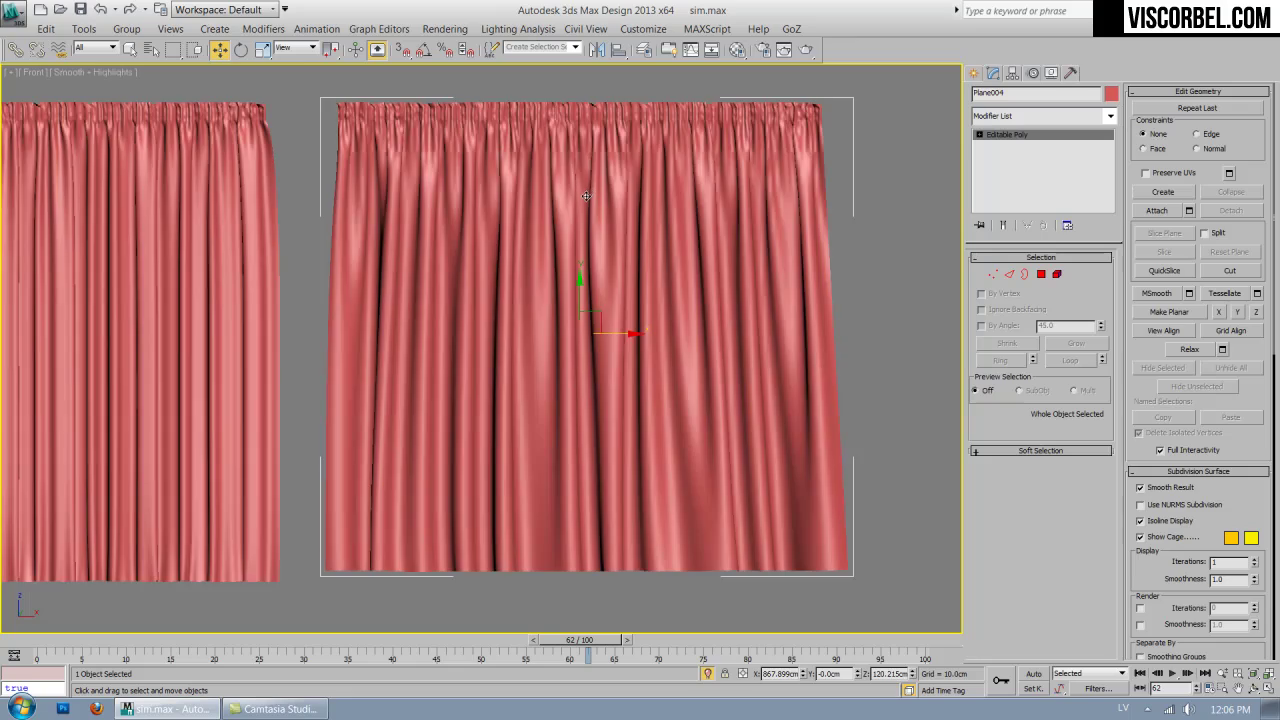
{"action": "key", "text": "F3"}
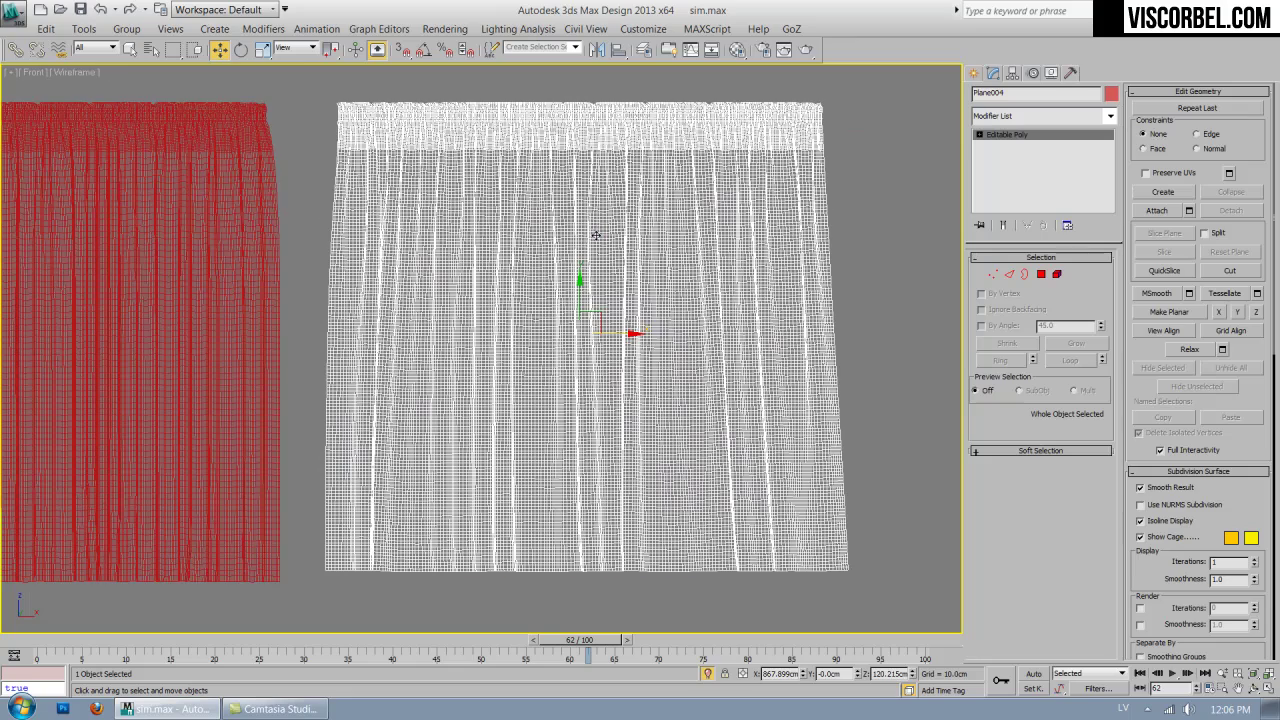
{"action": "scroll", "coordinate": [596, 240], "scroll_direction": "up", "scroll_amount": 4}
{"action": "middle_click_drag", "start_coordinate": [634, 363], "coordinate": [674, 297]}
{"action": "scroll", "coordinate": [622, 338], "scroll_direction": "down", "scroll_amount": 4}
{"action": "middle_click_drag", "start_coordinate": [622, 338], "coordinate": [651, 306]}
{"action": "scroll", "coordinate": [622, 346], "scroll_direction": "up", "scroll_amount": 3}
{"action": "scroll", "coordinate": [583, 337], "scroll_direction": "up", "scroll_amount": 3}
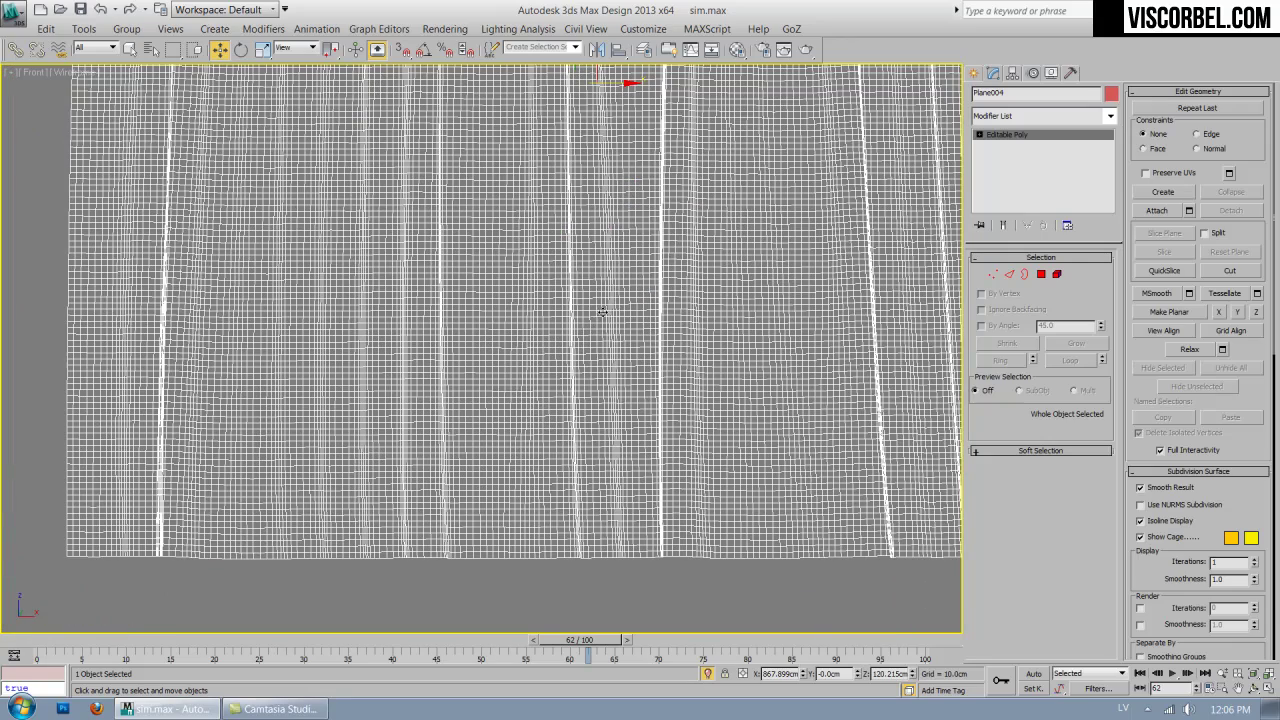
{"action": "key", "text": "2"}
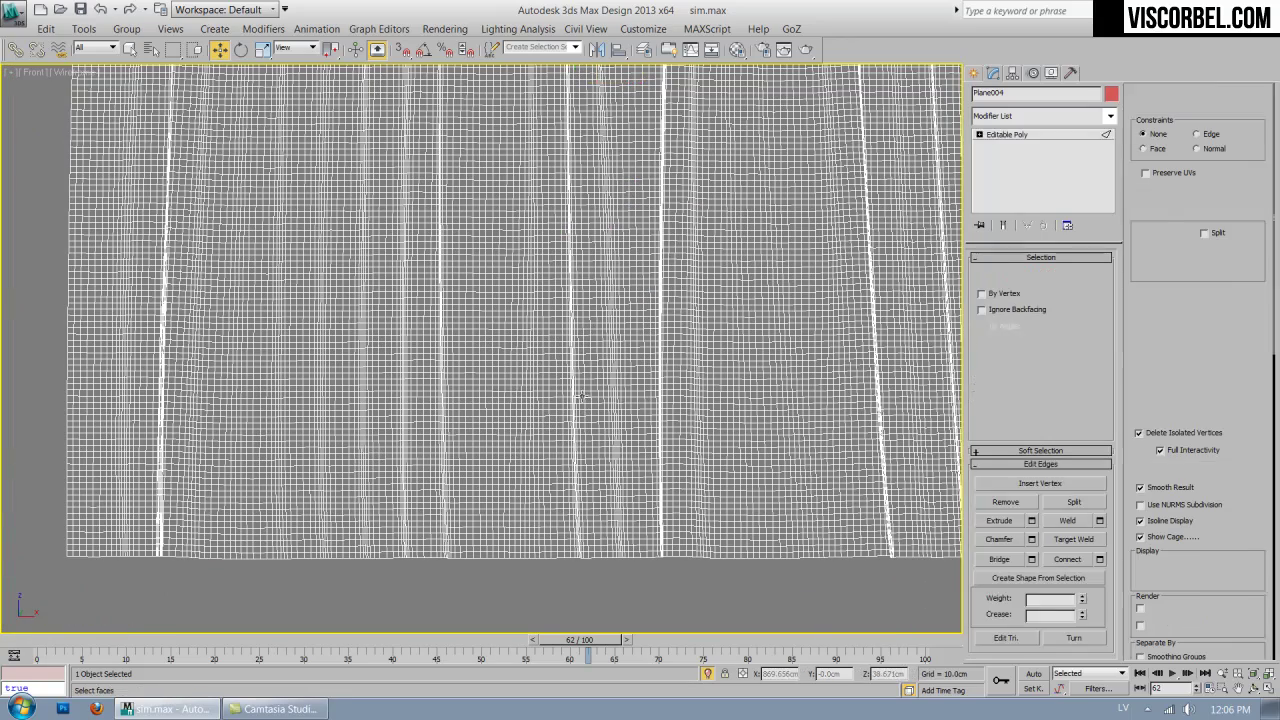
{"action": "left_click", "coordinate": [586, 389]}
{"action": "scroll", "coordinate": [553, 247], "scroll_direction": "up", "scroll_amount": 3}
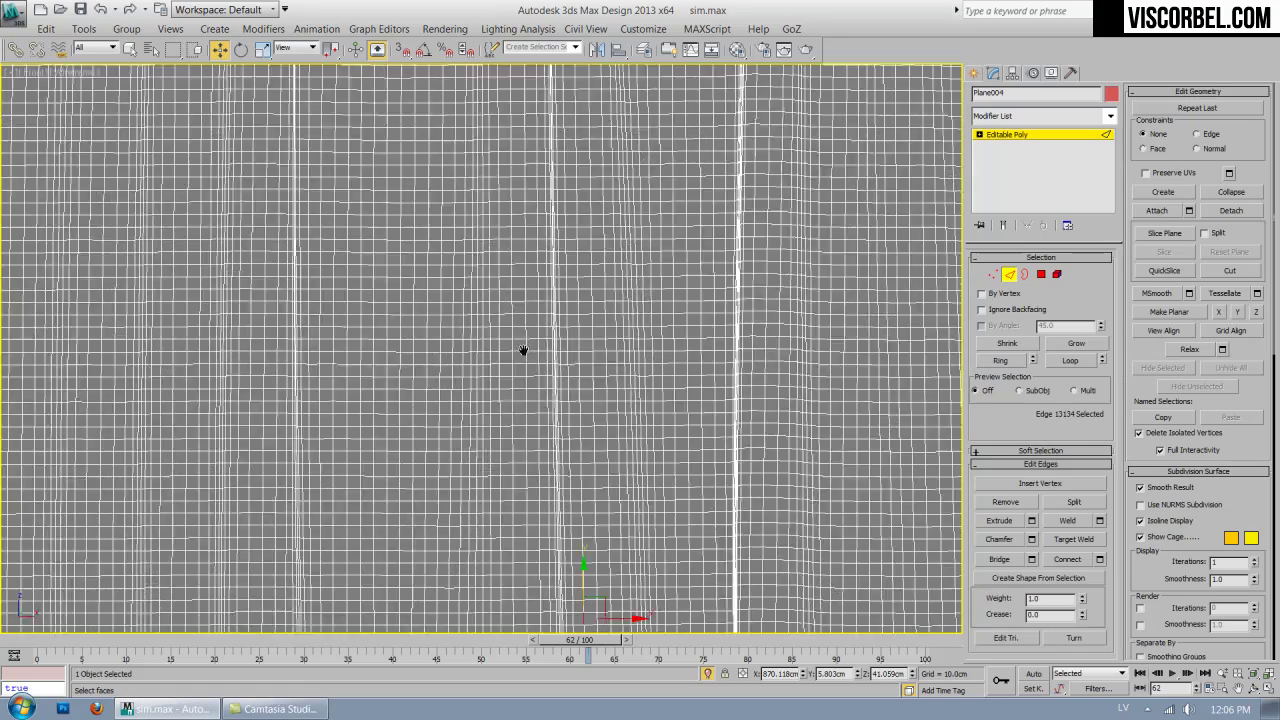
{"action": "left_click", "coordinate": [545, 275]}
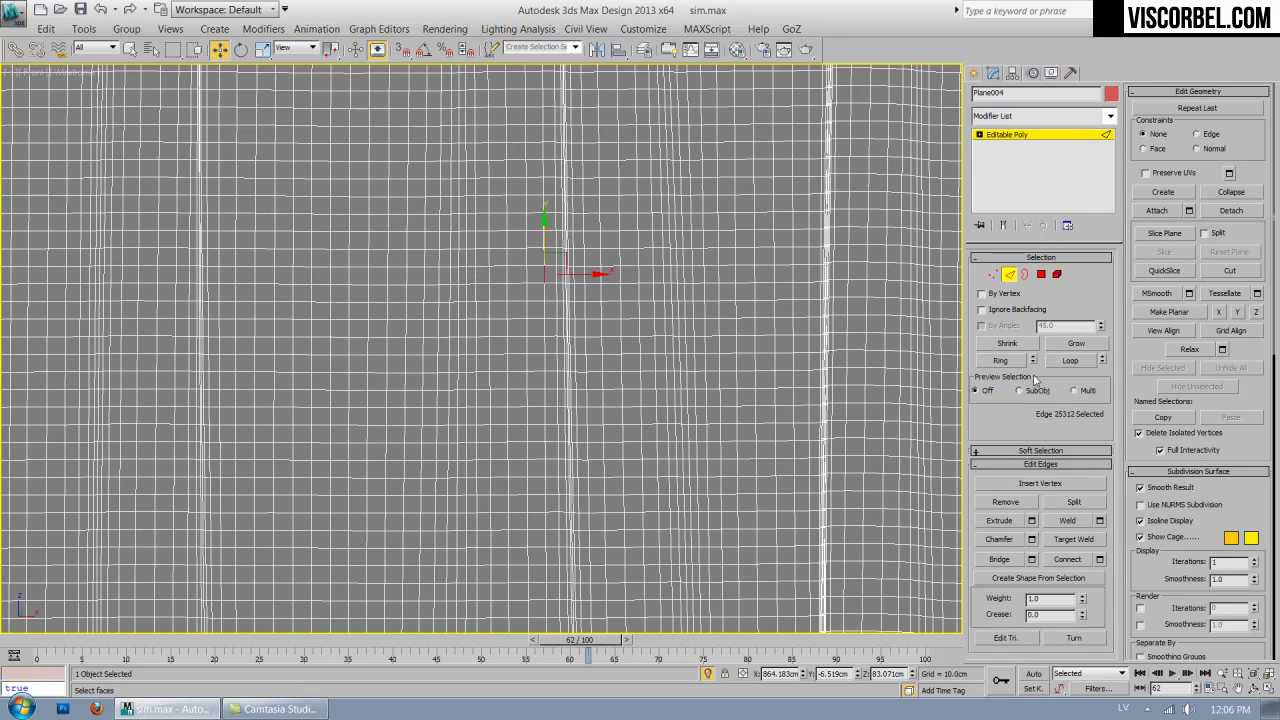
{"action": "scroll", "coordinate": [549, 257], "scroll_direction": "down", "scroll_amount": 6}
{"action": "left_click", "coordinate": [569, 308]}
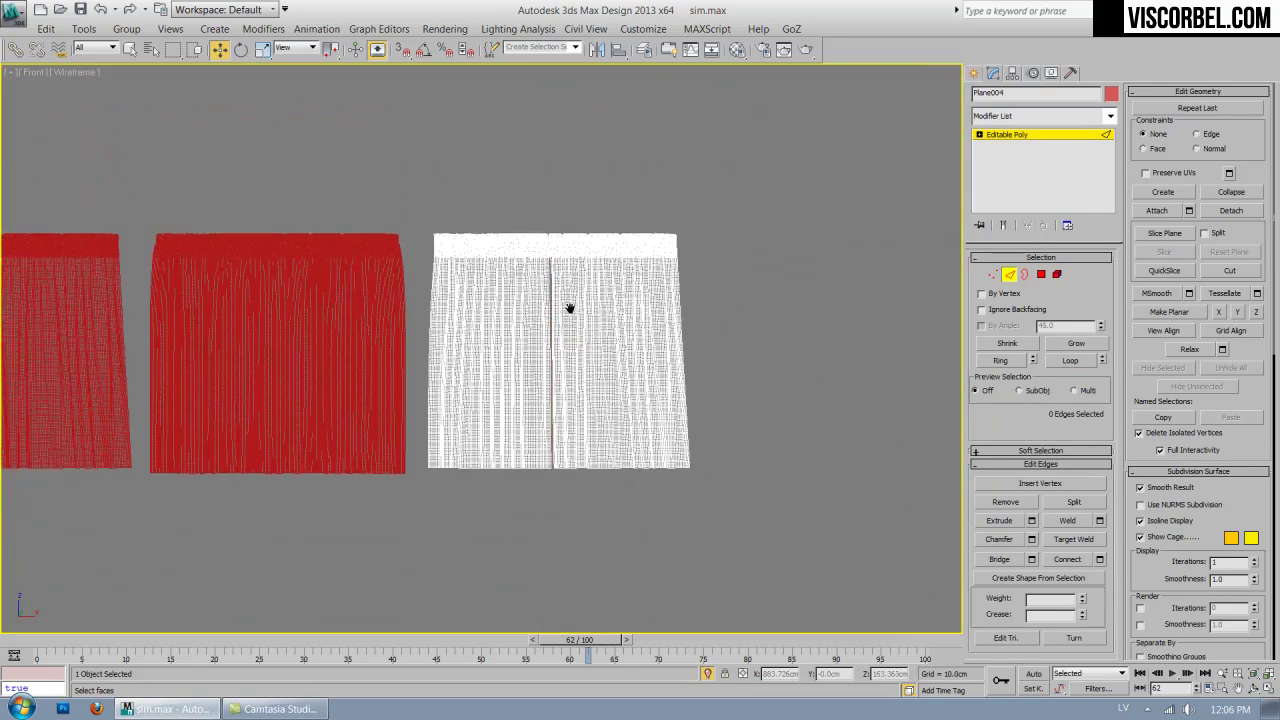
Delete the right half of the split curtain as an element, undo that, and delete the left half instead.
{"action": "scroll", "coordinate": [569, 308], "scroll_direction": "up", "scroll_amount": 2}
{"action": "key", "text": "F3"}
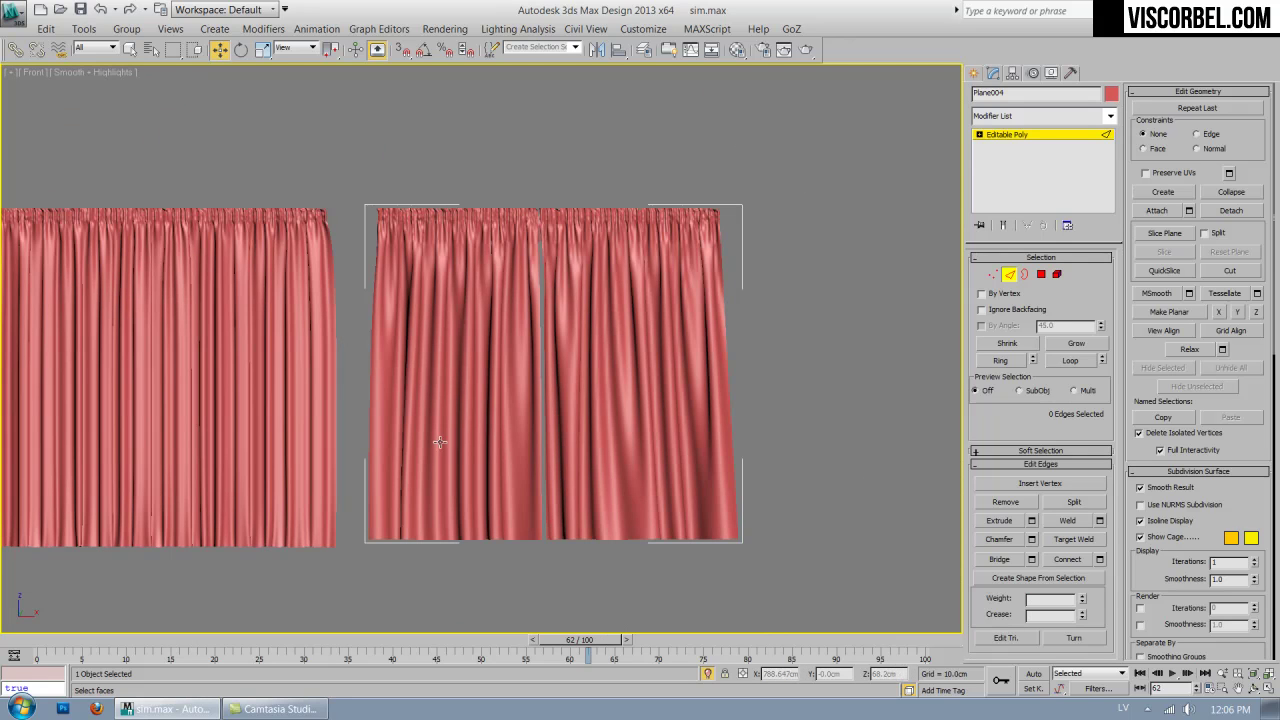
{"action": "key", "text": "5"}
{"action": "left_click", "coordinate": [588, 432]}
{"action": "key", "text": "Delete"}
{"action": "scroll", "coordinate": [571, 250], "scroll_direction": "up", "scroll_amount": 5}
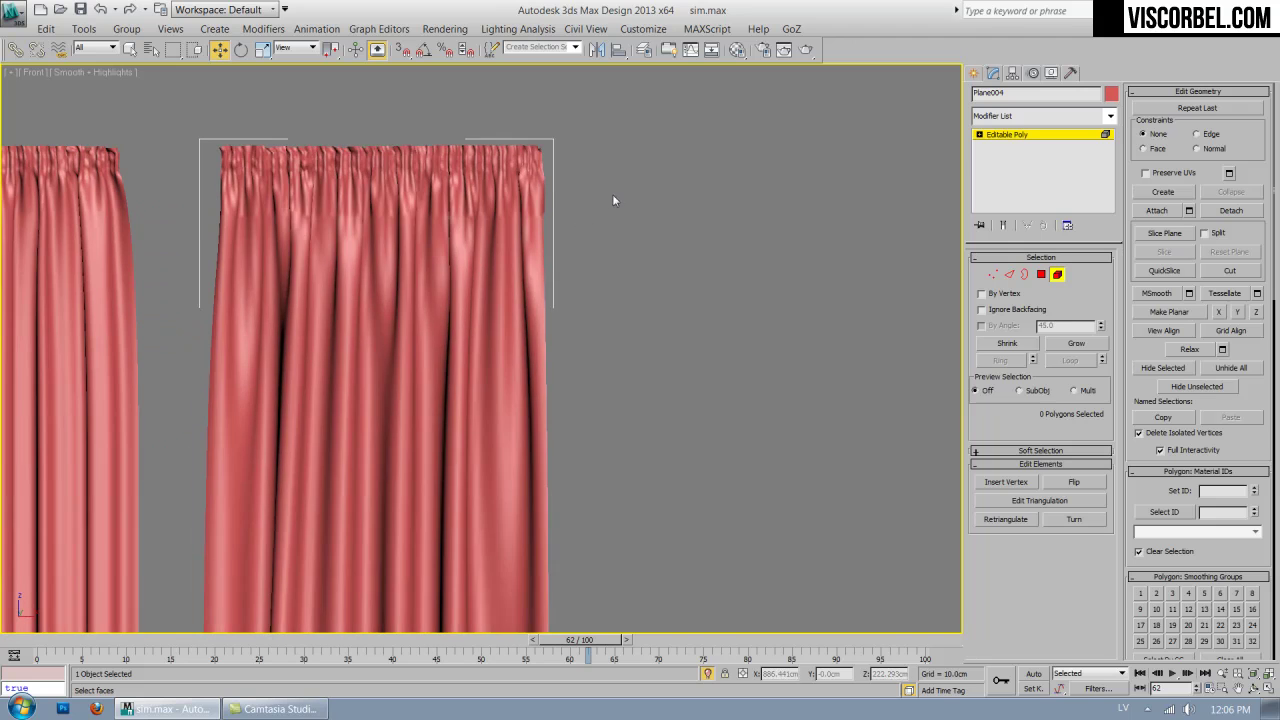
{"action": "key", "text": "ctrl+z"}
{"action": "left_click", "coordinate": [458, 448]}
{"action": "key", "text": "Delete"}
Remove the edge ring of the strip protruding along the left side of the remaining half's gathered band.
{"action": "scroll", "coordinate": [620, 380], "scroll_direction": "up", "scroll_amount": 3}
{"action": "scroll", "coordinate": [371, 400], "scroll_direction": "up", "scroll_amount": 2}
{"action": "middle_click_drag", "start_coordinate": [371, 400], "coordinate": [598, 426]}
{"action": "scroll", "coordinate": [598, 426], "scroll_direction": "up", "scroll_amount": 2}
{"action": "key", "text": "2"}
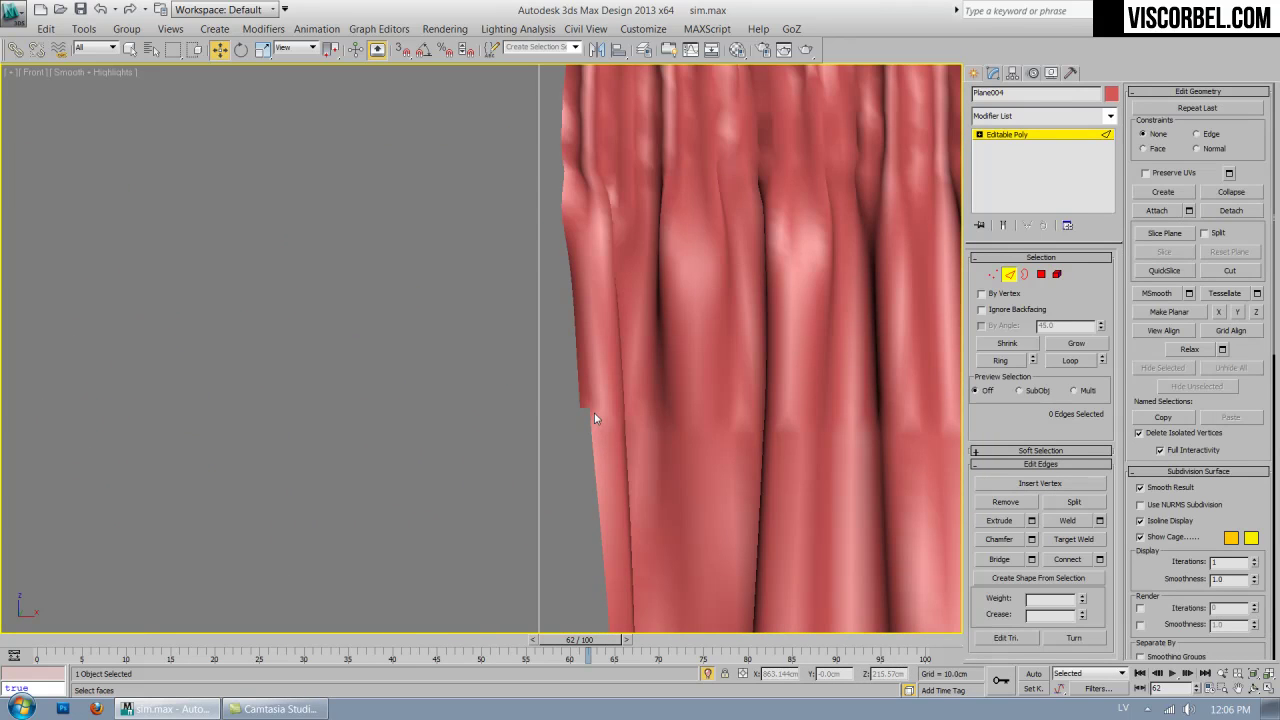
{"action": "key", "text": "F4"}
{"action": "left_click", "coordinate": [578, 404]}
{"action": "left_click", "coordinate": [1000, 360]}
{"action": "key", "text": "ctrl+BackSpace"}
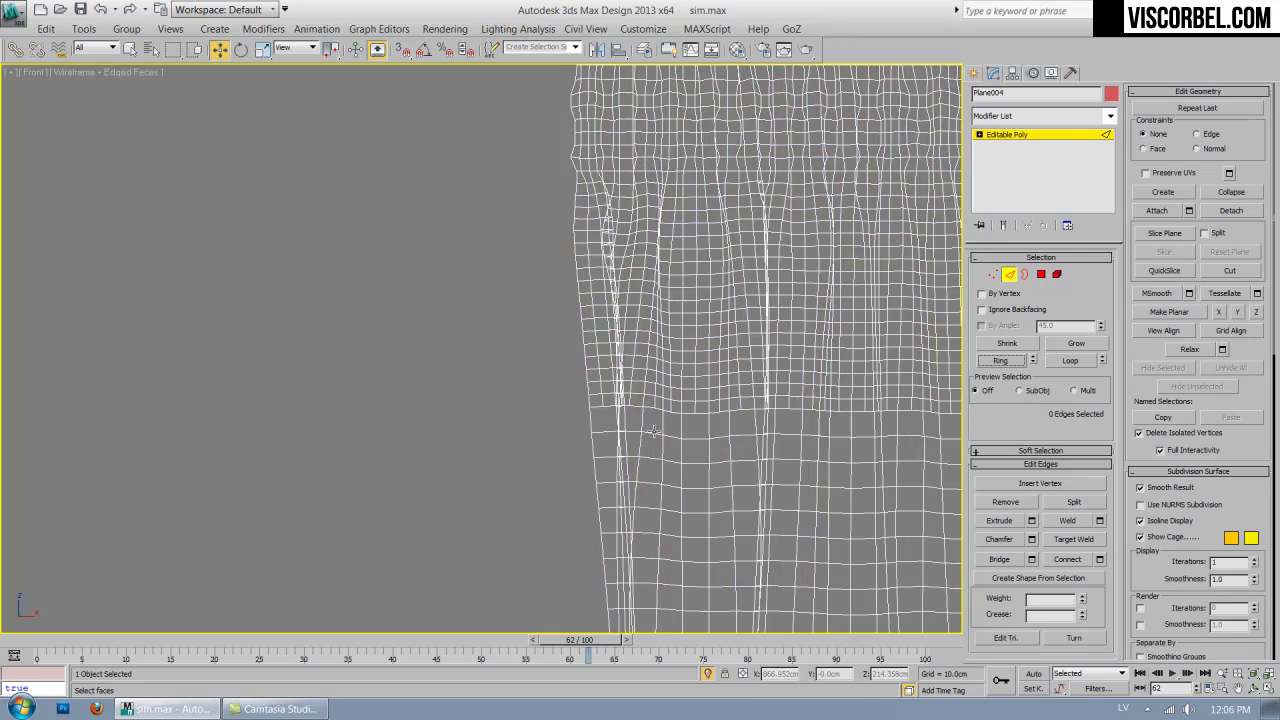
{"action": "scroll", "coordinate": [555, 250], "scroll_direction": "down", "scroll_amount": 5}
{"action": "scroll", "coordinate": [700, 378], "scroll_direction": "down", "scroll_amount": 5}
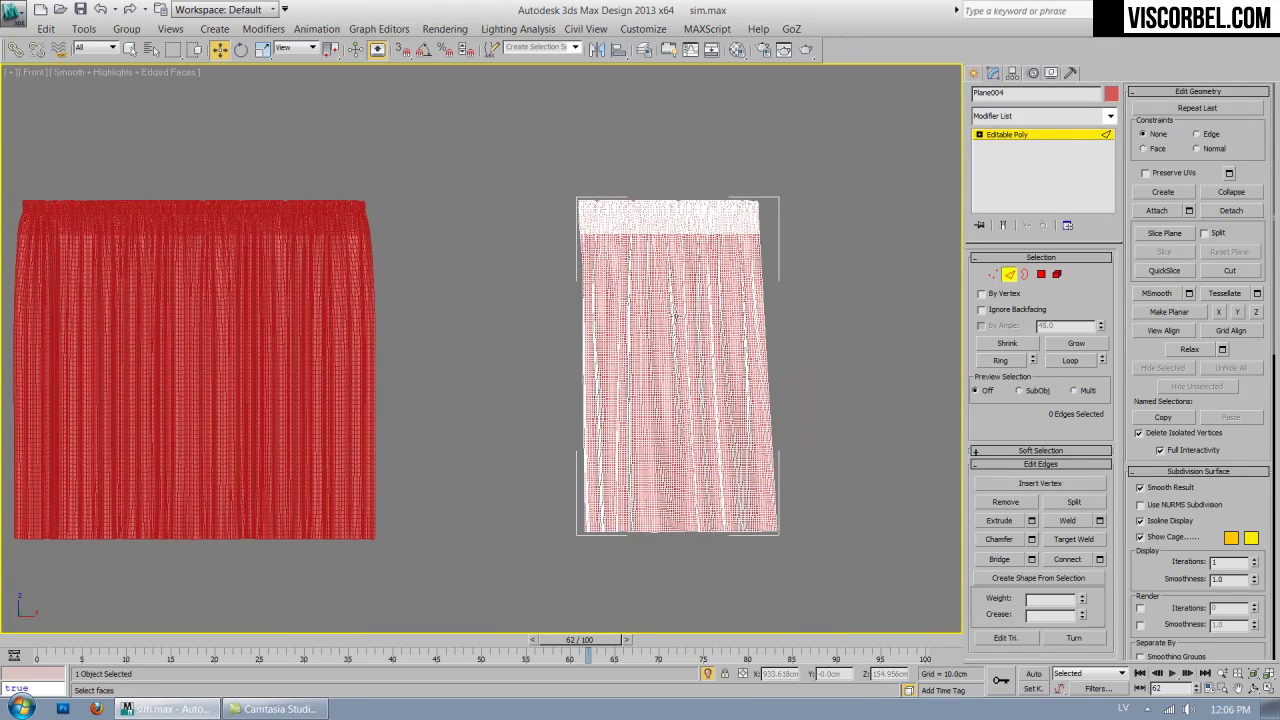
Leave sub-object editing and move the half curtain toward the other curtains, to about X 803 cm.
{"action": "key", "text": "1"}
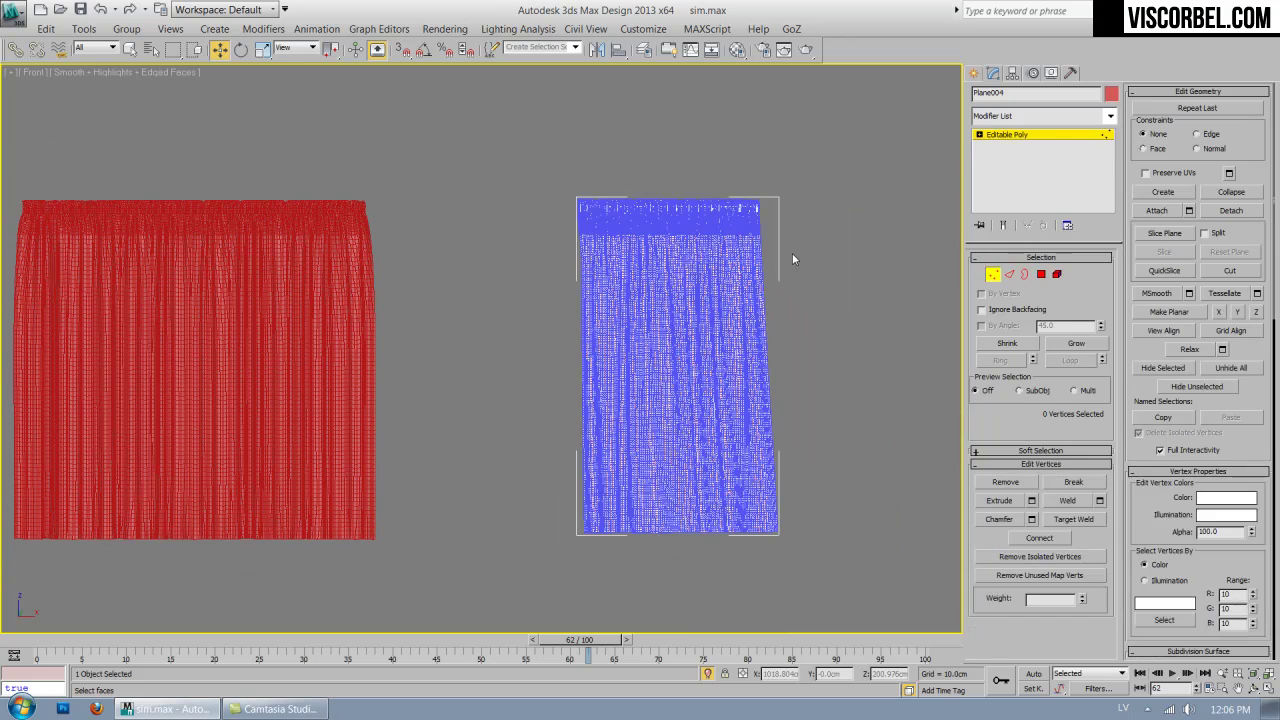
{"action": "key", "text": "1"}
{"action": "key", "text": "F4"}
{"action": "scroll", "coordinate": [759, 273], "scroll_direction": "down", "scroll_amount": 3}
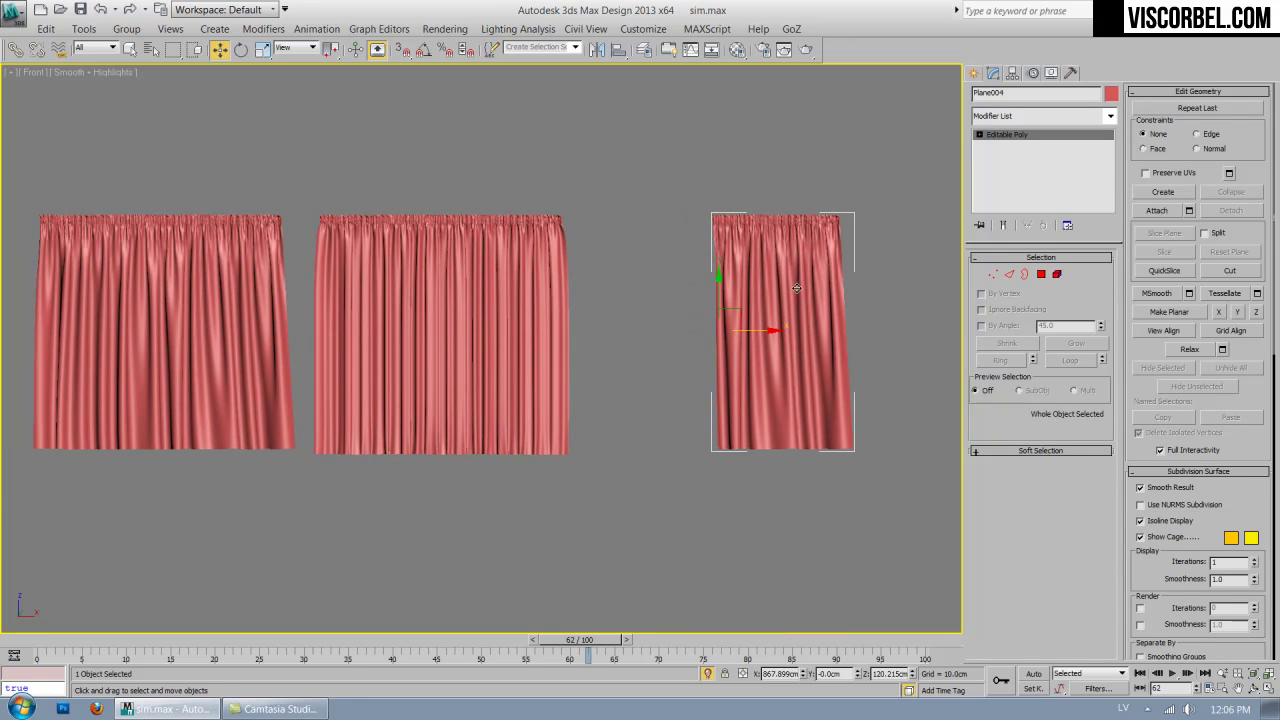
{"action": "left_click_drag", "start_coordinate": [768, 332], "coordinate": [709, 330]}
{"action": "scroll", "coordinate": [650, 340], "scroll_direction": "up", "scroll_amount": 5}
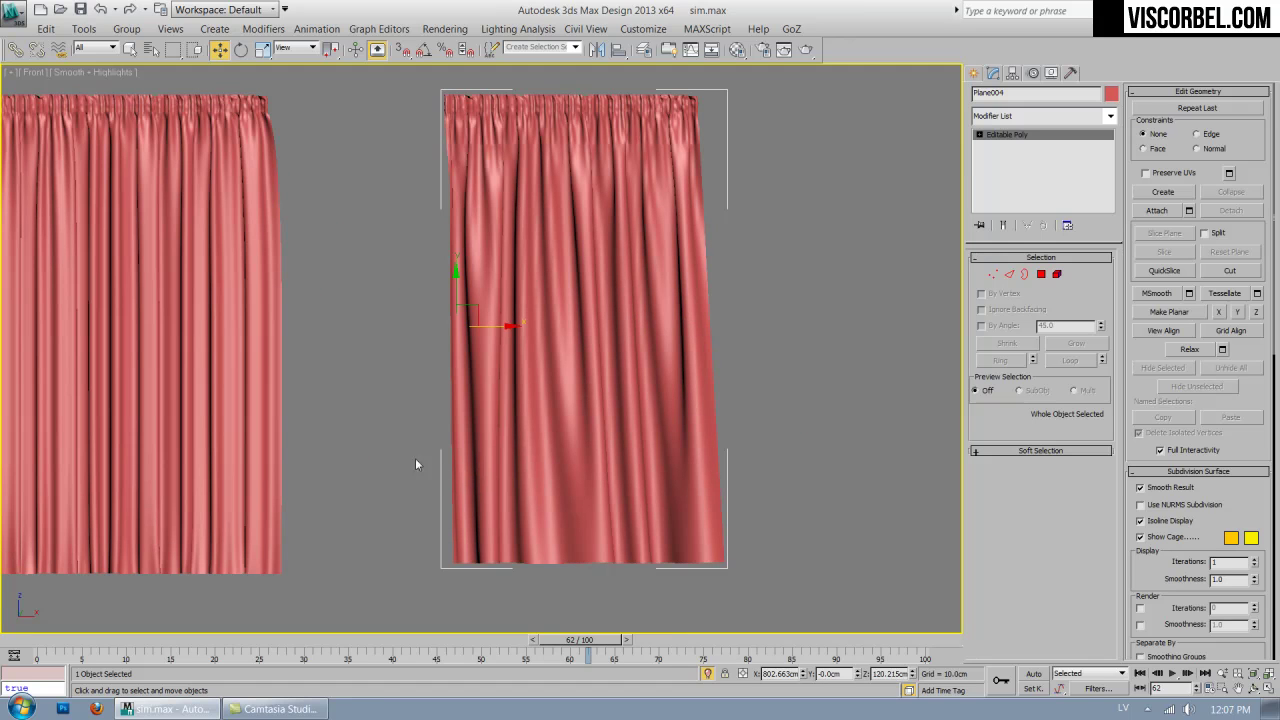
{"action": "left_click", "coordinate": [807, 205]}
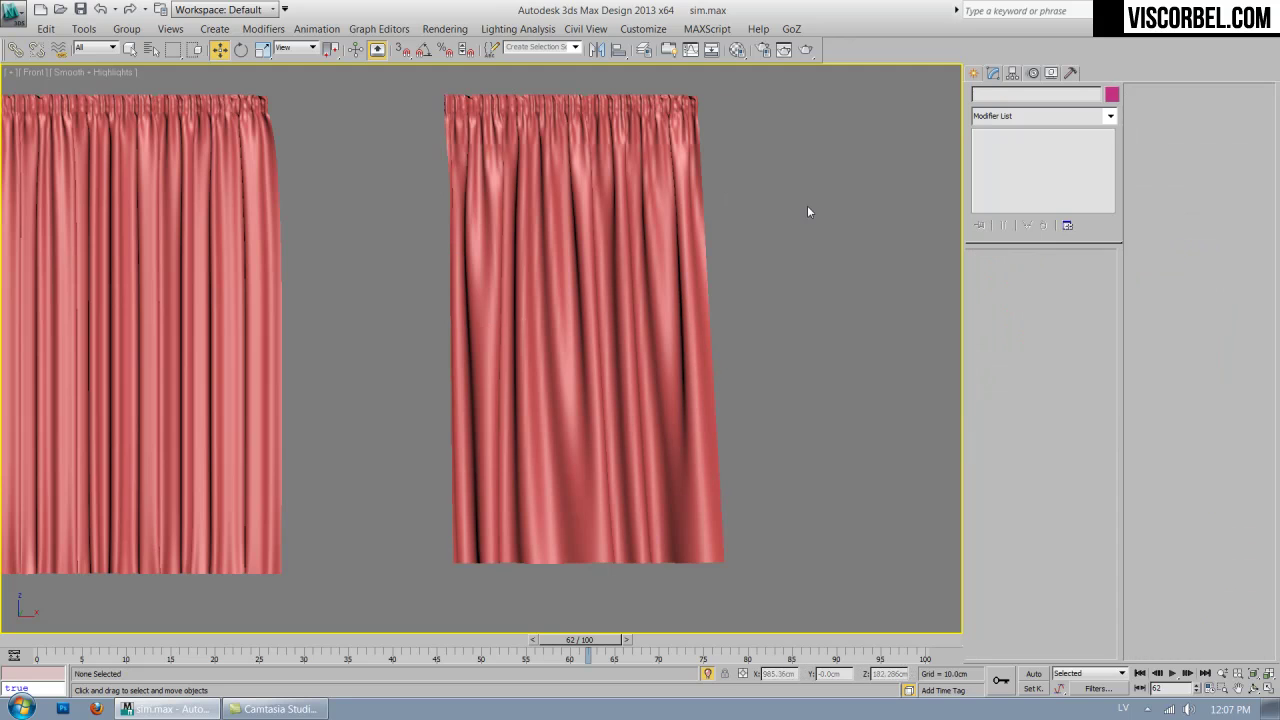
{"action": "key", "text": "F4"}
{"action": "left_click", "coordinate": [561, 315]}
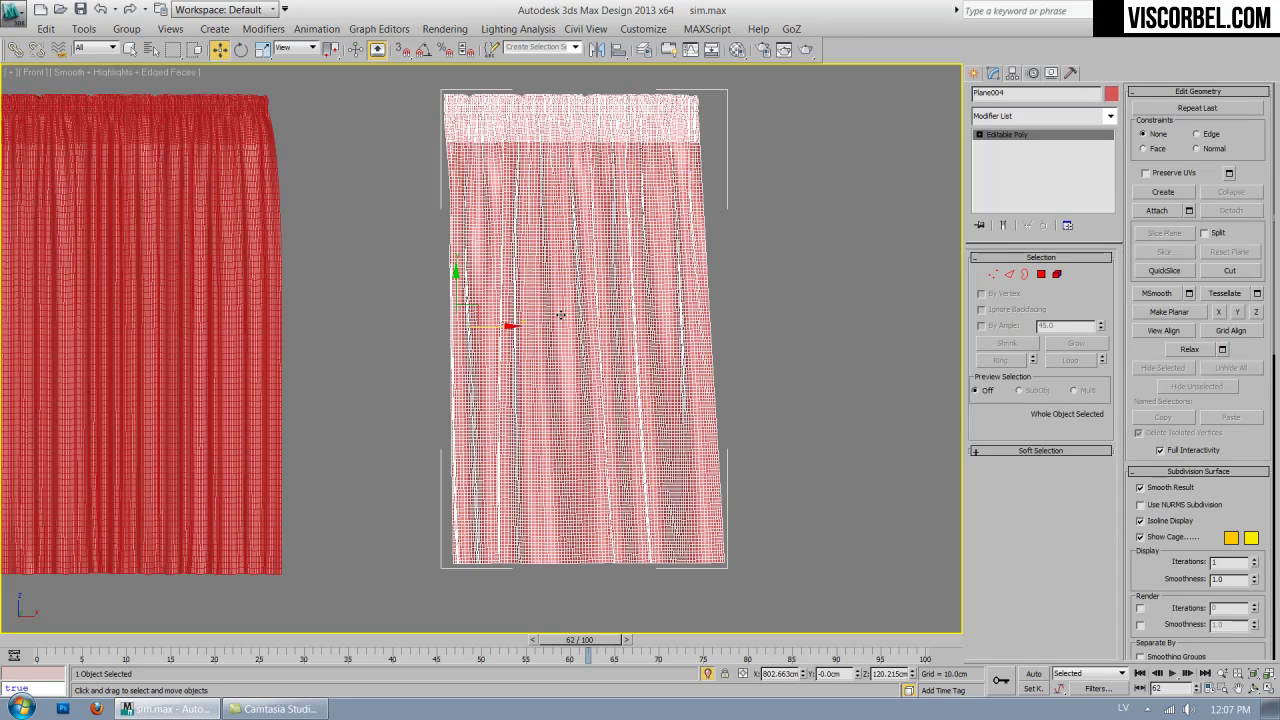
{"action": "key", "text": "F4"}
{"action": "left_click", "coordinate": [707, 309]}
{"action": "left_click", "coordinate": [683, 338]}
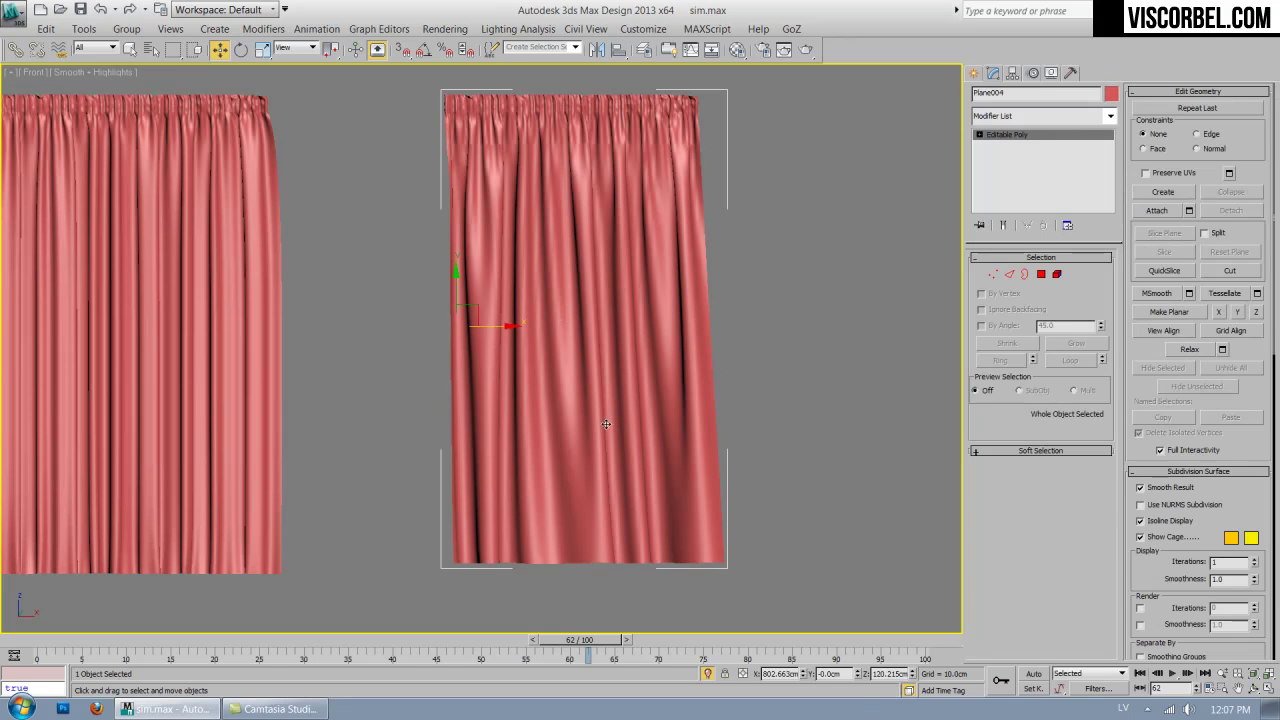
Create a box across the lower part of the half curtain, about 159 cm wide, 5.5 cm long and 52 cm high.
{"action": "left_click", "coordinate": [815, 328]}
{"action": "right_click", "coordinate": [815, 328]}
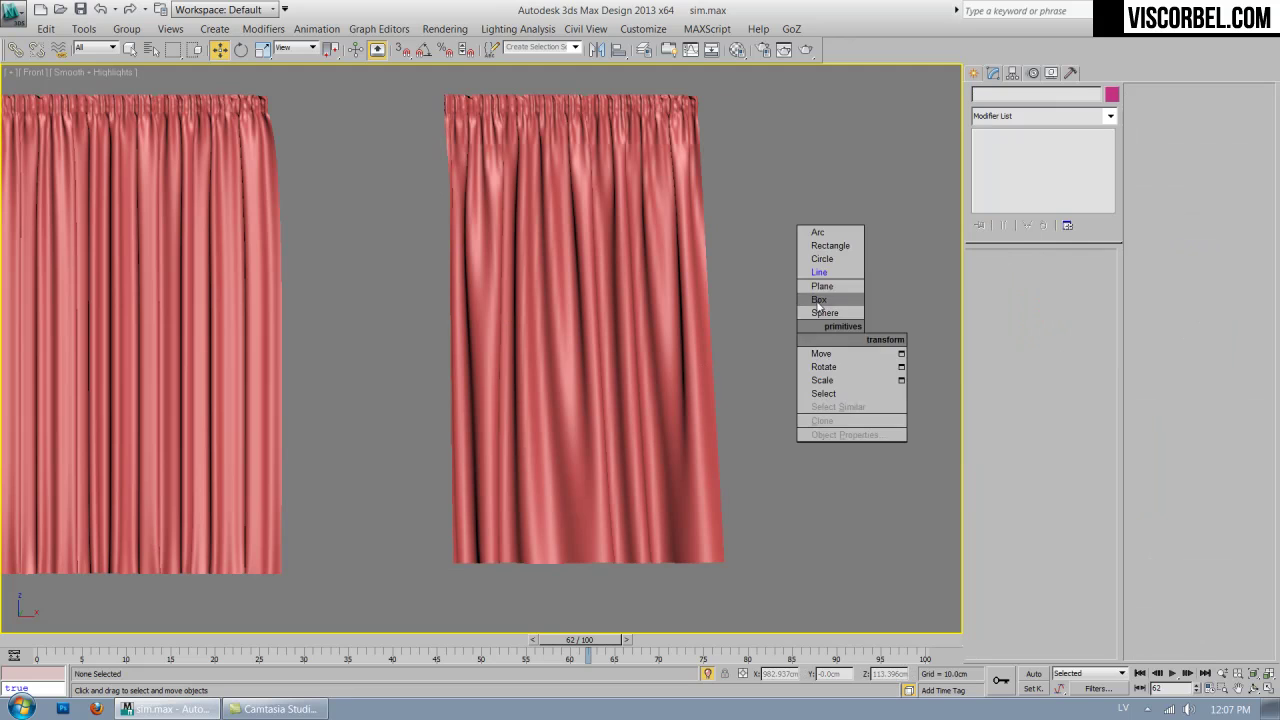
{"action": "left_click", "coordinate": [825, 251]}
{"action": "left_click_drag", "start_coordinate": [430, 415], "coordinate": [740, 424]}
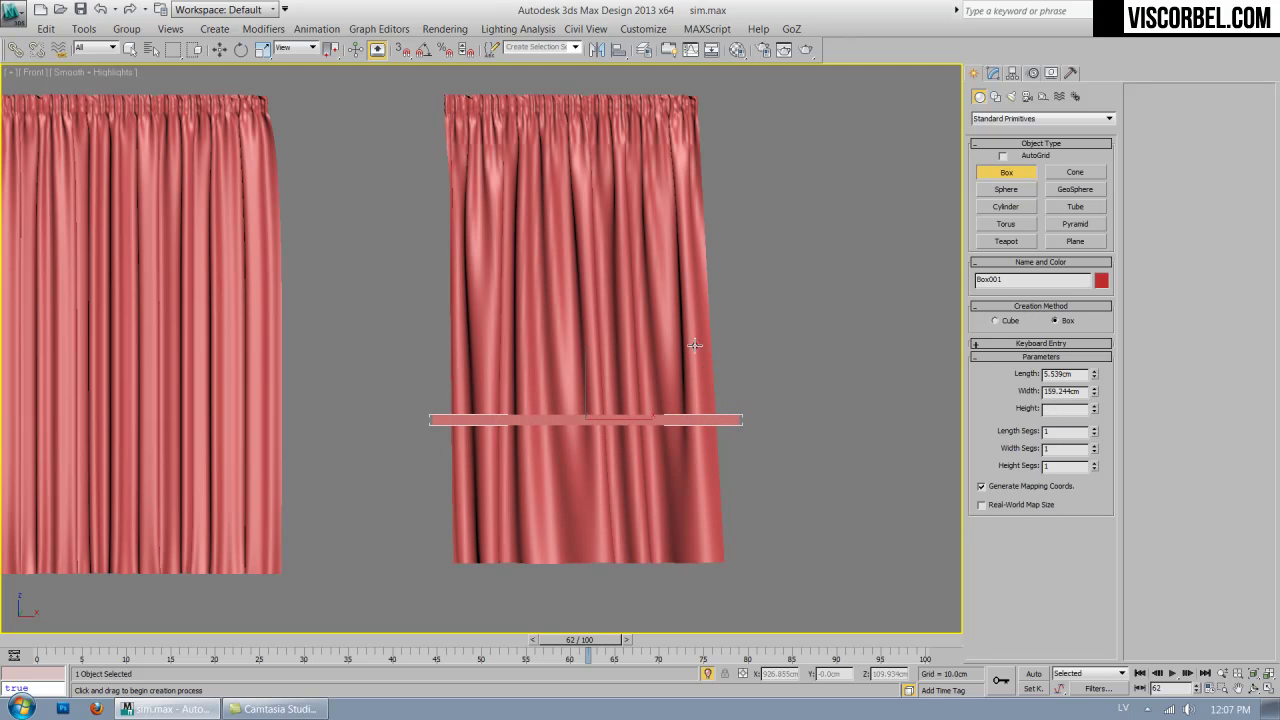
{"action": "left_click", "coordinate": [694, 345]}
Move the box in the top view to about Y 24 cm so it surrounds the curtain's folds, and show the scene in wireframe.
{"action": "key", "text": "t"}
{"action": "key", "text": "z"}
{"action": "scroll", "coordinate": [614, 420], "scroll_direction": "down", "scroll_amount": 2}
{"action": "middle_click_drag", "start_coordinate": [614, 420], "coordinate": [643, 501]}
{"action": "key", "text": "w"}
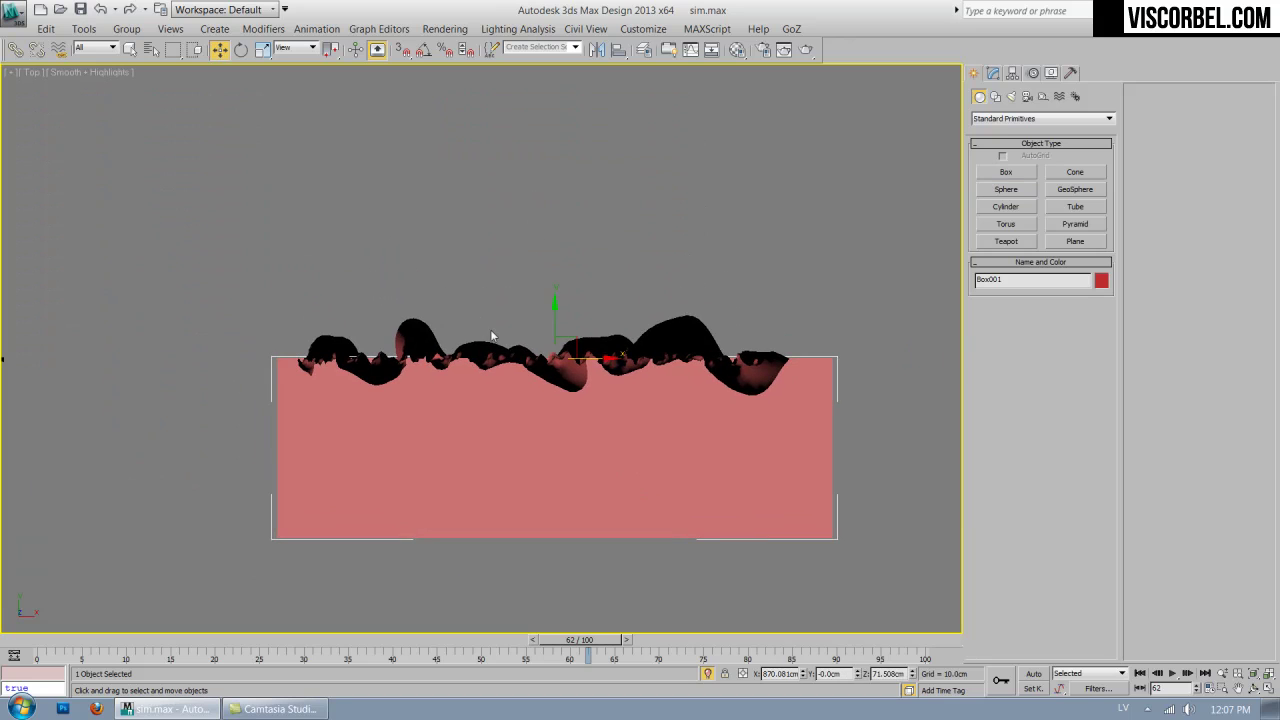
{"action": "left_click_drag", "start_coordinate": [558, 325], "coordinate": [557, 241]}
{"action": "key", "text": "F3"}
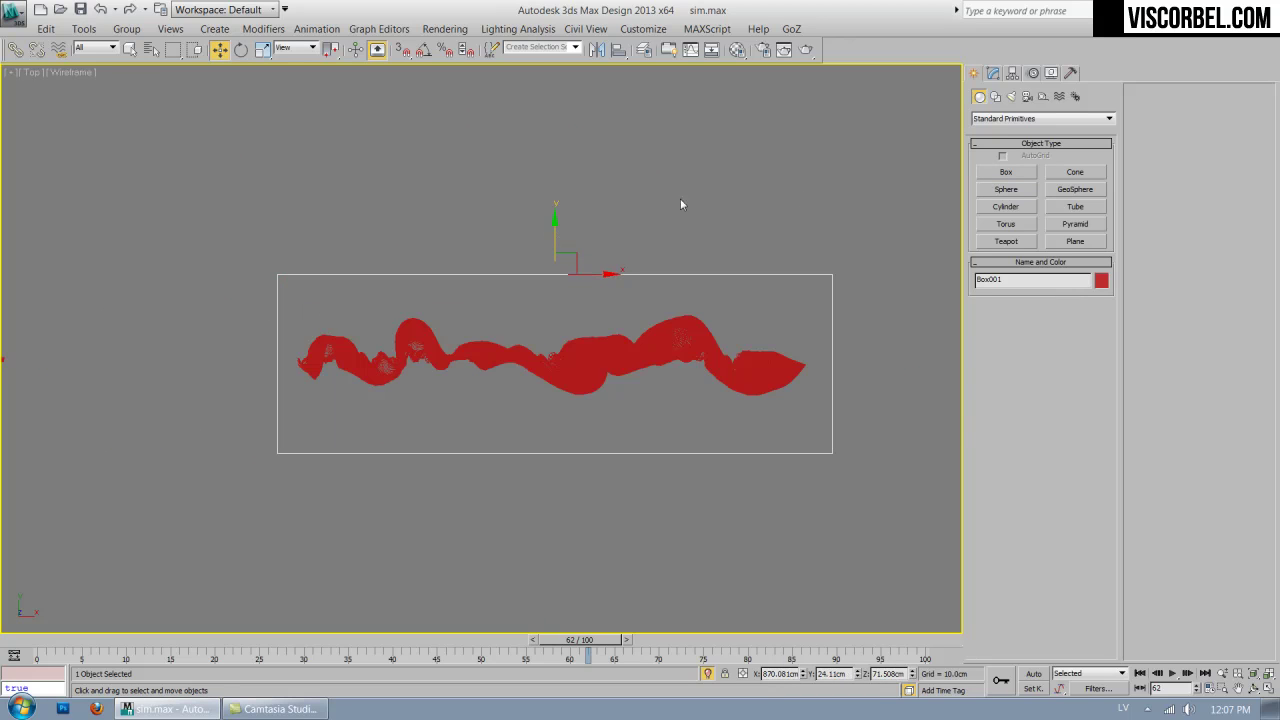
Reduce the box's height to about 25.5 cm and move it to about Y 13 cm so it fits closely around the folds.
{"action": "left_click", "coordinate": [992, 73]}
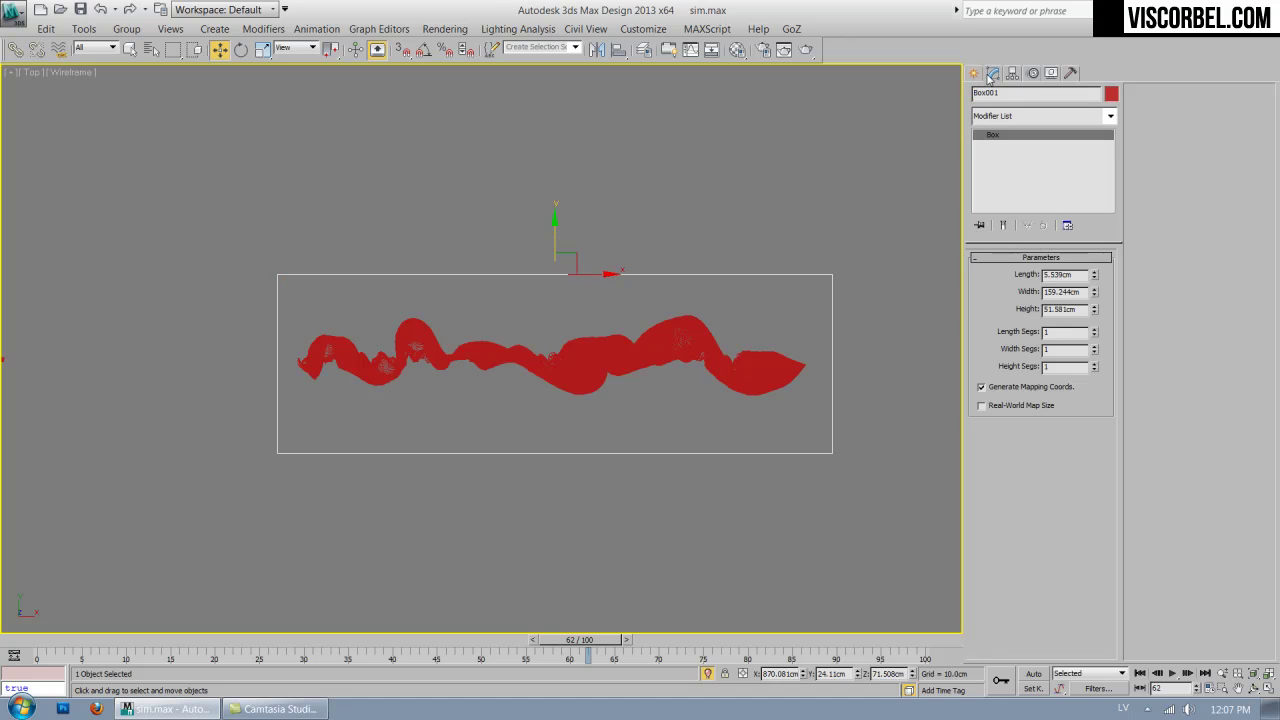
{"action": "left_click_drag", "start_coordinate": [1094, 276], "coordinate": [1092, 332]}
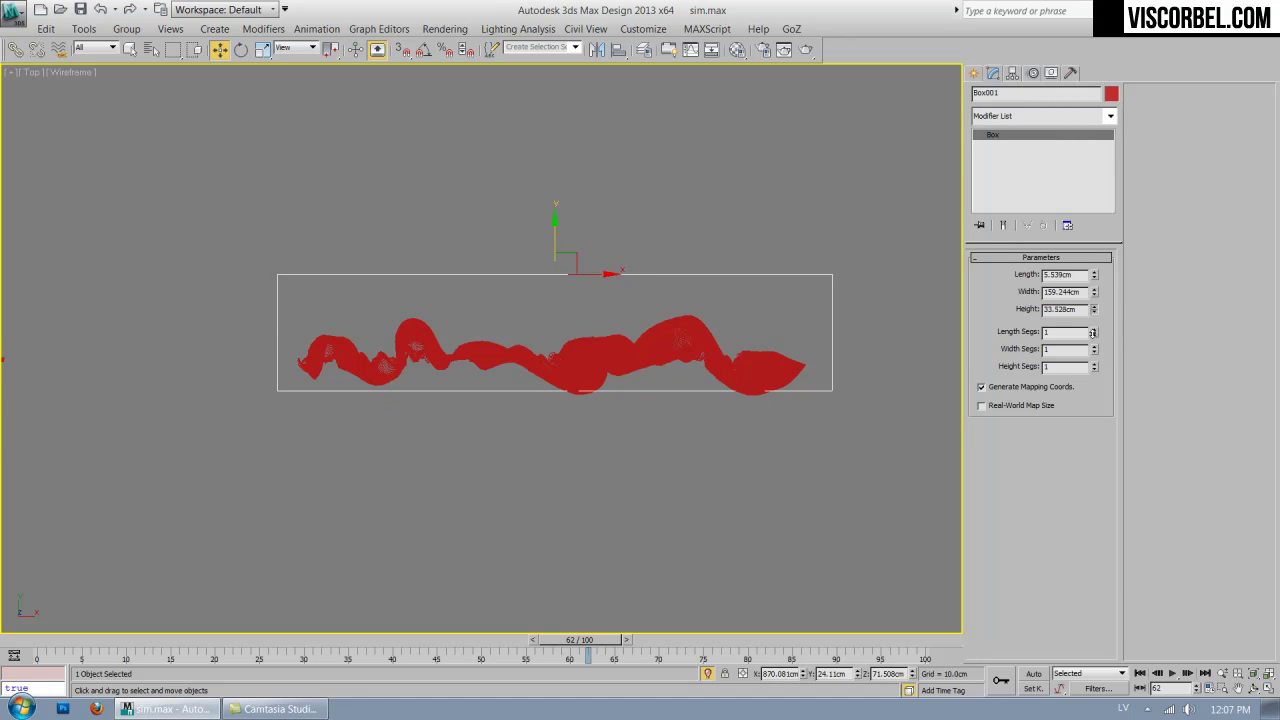
{"action": "left_click_drag", "start_coordinate": [555, 241], "coordinate": [555, 279]}
{"action": "left_click_drag", "start_coordinate": [1094, 310], "coordinate": [1090, 328]}
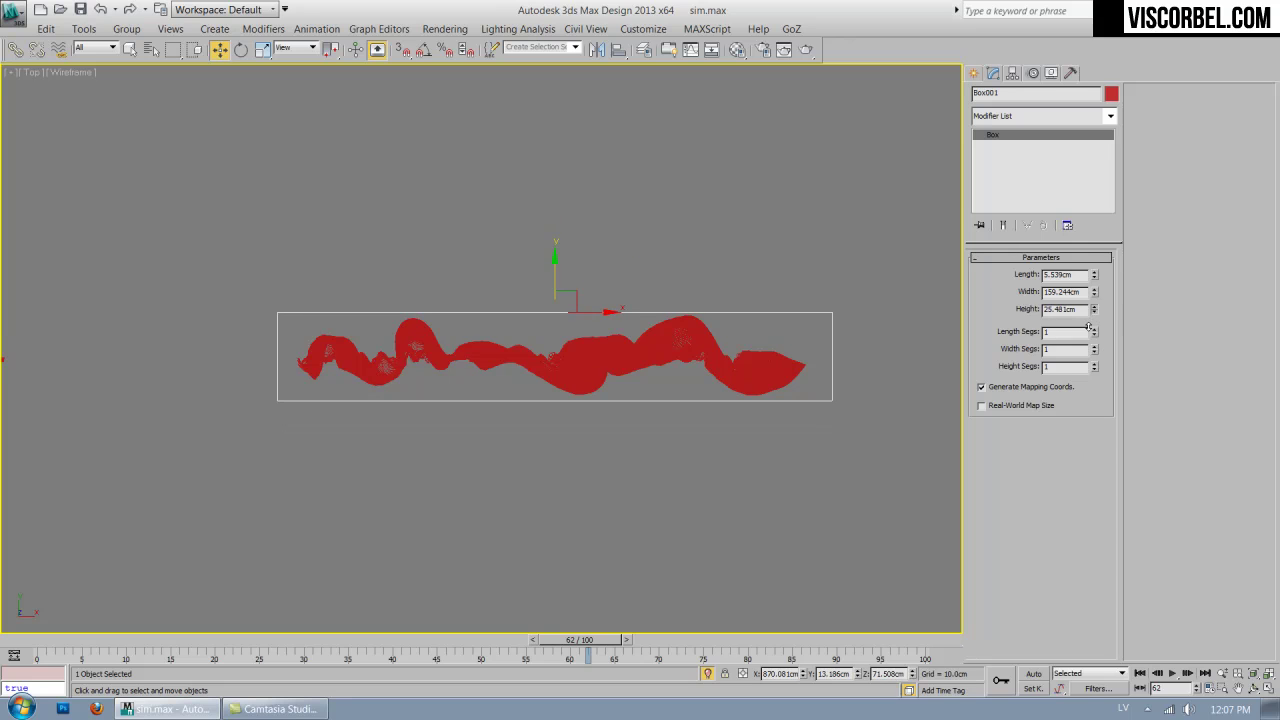
Reduce the box's width to about 146.5 cm in the front view and return the scene to shaded display.
{"action": "key", "text": "f"}
{"action": "scroll", "coordinate": [808, 389], "scroll_direction": "up", "scroll_amount": 2}
{"action": "scroll", "coordinate": [808, 389], "scroll_direction": "down", "scroll_amount": 2}
{"action": "mouse_move", "coordinate": [808, 389]}
{"action": "middle_mouse_down"}
{"action": "mouse_move", "coordinate": [929, 423]}
{"action": "mouse_move", "coordinate": [831, 392]}
{"action": "middle_mouse_up"}
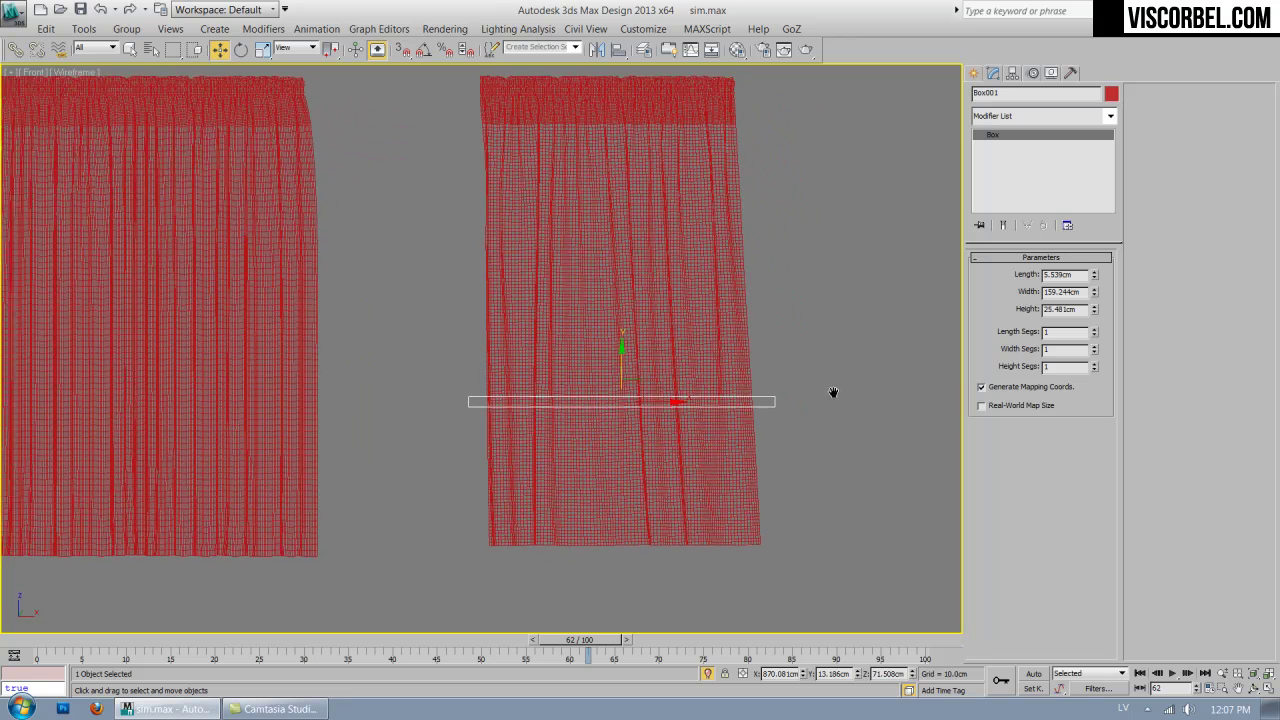
{"action": "scroll", "coordinate": [900, 388], "scroll_direction": "up", "scroll_amount": 2}
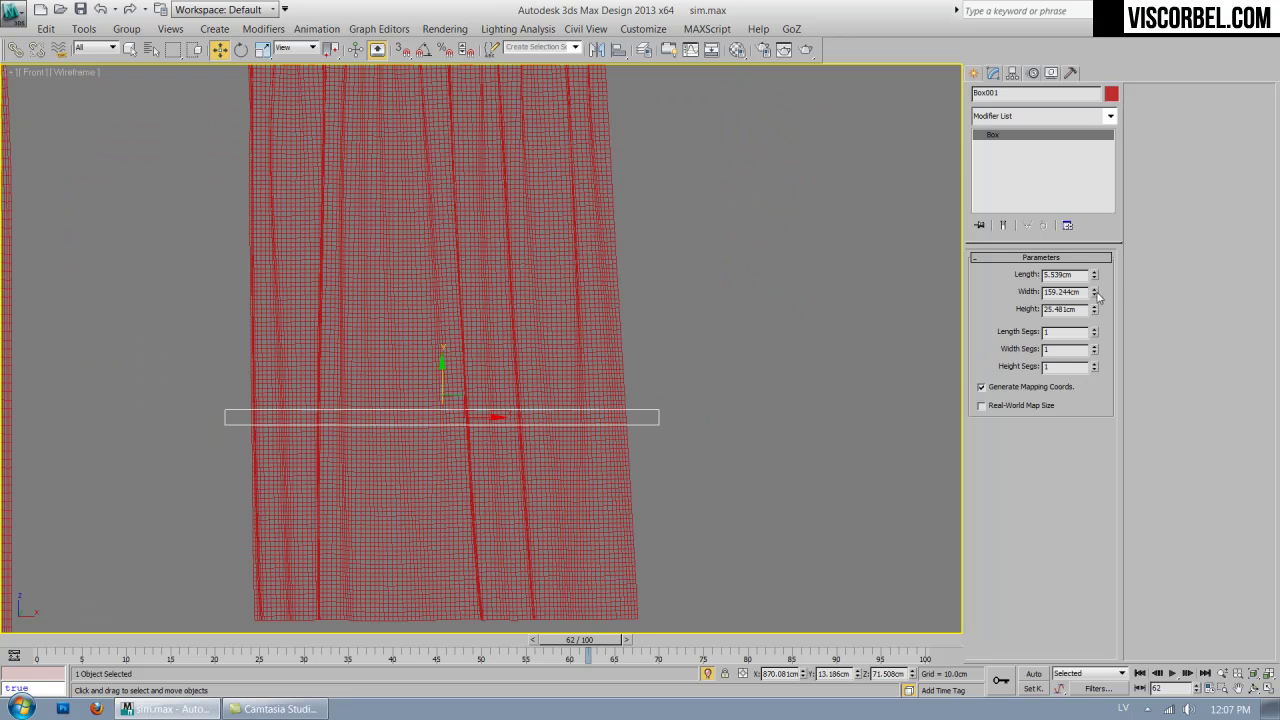
{"action": "left_click_drag", "start_coordinate": [1095, 297], "coordinate": [1094, 299]}
{"action": "middle_click_drag", "start_coordinate": [499, 440], "coordinate": [534, 397]}
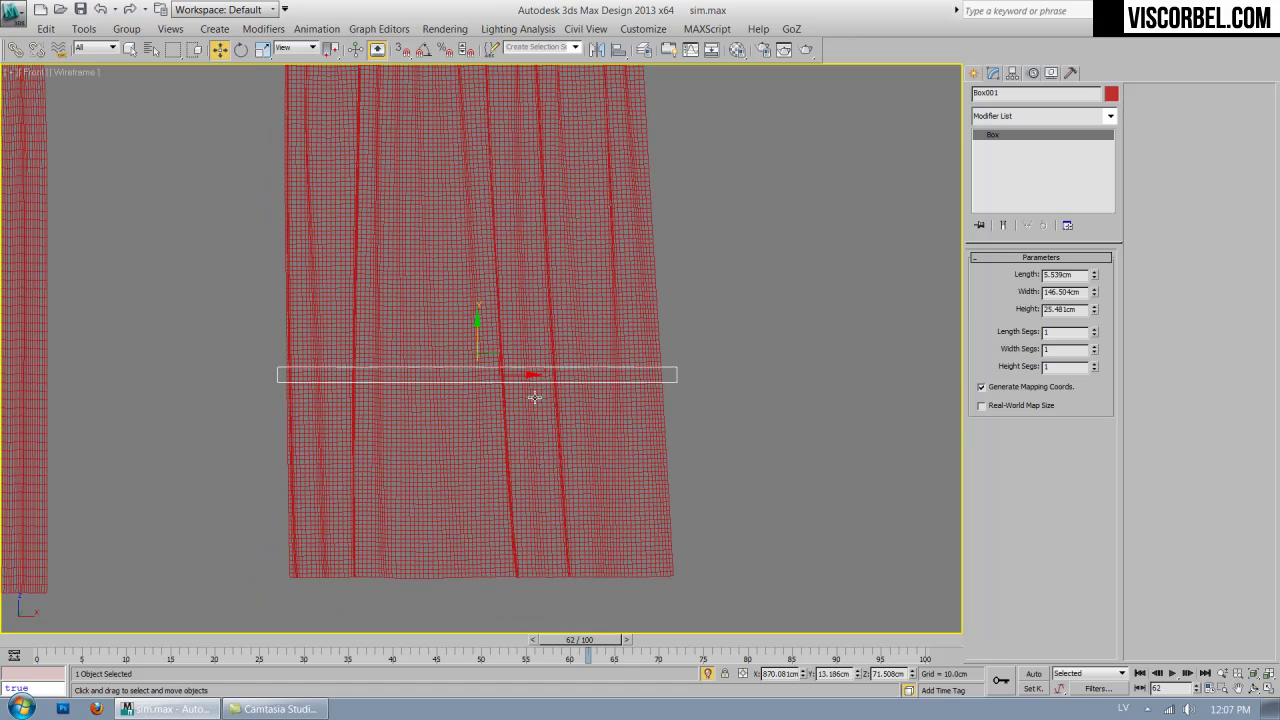
{"action": "key", "text": "F3"}
{"action": "scroll", "coordinate": [474, 364], "scroll_direction": "down", "scroll_amount": 2}
{"action": "mouse_move", "coordinate": [474, 364]}
{"action": "middle_mouse_down"}
{"action": "mouse_move", "coordinate": [542, 374]}
{"action": "mouse_move", "coordinate": [596, 423]}
{"action": "middle_mouse_up"}
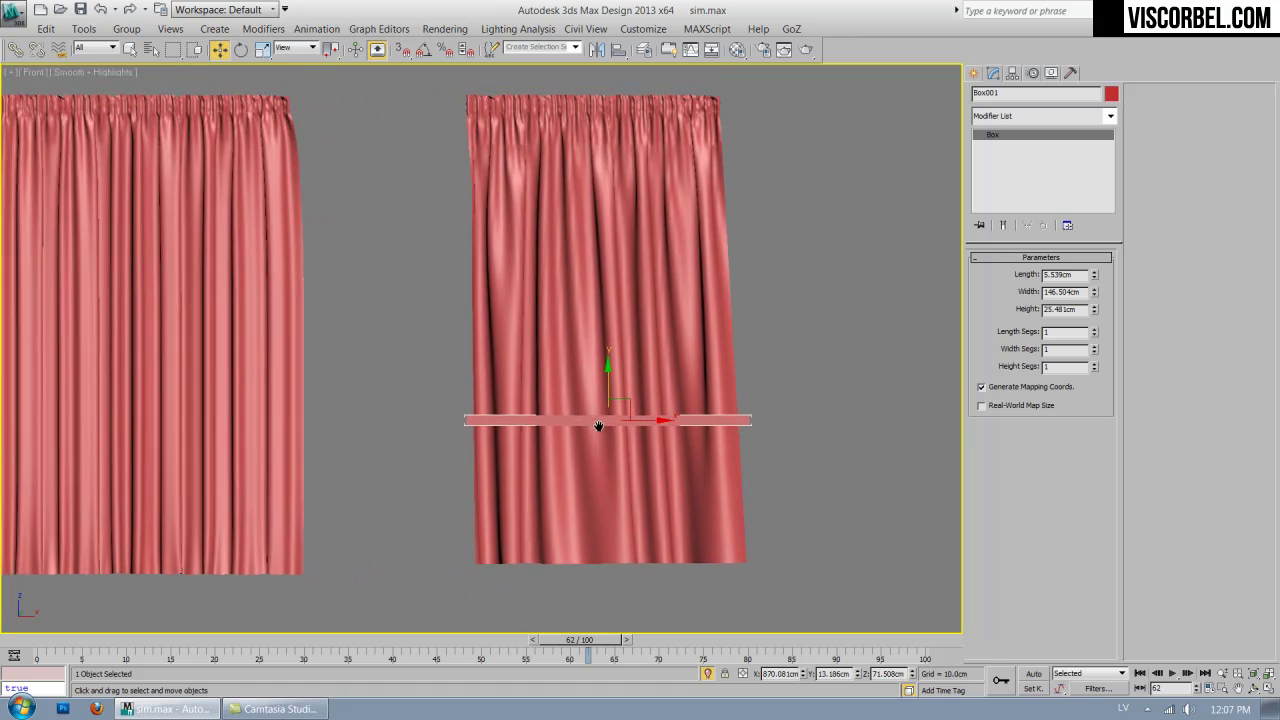
{"action": "scroll", "coordinate": [593, 422], "scroll_direction": "down", "scroll_amount": 2}
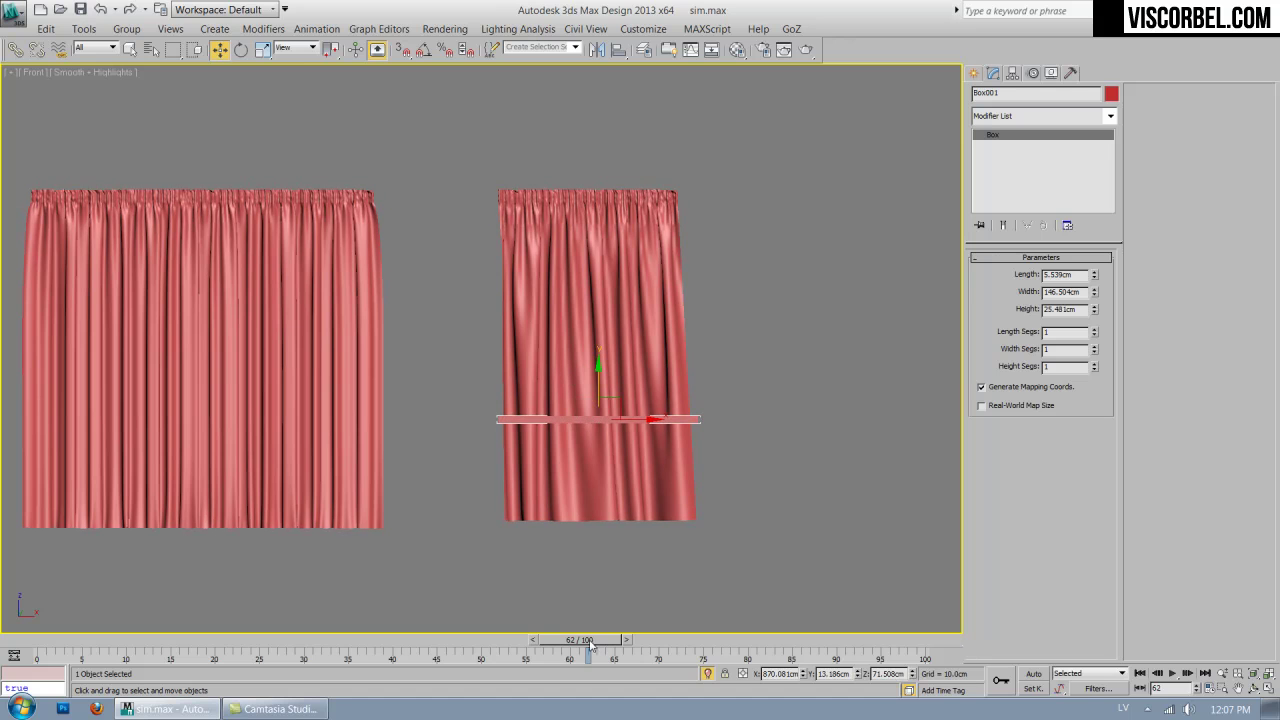
Return the timeline to frame 0 and hide the flat plane beside the curtains.
{"action": "left_click_drag", "start_coordinate": [589, 643], "coordinate": [13, 648]}
{"action": "key", "text": "w"}
{"action": "scroll", "coordinate": [408, 366], "scroll_direction": "down", "scroll_amount": 2}
{"action": "scroll", "coordinate": [286, 366], "scroll_direction": "down", "scroll_amount": 2}
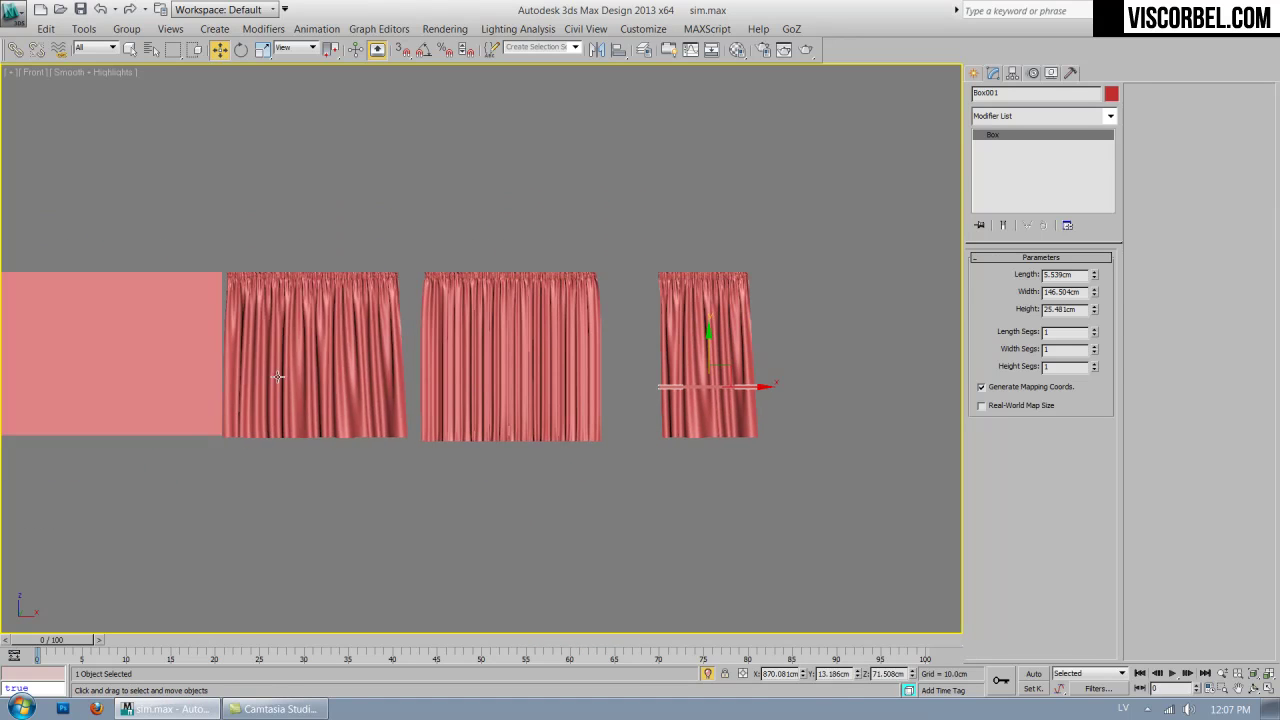
{"action": "left_click", "coordinate": [255, 365]}
{"action": "right_click", "coordinate": [271, 370]}
{"action": "left_click", "coordinate": [234, 360]}
{"action": "left_click", "coordinate": [186, 371]}
{"action": "right_click", "coordinate": [345, 365]}
{"action": "left_click", "coordinate": [372, 317]}
{"action": "scroll", "coordinate": [520, 375], "scroll_direction": "up", "scroll_amount": 5}
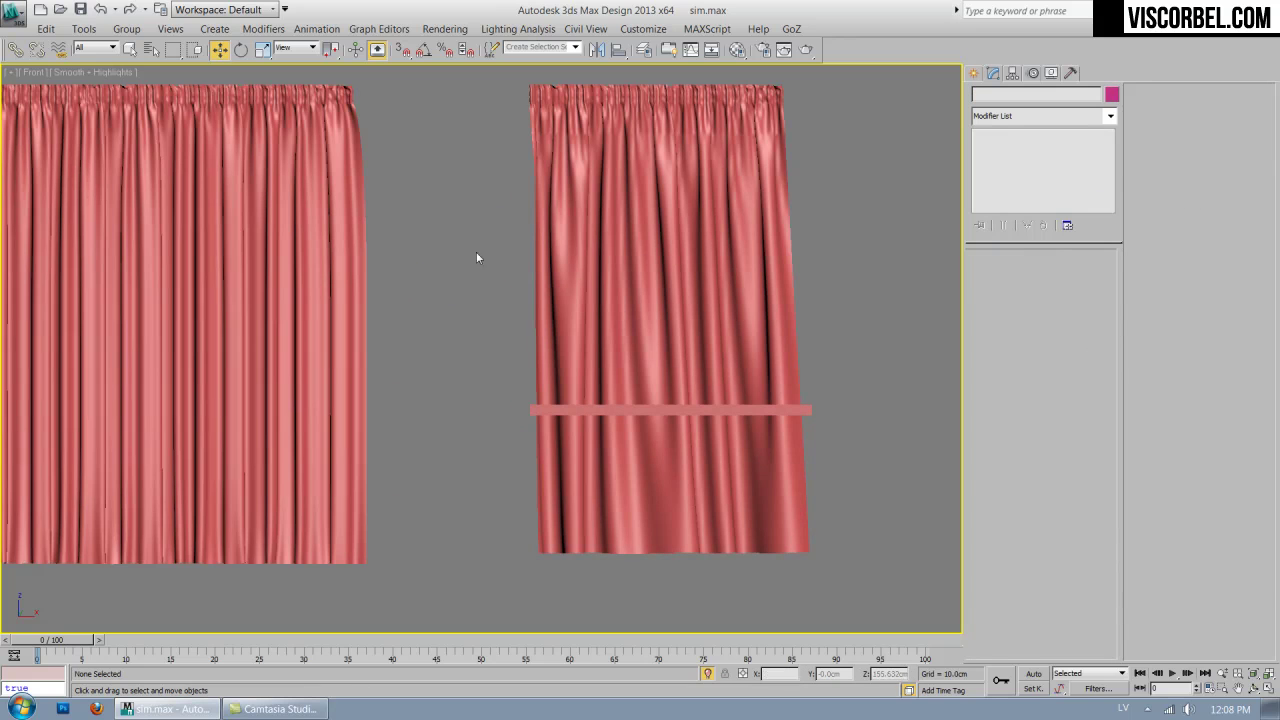
Rotate the box by about 25 degrees in the front view so it runs diagonally across the half curtain.
{"action": "left_click", "coordinate": [754, 410]}
{"action": "middle_click_drag", "start_coordinate": [705, 398], "coordinate": [558, 393]}
{"action": "scroll", "coordinate": [558, 393], "scroll_direction": "up", "scroll_amount": 3}
{"action": "key", "text": "e"}
{"action": "left_click_drag", "start_coordinate": [586, 377], "coordinate": [572, 345]}
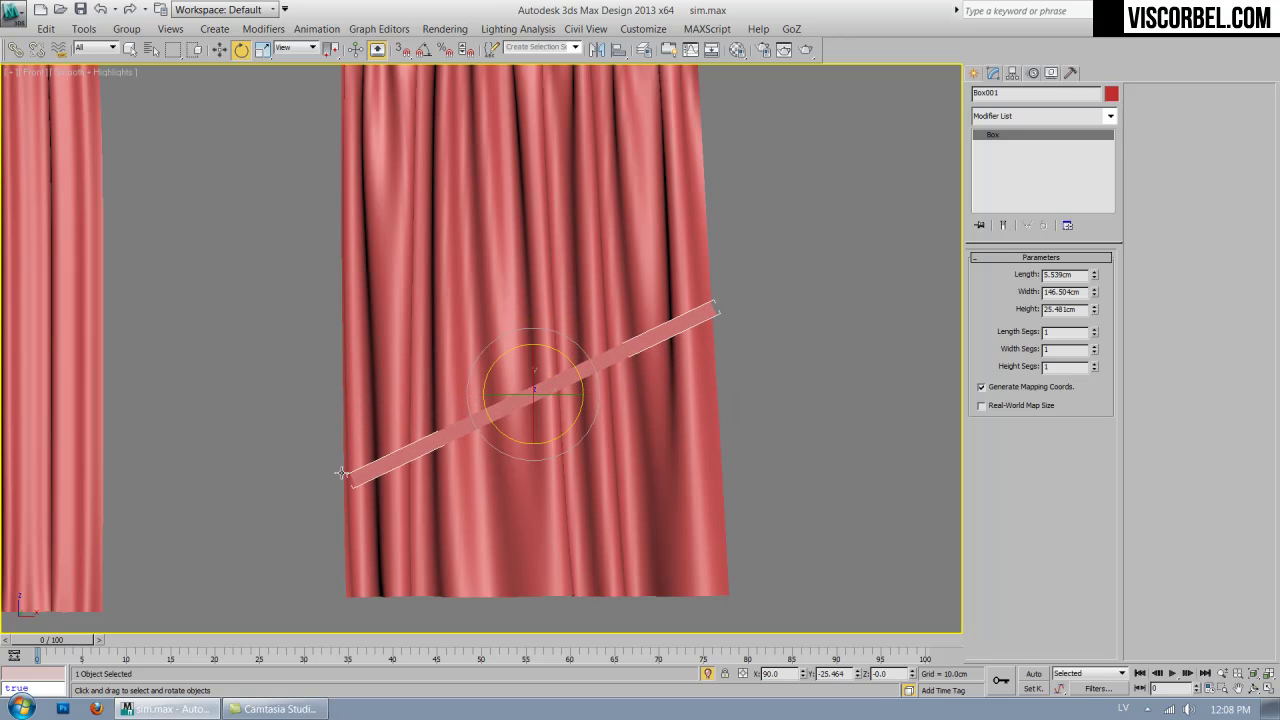
{"action": "scroll", "coordinate": [341, 473], "scroll_direction": "down", "scroll_amount": 2}
{"action": "middle_click_drag", "start_coordinate": [388, 473], "coordinate": [434, 500]}
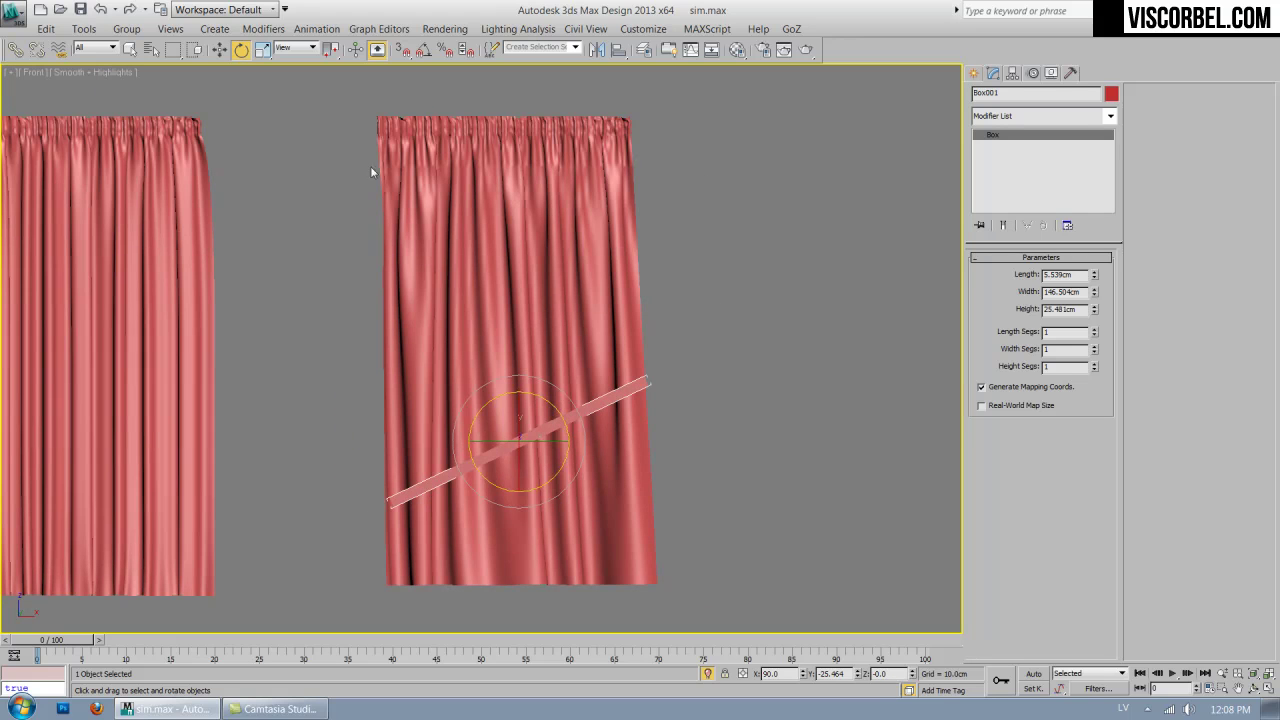
Move the tilted box to about X 863 cm, Z 61.5 cm and widen it to about 156.8 cm.
{"action": "key", "text": "w"}
{"action": "left_click_drag", "start_coordinate": [546, 427], "coordinate": [532, 445]}
{"action": "left_click_drag", "start_coordinate": [1096, 292], "coordinate": [1094, 282]}
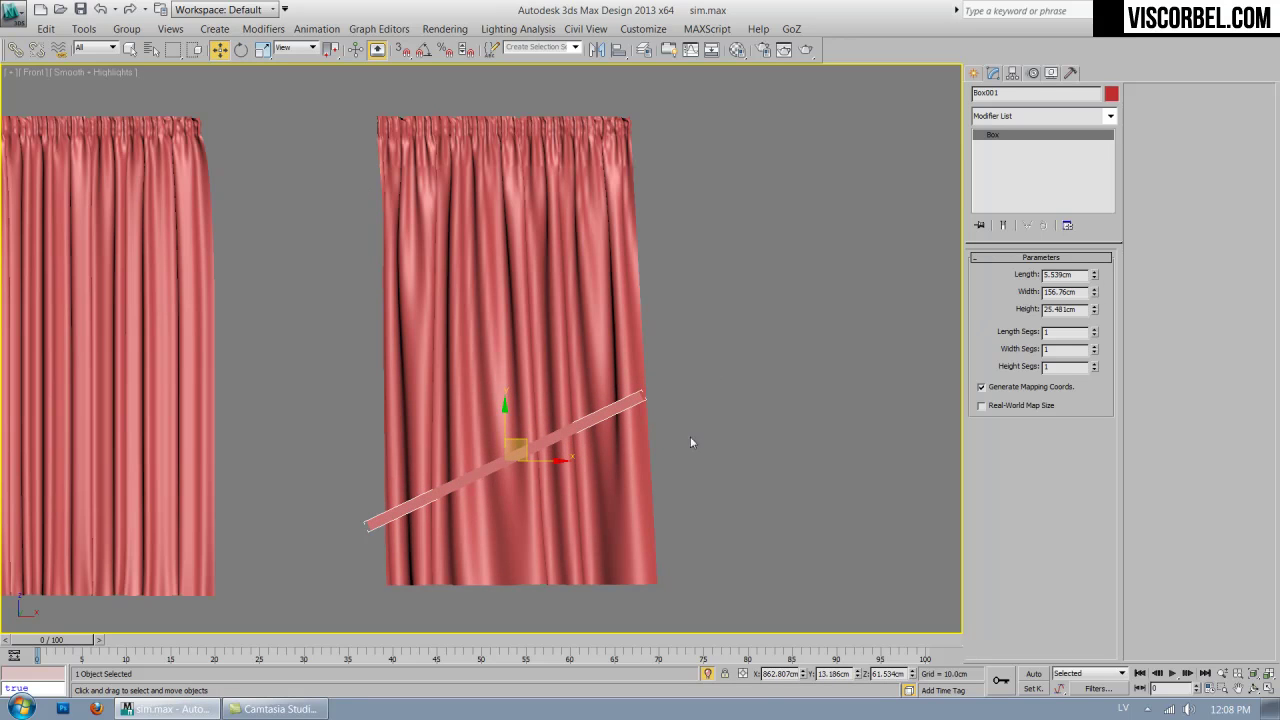
Reduce the box's tilt slightly and move it to about X 868 cm, Z 62 cm across the curtain.
{"action": "key", "text": "e"}
{"action": "left_click_drag", "start_coordinate": [537, 430], "coordinate": [545, 436]}
{"action": "key", "text": "w"}
{"action": "left_click", "coordinate": [520, 442]}
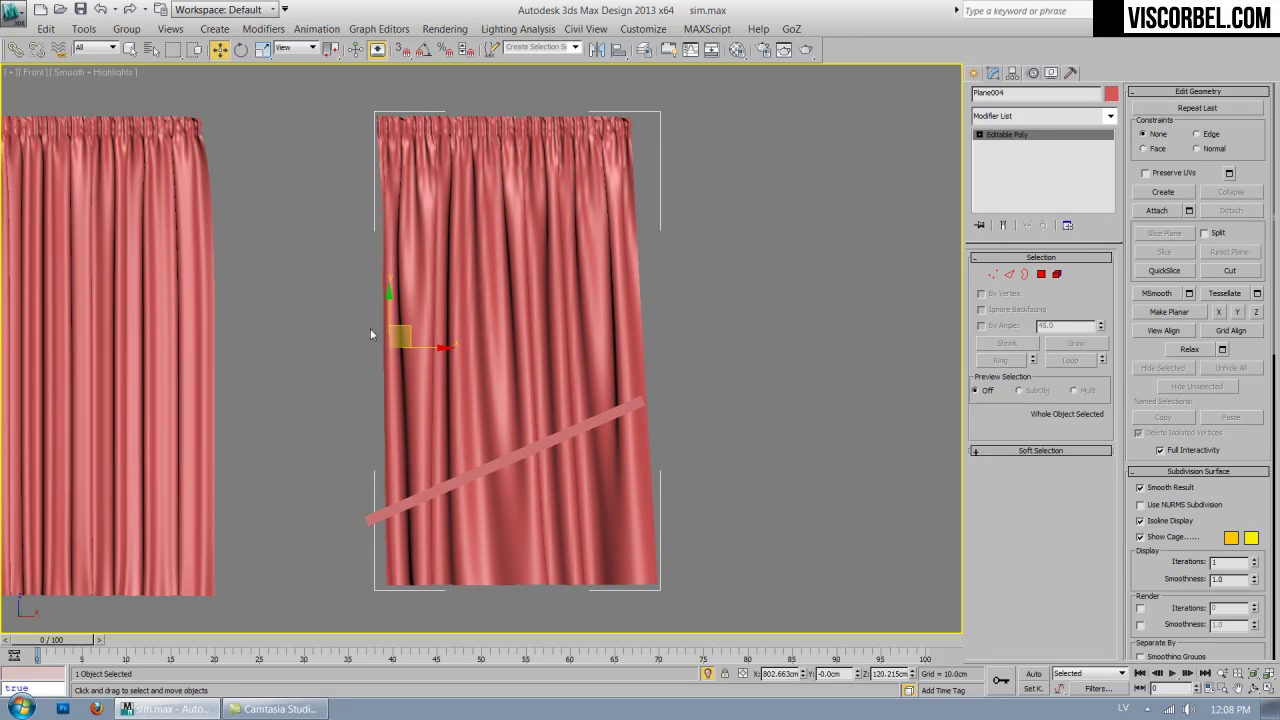
{"action": "left_click", "coordinate": [380, 515]}
{"action": "left_click_drag", "start_coordinate": [378, 517], "coordinate": [388, 516]}
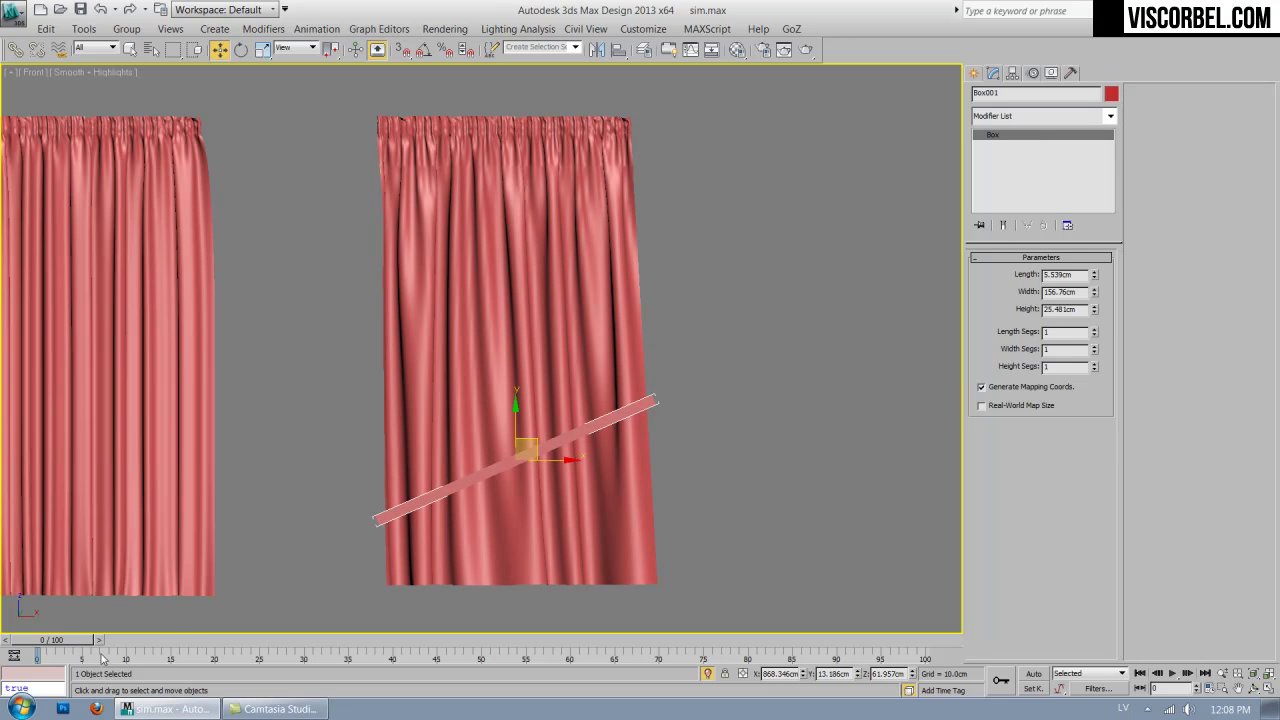
Turn on automatic keyframing and animate the box's width down to about 28.2 cm at frame 100.
{"action": "left_click", "coordinate": [1033, 674]}
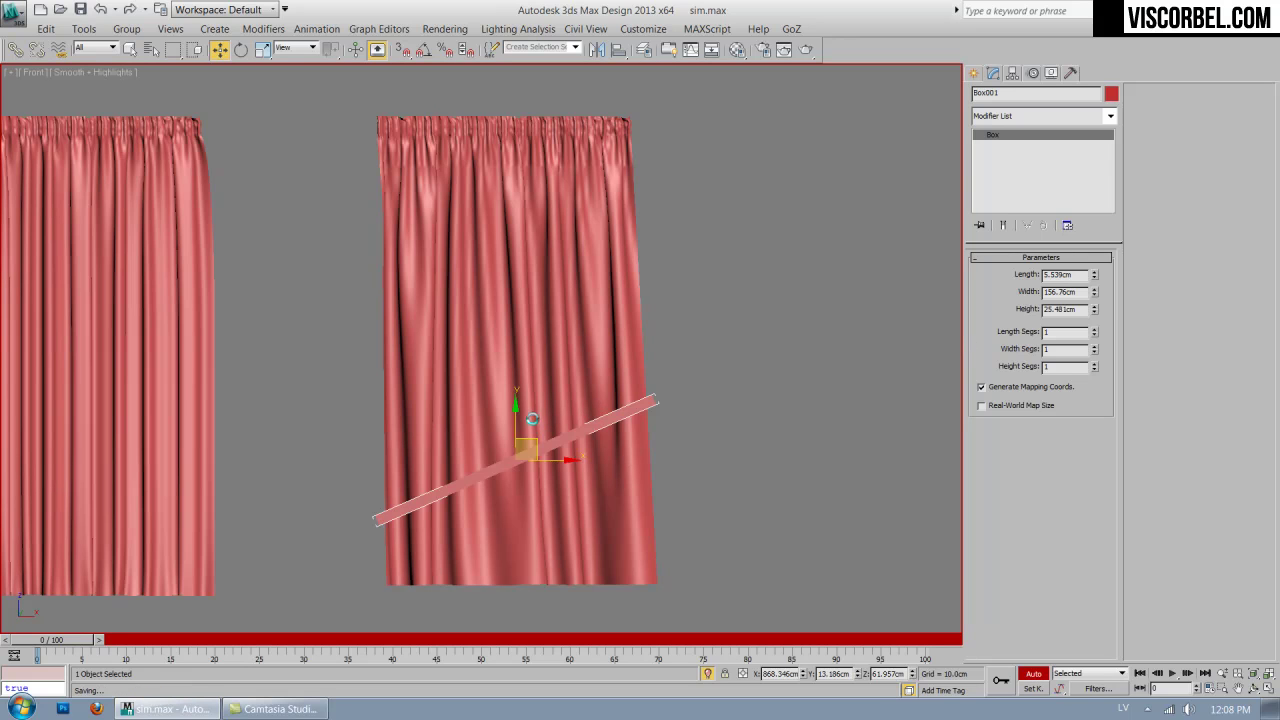
{"action": "key", "text": "F3"}
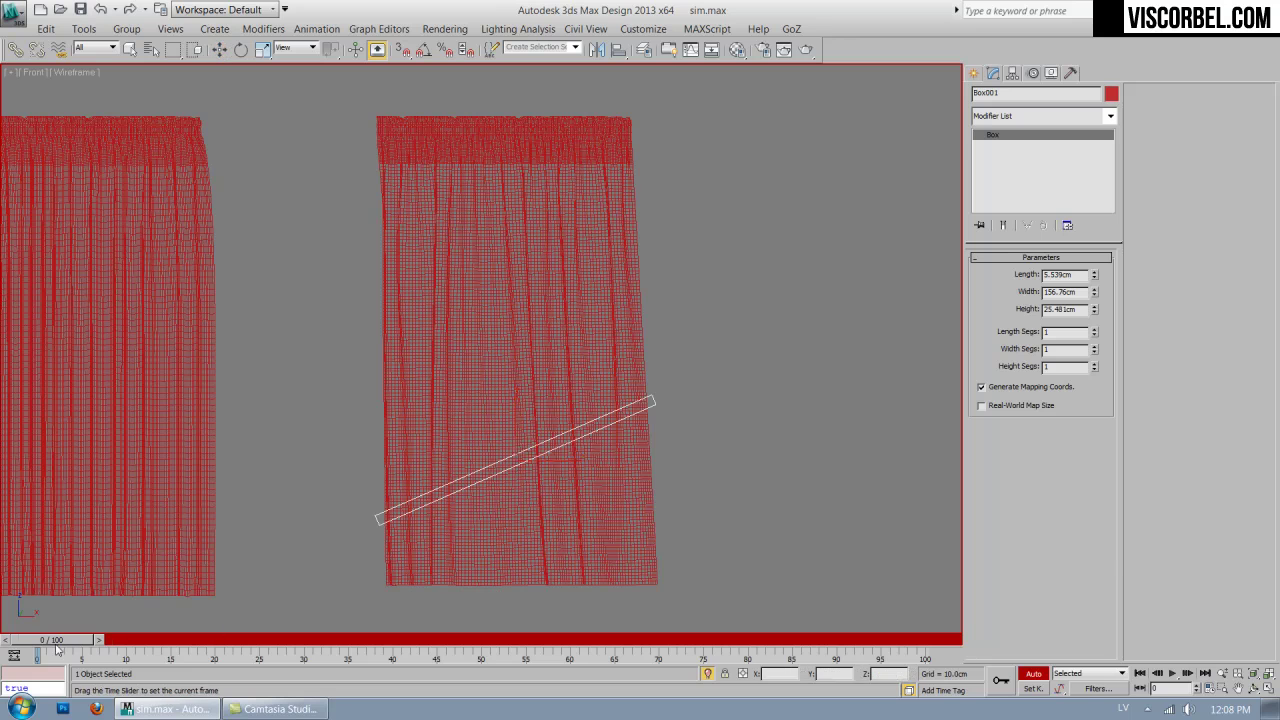
{"action": "left_click_drag", "start_coordinate": [98, 641], "coordinate": [938, 610]}
{"action": "key", "text": "w"}
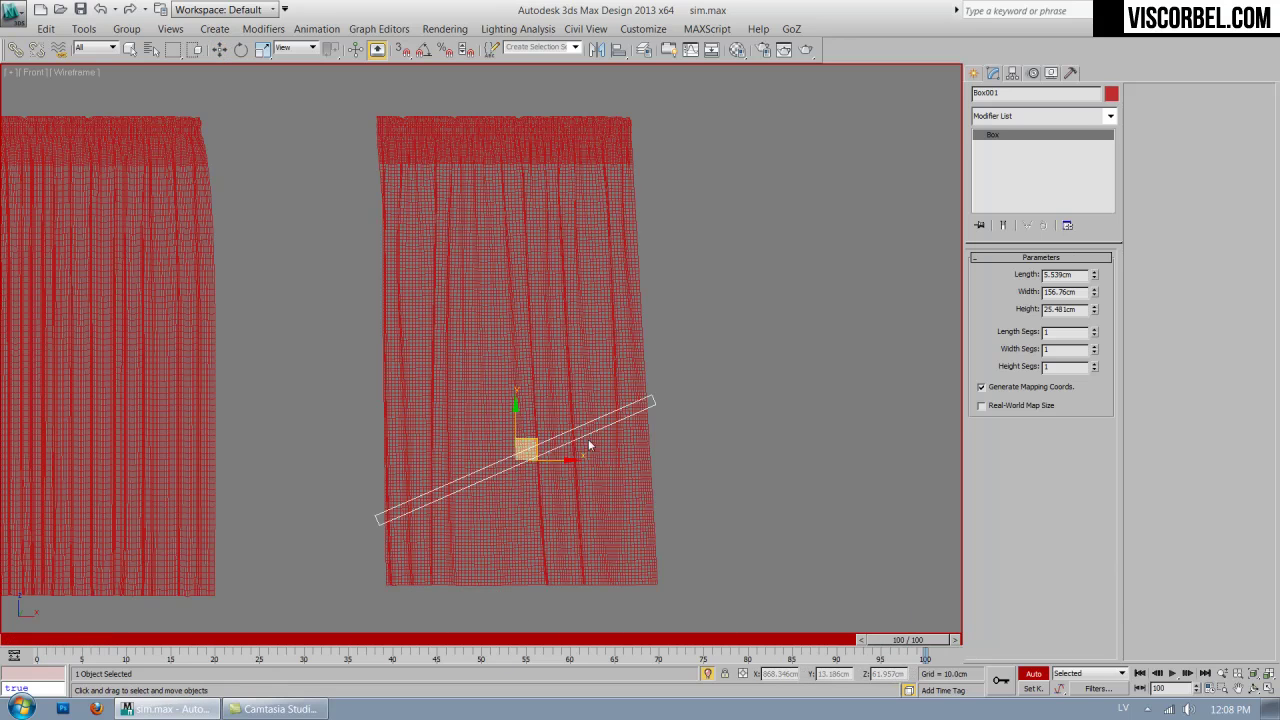
{"action": "key", "text": "F3"}
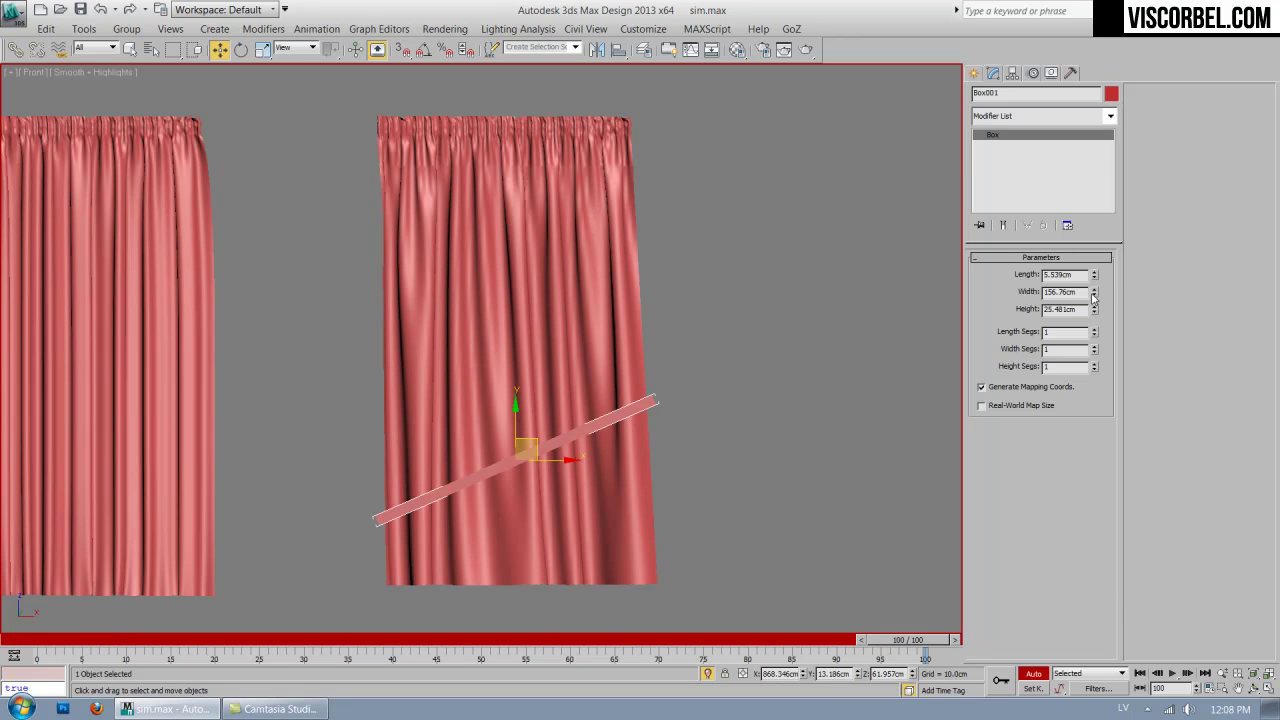
{"action": "left_click_drag", "start_coordinate": [1094, 297], "coordinate": [1097, 349]}
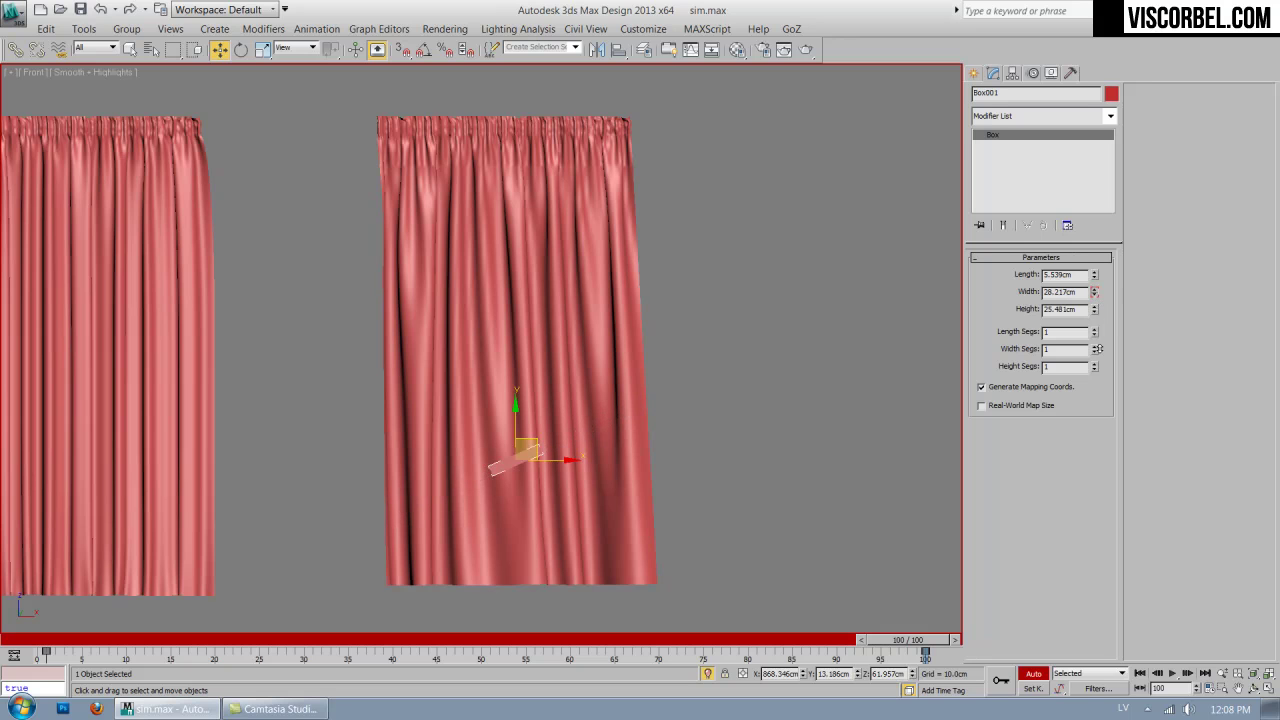
Move the narrowed box at frame 100 to the curtain's outer edge, at about X 925.6 cm, Z 93.1 cm.
{"action": "scroll", "coordinate": [697, 340], "scroll_direction": "up", "scroll_amount": 3}
{"action": "left_click_drag", "start_coordinate": [435, 437], "coordinate": [633, 391]}
{"action": "scroll", "coordinate": [732, 449], "scroll_direction": "down", "scroll_amount": 3}
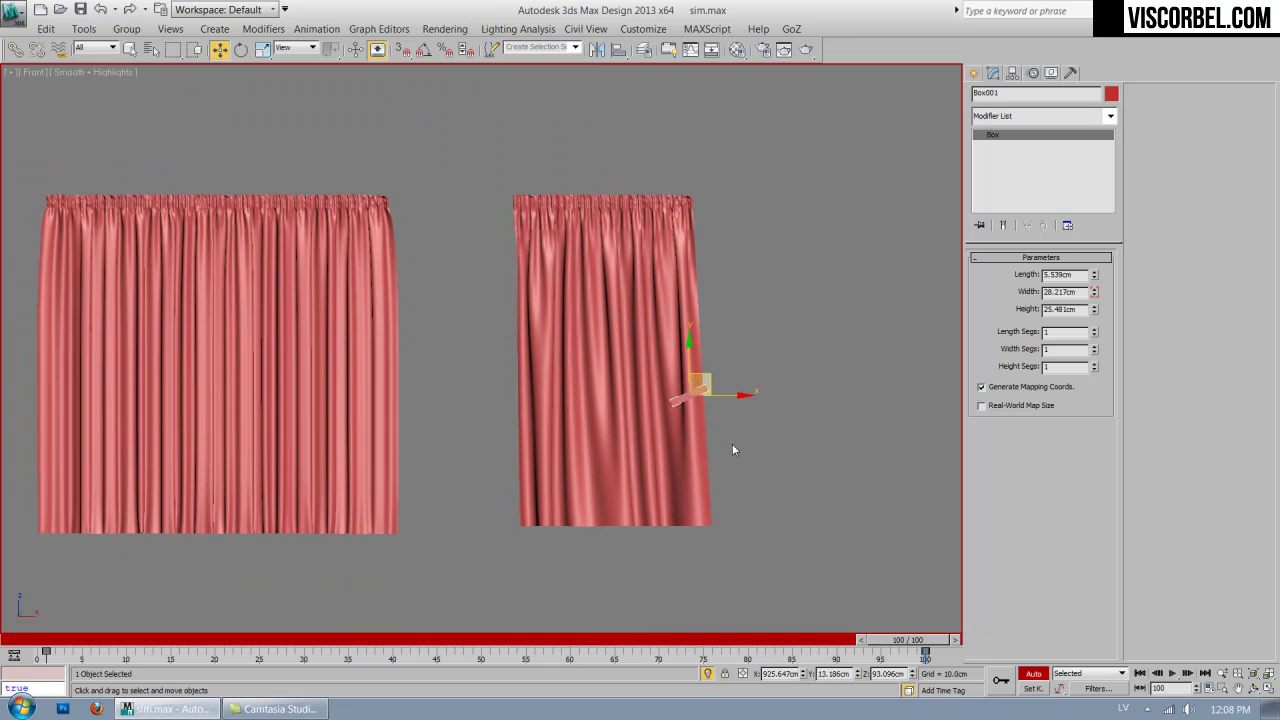
At the start of the animation, reduce the box's tilt to about 17 degrees and lower it to about Z 54.8 cm.
{"action": "left_click_drag", "start_coordinate": [906, 640], "coordinate": [10, 640]}
{"action": "key", "text": "w"}
{"action": "mouse_move", "coordinate": [611, 399]}
{"action": "left_mouse_down"}
{"action": "mouse_move", "coordinate": [611, 420]}
{"action": "mouse_move", "coordinate": [611, 399]}
{"action": "left_mouse_up"}
{"action": "left_click_drag", "start_coordinate": [68, 645], "coordinate": [76, 645]}
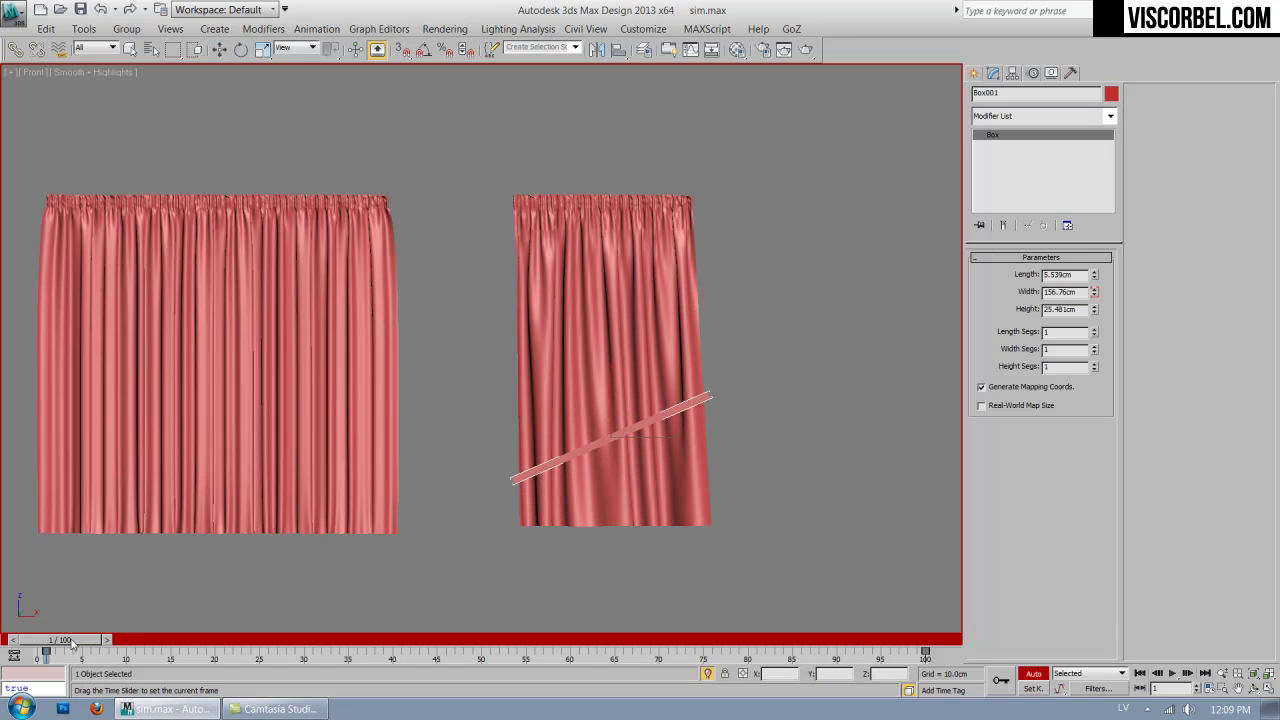
{"action": "left_click_drag", "start_coordinate": [611, 397], "coordinate": [646, 416]}
{"action": "key", "text": "e"}
{"action": "key", "text": "w"}
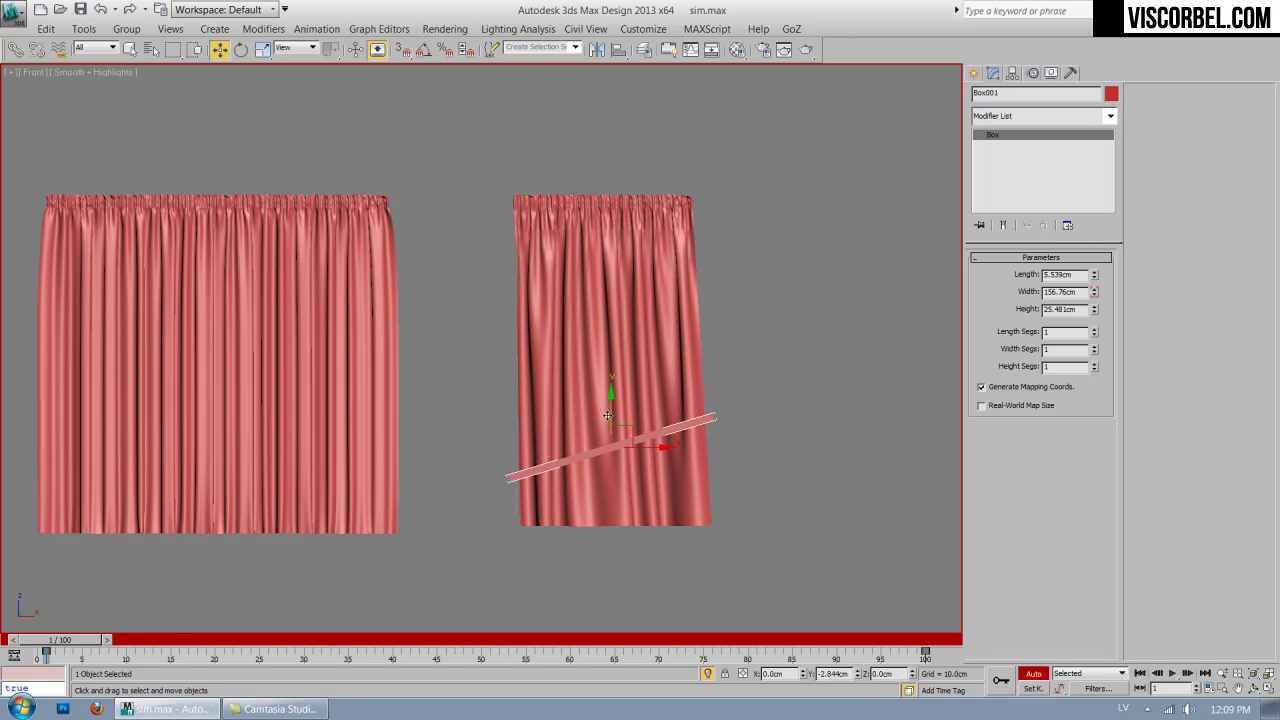
At frame 100, tilt the narrowed box more steeply and lower it to about Z 84.3 cm.
{"action": "left_click_drag", "start_coordinate": [89, 640], "coordinate": [932, 640]}
{"action": "key", "text": "e"}
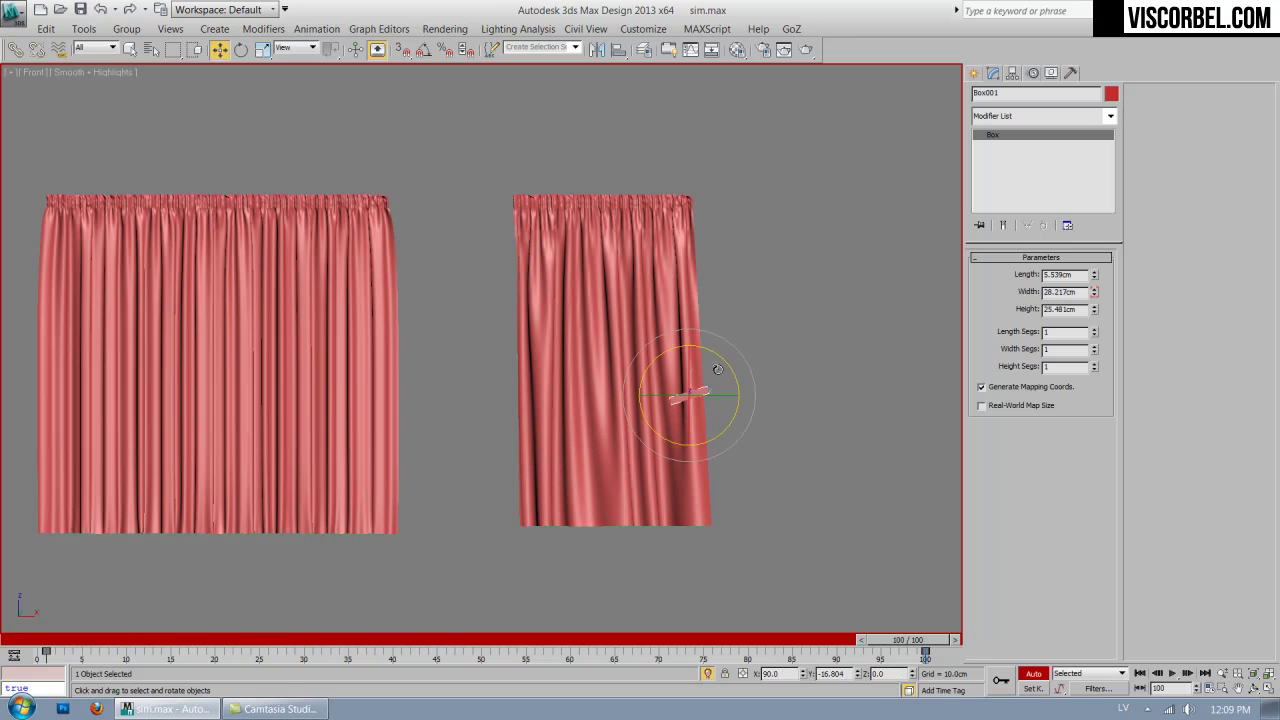
{"action": "left_click_drag", "start_coordinate": [734, 371], "coordinate": [726, 358]}
{"action": "key", "text": "w"}
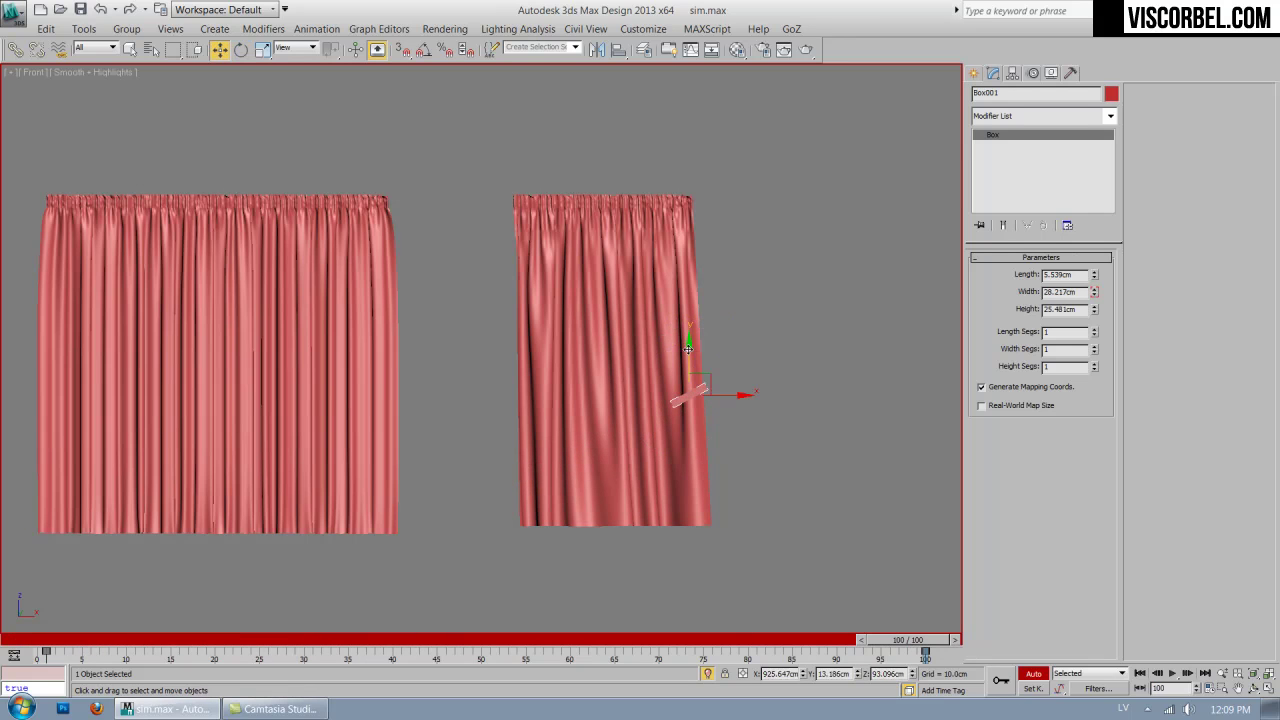
{"action": "left_click_drag", "start_coordinate": [887, 648], "coordinate": [1279, 660]}
{"action": "left_click_drag", "start_coordinate": [1155, 658], "coordinate": [1180, 645]}
At frame 100, reduce the box's height to about 15.3 cm and move it to about Y 2.4 cm.
{"action": "key", "text": "t"}
{"action": "scroll", "coordinate": [806, 330], "scroll_direction": "up", "scroll_amount": 5}
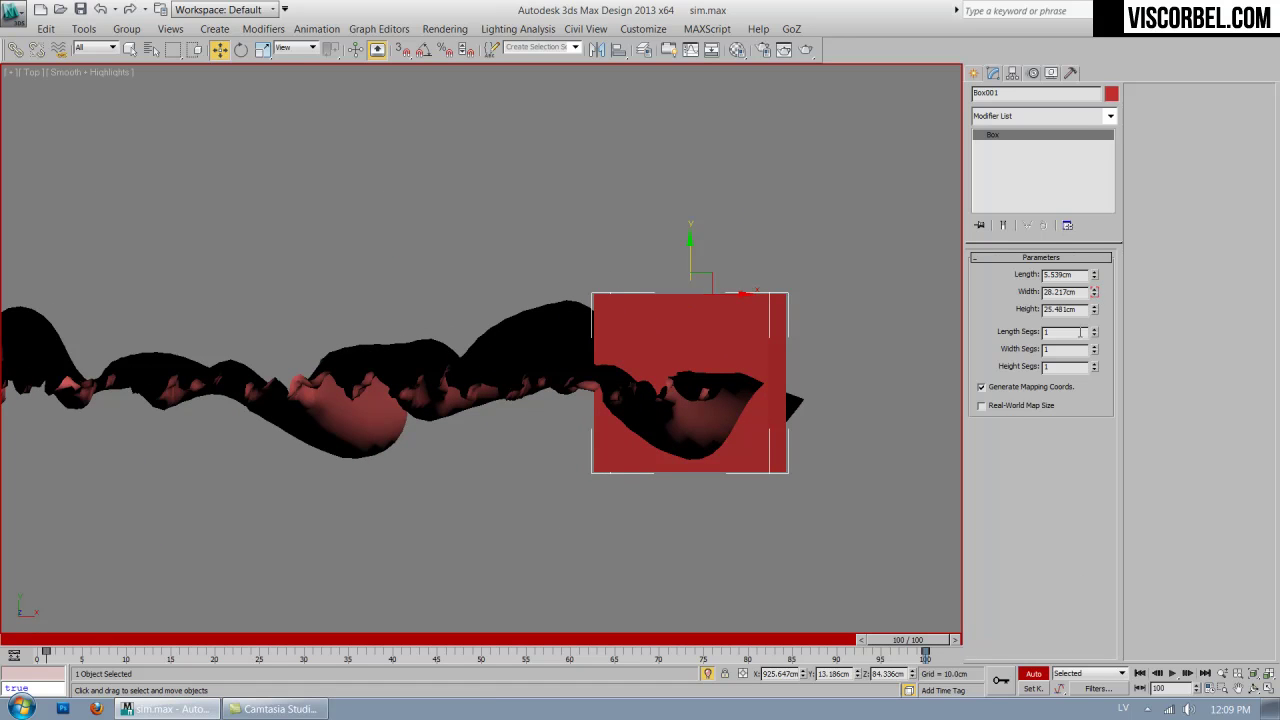
{"action": "left_click_drag", "start_coordinate": [1095, 315], "coordinate": [1093, 337]}
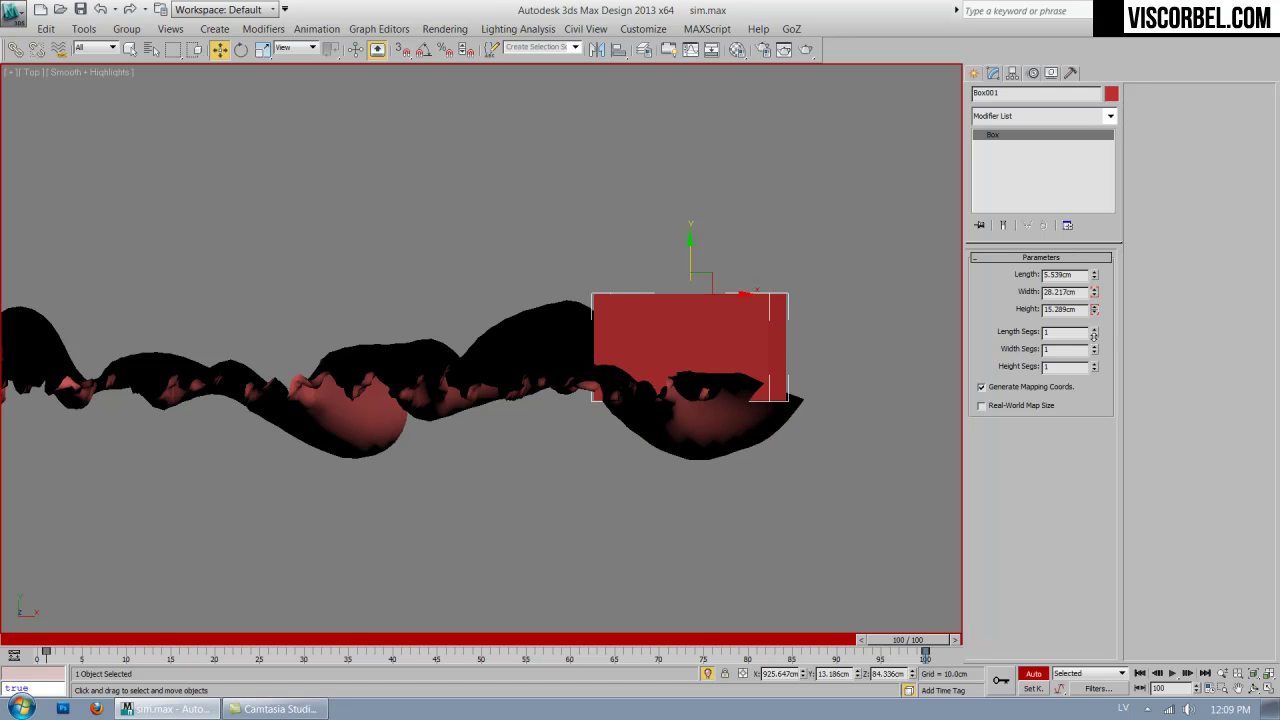
{"action": "left_click_drag", "start_coordinate": [671, 269], "coordinate": [649, 318]}
{"action": "key", "text": "p"}
{"action": "scroll", "coordinate": [586, 345], "scroll_direction": "down", "scroll_amount": 5}
{"action": "middle_click_drag", "start_coordinate": [586, 345], "coordinate": [540, 249], "text": "alt"}
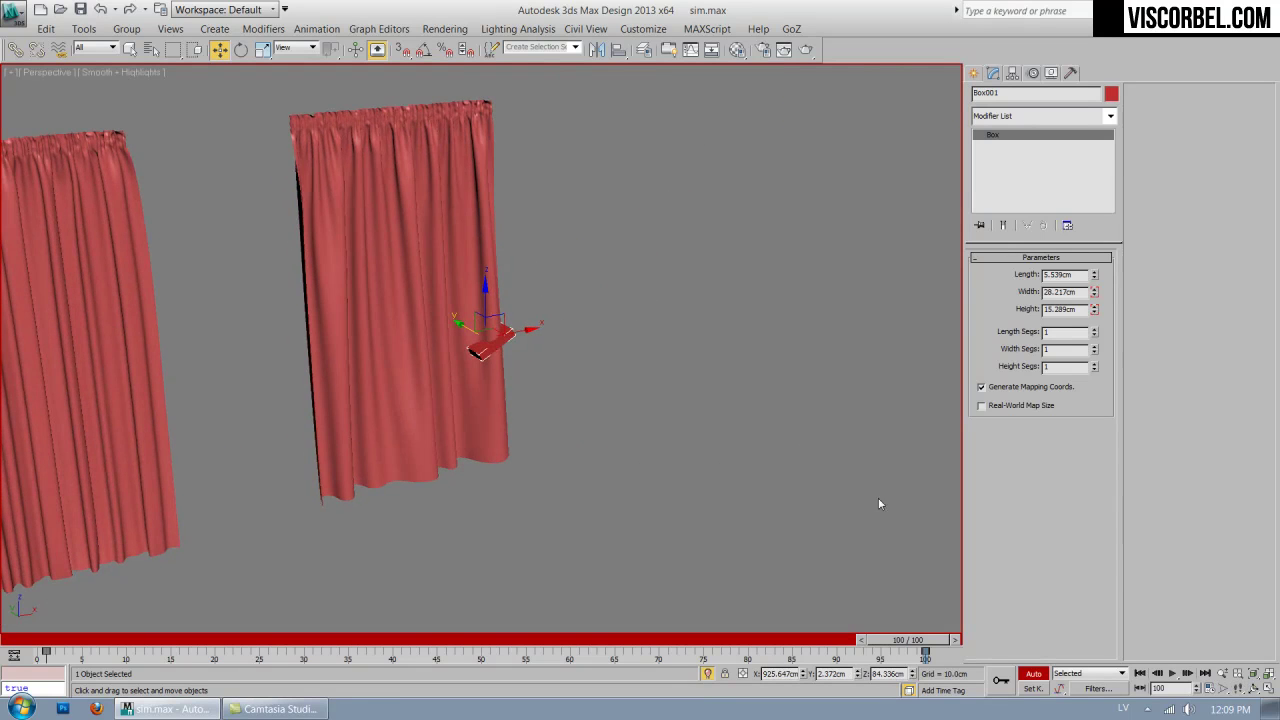
Turn off automatic keyframing and return the timeline to frame 0, with the scene in wireframe.
{"action": "left_click_drag", "start_coordinate": [908, 640], "coordinate": [1094, 614]}
{"action": "scroll", "coordinate": [650, 335], "scroll_direction": "up", "scroll_amount": 6}
{"action": "key", "text": "F3"}
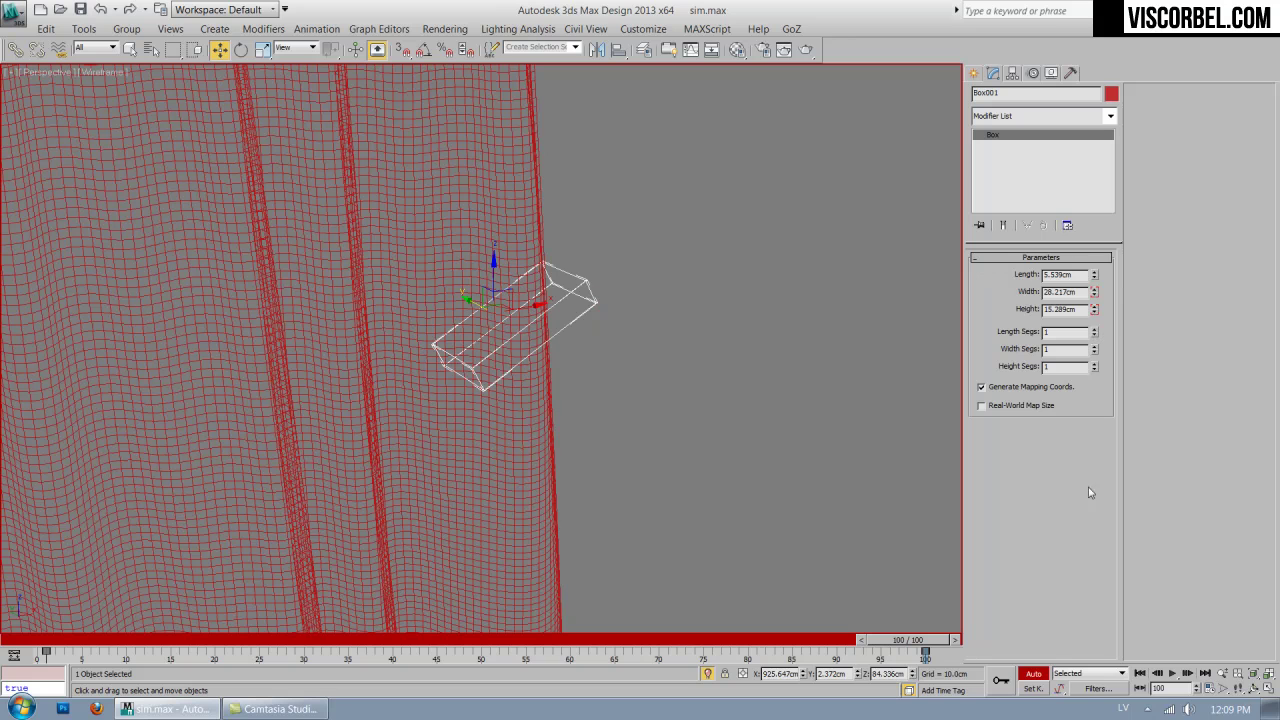
{"action": "left_click", "coordinate": [1027, 677]}
{"action": "left_click_drag", "start_coordinate": [922, 648], "coordinate": [48, 640]}
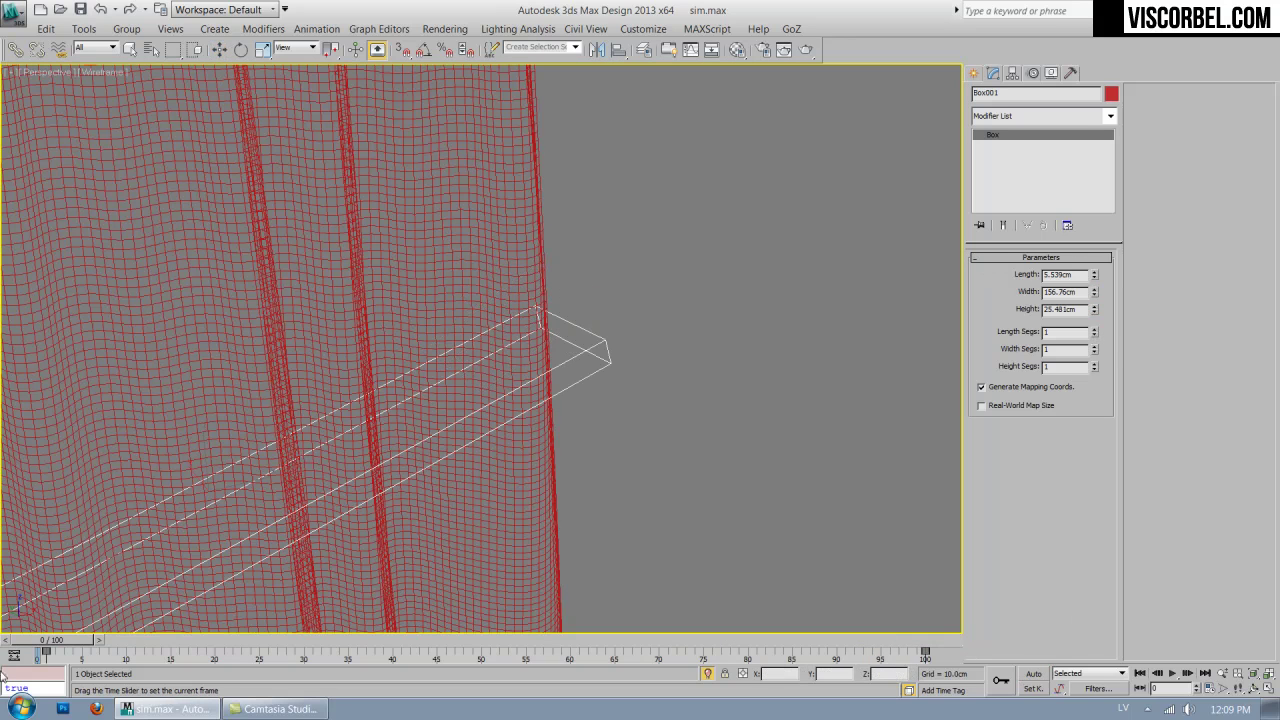
Set the box's segments to 8 along the length, 50 along the width and 8 along the height.
{"action": "type", "text": "50"}
{"action": "key", "text": "Return"}
{"action": "middle_click_drag", "start_coordinate": [841, 379], "coordinate": [728, 300]}
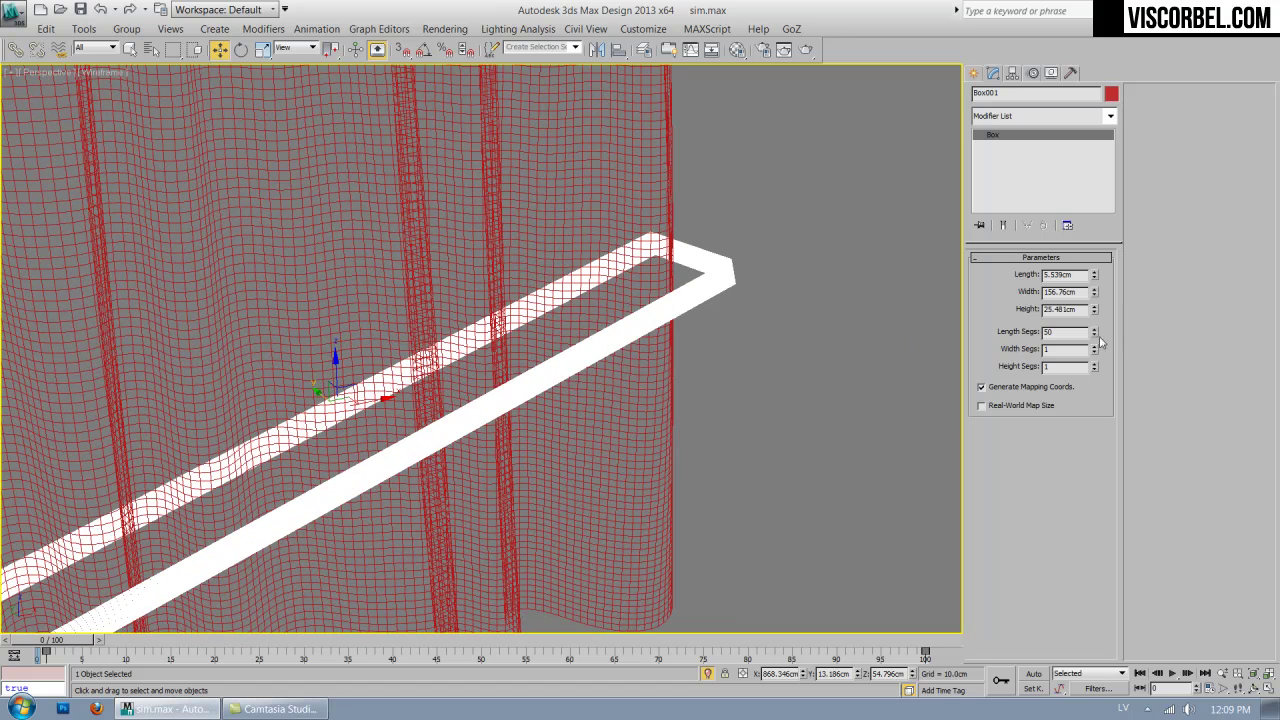
{"action": "type", "text": "1"}
{"action": "key", "text": "Return"}
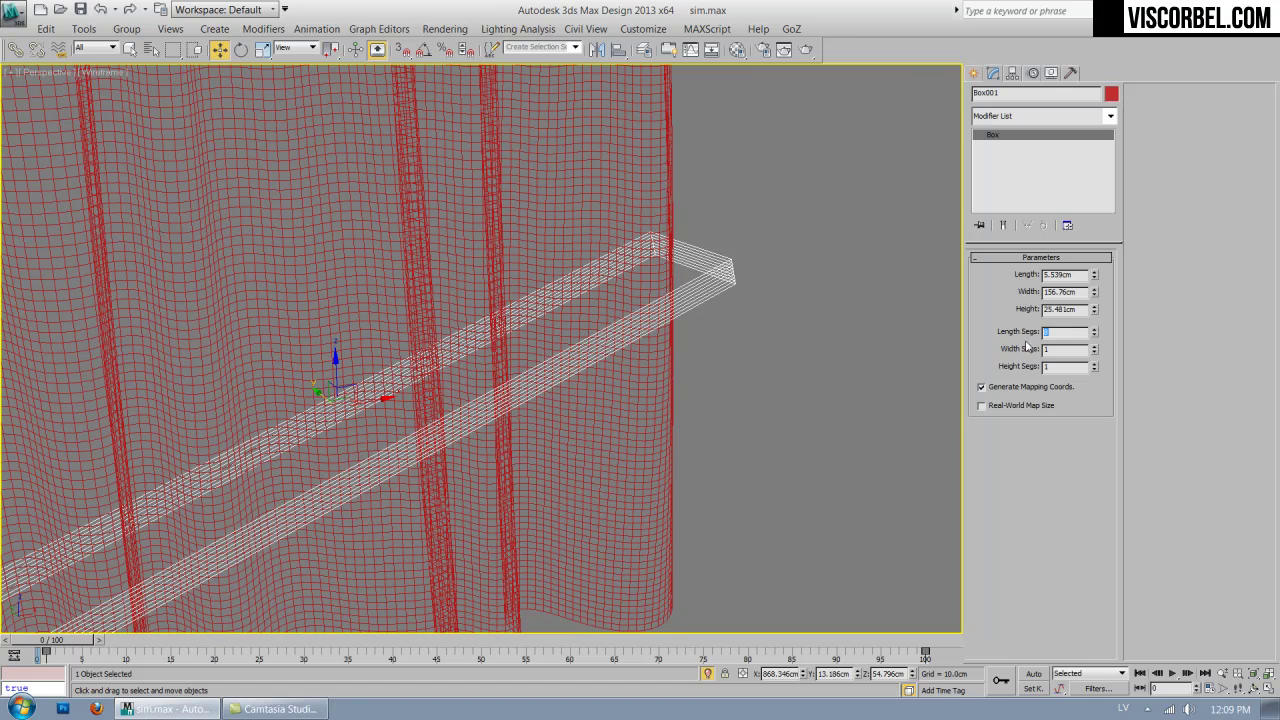
{"action": "type", "text": "50"}
{"action": "key", "text": "Return"}
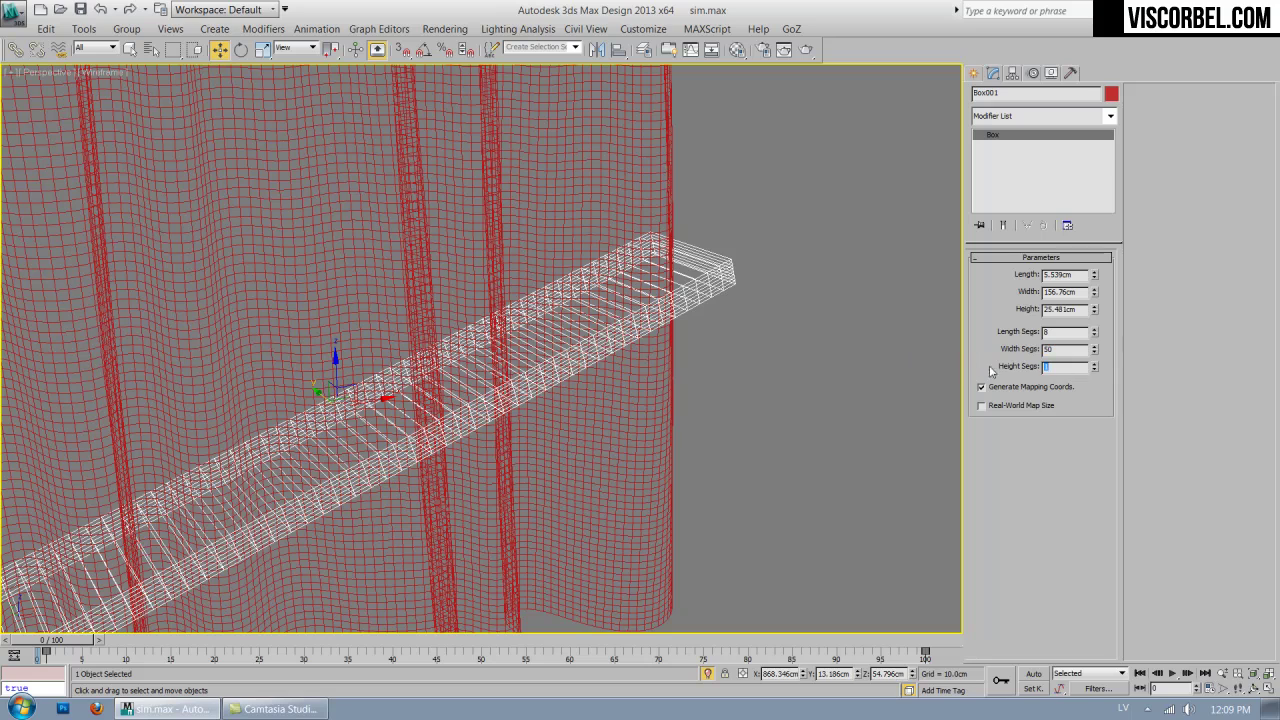
{"action": "type", "text": "3"}
{"action": "key", "text": "Return"}
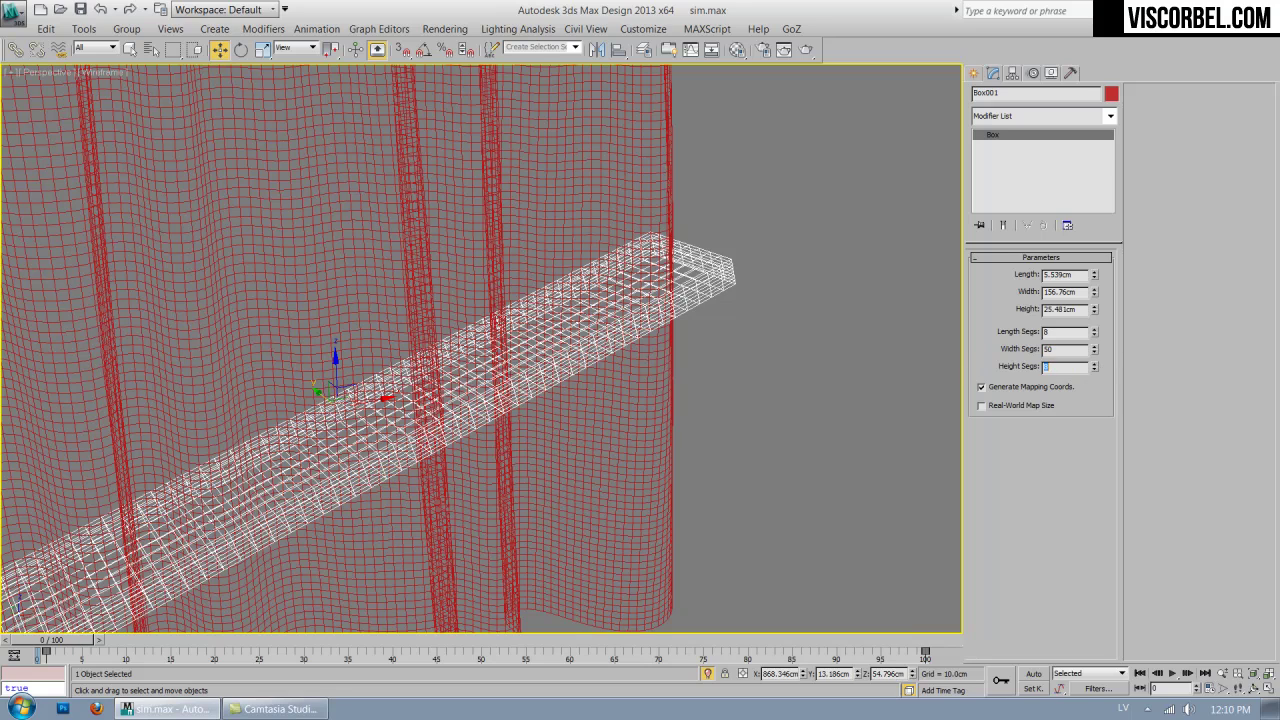
Switch the perspective view to smooth shading and frame the tilted box together with the half-width curtain.
{"action": "middle_click_drag", "start_coordinate": [408, 410], "coordinate": [517, 355], "text": "alt"}
{"action": "key", "text": "F3"}
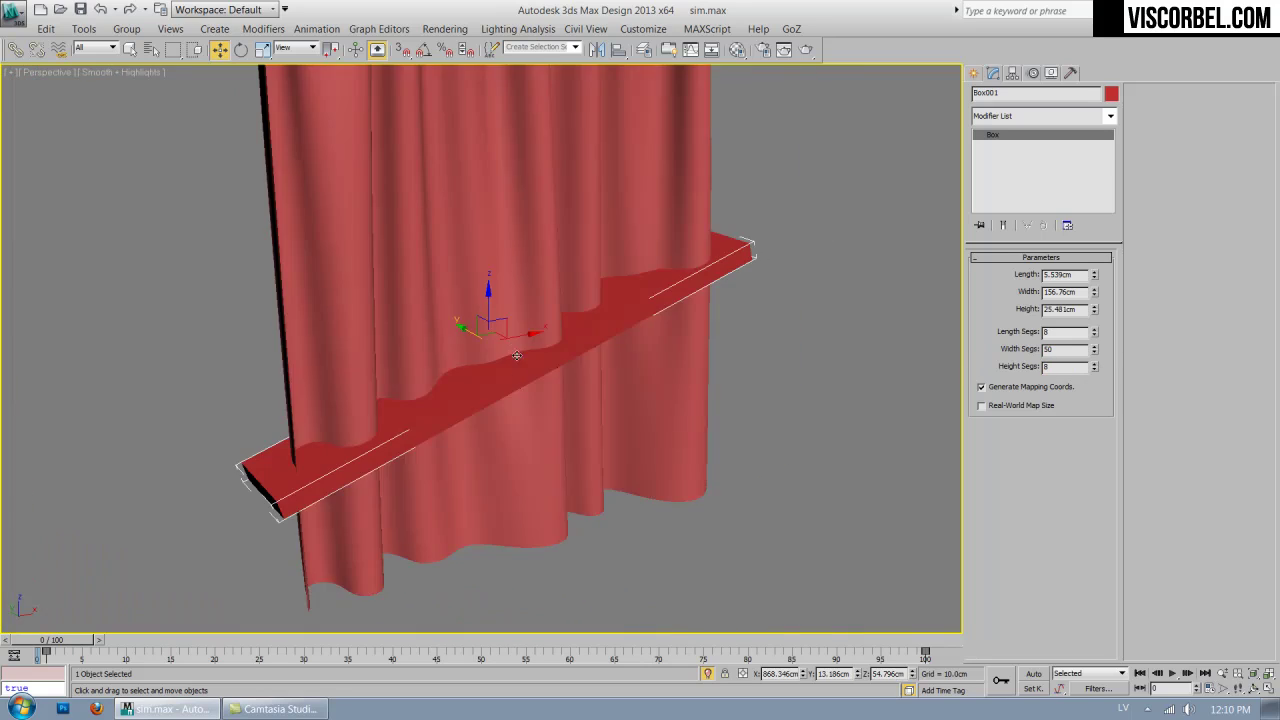
{"action": "middle_click_drag", "start_coordinate": [460, 403], "coordinate": [518, 440], "text": "alt"}
{"action": "scroll", "coordinate": [517, 412], "scroll_direction": "down", "scroll_amount": 3}
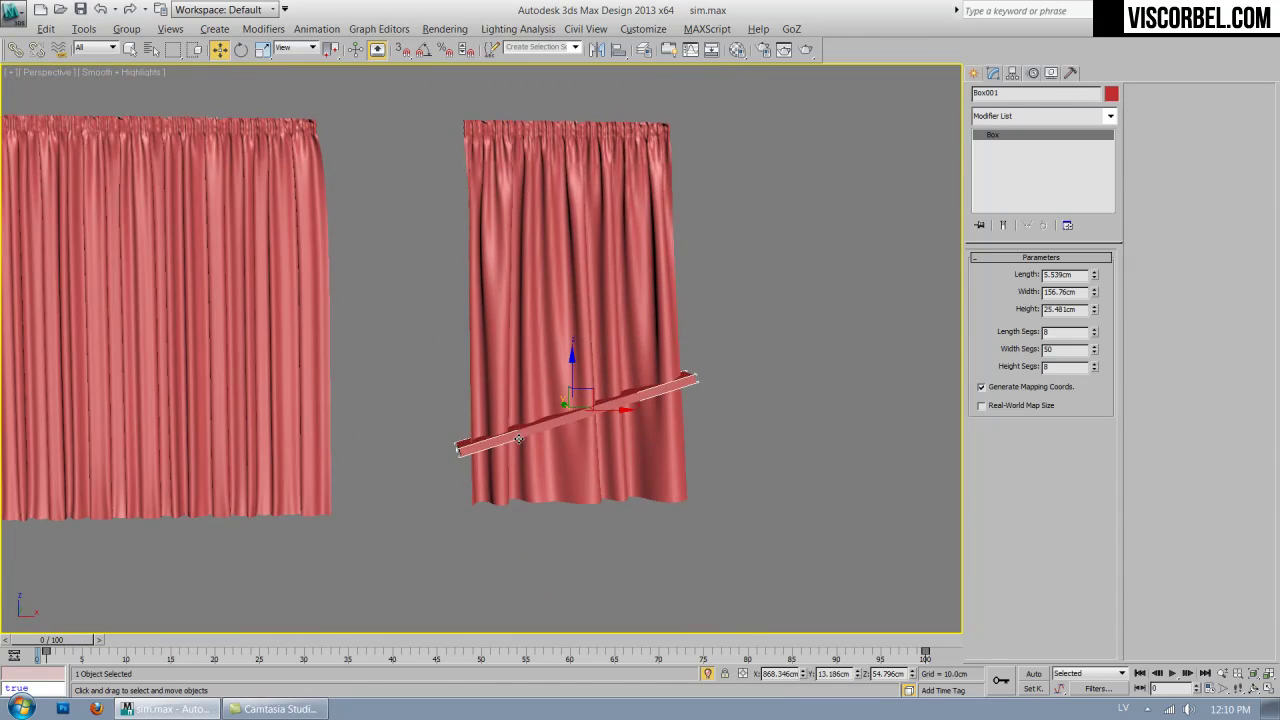
Select the half-width curtain in the front view and add an HSDS modifier to it.
{"action": "left_click", "coordinate": [578, 364]}
{"action": "middle_click_drag", "start_coordinate": [578, 364], "coordinate": [656, 355], "text": "alt"}
{"action": "scroll", "coordinate": [656, 355], "scroll_direction": "up", "scroll_amount": 3}
{"action": "key", "text": "f"}
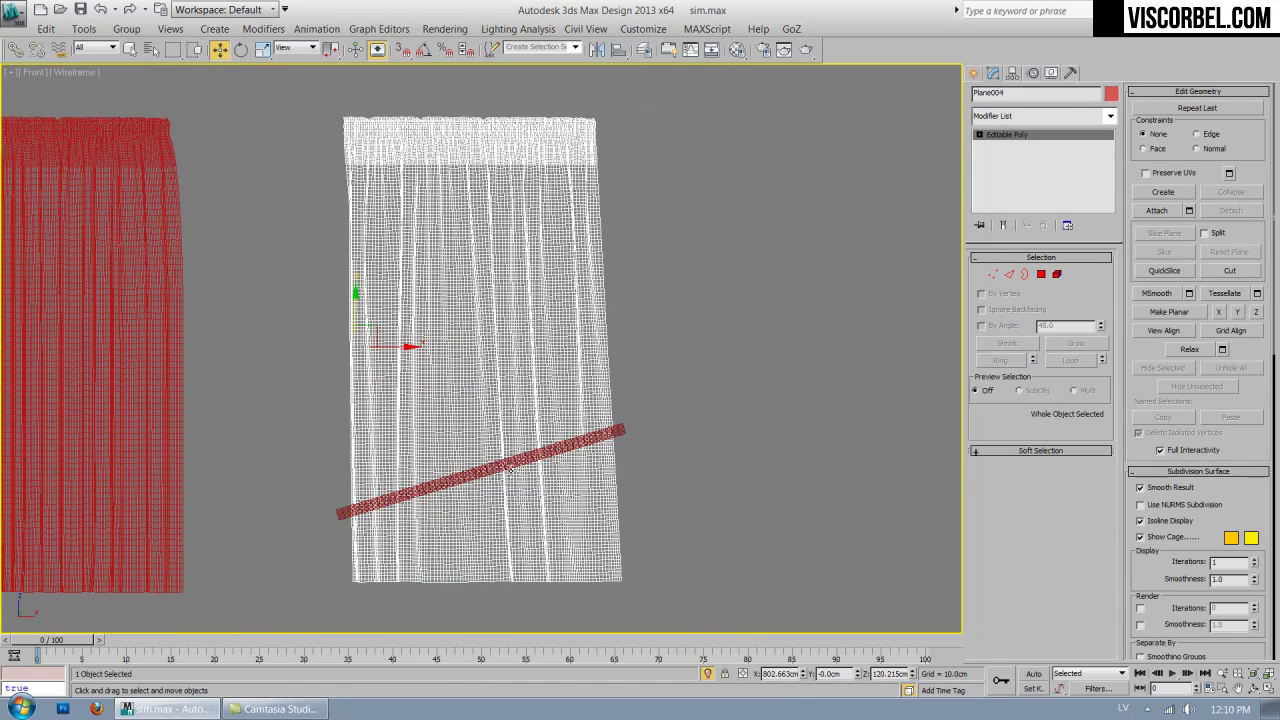
{"action": "scroll", "coordinate": [508, 468], "scroll_direction": "up", "scroll_amount": 3}
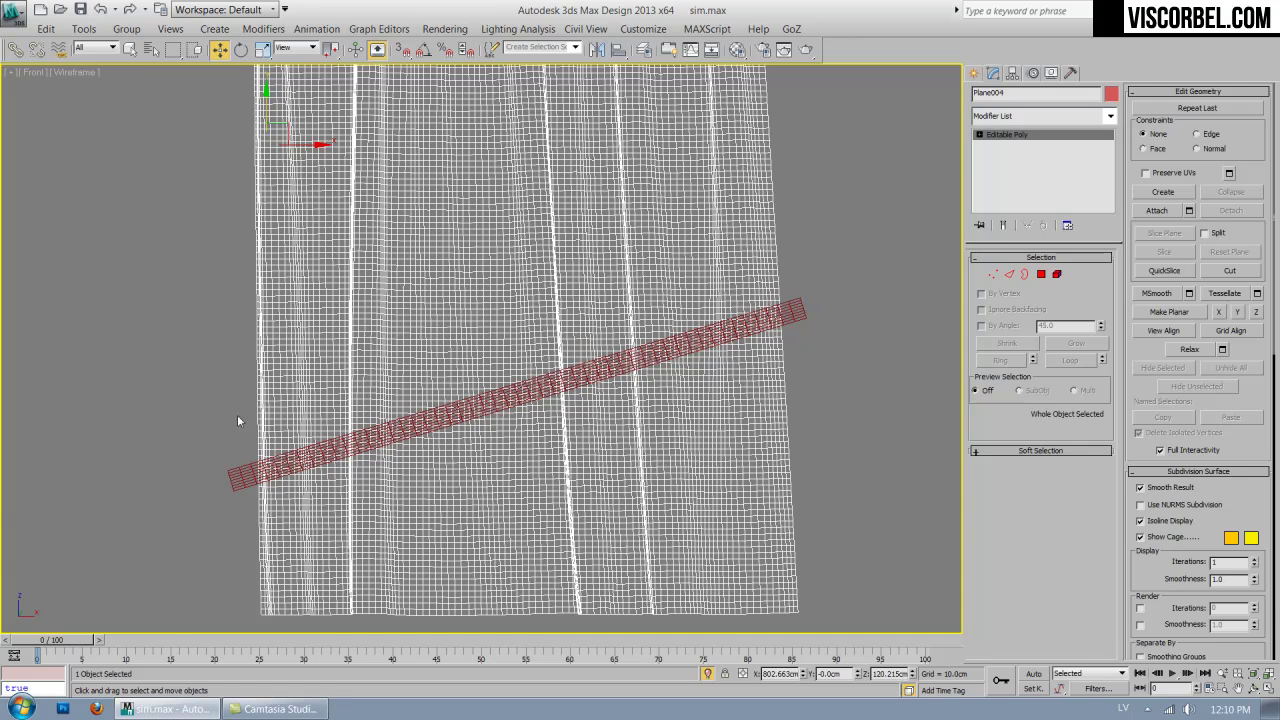
{"action": "scroll", "coordinate": [457, 389], "scroll_direction": "down", "scroll_amount": 5}
{"action": "scroll", "coordinate": [580, 337], "scroll_direction": "up", "scroll_amount": 1}
{"action": "scroll", "coordinate": [683, 370], "scroll_direction": "up", "scroll_amount": 4}
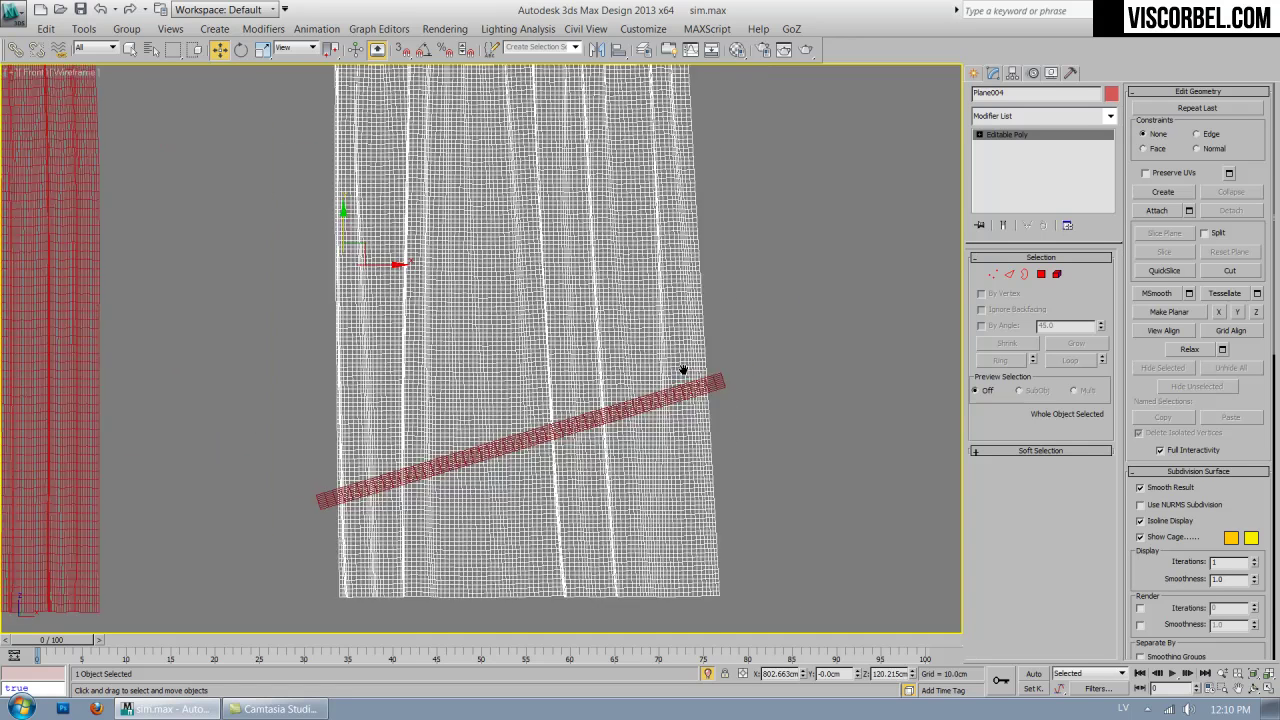
{"action": "scroll", "coordinate": [683, 370], "scroll_direction": "up", "scroll_amount": 2}
{"action": "middle_click_drag", "start_coordinate": [424, 265], "coordinate": [589, 314]}
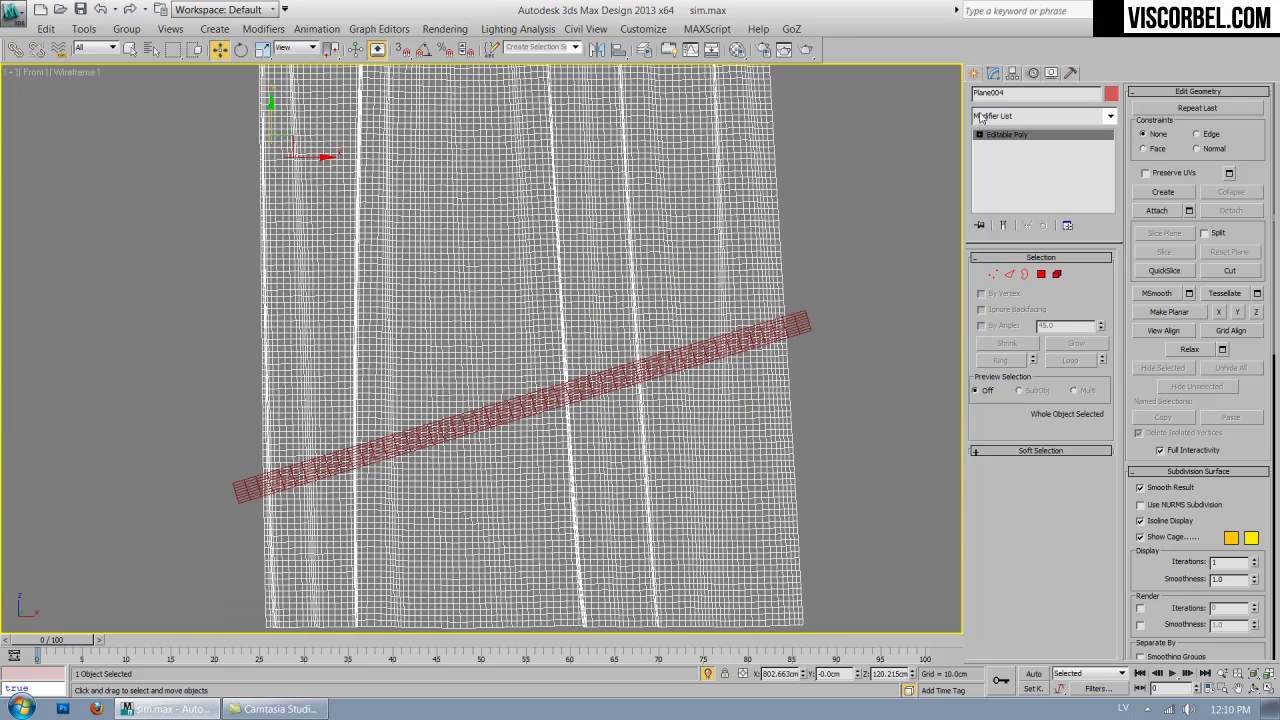
{"action": "left_click", "coordinate": [981, 117]}
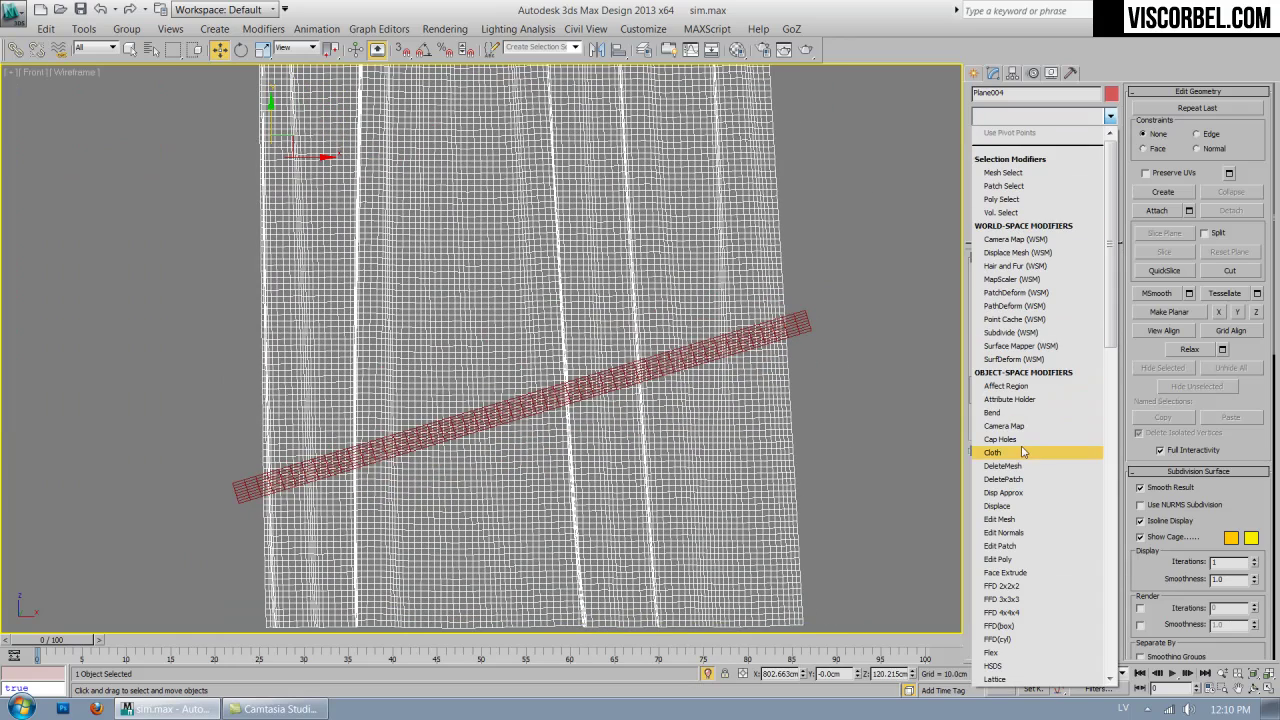
{"action": "scroll", "coordinate": [1016, 445], "scroll_direction": "down", "scroll_amount": 13}
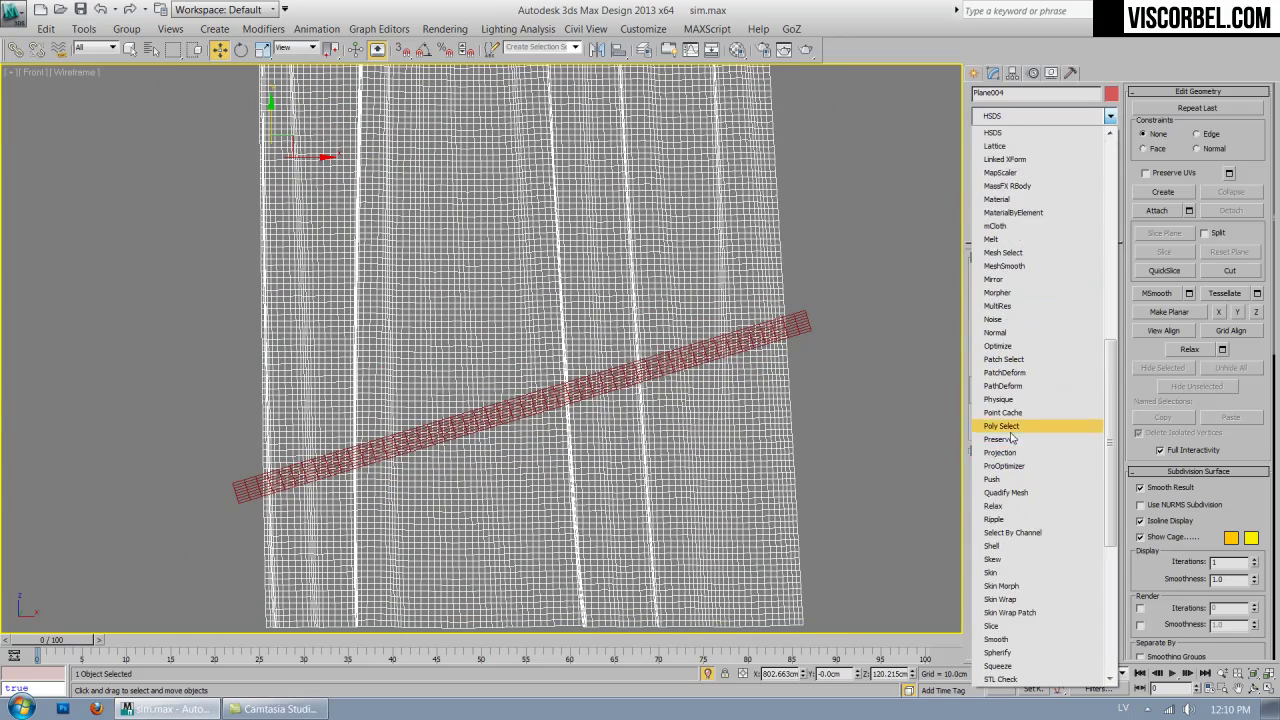
{"action": "left_click", "coordinate": [992, 132]}
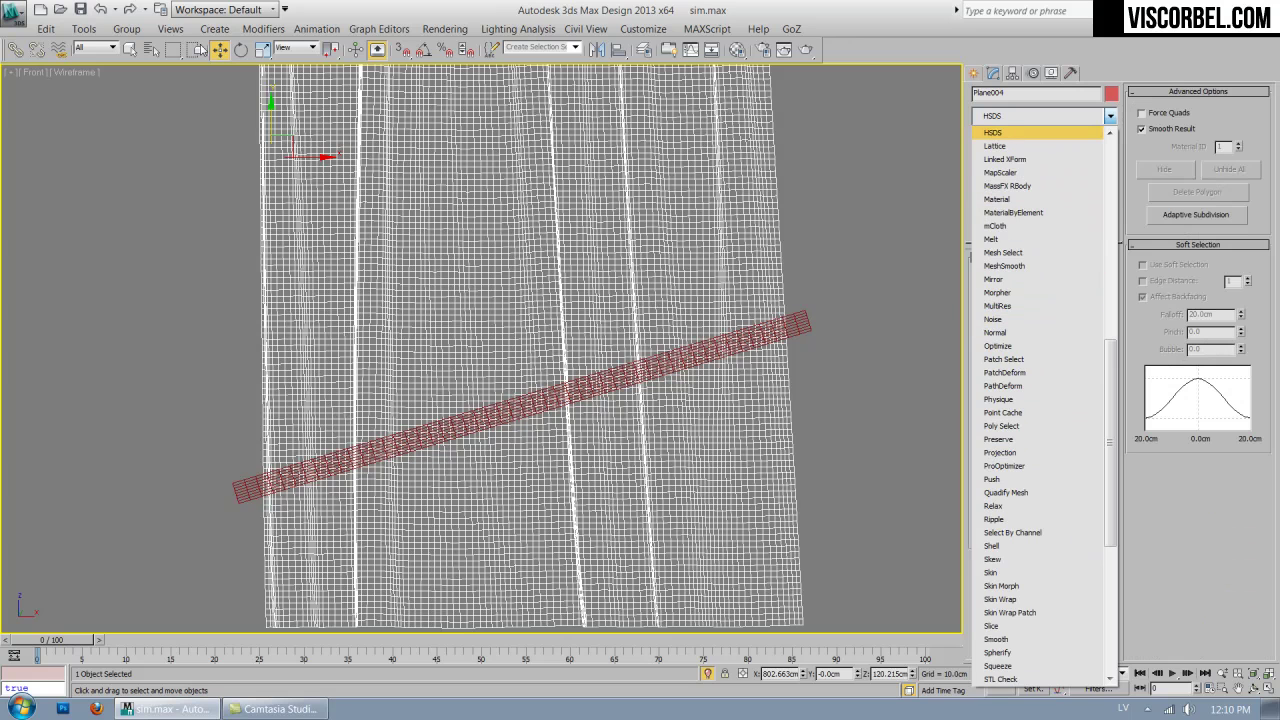
In HSDS, subdivide once a sloped band of the curtain's polygons extending above and below the tilted box.
{"action": "left_click", "coordinate": [1038, 281]}
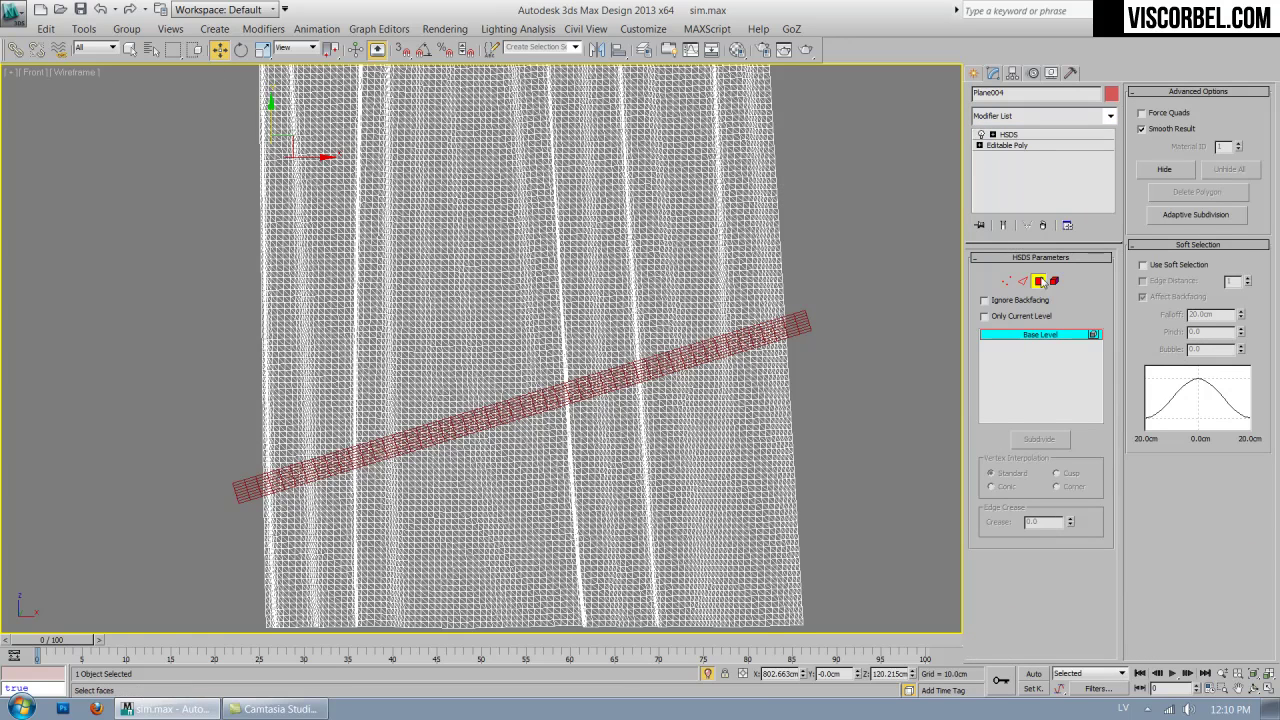
{"action": "key", "text": "ctrl+a"}
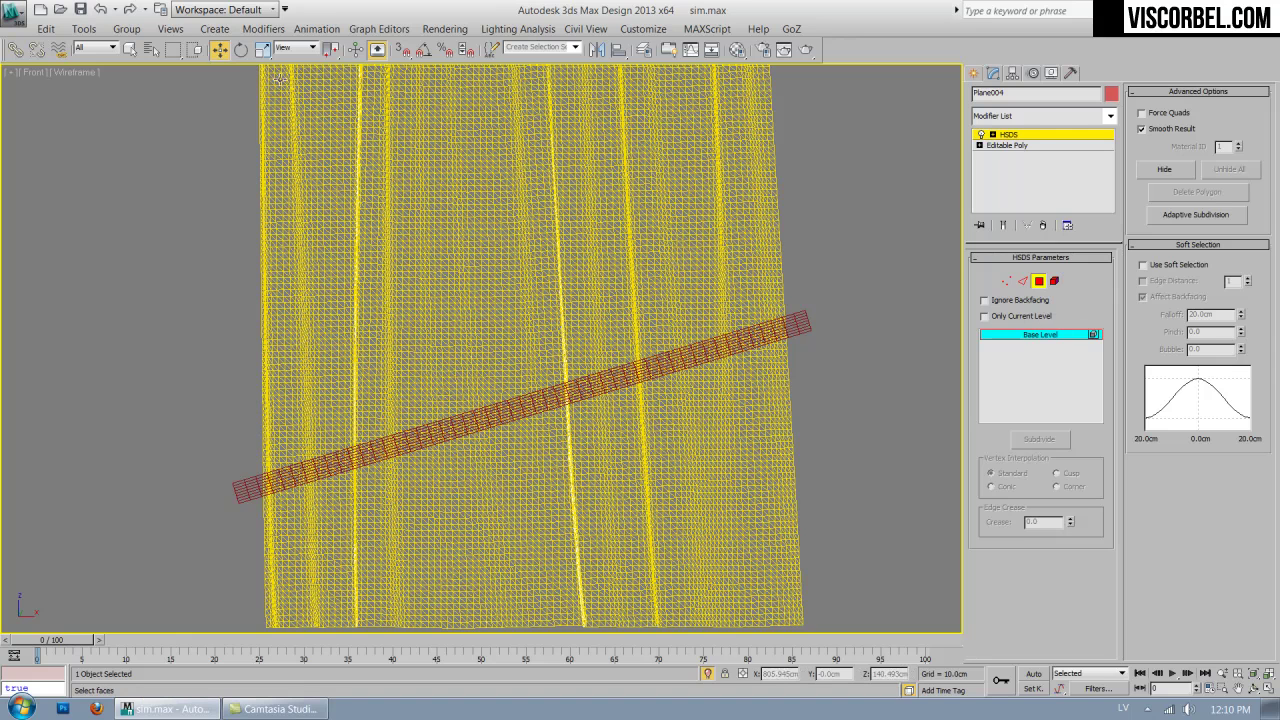
{"action": "left_click_drag", "start_coordinate": [172, 49], "coordinate": [172, 127]}
{"action": "mouse_move", "coordinate": [252, 441]}
{"action": "left_mouse_down"}
{"action": "mouse_move", "coordinate": [783, 259]}
{"action": "mouse_move", "coordinate": [822, 352]}
{"action": "mouse_move", "coordinate": [820, 398]}
{"action": "mouse_move", "coordinate": [795, 432]}
{"action": "mouse_move", "coordinate": [351, 551]}
{"action": "mouse_move", "coordinate": [230, 565]}
{"action": "mouse_move", "coordinate": [185, 494]}
{"action": "left_mouse_up"}
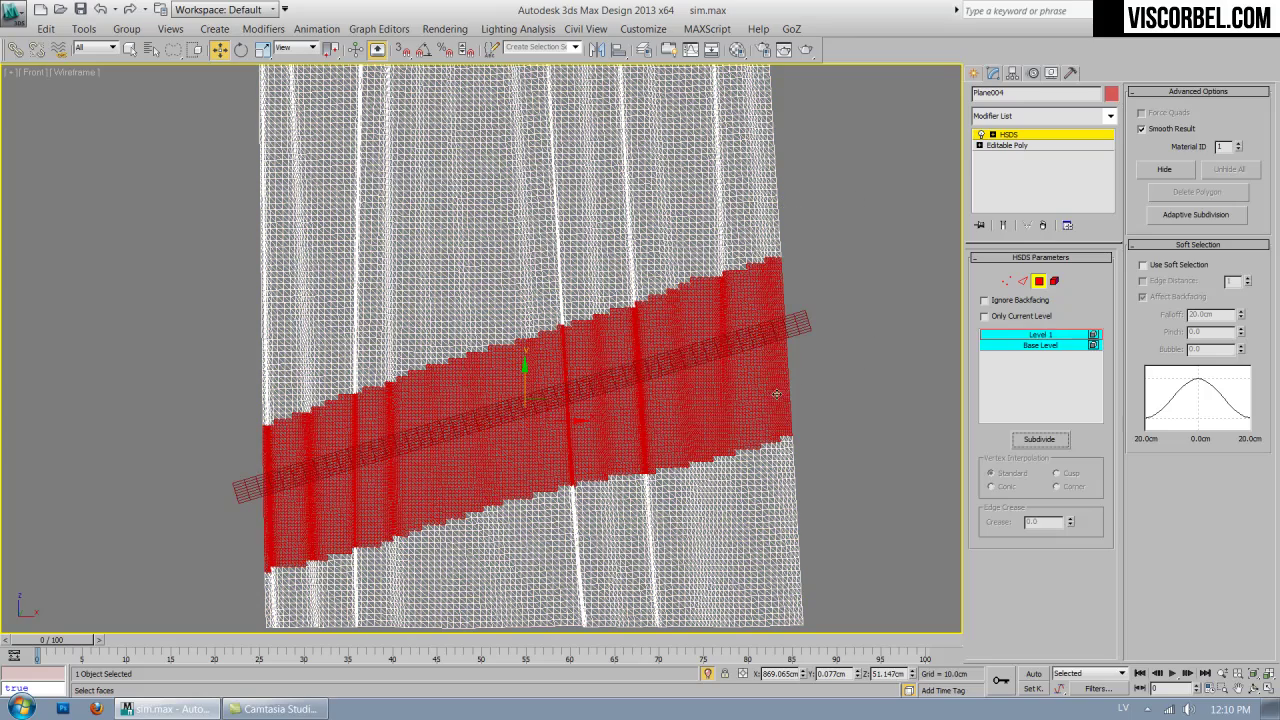
{"action": "scroll", "coordinate": [847, 338], "scroll_direction": "down", "scroll_amount": 4}
{"action": "middle_click_drag", "start_coordinate": [847, 338], "coordinate": [742, 401]}
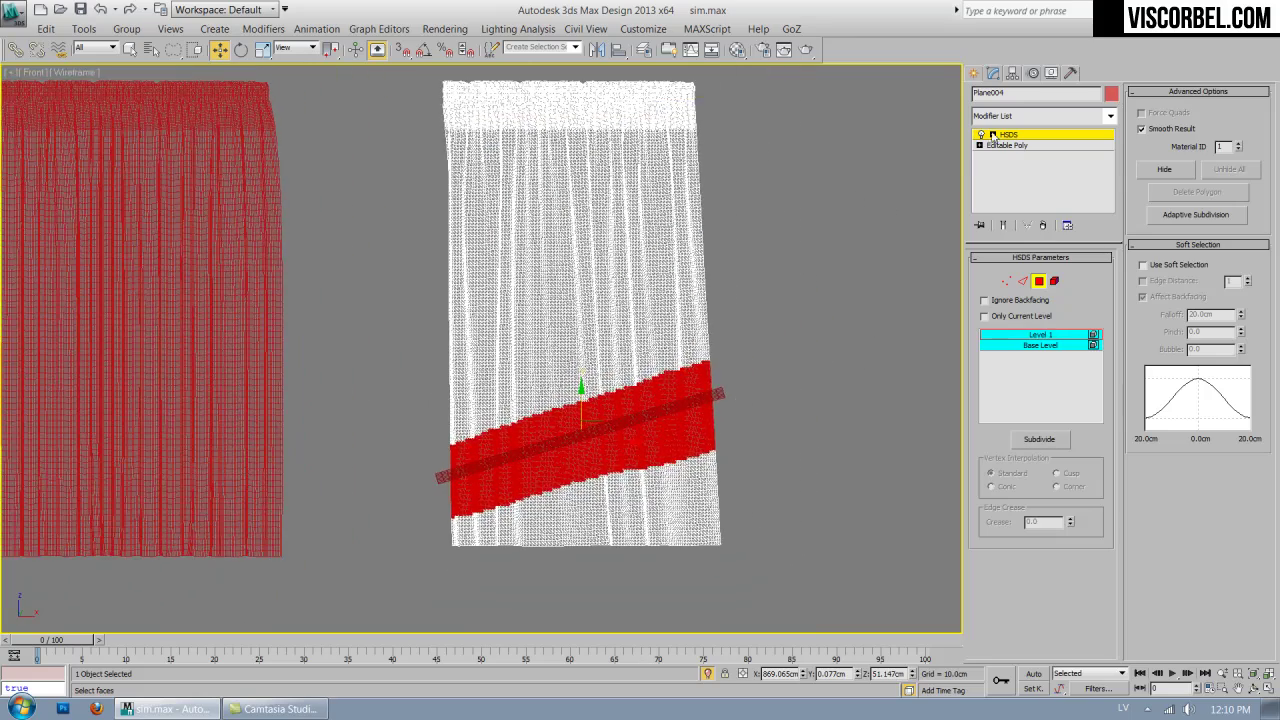
{"action": "left_click", "coordinate": [1017, 136]}
Add a Cloth modifier on top of HSDS on the half-width curtain.
{"action": "left_click", "coordinate": [1027, 118]}
{"action": "scroll", "coordinate": [992, 244], "scroll_direction": "down", "scroll_amount": 2}
{"action": "scroll", "coordinate": [992, 244], "scroll_direction": "down", "scroll_amount": 5}
{"action": "left_click", "coordinate": [995, 160]}
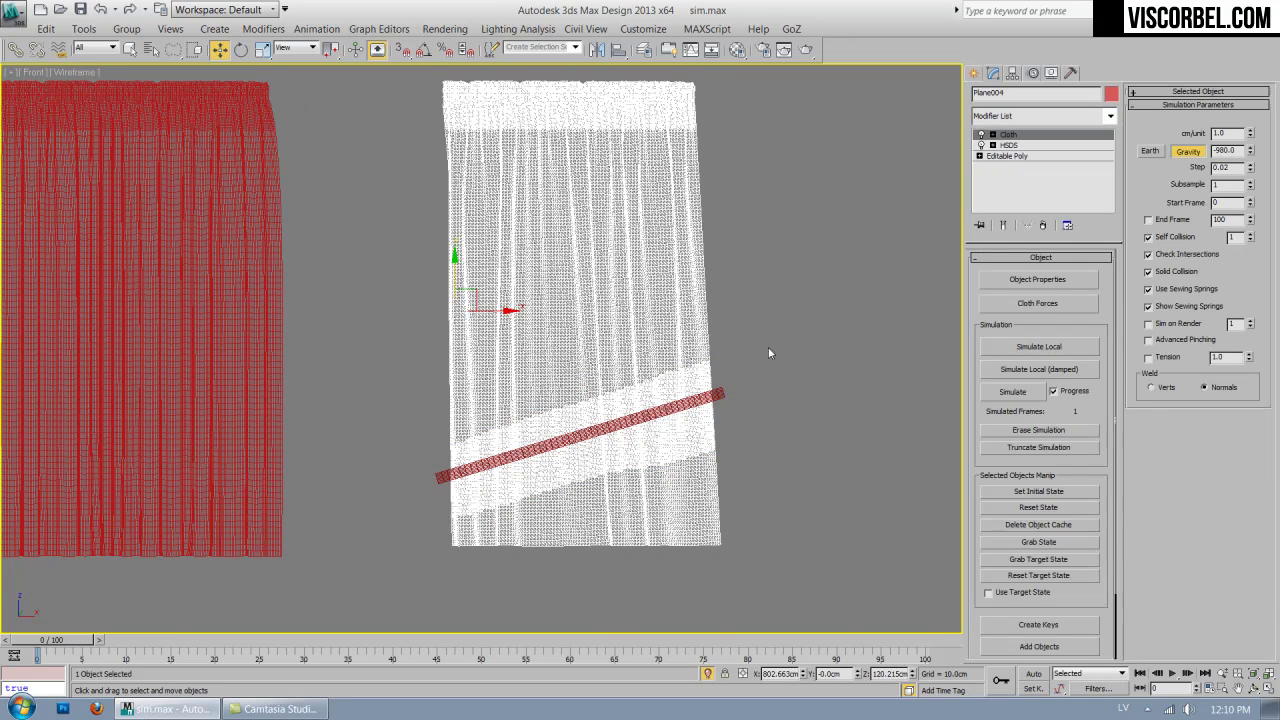
{"action": "scroll", "coordinate": [893, 305], "scroll_direction": "up", "scroll_amount": 2}
In the cloth object properties, define Plane004 as Cloth with the Cotton preset.
{"action": "left_click", "coordinate": [1033, 277]}
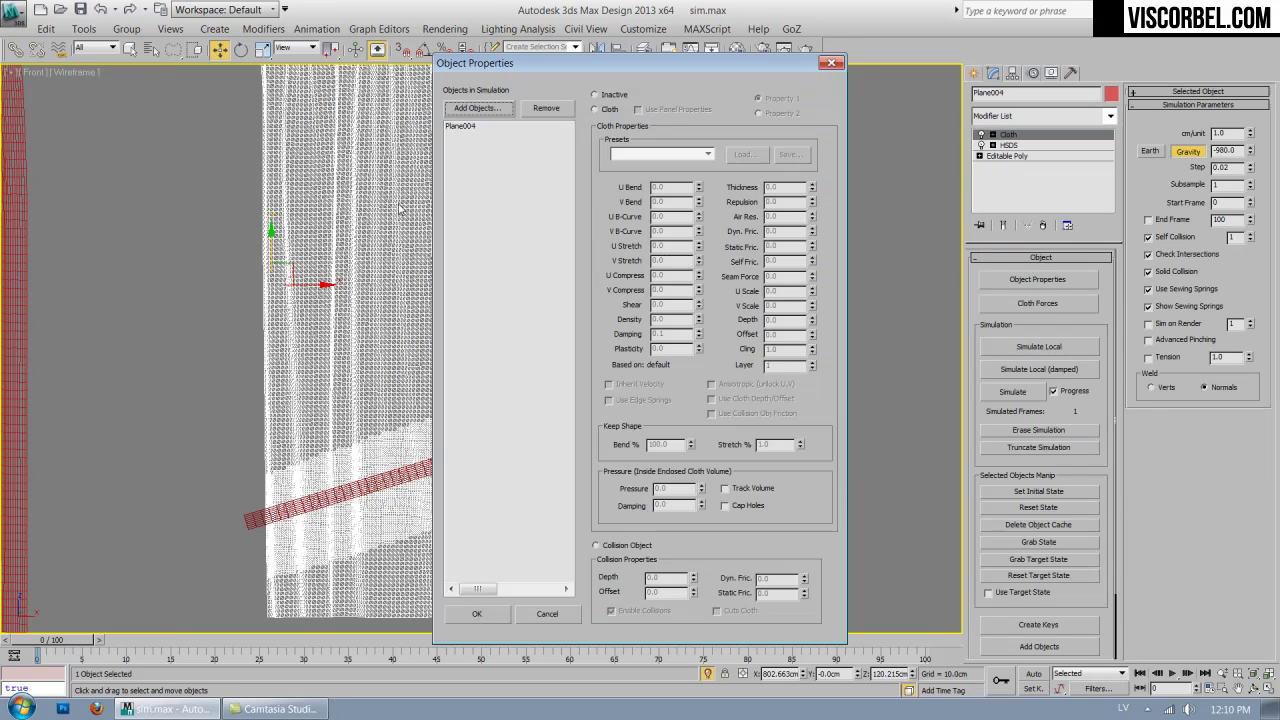
{"action": "left_click", "coordinate": [463, 127]}
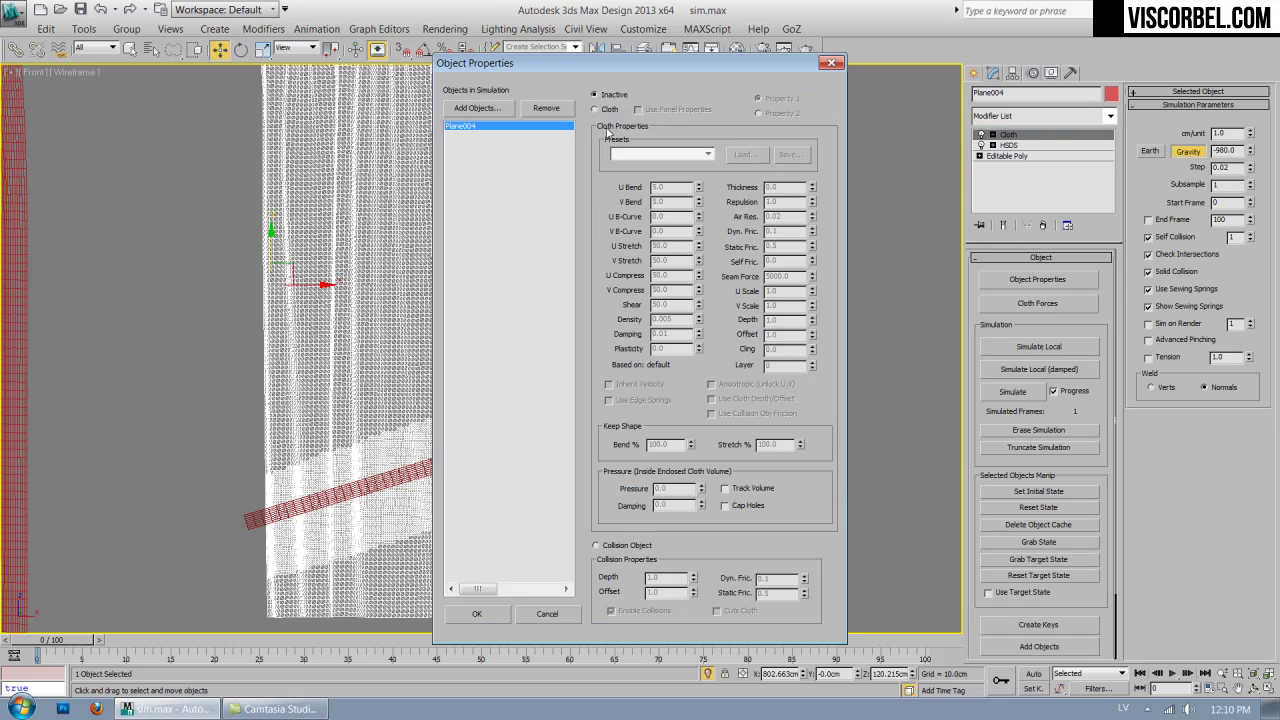
{"action": "left_click", "coordinate": [603, 110]}
{"action": "left_click", "coordinate": [660, 154]}
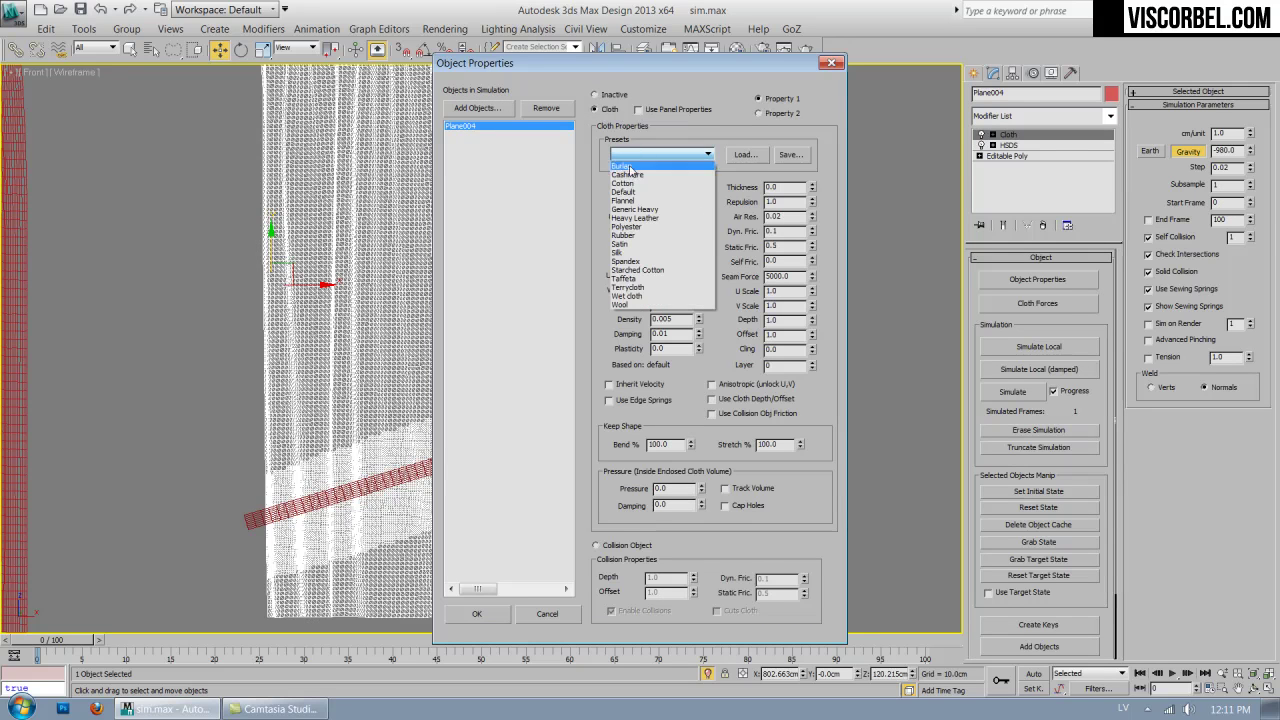
{"action": "left_click", "coordinate": [622, 189]}
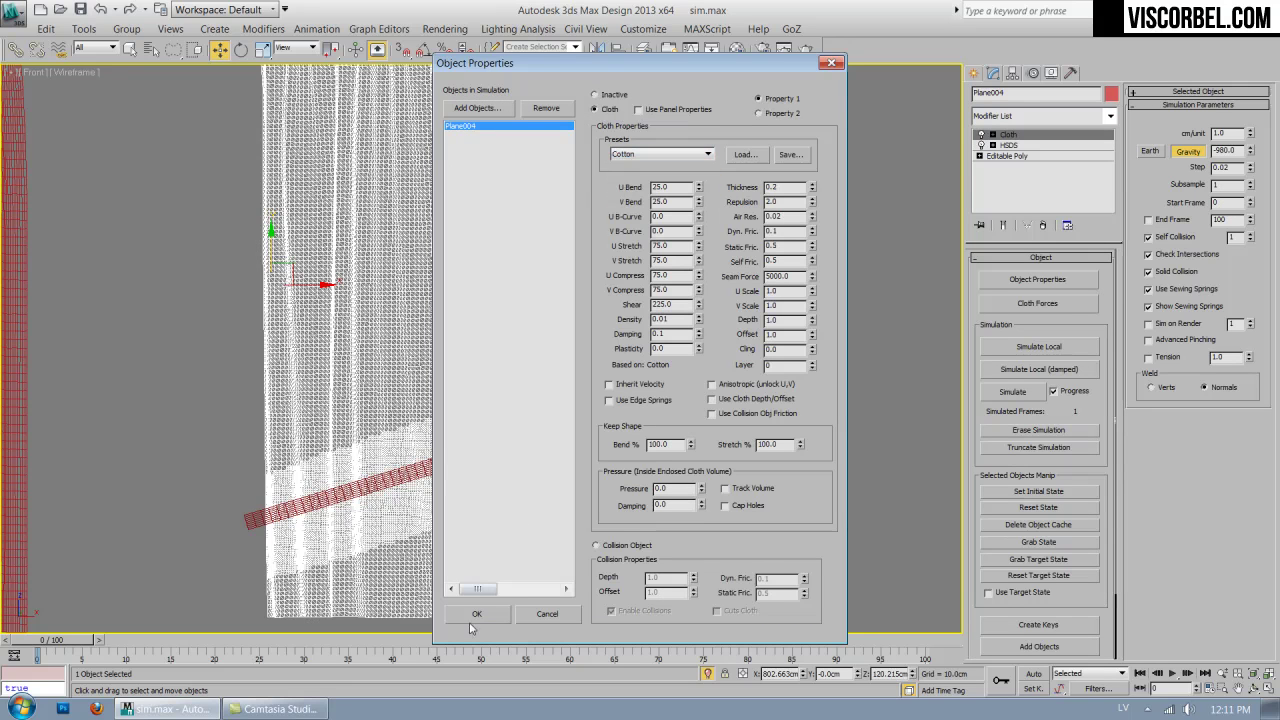
{"action": "key", "text": "Return"}
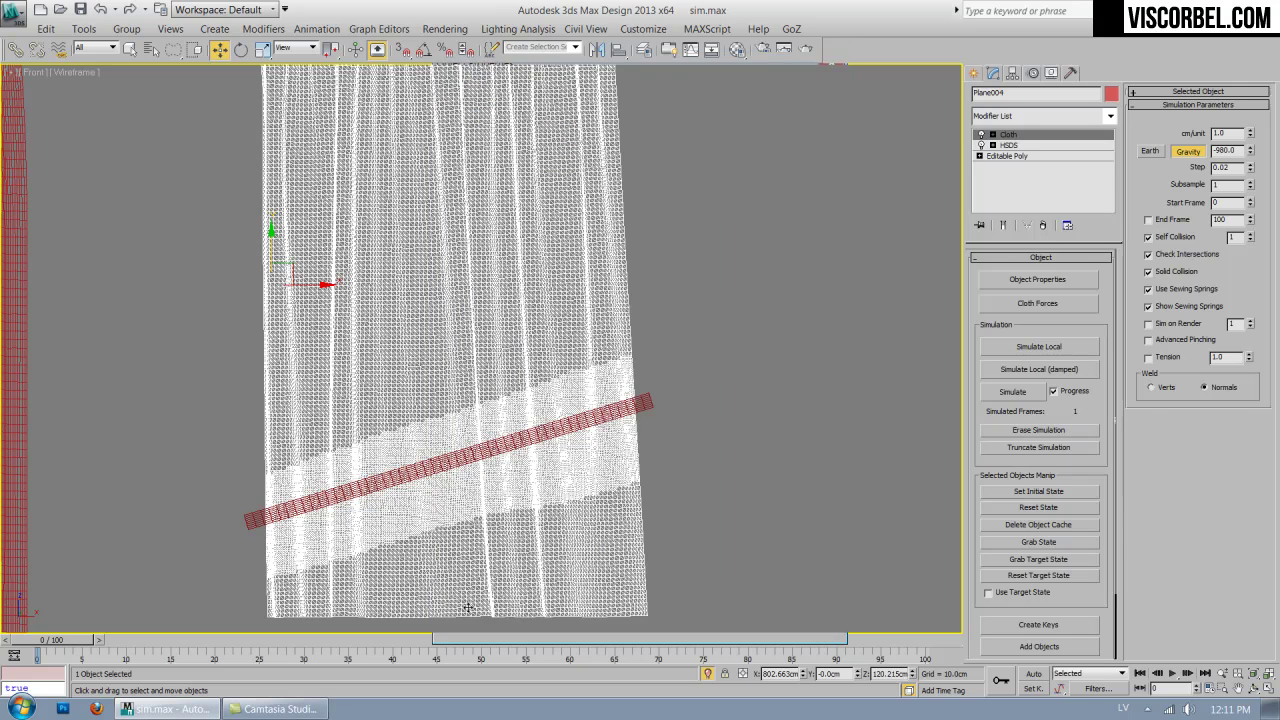
Add Box001 to the objects in the curtain's cloth simulation.
{"action": "left_click", "coordinate": [1046, 277]}
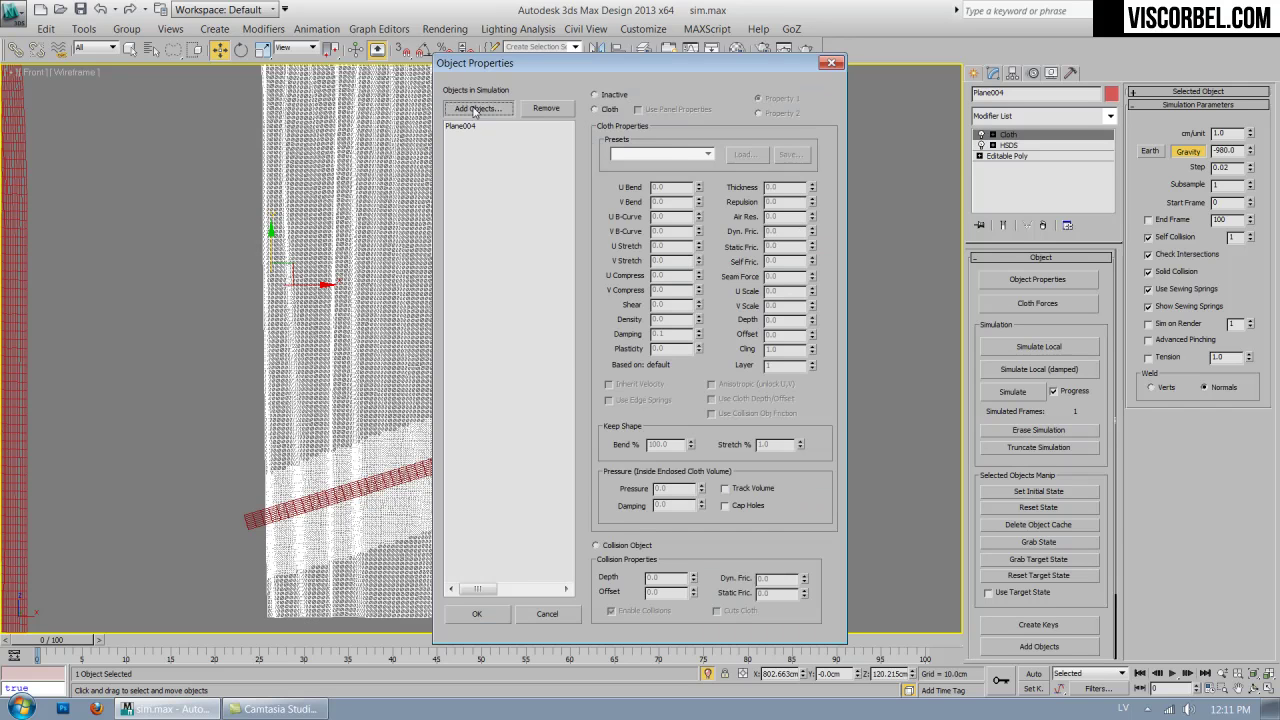
{"action": "left_click", "coordinate": [472, 118]}
{"action": "left_click_drag", "start_coordinate": [143, 16], "coordinate": [676, 118]}
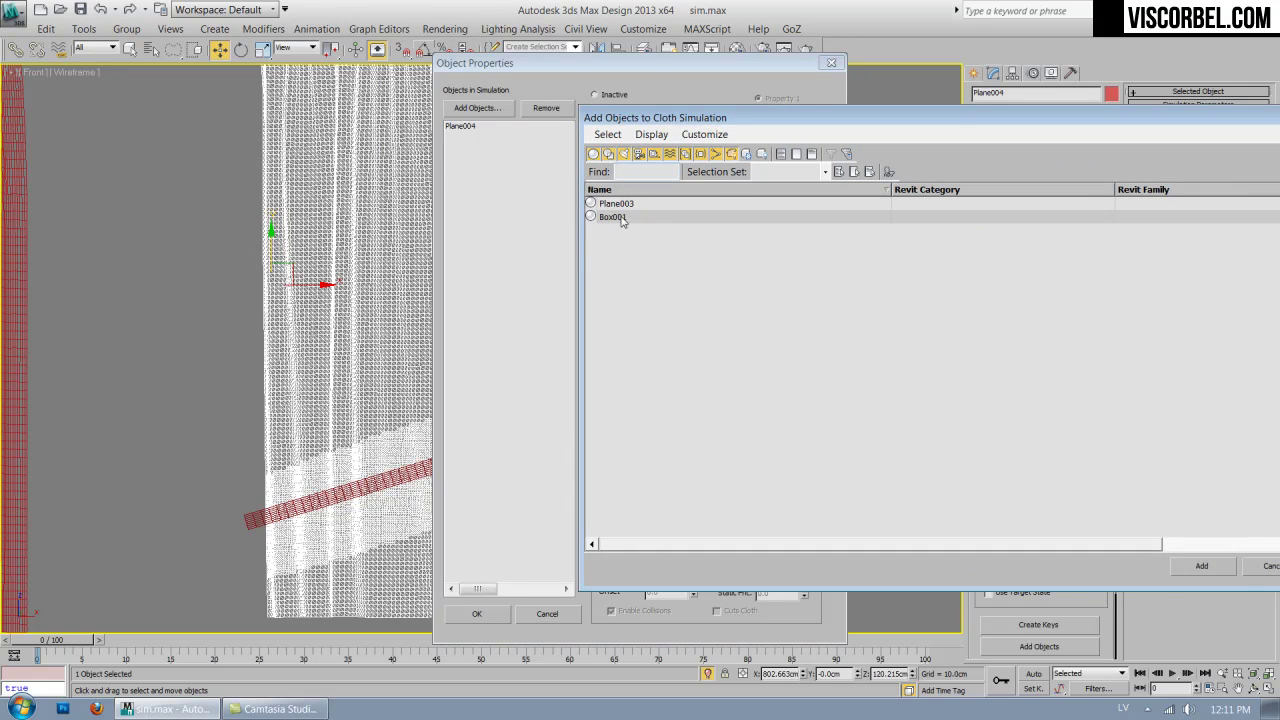
{"action": "left_click", "coordinate": [614, 217]}
{"action": "left_click", "coordinate": [1201, 566]}
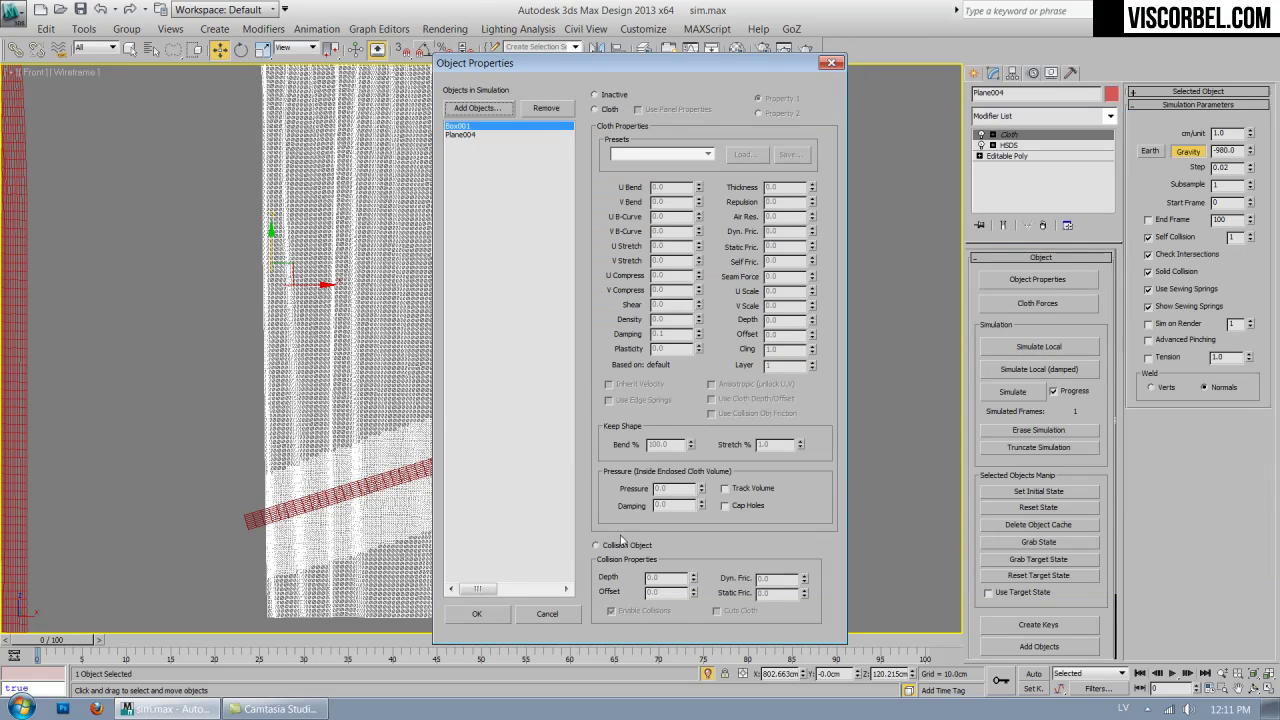
{"action": "left_click", "coordinate": [477, 613]}
Turn off Self Collision and Check Intersections for the simulation and preview the box's animation.
{"action": "middle_click_drag", "start_coordinate": [509, 472], "coordinate": [650, 389]}
{"action": "scroll", "coordinate": [622, 393], "scroll_direction": "up", "scroll_amount": 2}
{"action": "scroll", "coordinate": [617, 391], "scroll_direction": "down", "scroll_amount": 3}
{"action": "scroll", "coordinate": [614, 519], "scroll_direction": "down", "scroll_amount": 1}
{"action": "scroll", "coordinate": [897, 440], "scroll_direction": "down", "scroll_amount": 2}
{"action": "scroll", "coordinate": [643, 371], "scroll_direction": "up", "scroll_amount": 3}
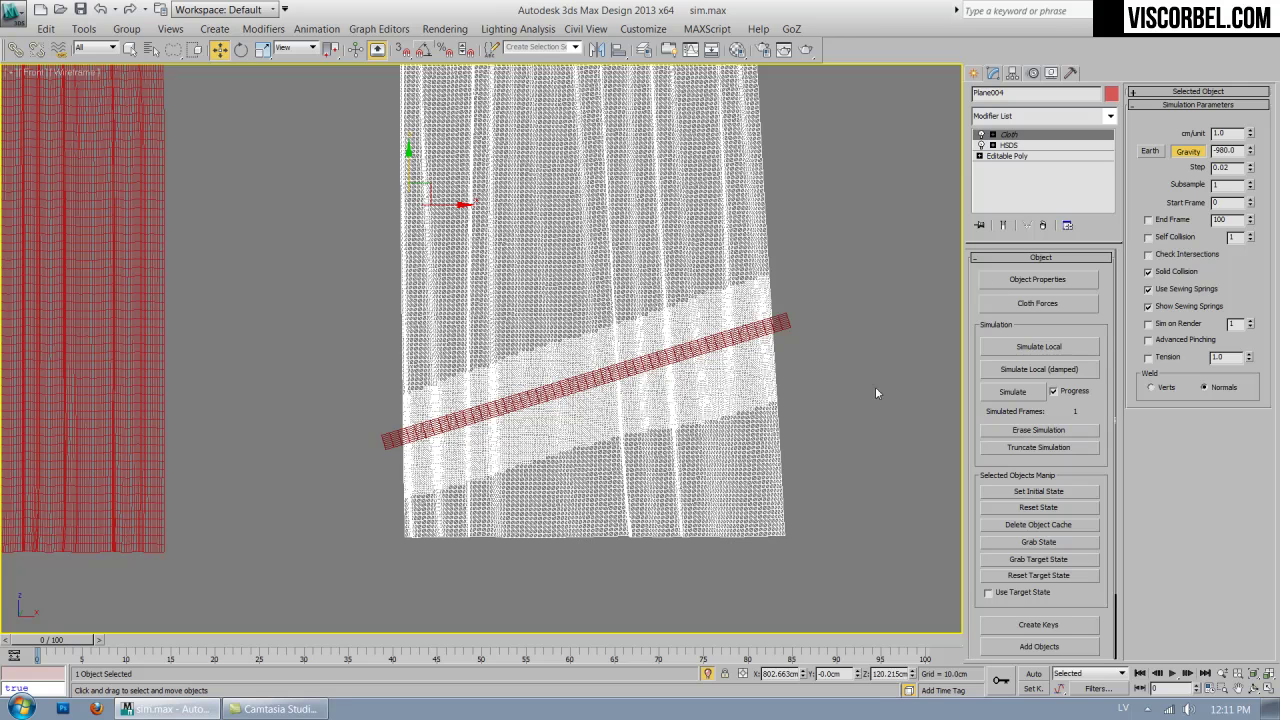
{"action": "key", "text": "slash"}
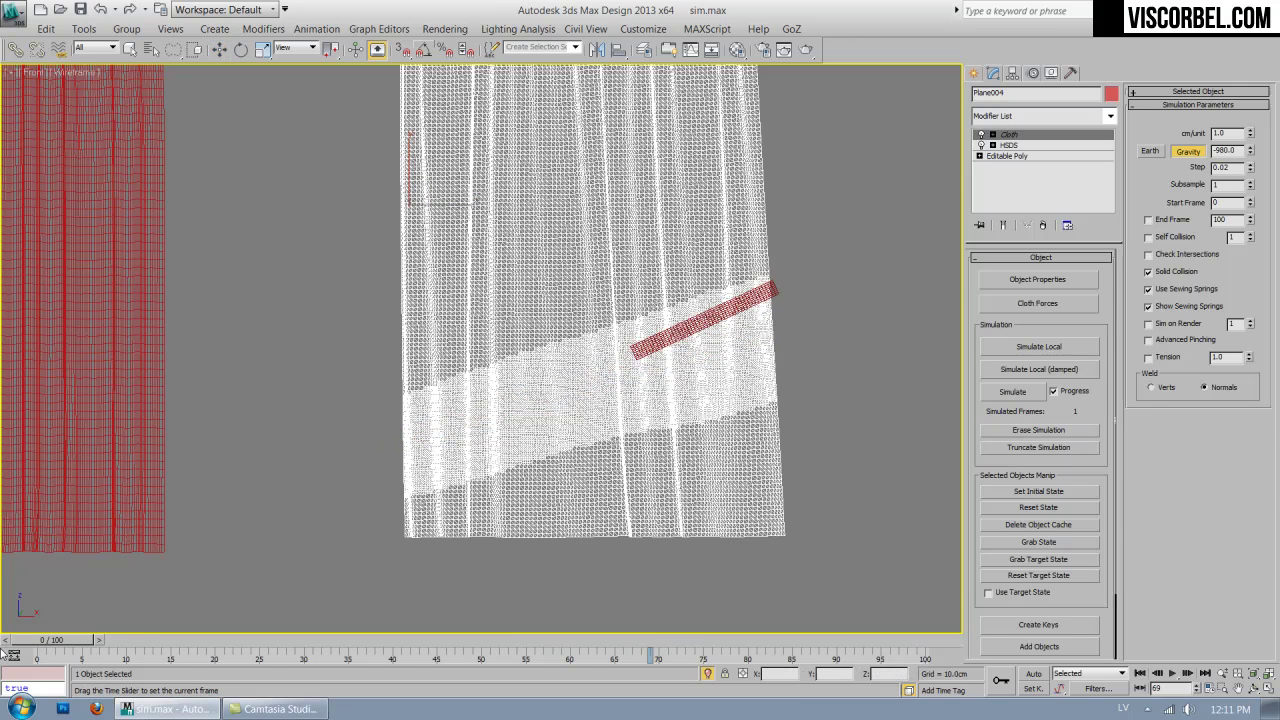
{"action": "key", "text": "Escape"}
In the Cloth modifier's Group level, group the vertices along the curtain's top edge as Group001 and constrain them with Drag.
{"action": "middle_click_drag", "start_coordinate": [685, 196], "coordinate": [692, 376]}
{"action": "scroll", "coordinate": [688, 365], "scroll_direction": "down", "scroll_amount": 2}
{"action": "middle_click_drag", "start_coordinate": [628, 222], "coordinate": [621, 308]}
{"action": "scroll", "coordinate": [621, 308], "scroll_direction": "up", "scroll_amount": 2}
{"action": "key", "text": "1"}
{"action": "mouse_move", "coordinate": [329, 146]}
{"action": "left_mouse_down"}
{"action": "mouse_move", "coordinate": [832, 200]}
{"action": "mouse_move", "coordinate": [839, 217]}
{"action": "left_mouse_up"}
{"action": "mouse_move", "coordinate": [173, 49]}
{"action": "left_mouse_down"}
{"action": "mouse_move", "coordinate": [174, 72]}
{"action": "mouse_move", "coordinate": [173, 50]}
{"action": "left_mouse_up"}
{"action": "scroll", "coordinate": [514, 234], "scroll_direction": "up", "scroll_amount": 4}
{"action": "middle_click_drag", "start_coordinate": [514, 234], "coordinate": [292, 341]}
{"action": "left_click_drag", "start_coordinate": [64, 201], "coordinate": [856, 315]}
{"action": "left_click", "coordinate": [1161, 110]}
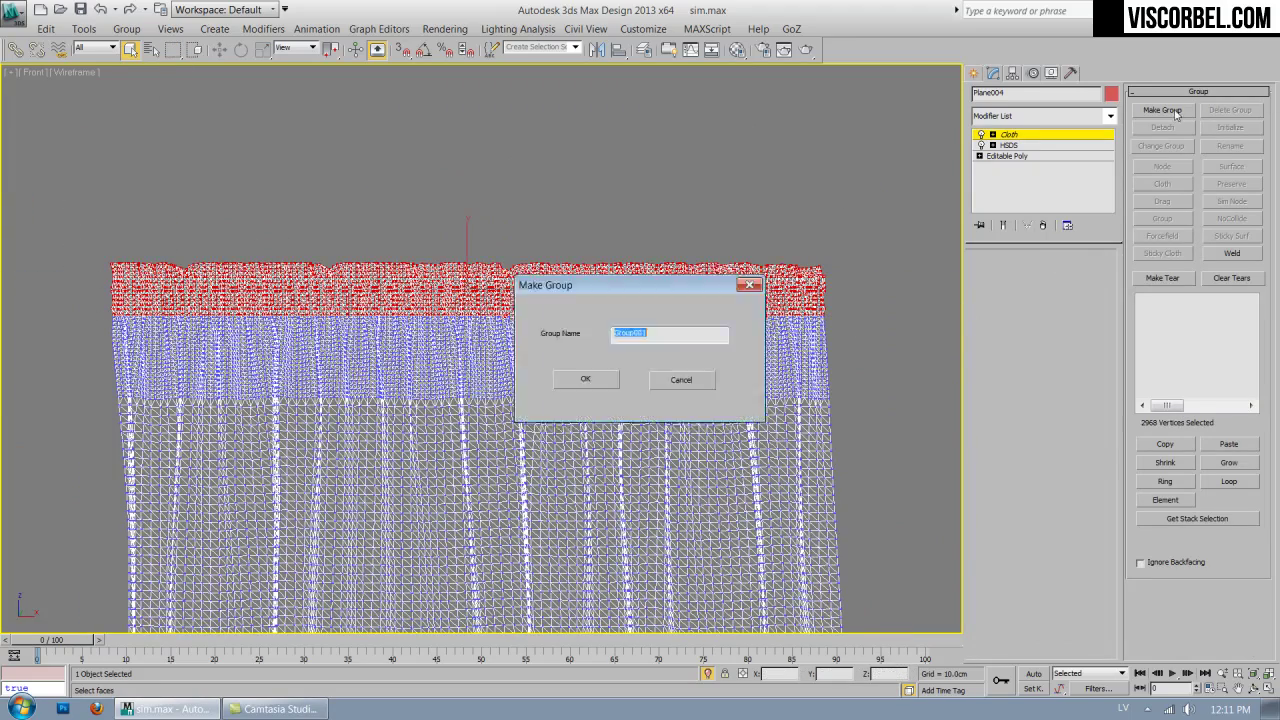
{"action": "left_click", "coordinate": [586, 380]}
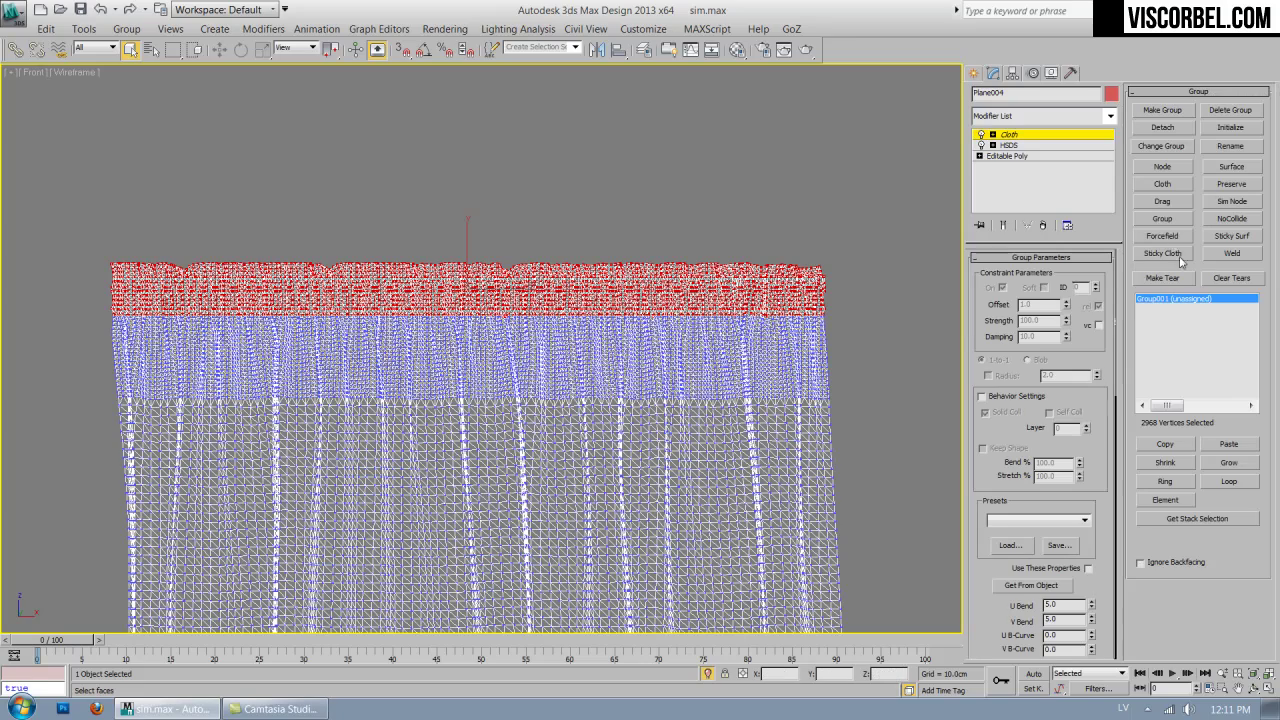
{"action": "left_click", "coordinate": [1163, 202]}
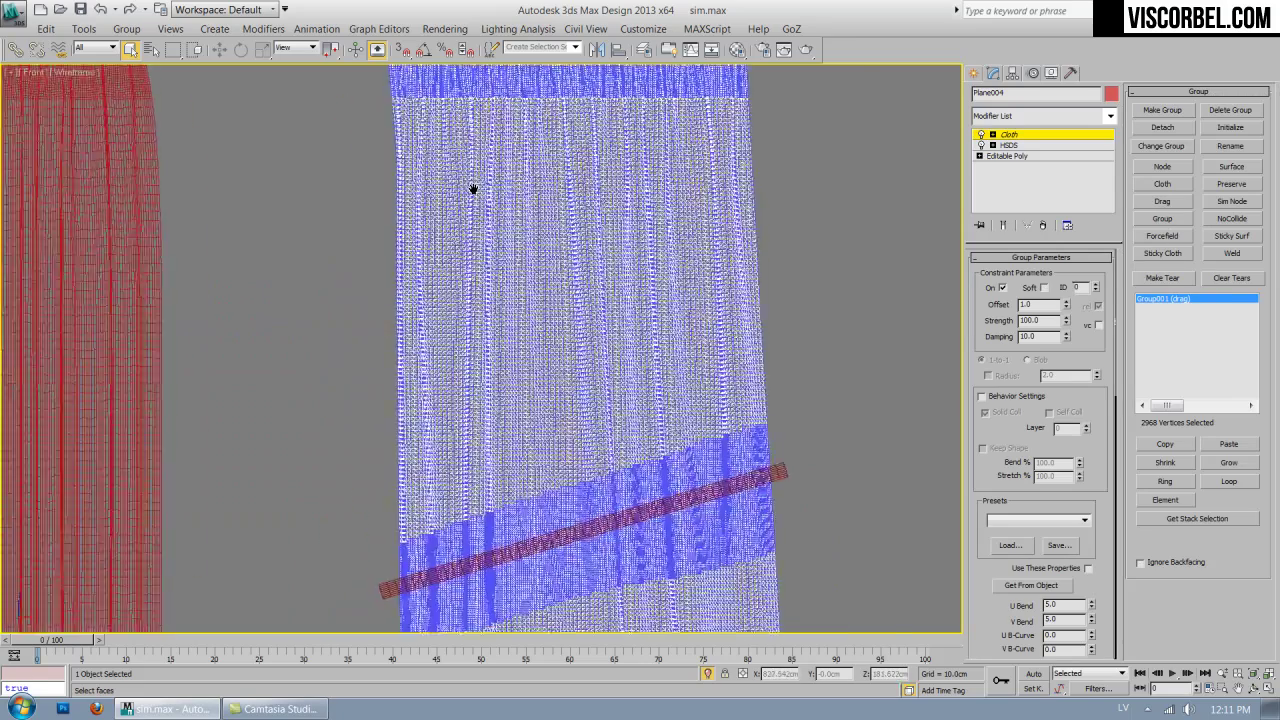
Fence-select the curtain vertices within the tilted box's outline and make them Group002.
{"action": "scroll", "coordinate": [492, 238], "scroll_direction": "up", "scroll_amount": 4}
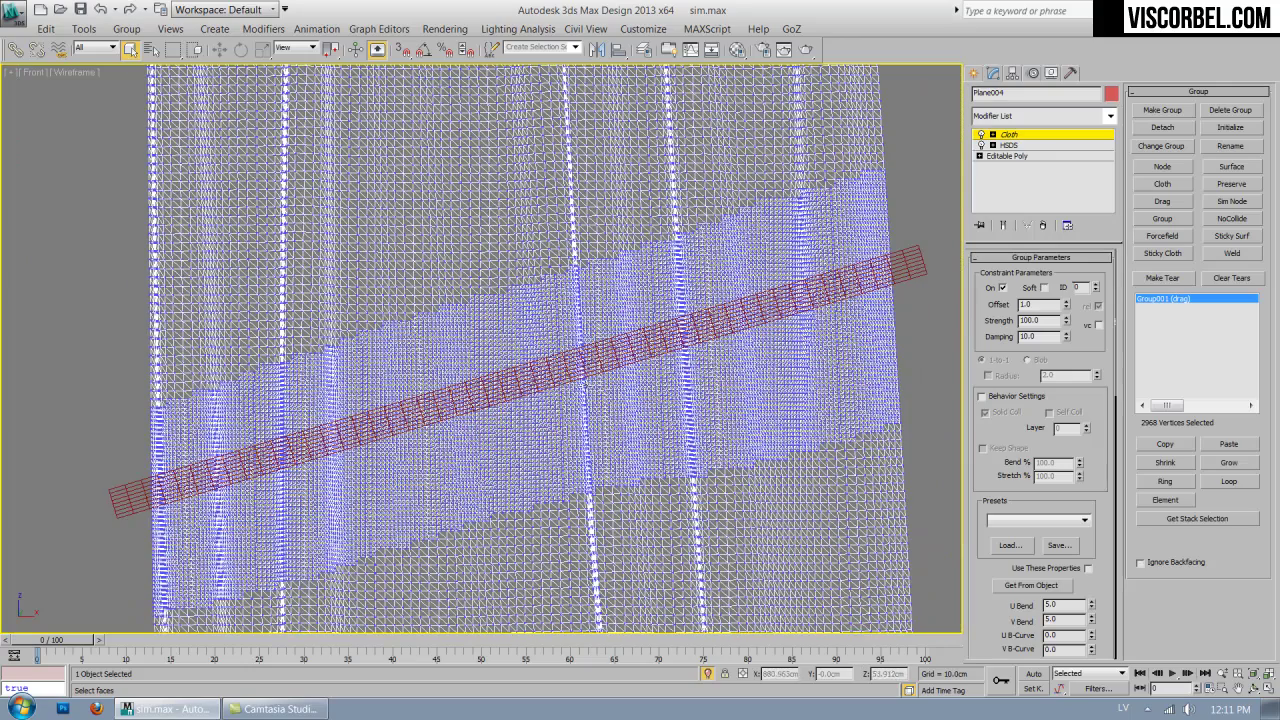
{"action": "left_click", "coordinate": [172, 50]}
{"action": "left_click_drag", "start_coordinate": [169, 56], "coordinate": [171, 134]}
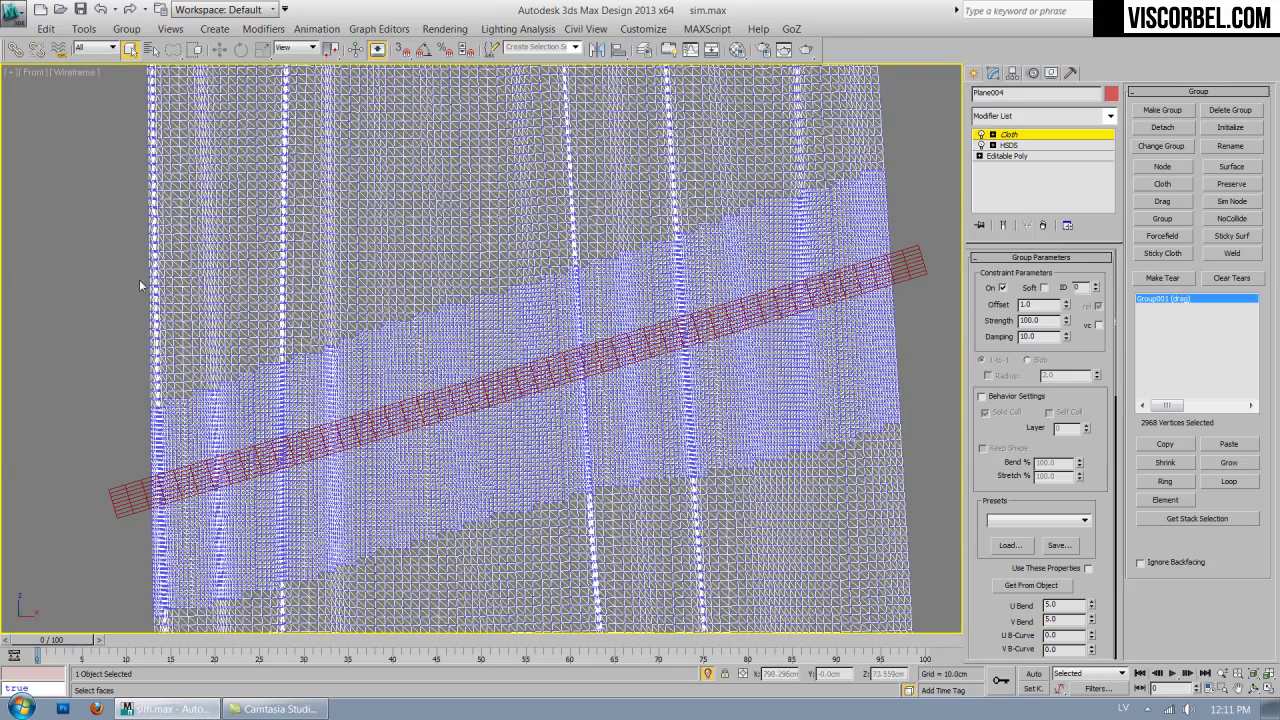
{"action": "left_click_drag", "start_coordinate": [128, 480], "coordinate": [136, 497]}
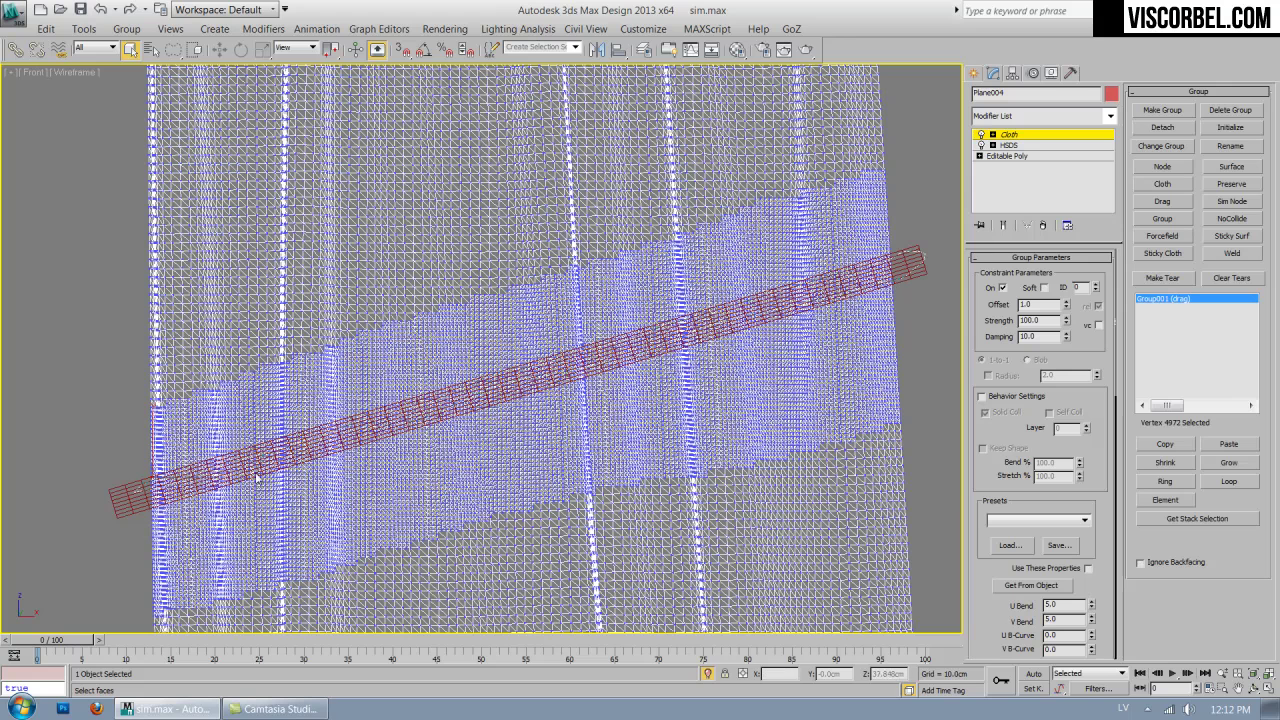
{"action": "left_click_drag", "start_coordinate": [155, 501], "coordinate": [105, 485]}
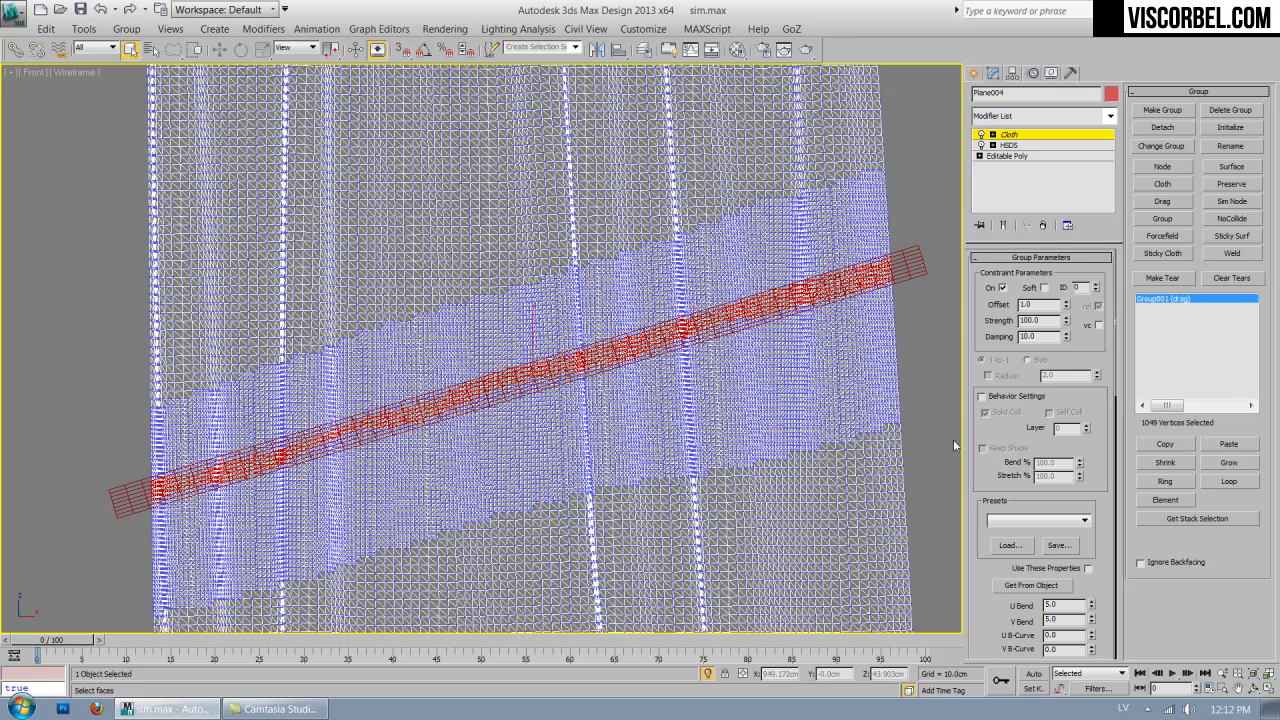
{"action": "left_click", "coordinate": [1162, 110]}
{"action": "left_click", "coordinate": [569, 388]}
Try to attach the new vertex group to the tilted box with a Surface constraint.
{"action": "left_click", "coordinate": [580, 457]}
{"action": "left_click", "coordinate": [1232, 166]}
{"action": "left_click", "coordinate": [920, 263]}
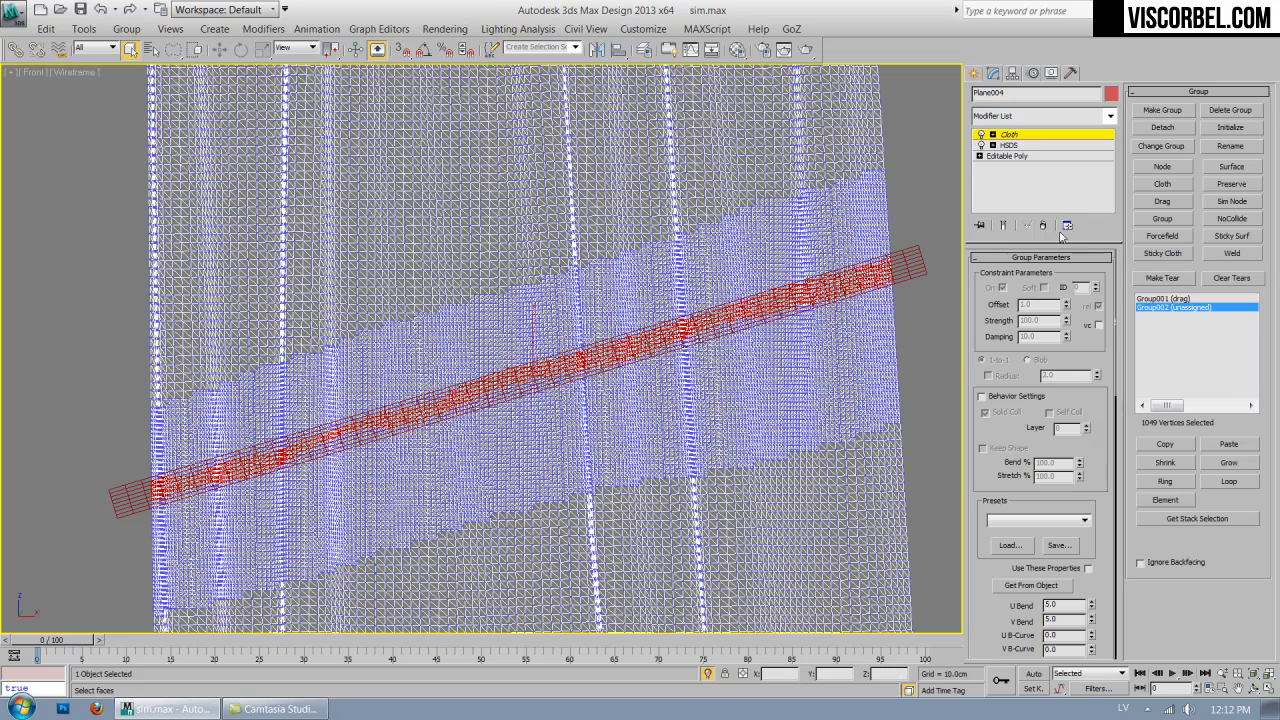
In the Cloth object properties, set Box001 as a Collision Object and reopen the properties to check the assignment.
{"action": "left_click", "coordinate": [1012, 135]}
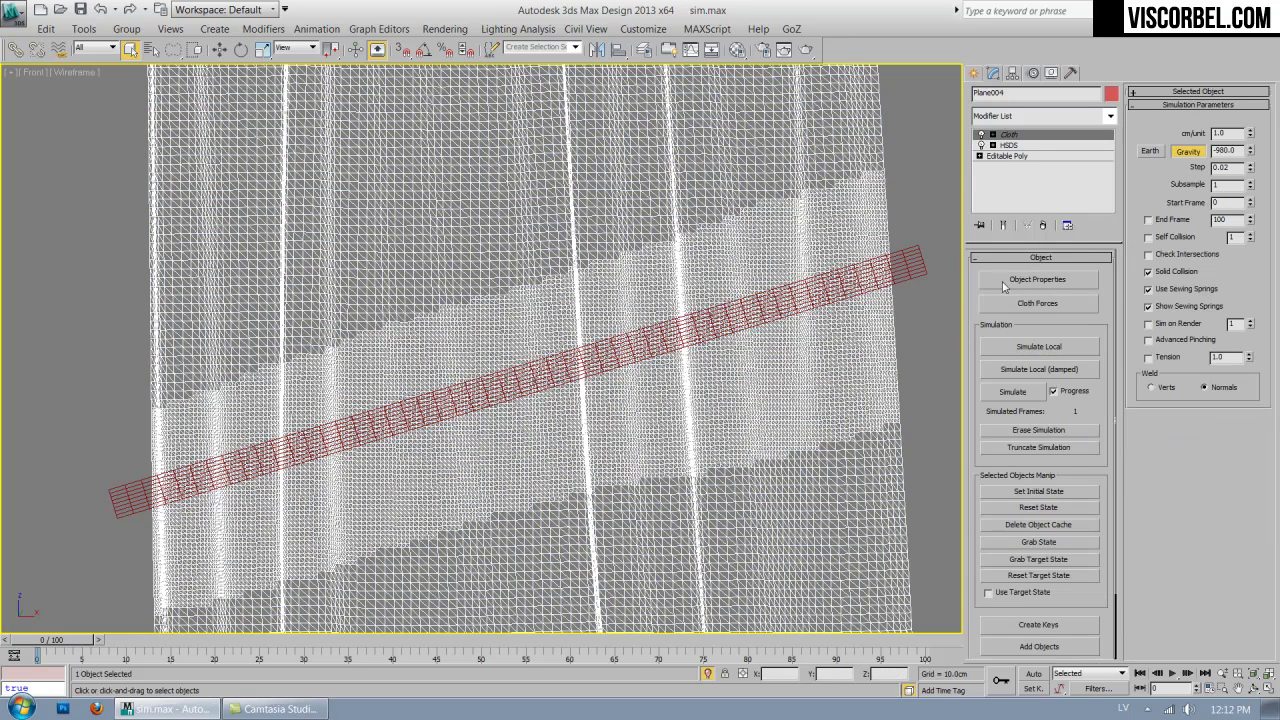
{"action": "left_click", "coordinate": [1035, 280]}
{"action": "left_click", "coordinate": [459, 127]}
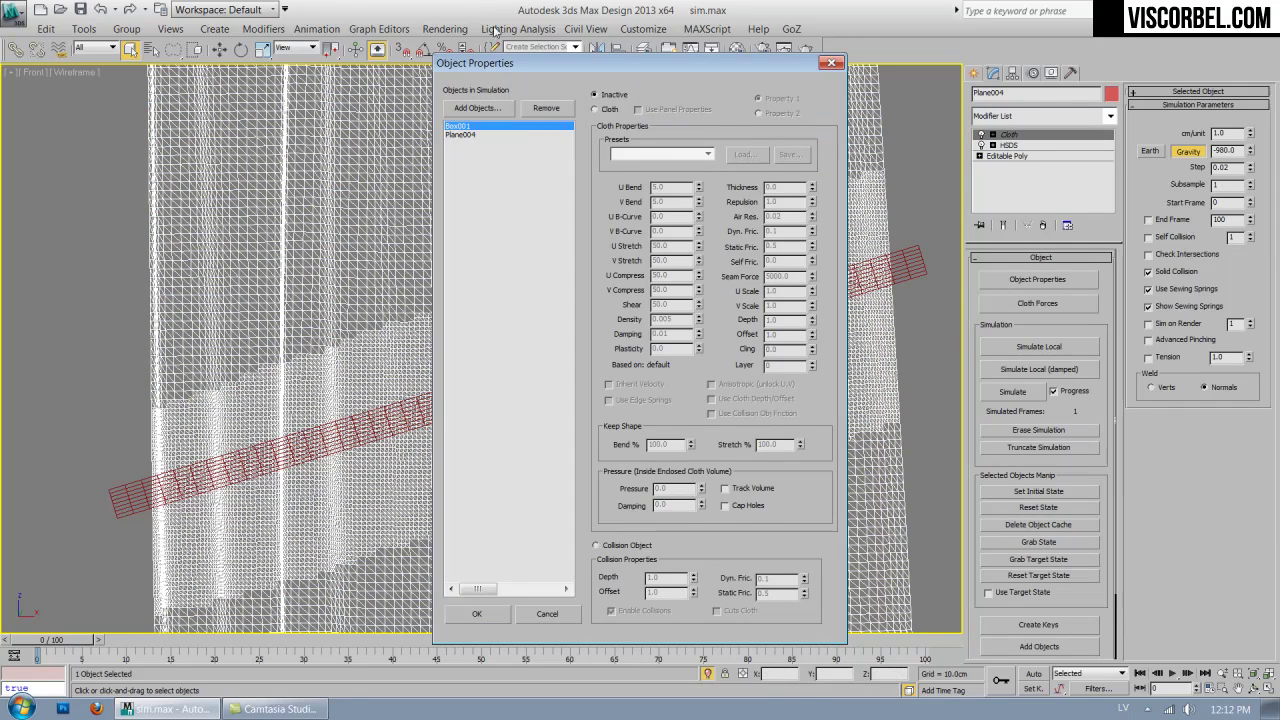
{"action": "left_click_drag", "start_coordinate": [557, 66], "coordinate": [545, 31]}
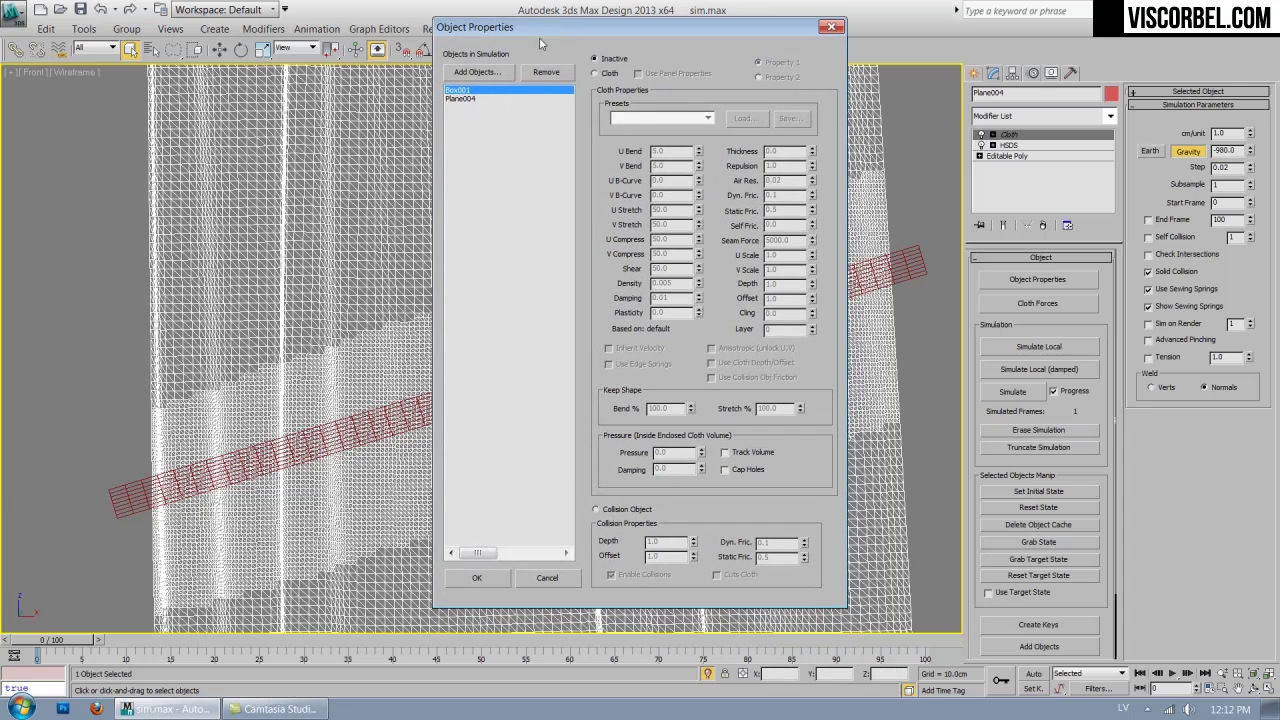
{"action": "left_click", "coordinate": [617, 511]}
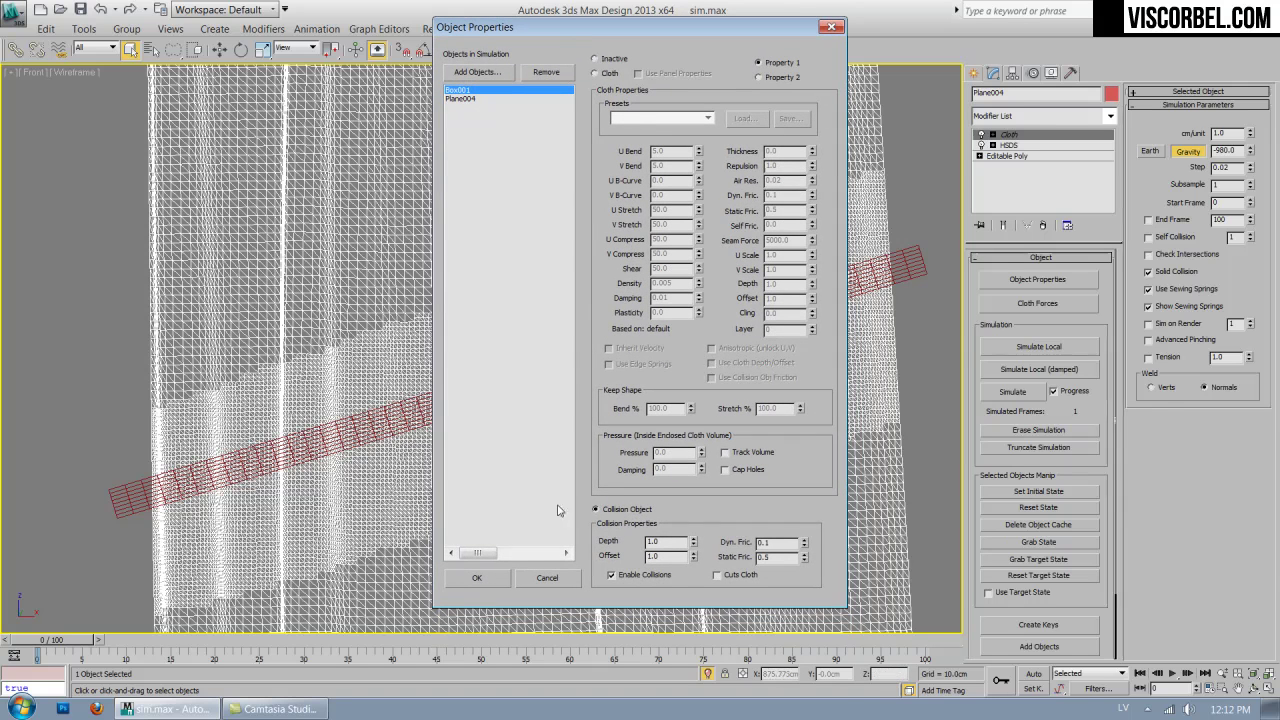
{"action": "left_click", "coordinate": [489, 583]}
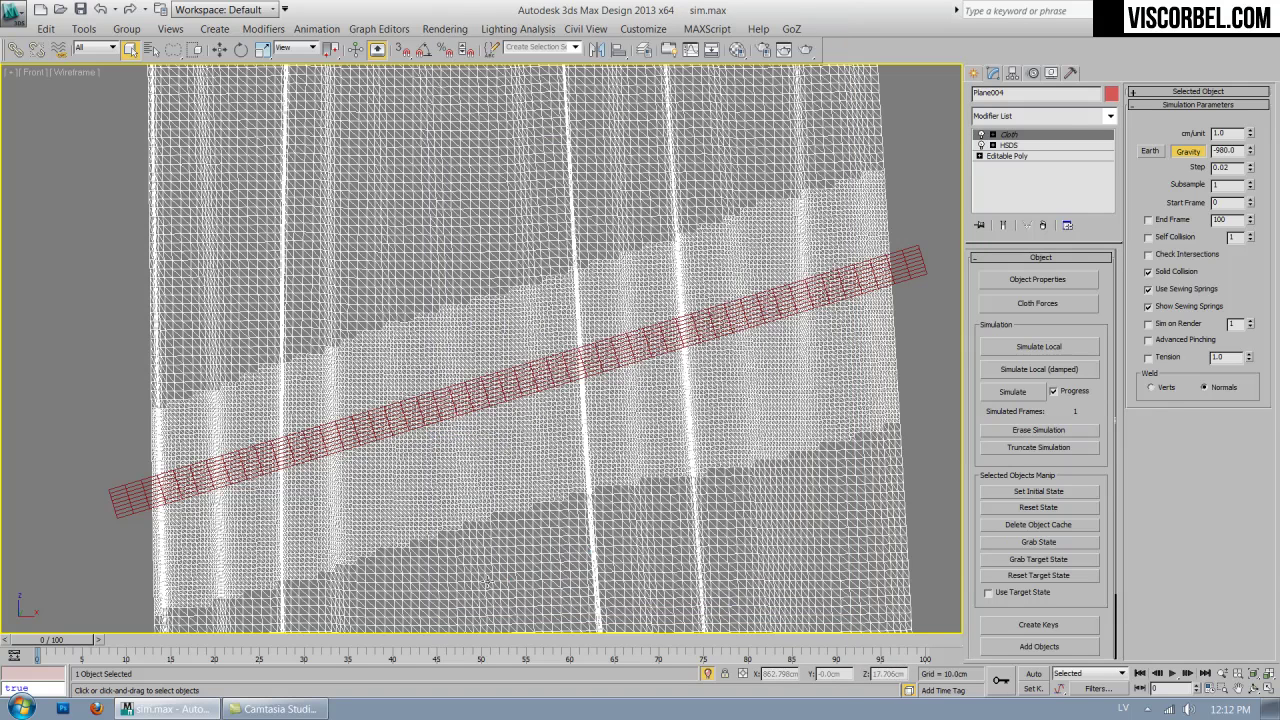
{"action": "left_click", "coordinate": [1038, 279]}
{"action": "left_click", "coordinate": [458, 126]}
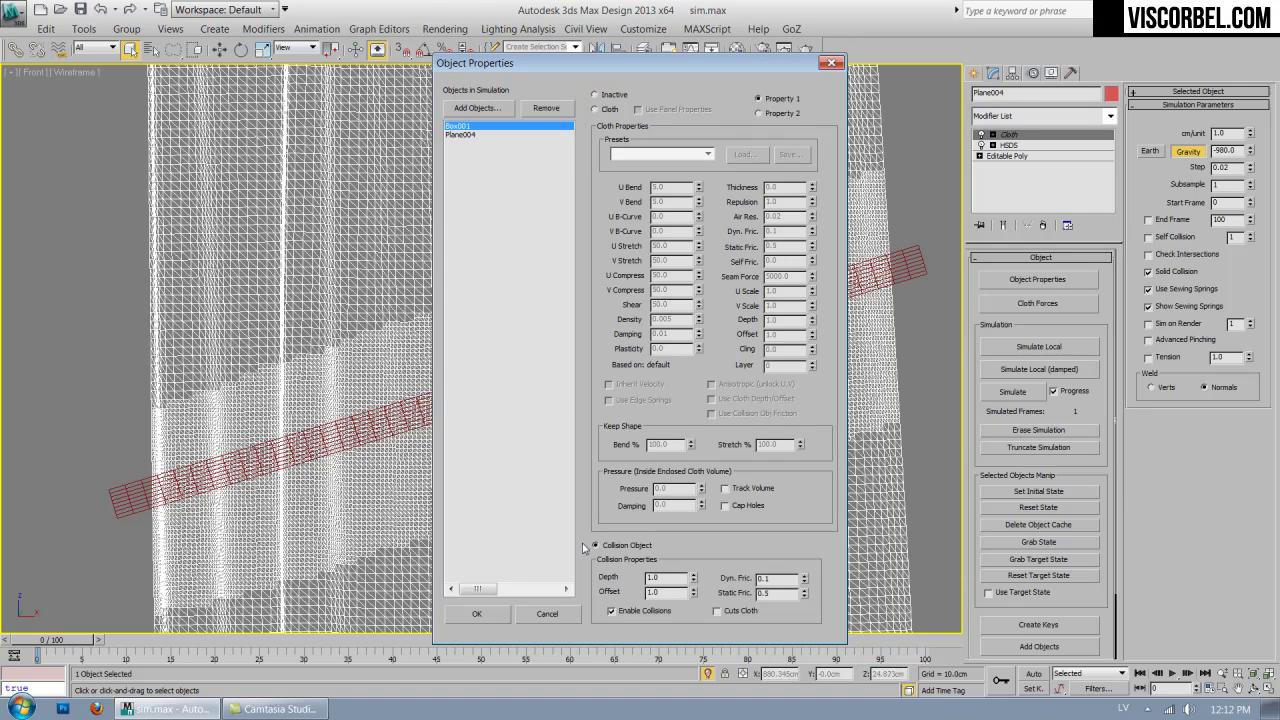
{"action": "left_click", "coordinate": [477, 613]}
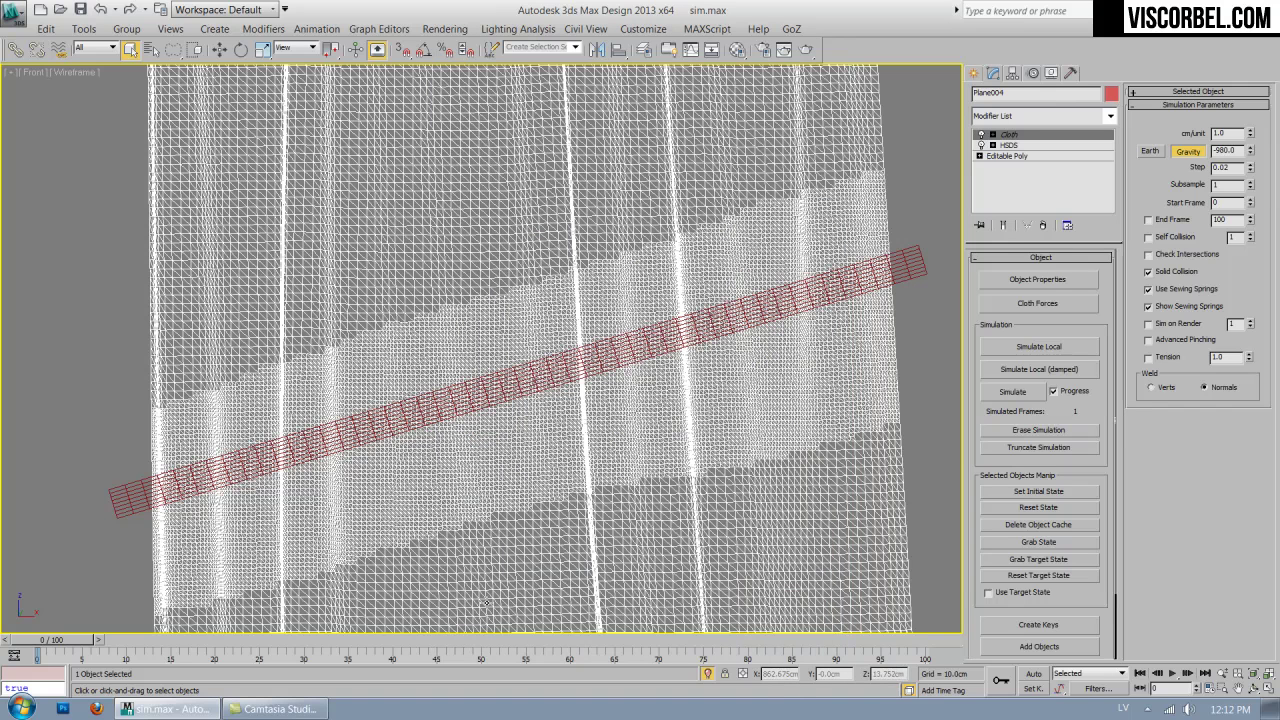
At the Cloth modifier's Group level, attach Group002 to the tilted box with a Surface constraint.
{"action": "key", "text": "1"}
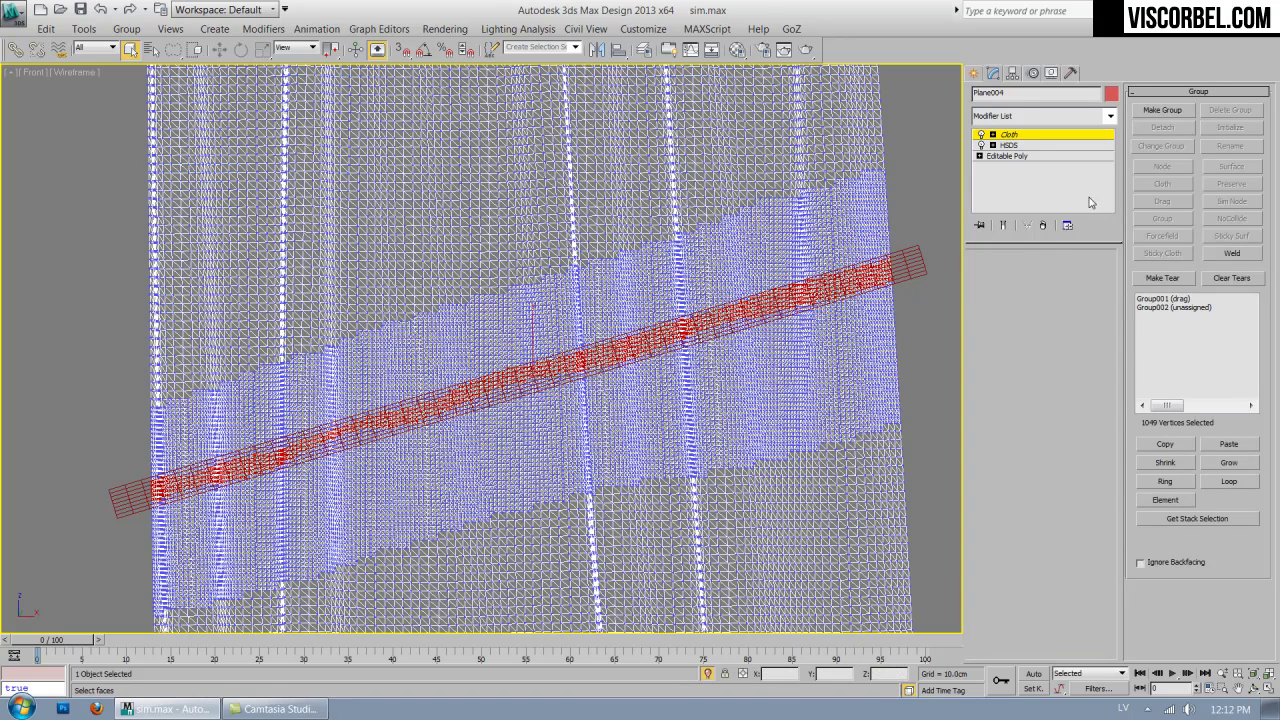
{"action": "left_click", "coordinate": [1189, 308]}
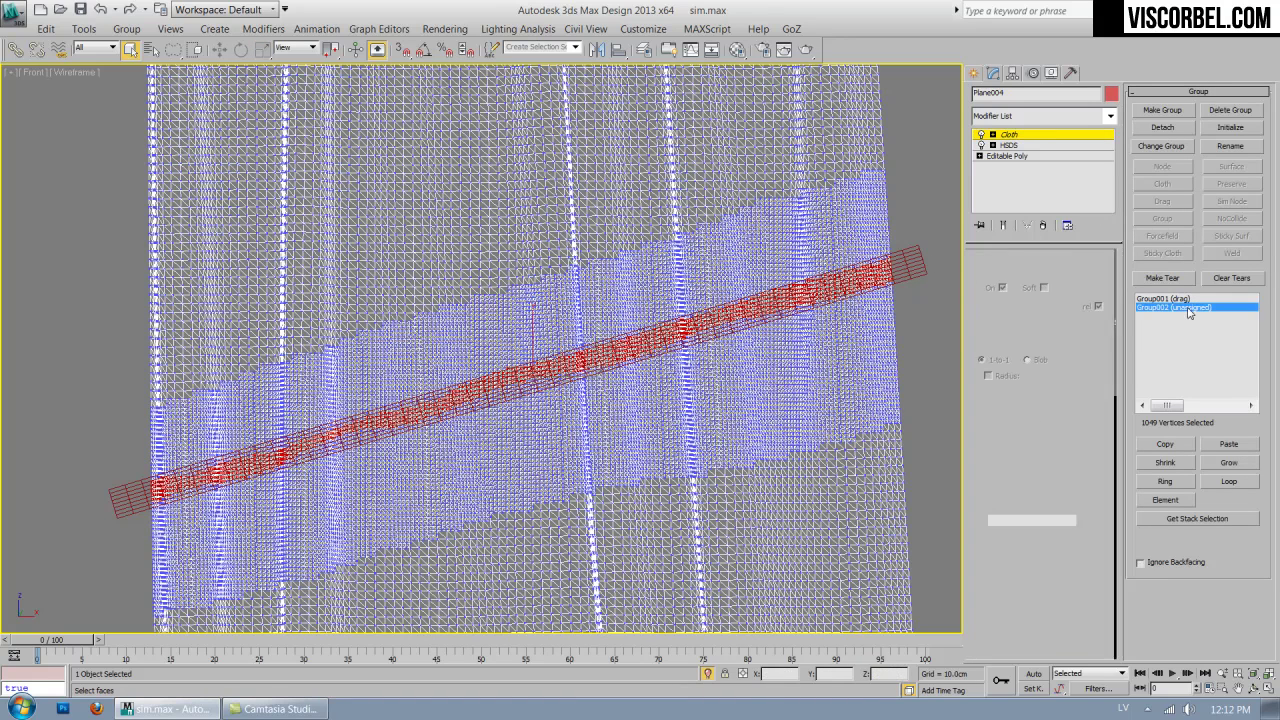
{"action": "left_click", "coordinate": [1230, 167]}
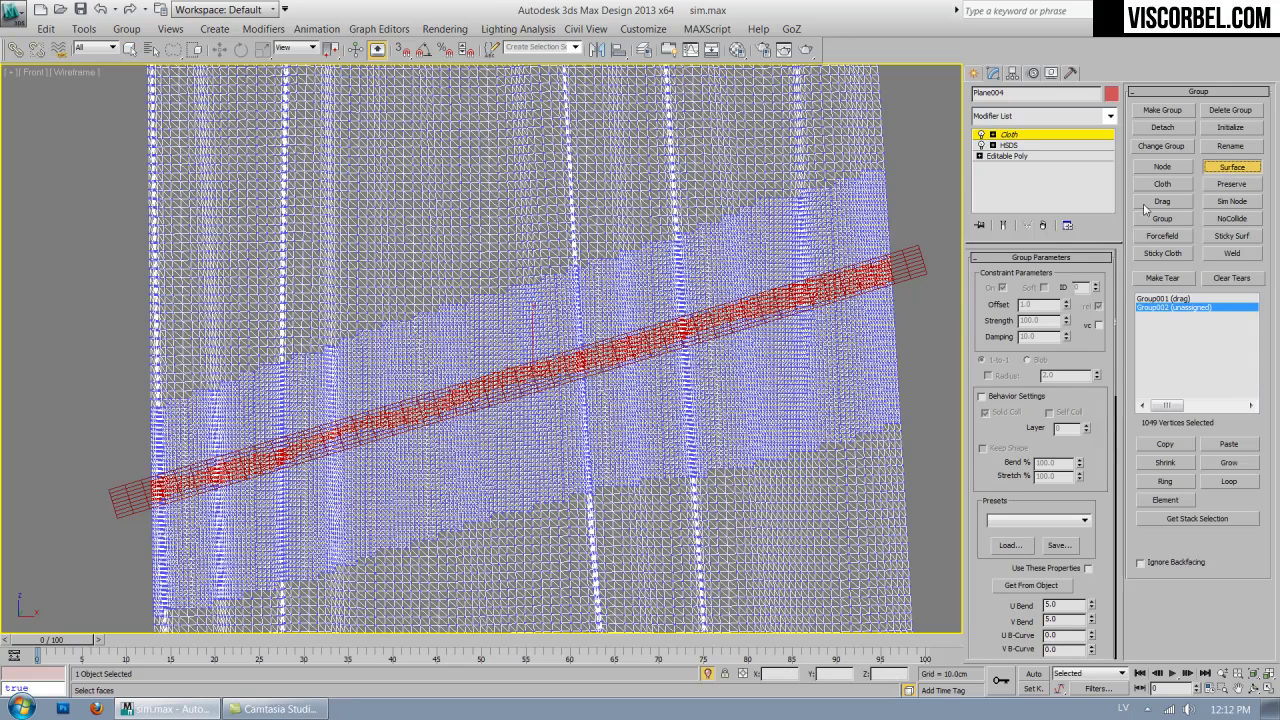
{"action": "left_click", "coordinate": [913, 266]}
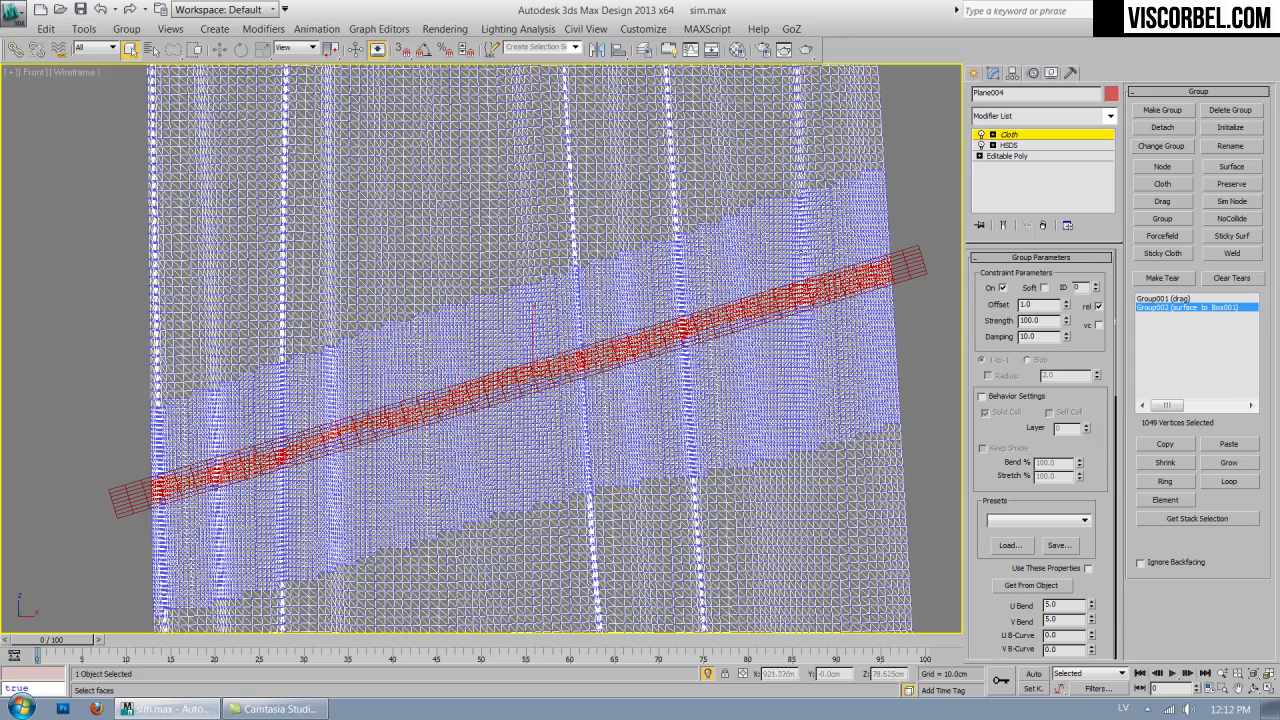
Switch to a shaded perspective view, leave the Group level and save the scene as a new file named sim2.
{"action": "scroll", "coordinate": [736, 240], "scroll_direction": "down", "scroll_amount": 5}
{"action": "key", "text": "p"}
{"action": "key", "text": "F3"}
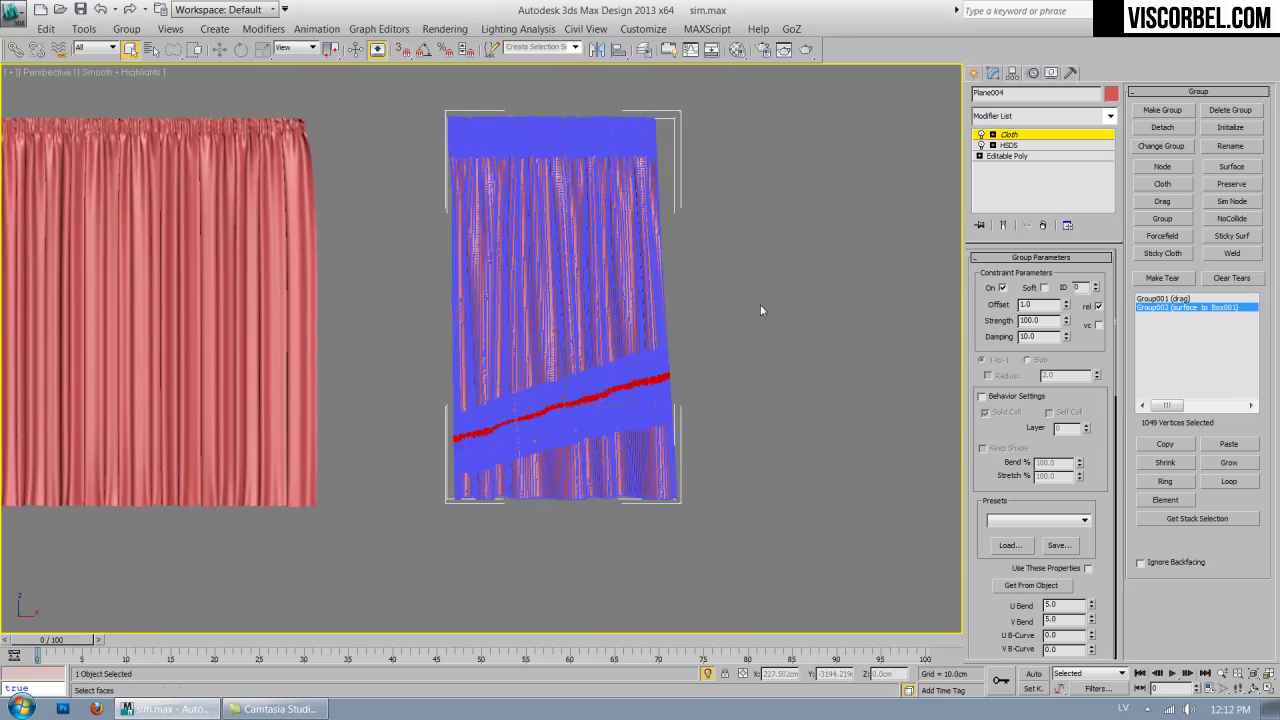
{"action": "key", "text": "ctrl+b"}
{"action": "left_click", "coordinate": [760, 249]}
{"action": "middle_click_drag", "start_coordinate": [604, 229], "coordinate": [691, 257], "text": "alt"}
{"action": "left_click", "coordinate": [14, 12]}
{"action": "left_click", "coordinate": [60, 197]}
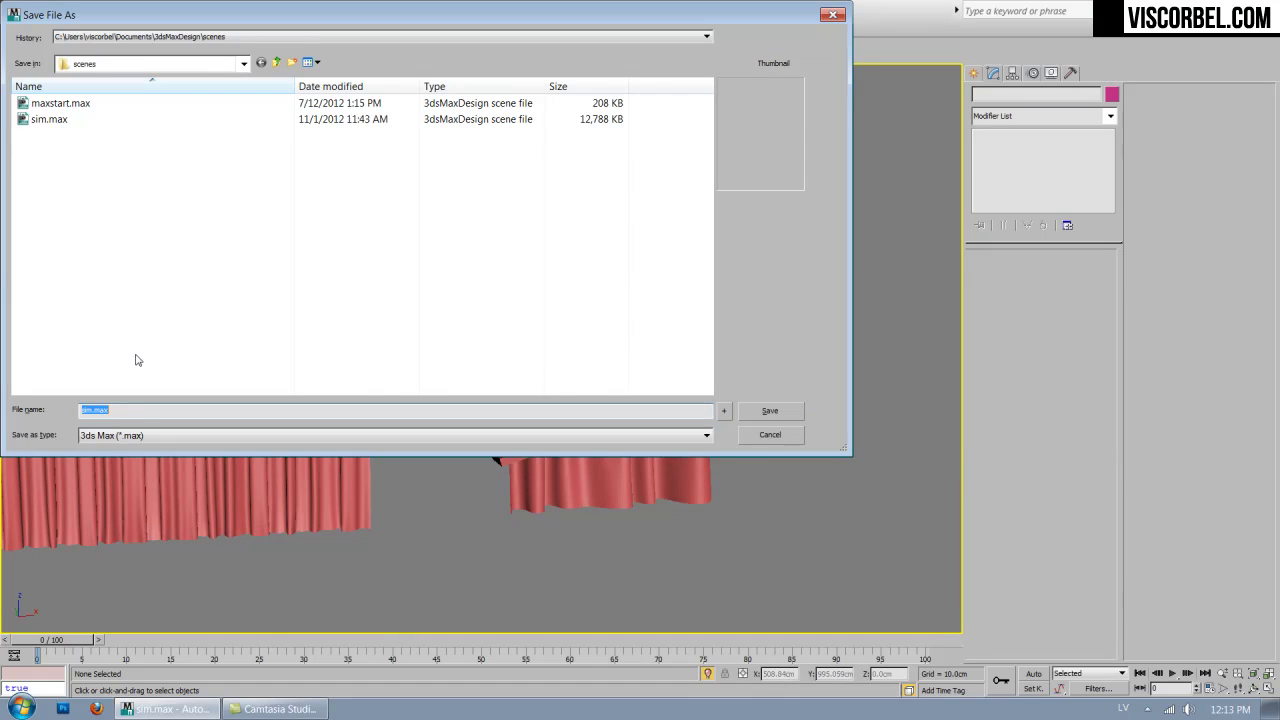
{"action": "type", "text": "sim2"}
{"action": "left_click", "coordinate": [770, 413]}
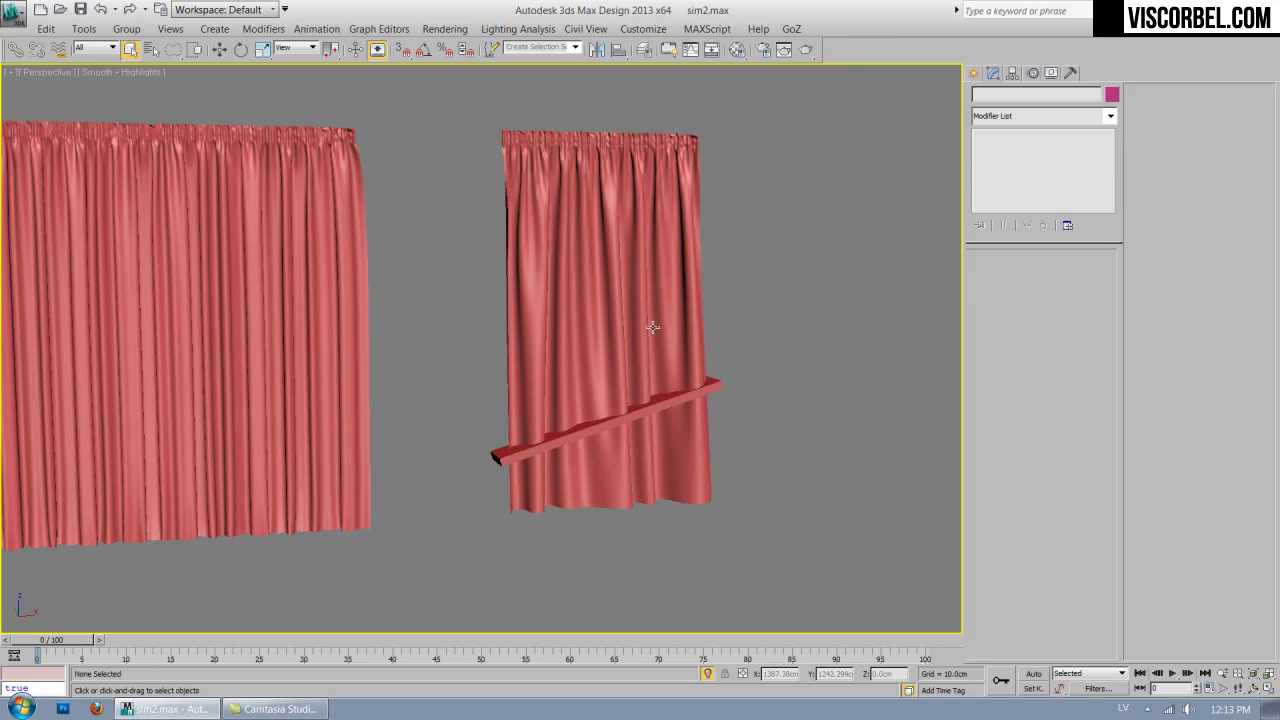
Run the cloth simulation on the half-width curtain and stop it at about frame 95.
{"action": "left_click", "coordinate": [652, 326]}
{"action": "middle_click_drag", "start_coordinate": [748, 352], "coordinate": [700, 351]}
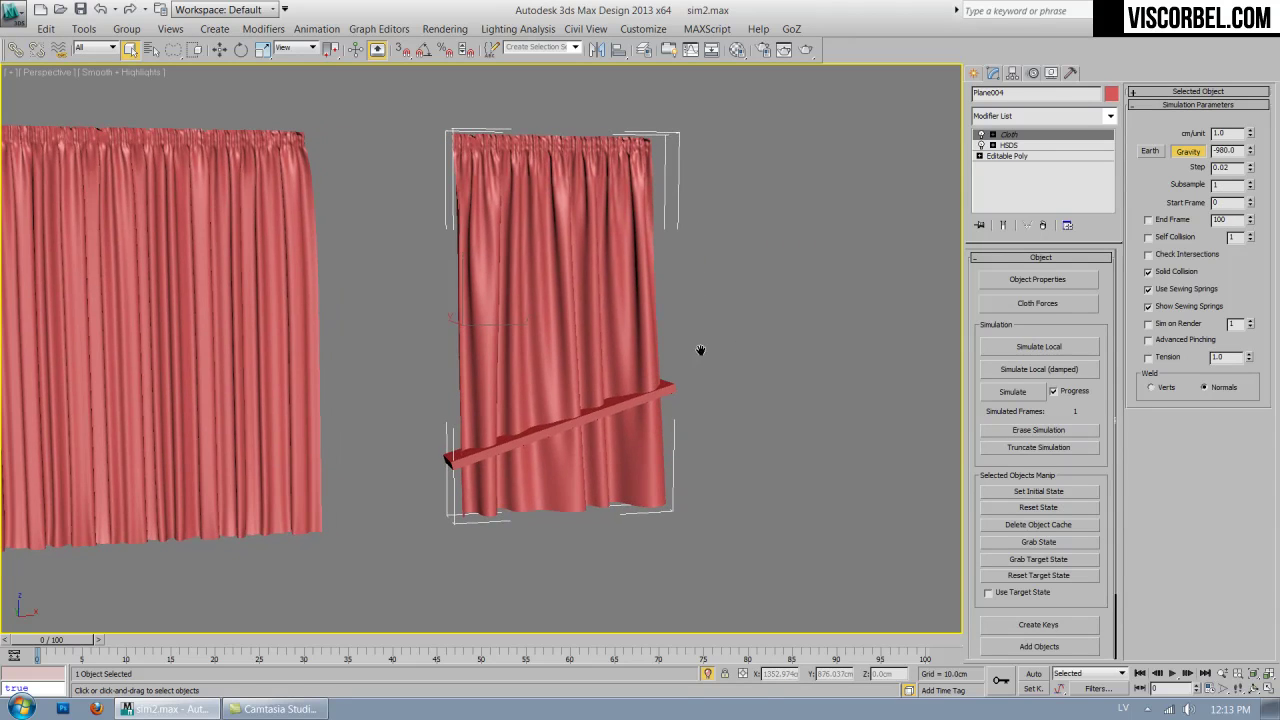
{"action": "left_click", "coordinate": [1012, 392]}
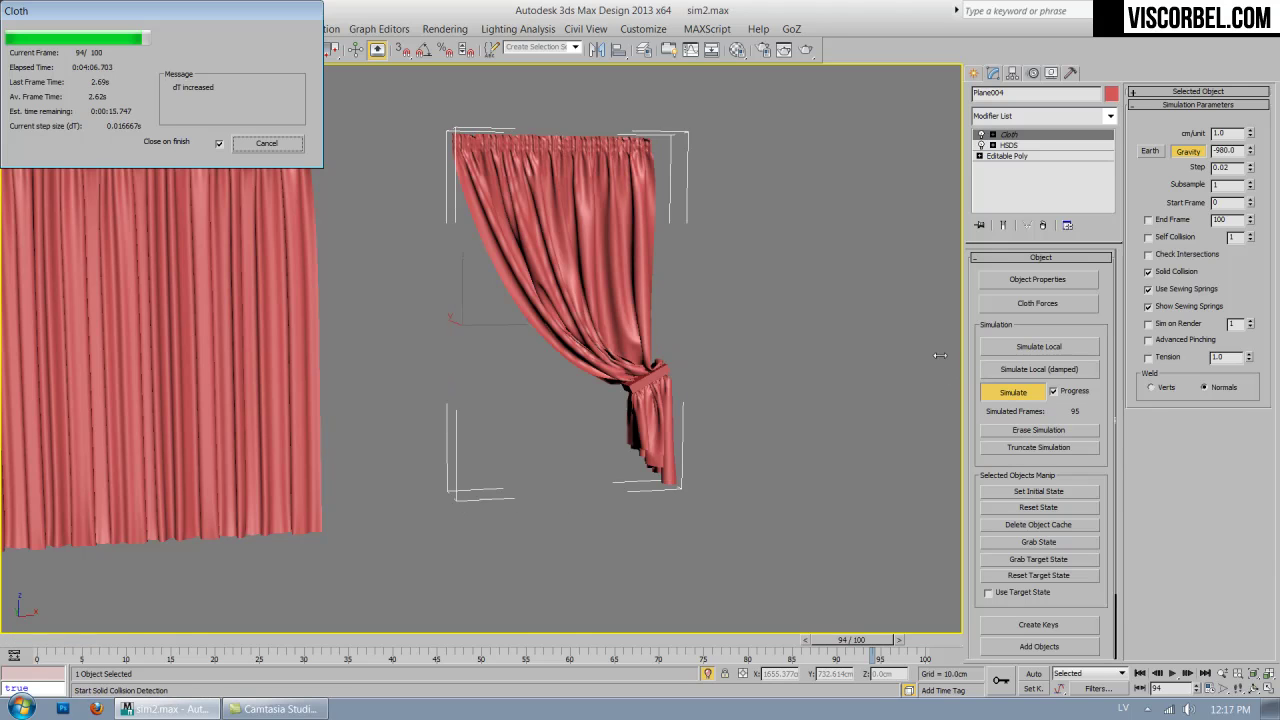
{"action": "left_click", "coordinate": [276, 146]}
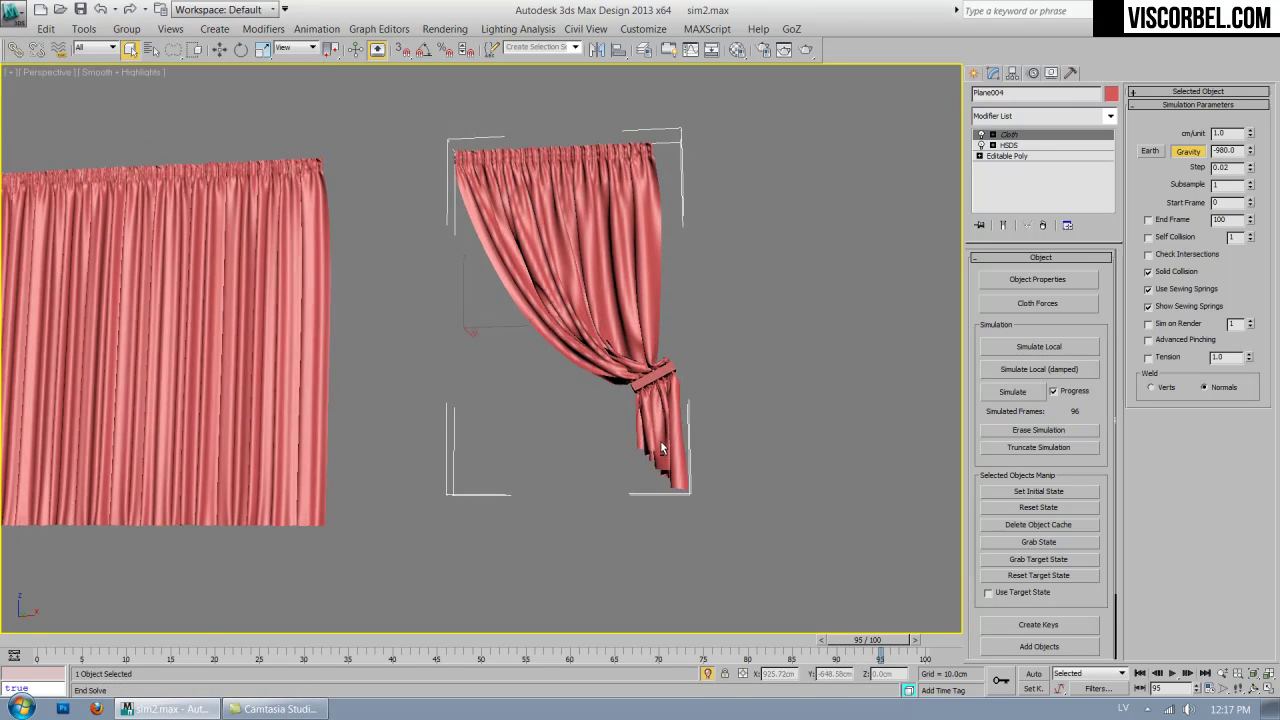
Examine the gathered curtain and its box tieback from several angles and up close in the front view.
{"action": "mouse_move", "coordinate": [668, 456]}
{"action": "middle_mouse_down", "text": "alt"}
{"action": "mouse_move", "coordinate": [686, 386]}
{"action": "mouse_move", "coordinate": [863, 409]}
{"action": "mouse_move", "coordinate": [857, 457]}
{"action": "mouse_move", "coordinate": [712, 420]}
{"action": "mouse_move", "coordinate": [655, 455]}
{"action": "middle_mouse_up", "text": "alt"}
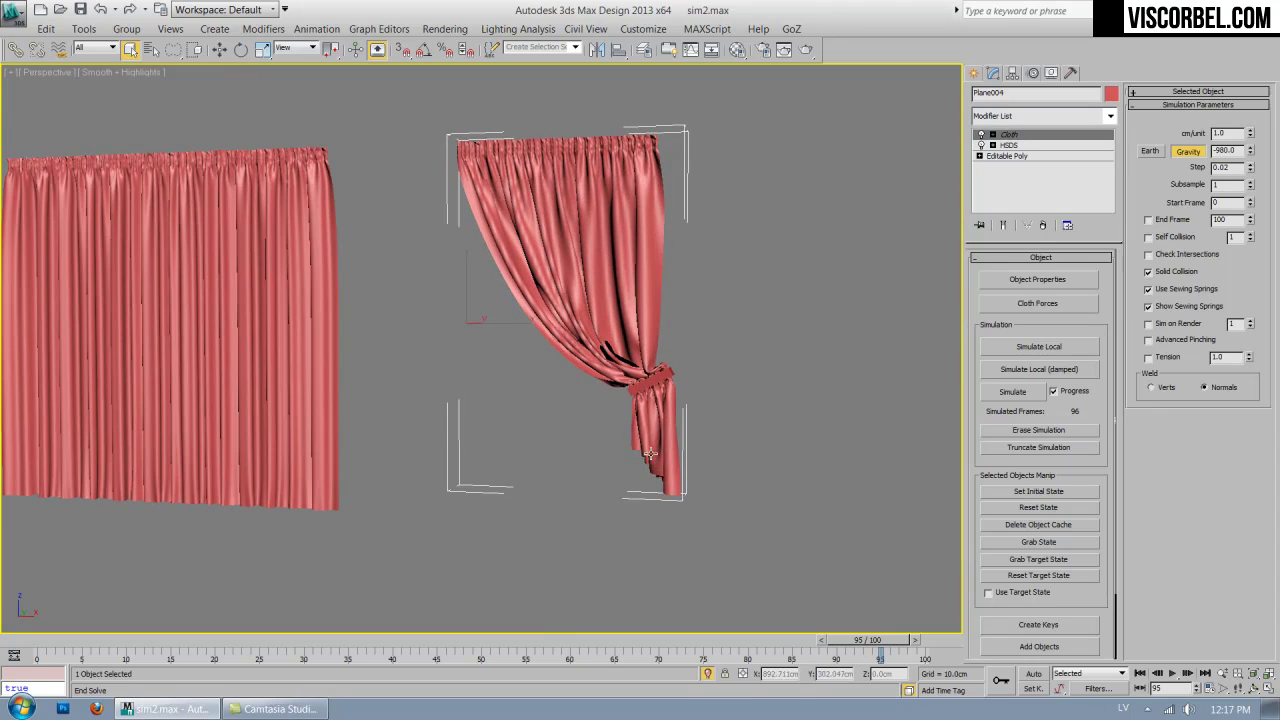
{"action": "right_click", "coordinate": [691, 346]}
{"action": "left_click", "coordinate": [754, 334]}
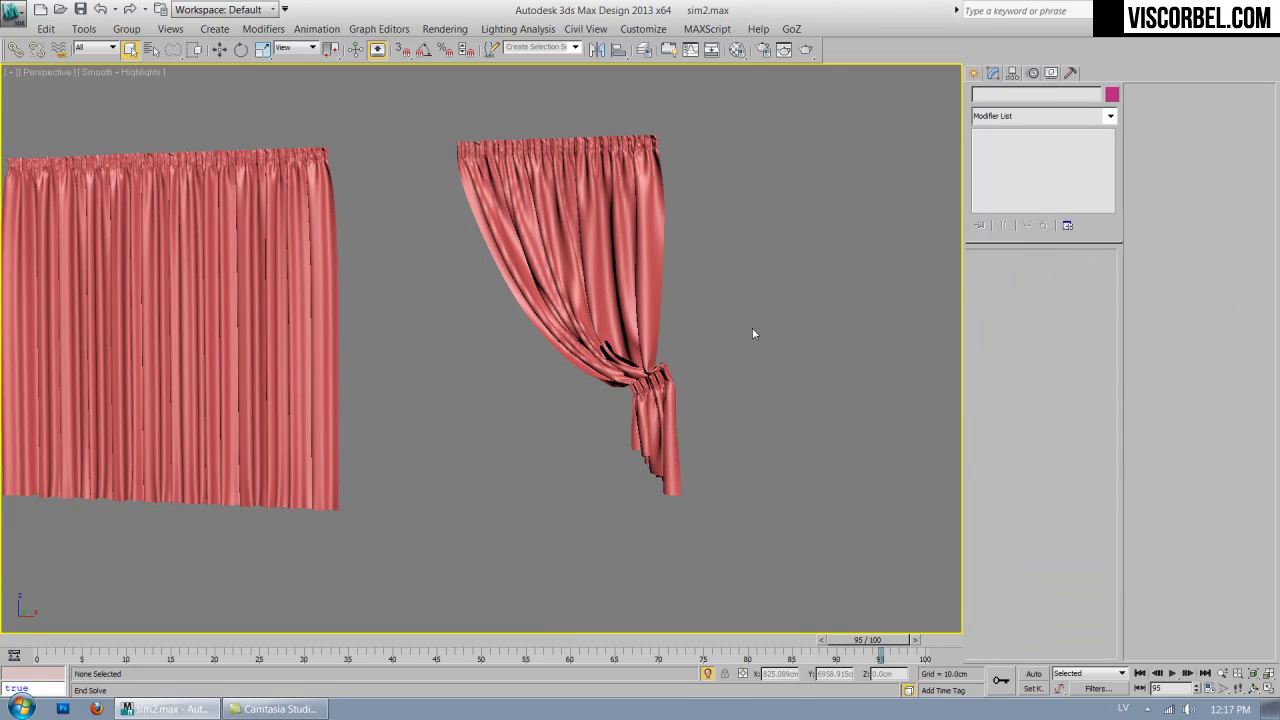
{"action": "scroll", "coordinate": [725, 367], "scroll_direction": "up", "scroll_amount": 5}
{"action": "scroll", "coordinate": [730, 380], "scroll_direction": "down", "scroll_amount": 5}
{"action": "middle_click_drag", "start_coordinate": [730, 385], "coordinate": [738, 401]}
{"action": "scroll", "coordinate": [658, 353], "scroll_direction": "down", "scroll_amount": 3}
{"action": "left_click", "coordinate": [655, 360]}
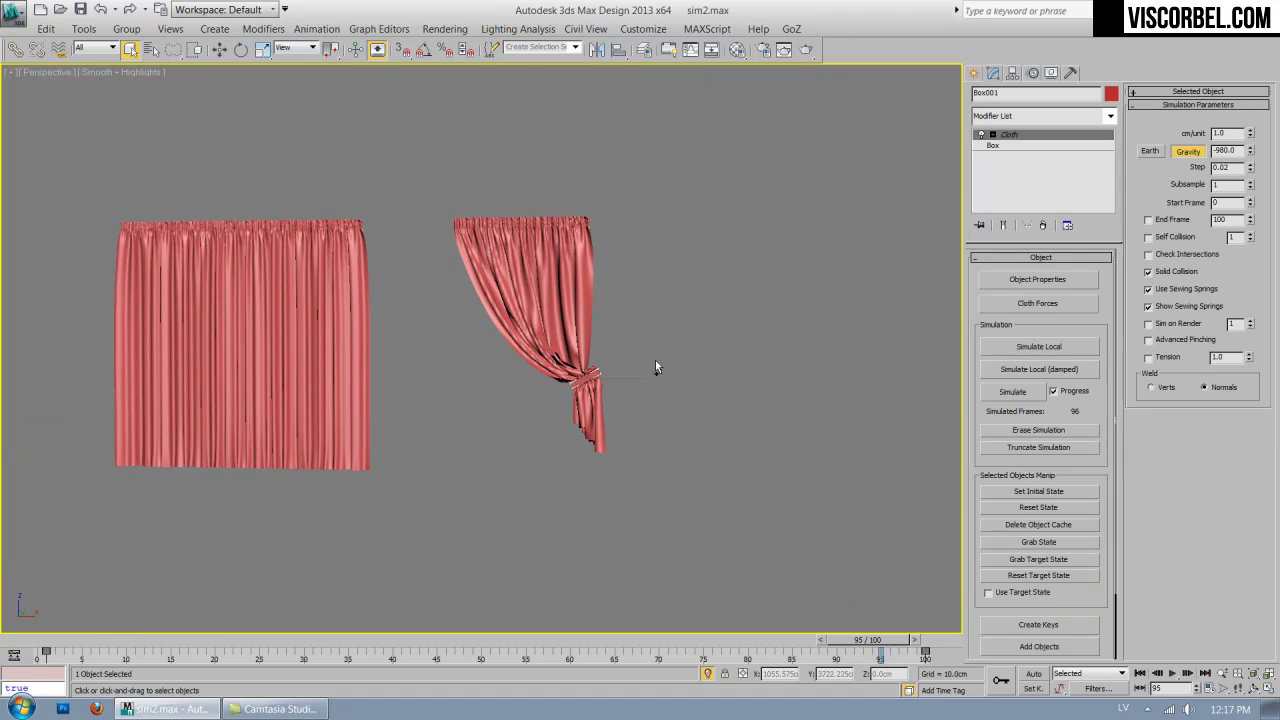
{"action": "key", "text": "f"}
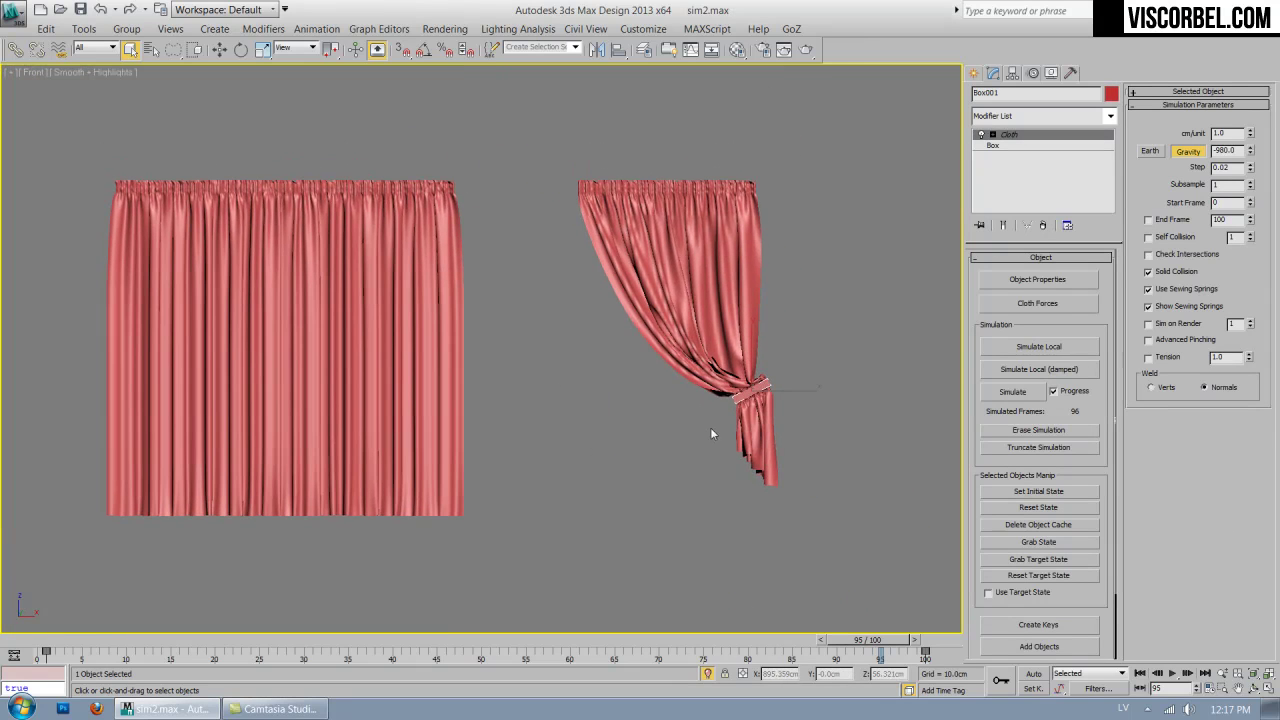
{"action": "middle_click_drag", "start_coordinate": [785, 400], "coordinate": [672, 370]}
{"action": "scroll", "coordinate": [660, 360], "scroll_direction": "up", "scroll_amount": 4}
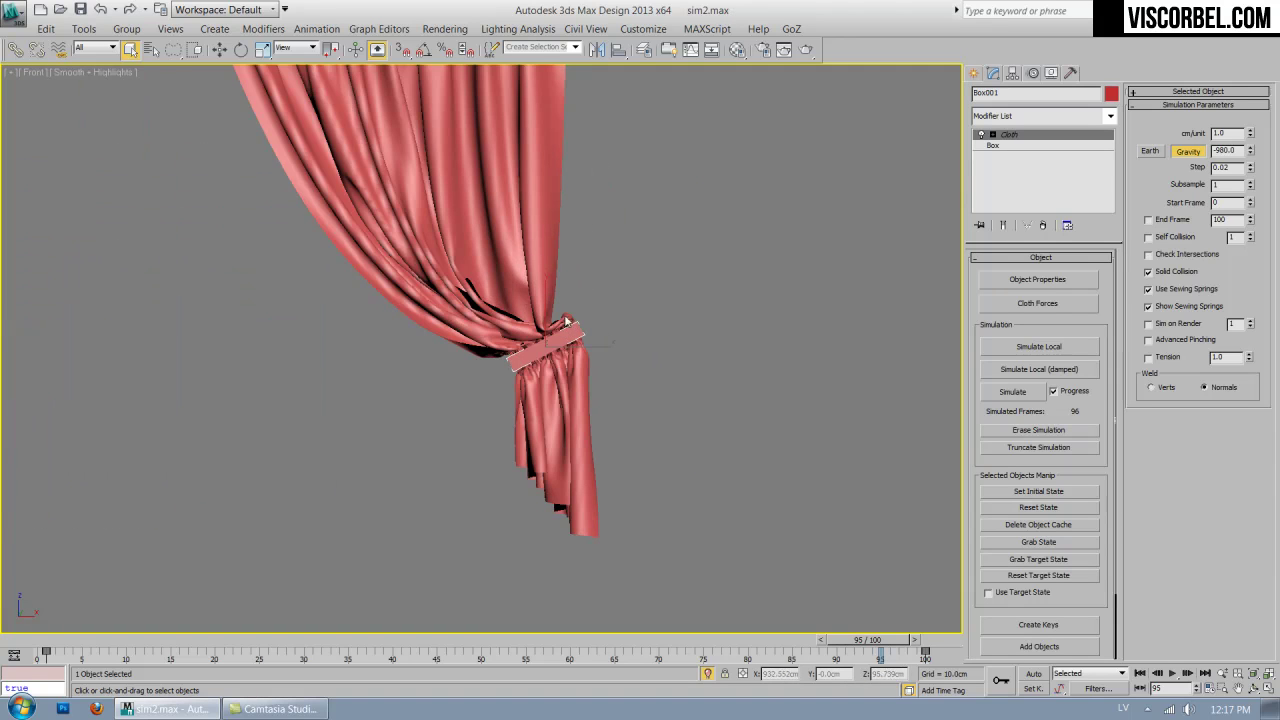
{"action": "scroll", "coordinate": [640, 323], "scroll_direction": "down", "scroll_amount": 4}
Erase the half-width curtain's cloth simulation and display the view in wireframe.
{"action": "left_click", "coordinate": [635, 318]}
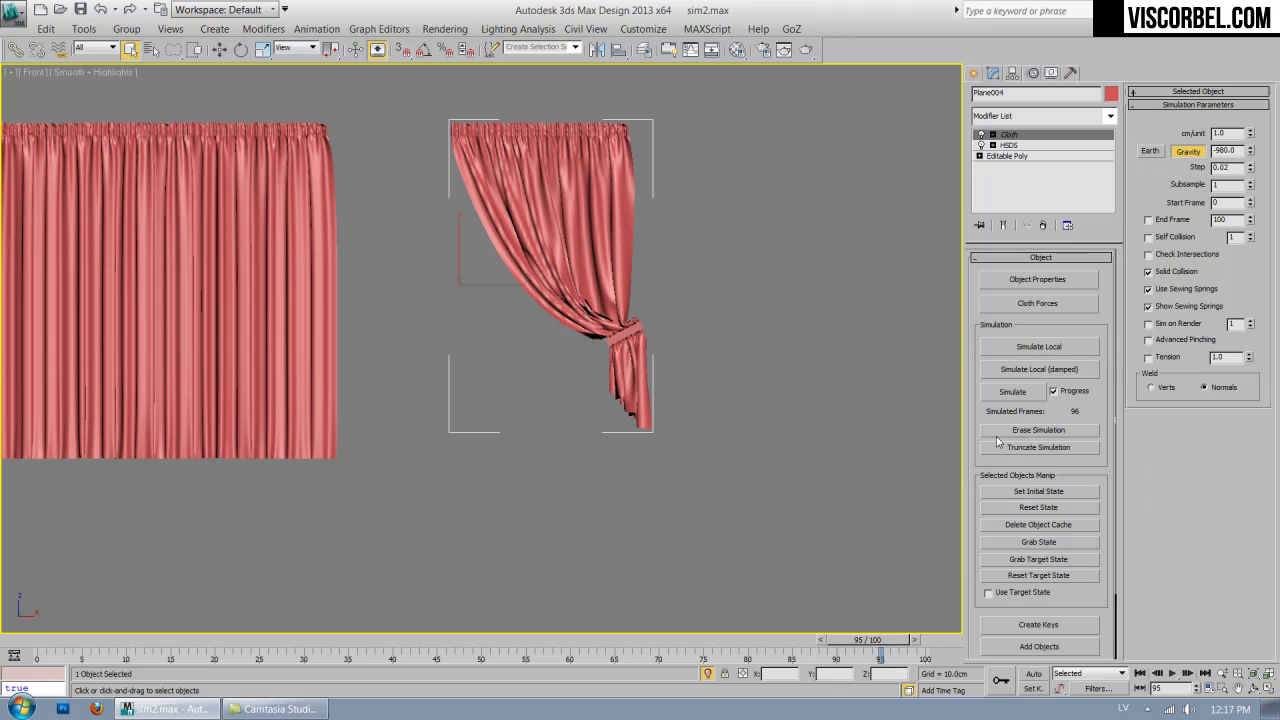
{"action": "left_click", "coordinate": [1018, 431]}
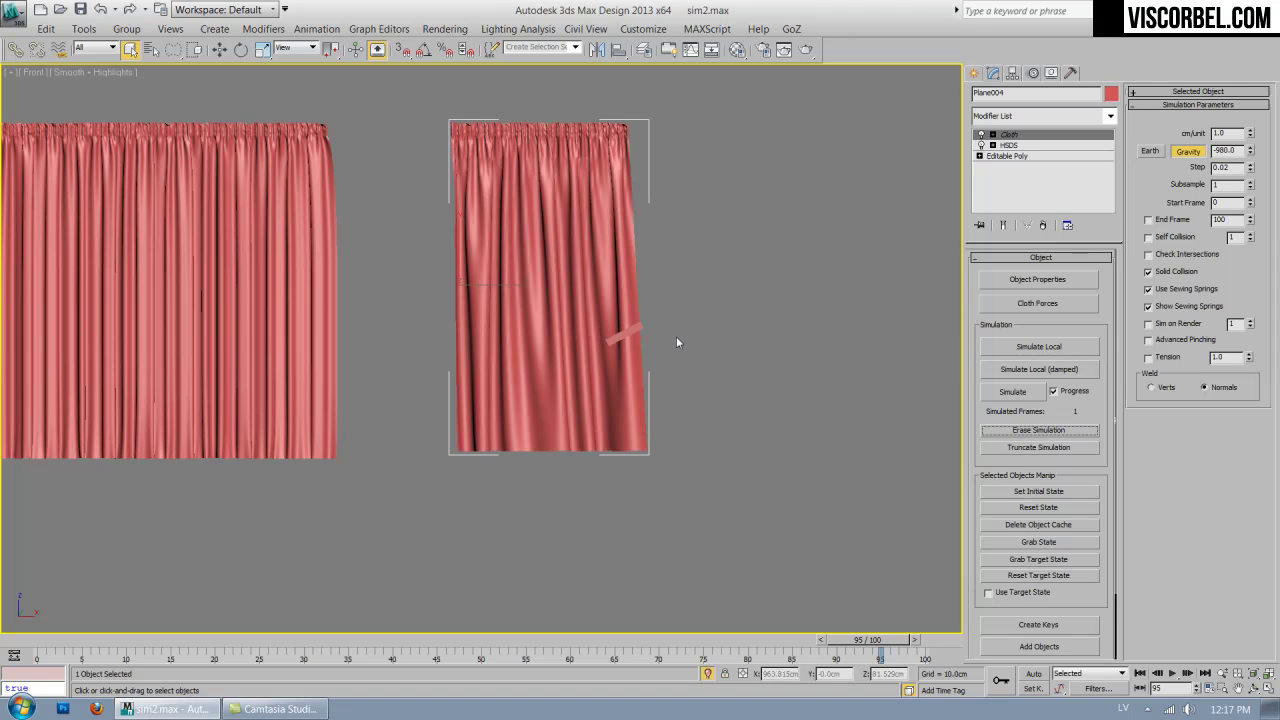
{"action": "key", "text": "F3"}
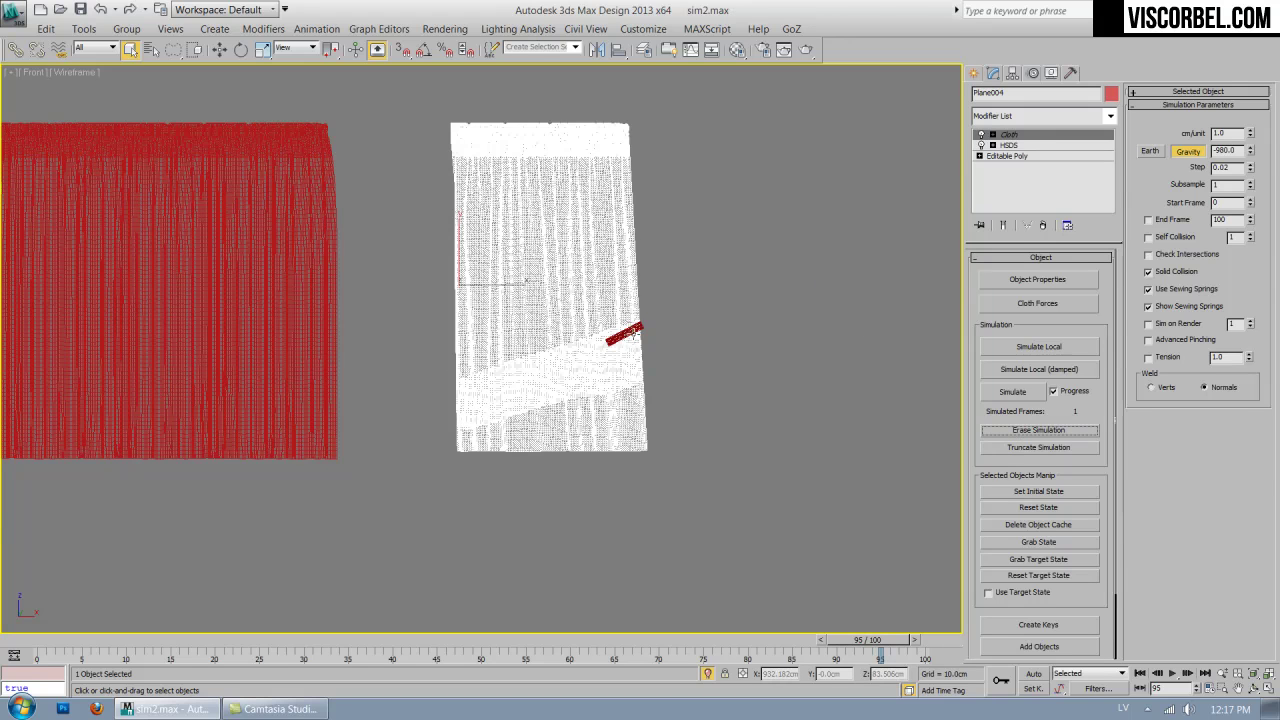
Select the tieback box, review the end of its animation up to frame 100 and save the scene.
{"action": "left_click", "coordinate": [630, 336]}
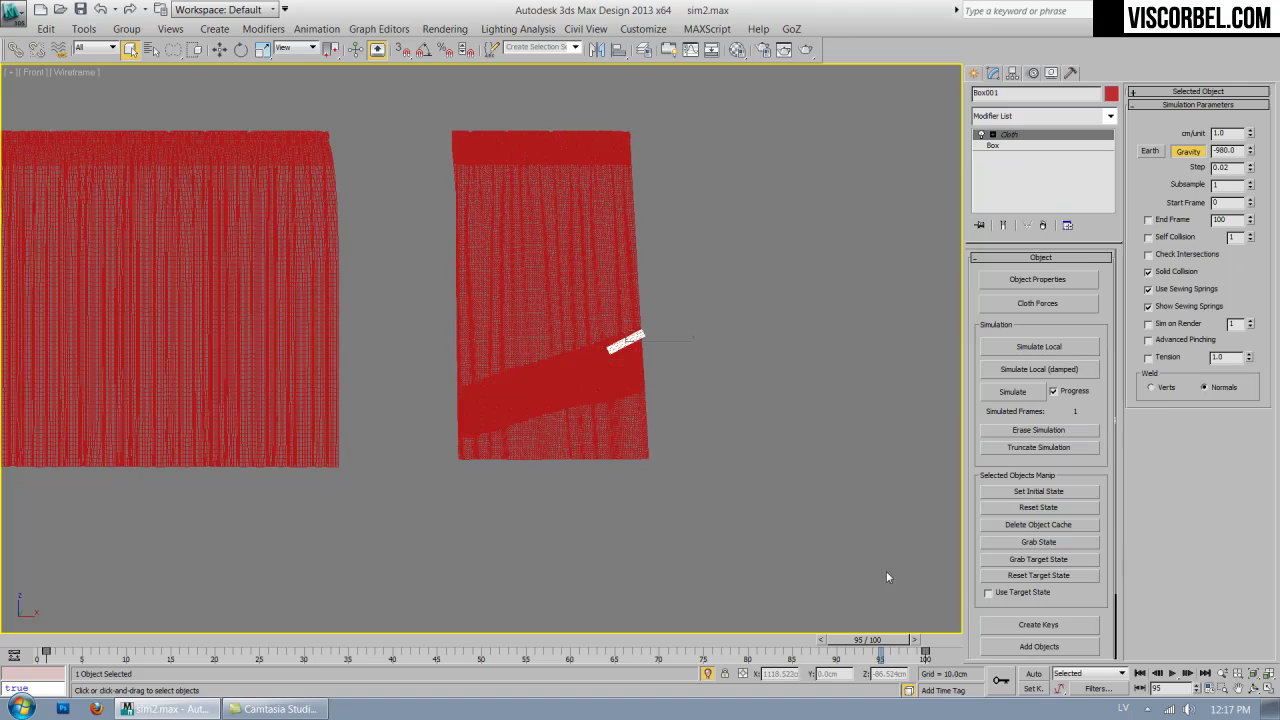
{"action": "scroll", "coordinate": [668, 405], "scroll_direction": "up", "scroll_amount": 4}
{"action": "left_click_drag", "start_coordinate": [866, 639], "coordinate": [936, 641]}
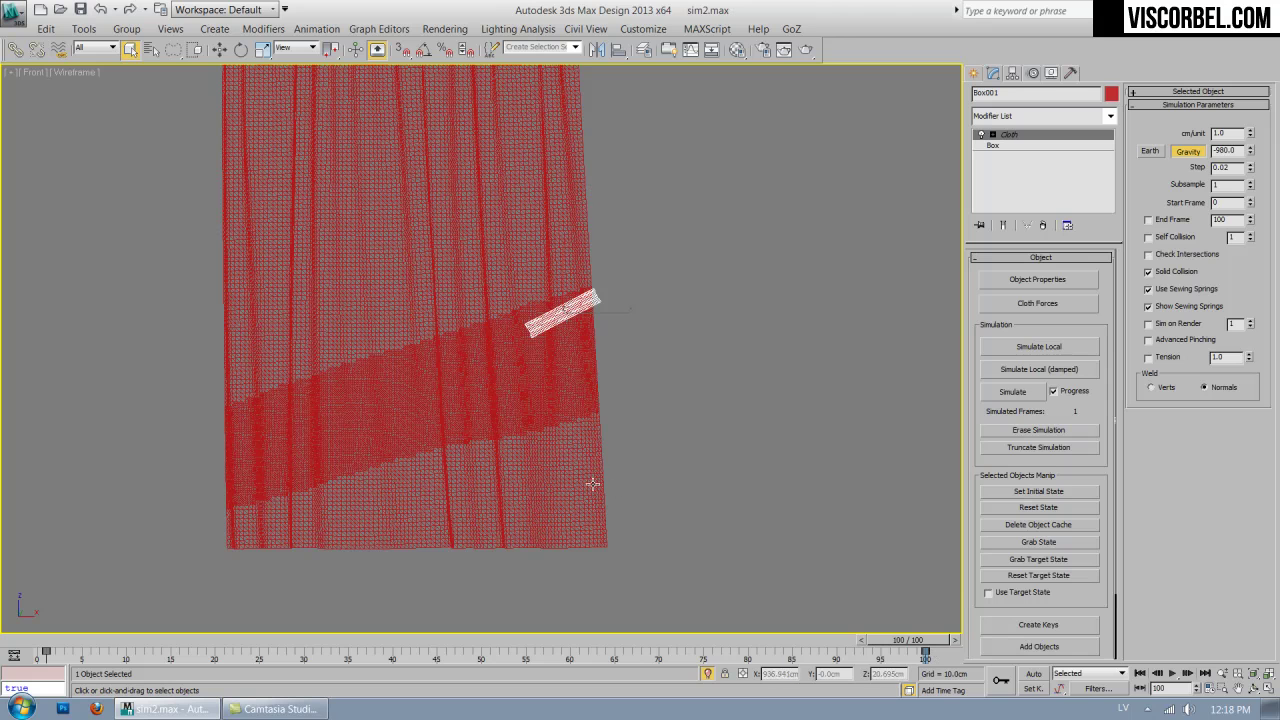
{"action": "left_click_drag", "start_coordinate": [910, 640], "coordinate": [788, 638]}
{"action": "left_click_drag", "start_coordinate": [880, 660], "coordinate": [932, 660]}
{"action": "key", "text": "ctrl+s"}
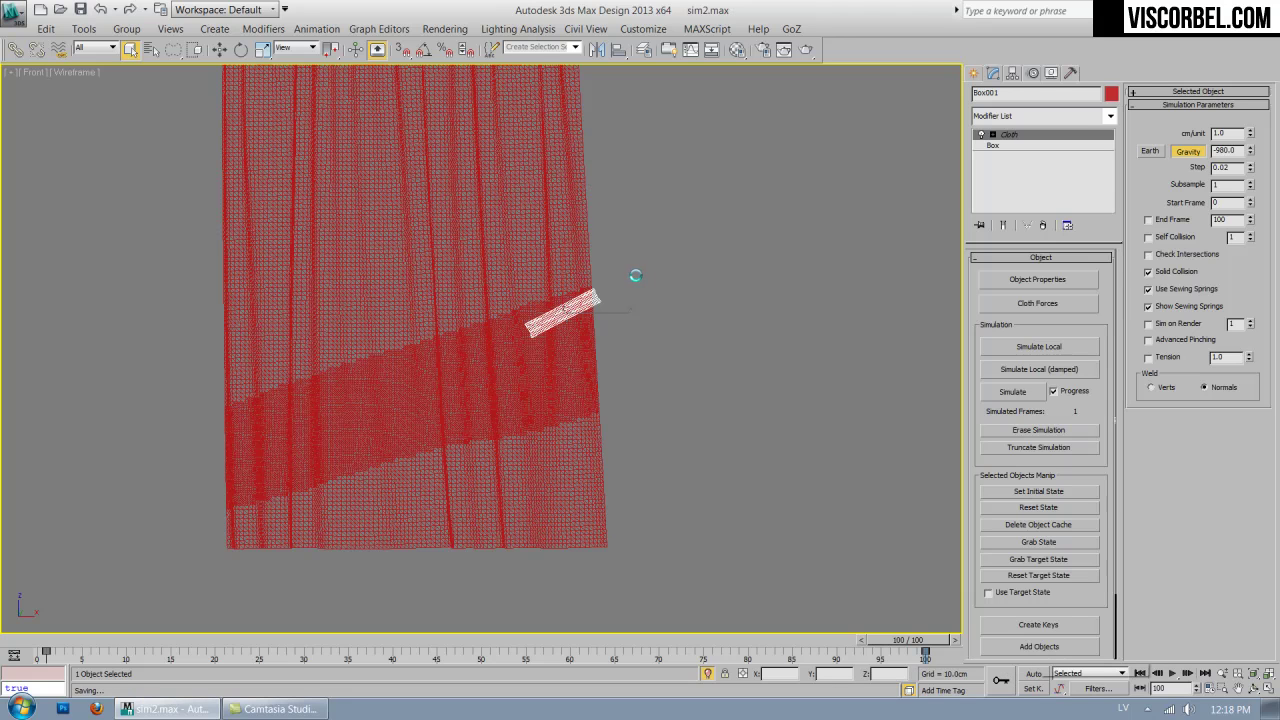
With Auto Key on, move the tieback box slightly down at frame 100 and preview its animation.
{"action": "key", "text": "n"}
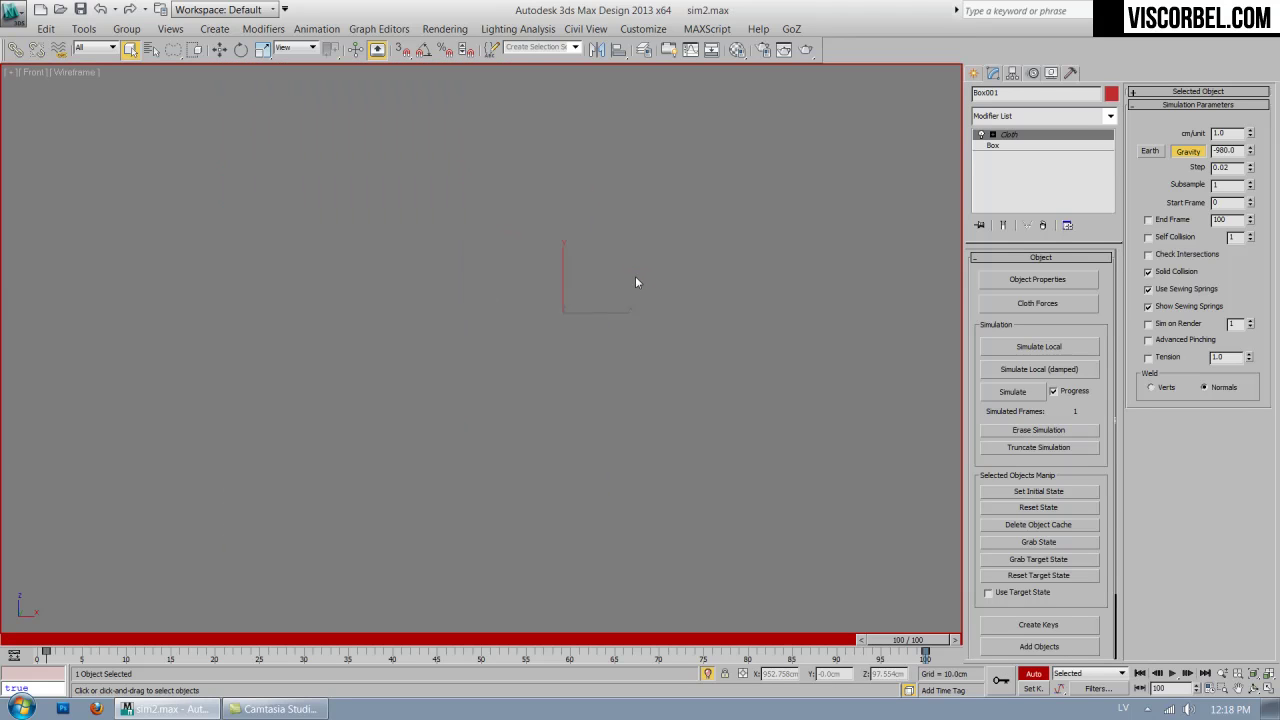
{"action": "key", "text": "w"}
{"action": "left_click_drag", "start_coordinate": [563, 278], "coordinate": [593, 287]}
{"action": "key", "text": "e"}
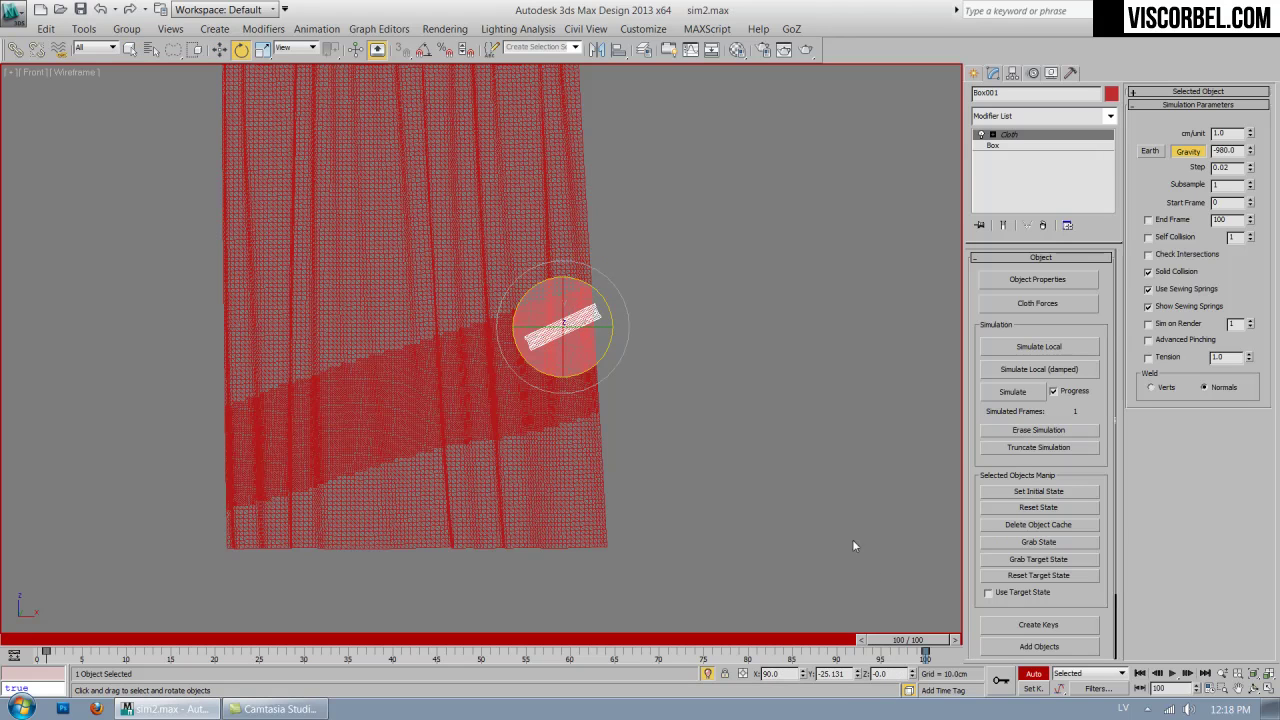
{"action": "left_click_drag", "start_coordinate": [925, 640], "coordinate": [57, 640]}
{"action": "left_click_drag", "start_coordinate": [174, 624], "coordinate": [950, 630]}
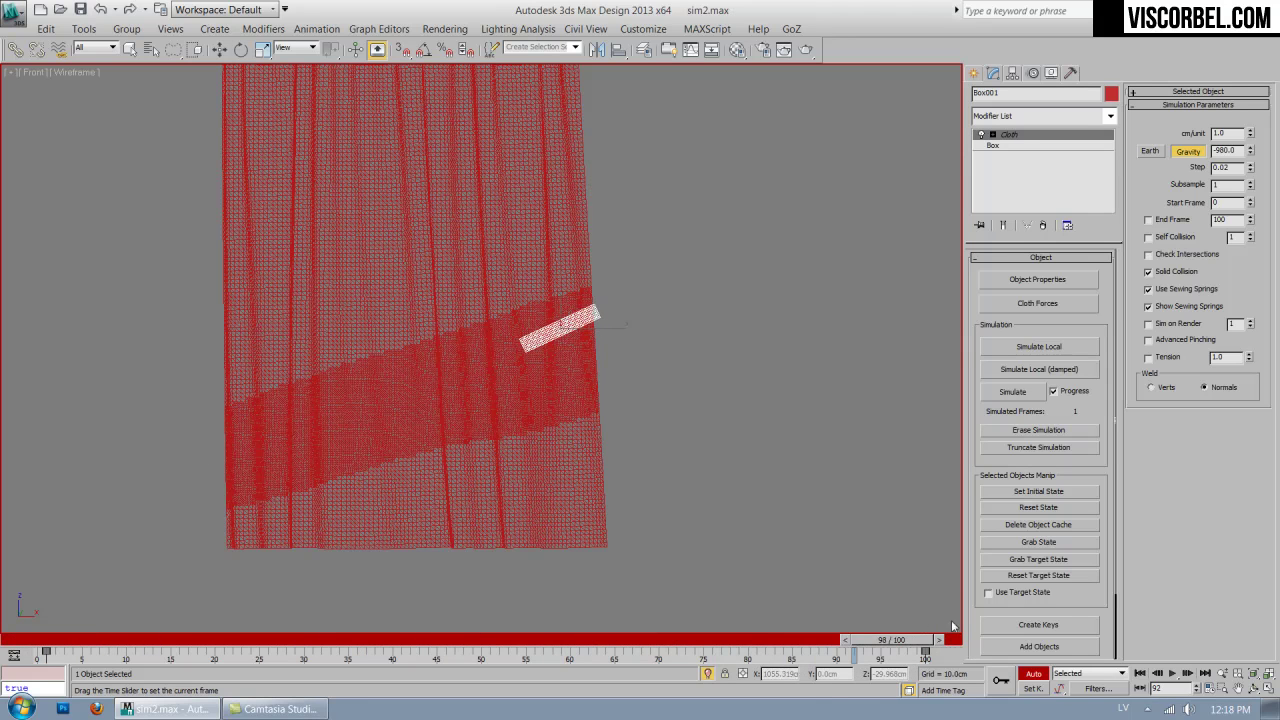
At frame 100, flatten the box's tilt a little, nudge it down and to the left, and turn off Auto Key.
{"action": "key", "text": "e"}
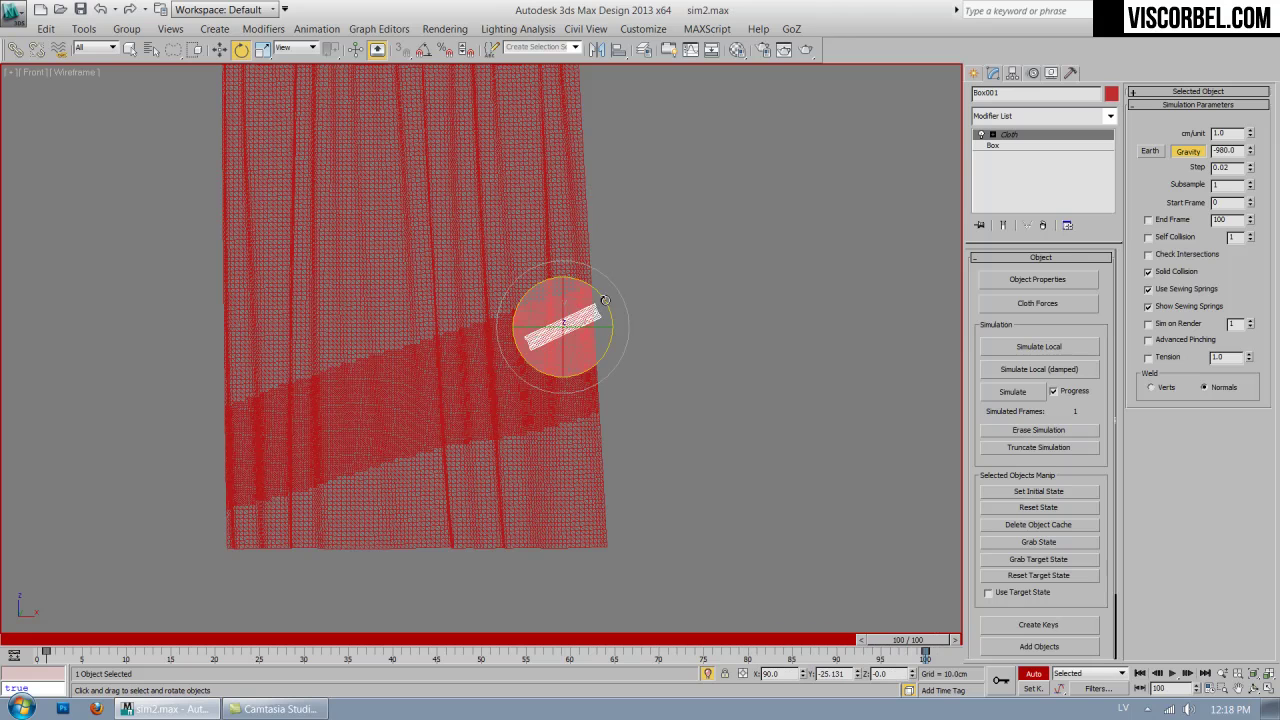
{"action": "key", "text": "w"}
{"action": "left_click_drag", "start_coordinate": [566, 286], "coordinate": [566, 291]}
{"action": "left_click_drag", "start_coordinate": [890, 641], "coordinate": [50, 641]}
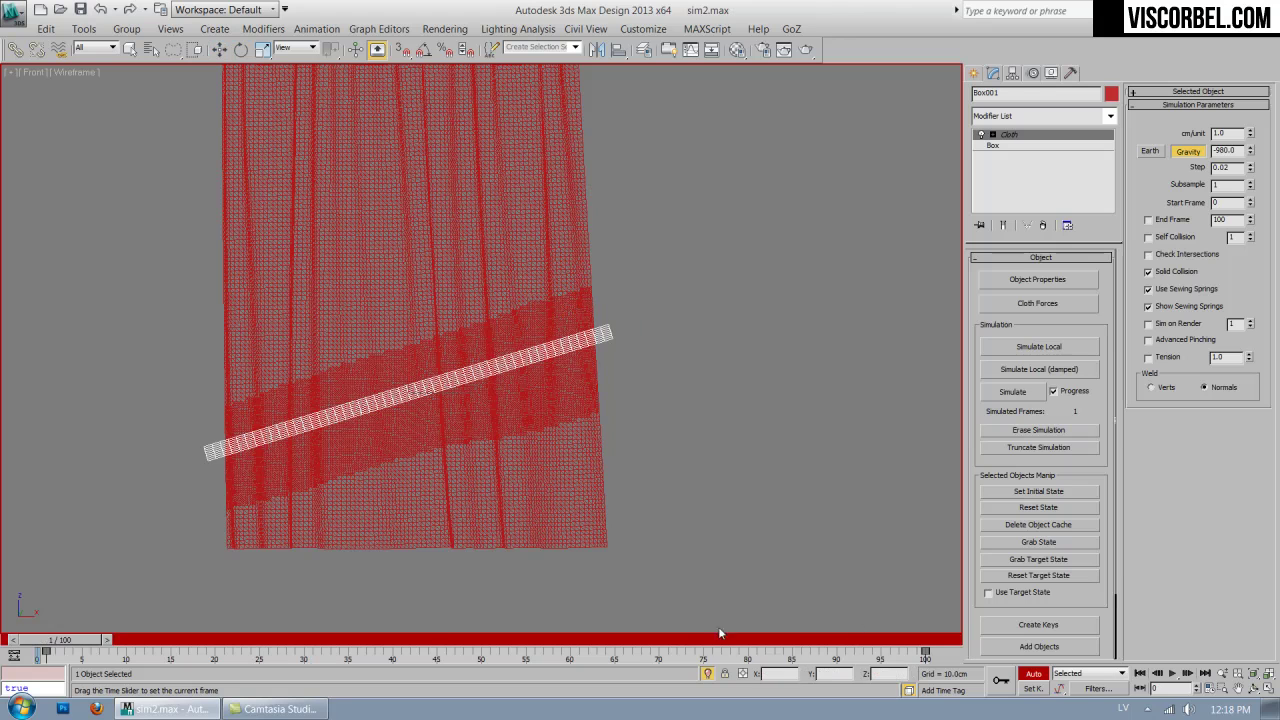
{"action": "left_click_drag", "start_coordinate": [719, 636], "coordinate": [900, 640]}
{"action": "left_click_drag", "start_coordinate": [610, 331], "coordinate": [599, 332]}
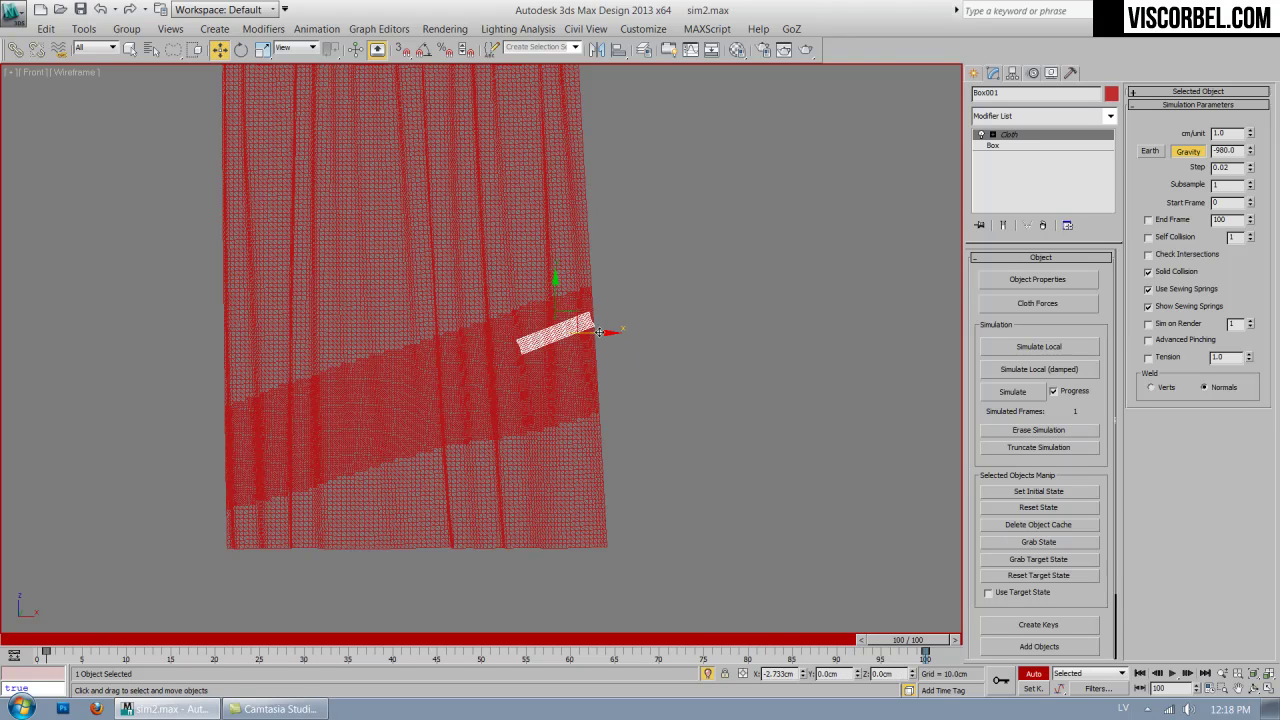
{"action": "left_click", "coordinate": [1026, 672]}
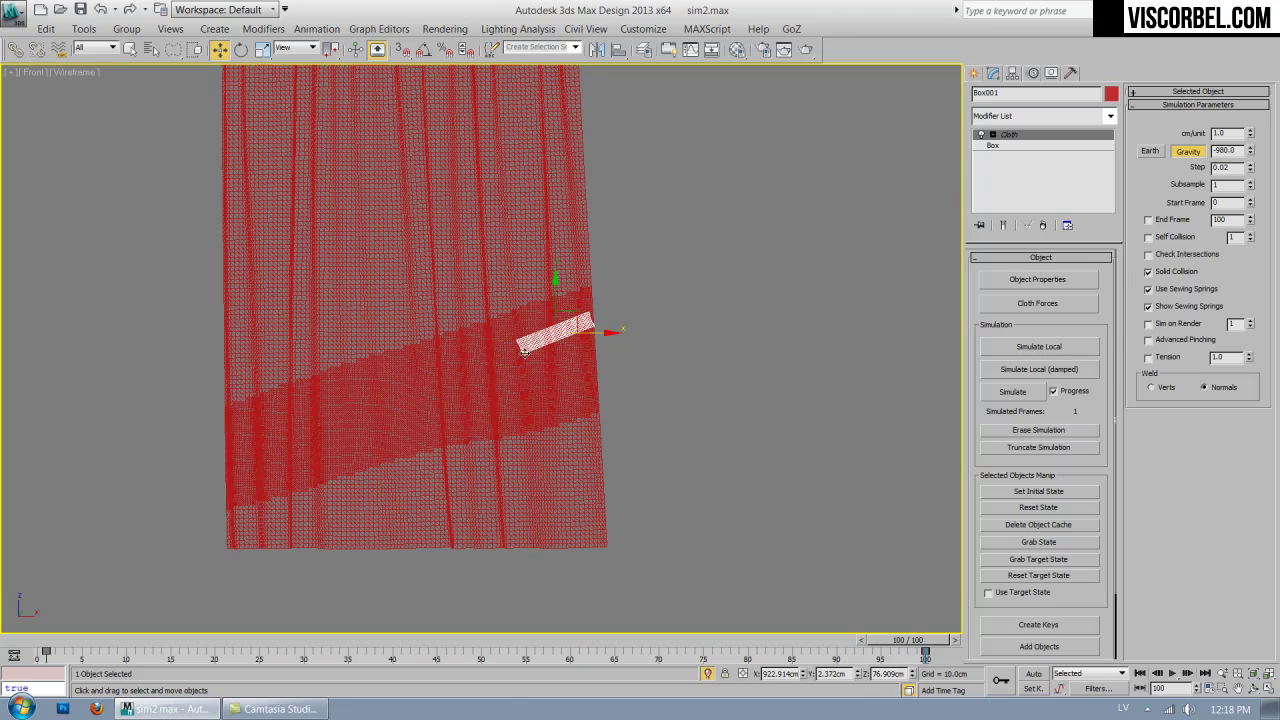
Review the end of the tieback box's animation and inspect it with the curtain in a shaded perspective view.
{"action": "left_click_drag", "start_coordinate": [880, 640], "coordinate": [948, 652]}
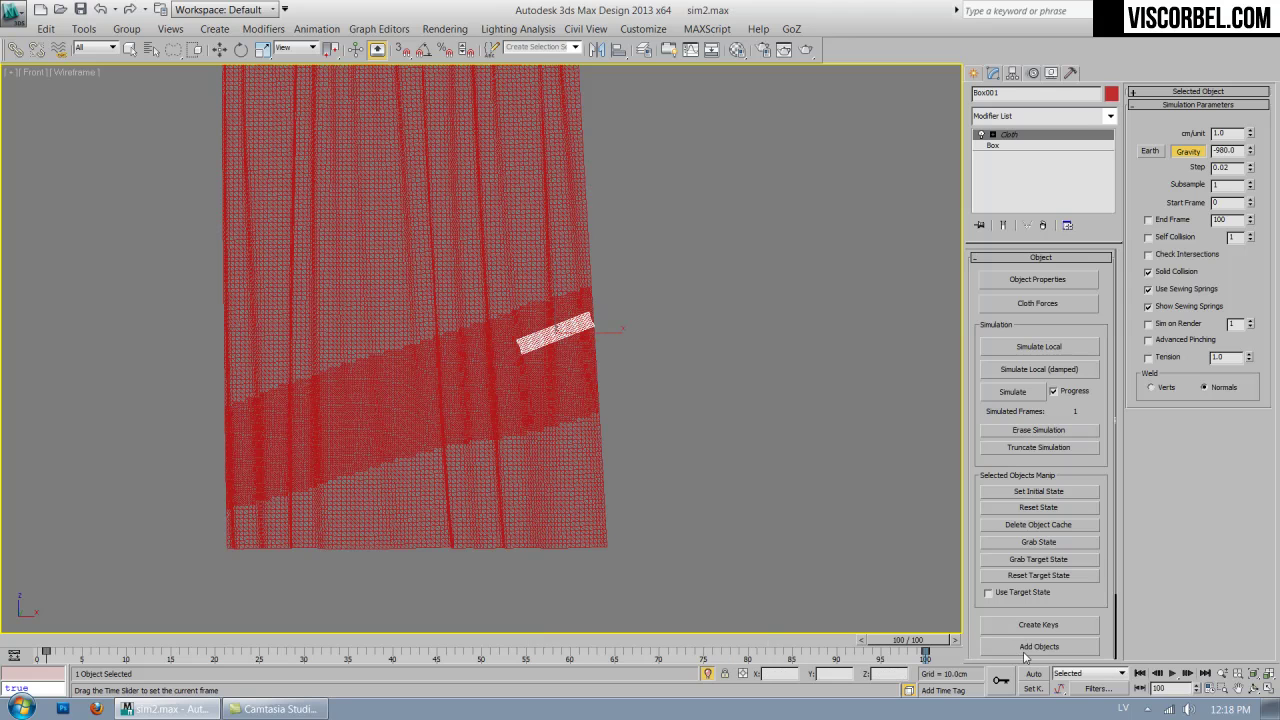
{"action": "key", "text": "w"}
{"action": "key", "text": "p"}
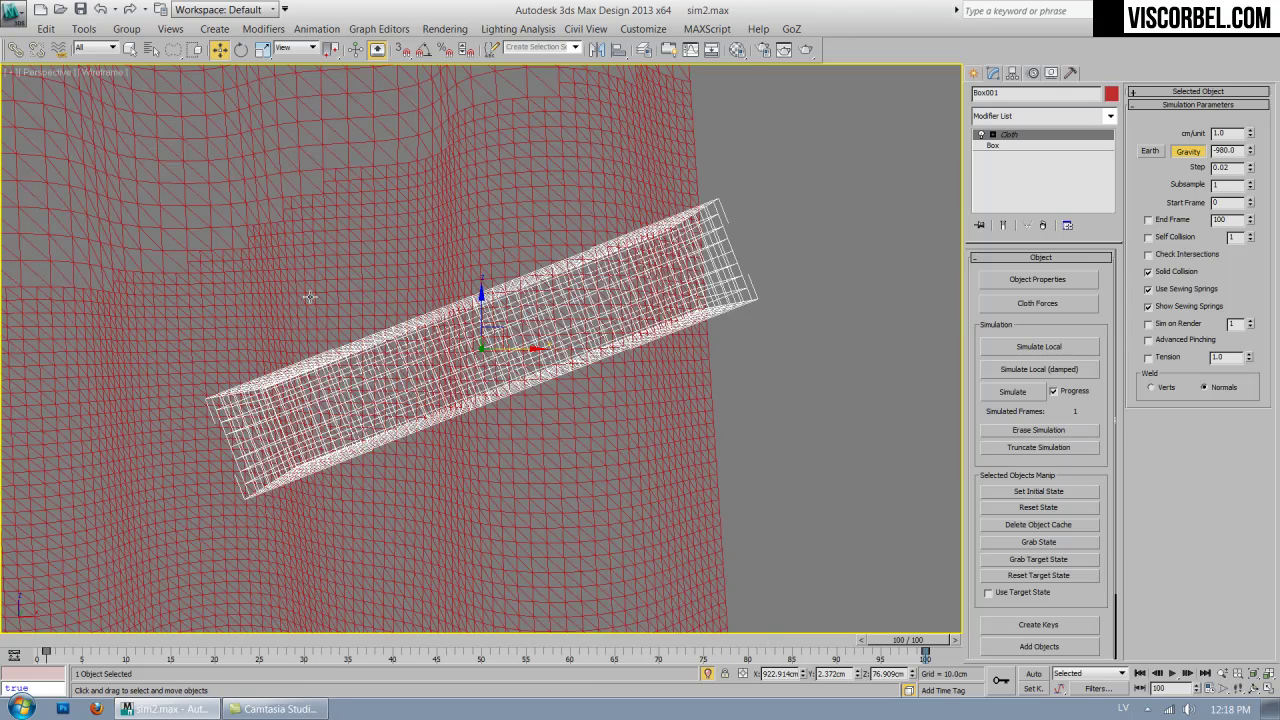
{"action": "key", "text": "F3"}
{"action": "scroll", "coordinate": [426, 294], "scroll_direction": "down", "scroll_amount": 8}
{"action": "middle_click_drag", "start_coordinate": [378, 247], "coordinate": [427, 258], "text": "alt"}
{"action": "scroll", "coordinate": [744, 440], "scroll_direction": "down", "scroll_amount": 5}
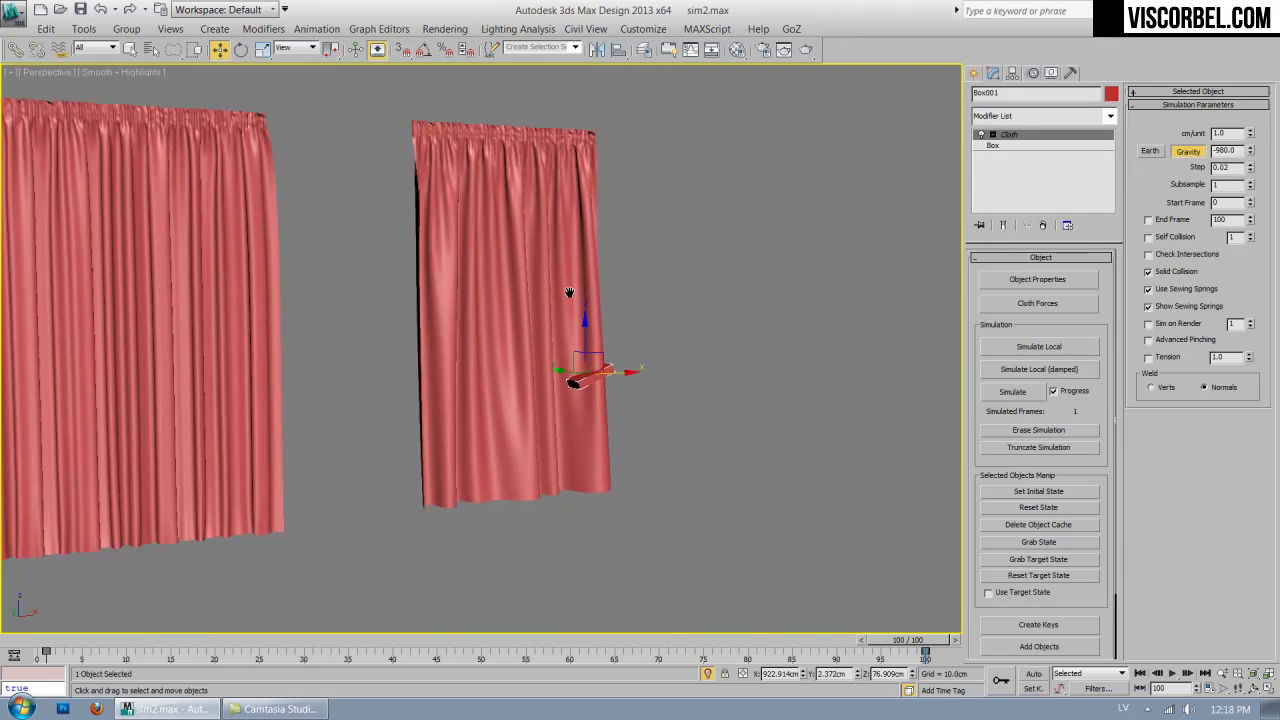
At frame 0, select the half-width curtain, enable Check Intersections and run its Cloth simulation.
{"action": "left_click_drag", "start_coordinate": [912, 637], "coordinate": [40, 640]}
{"action": "left_click", "coordinate": [452, 238]}
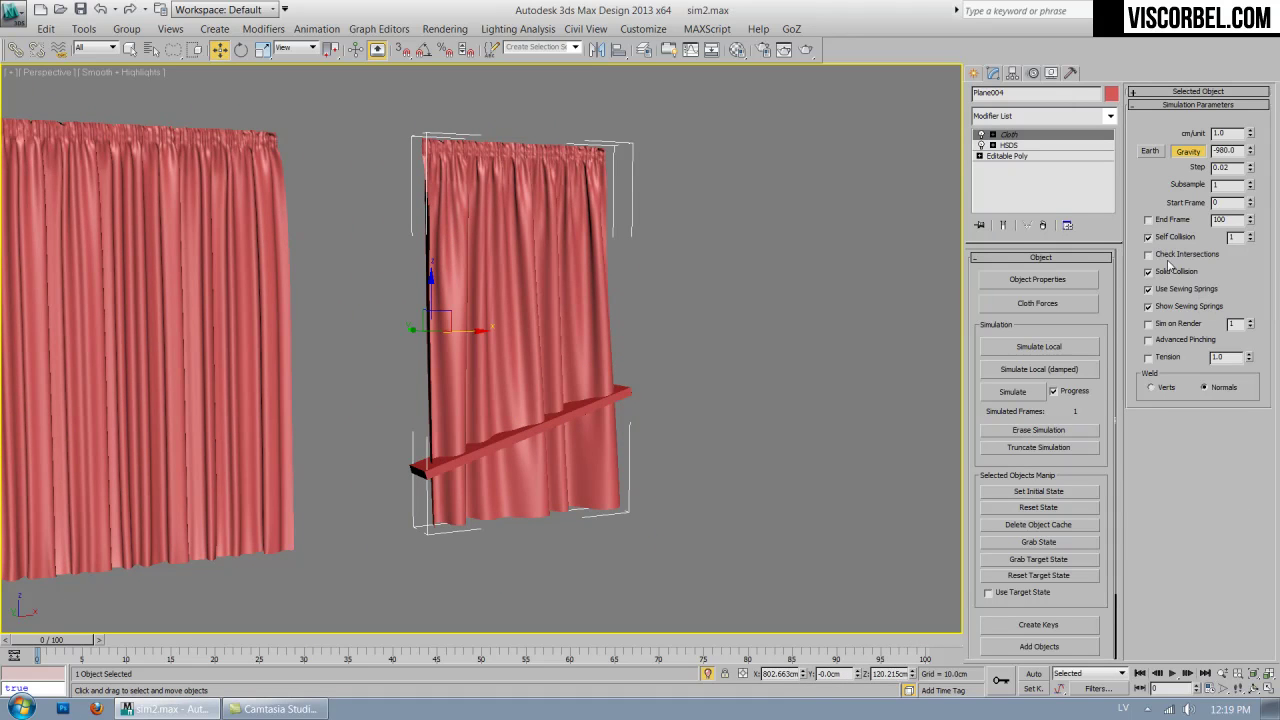
{"action": "mouse_move", "coordinate": [683, 349]}
{"action": "middle_mouse_down", "text": "alt"}
{"action": "mouse_move", "coordinate": [654, 340]}
{"action": "mouse_move", "coordinate": [686, 336]}
{"action": "middle_mouse_up", "text": "alt"}
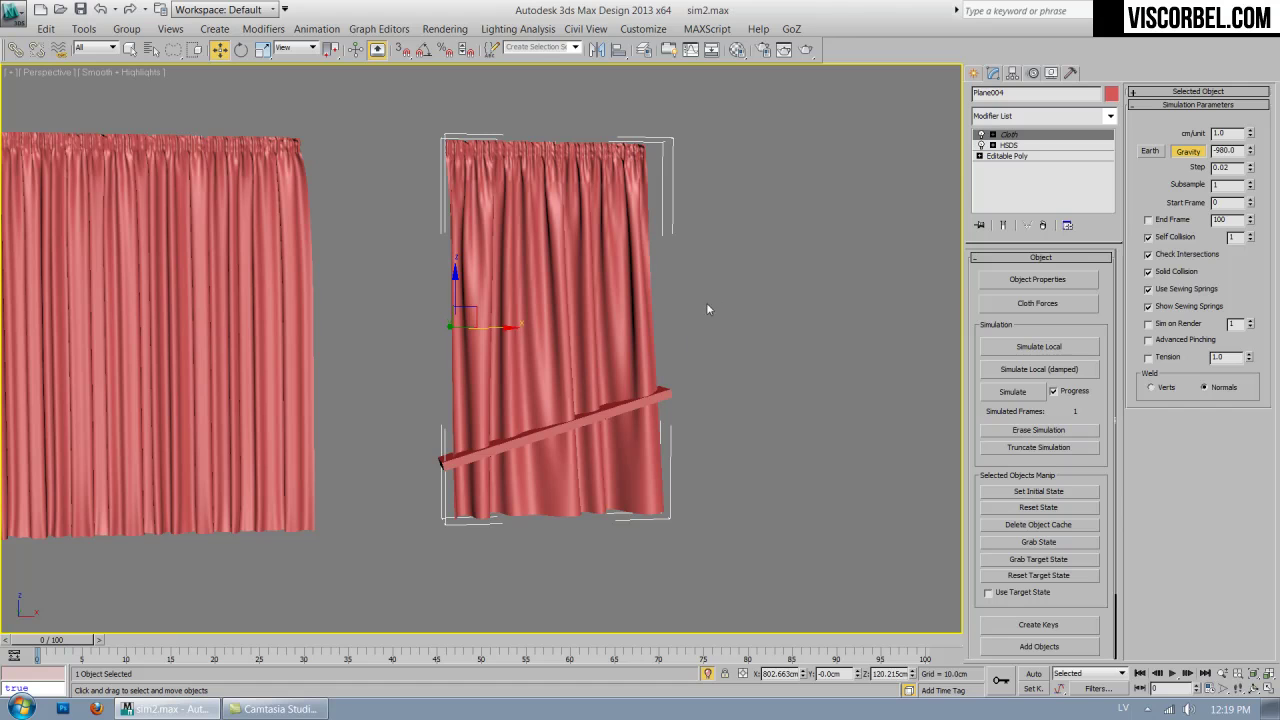
{"action": "left_click", "coordinate": [1014, 392]}
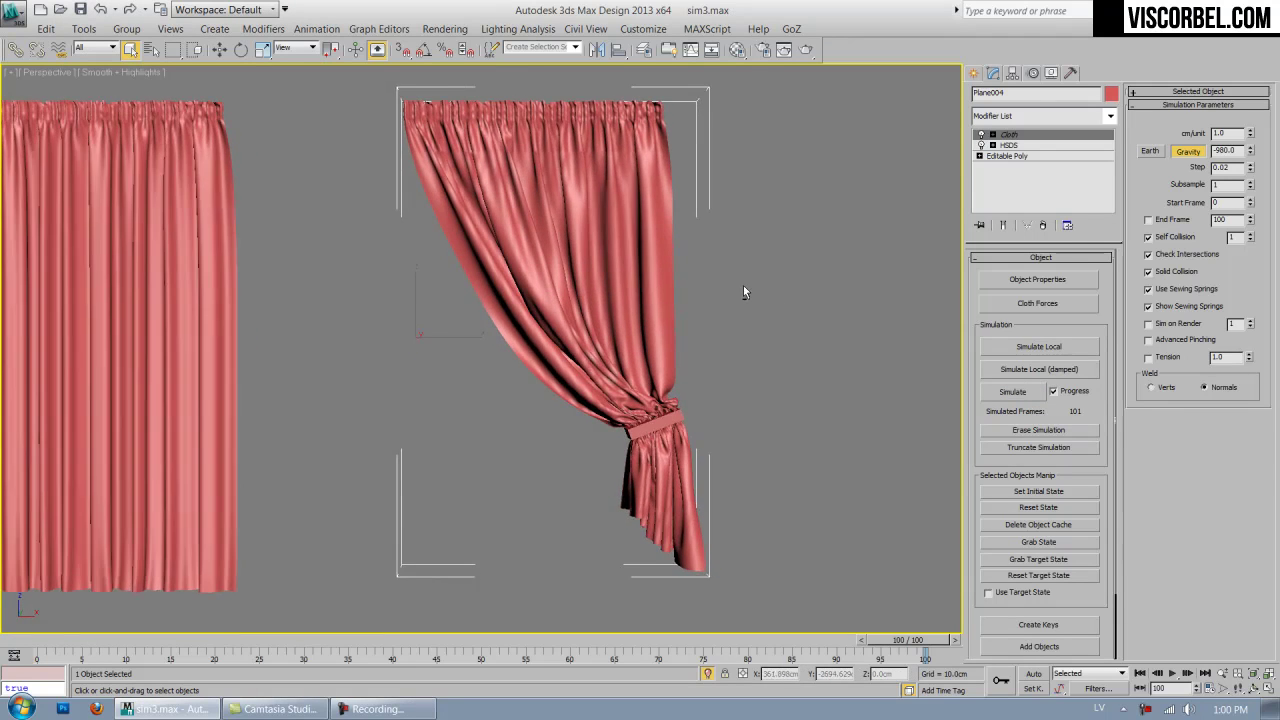
In the front view, clone the gathered curtain as one independent copy placed just to the right of the original.
{"action": "middle_click_drag", "start_coordinate": [743, 285], "coordinate": [782, 264]}
{"action": "scroll", "coordinate": [681, 304], "scroll_direction": "down", "scroll_amount": 4}
{"action": "scroll", "coordinate": [673, 310], "scroll_direction": "up", "scroll_amount": 3}
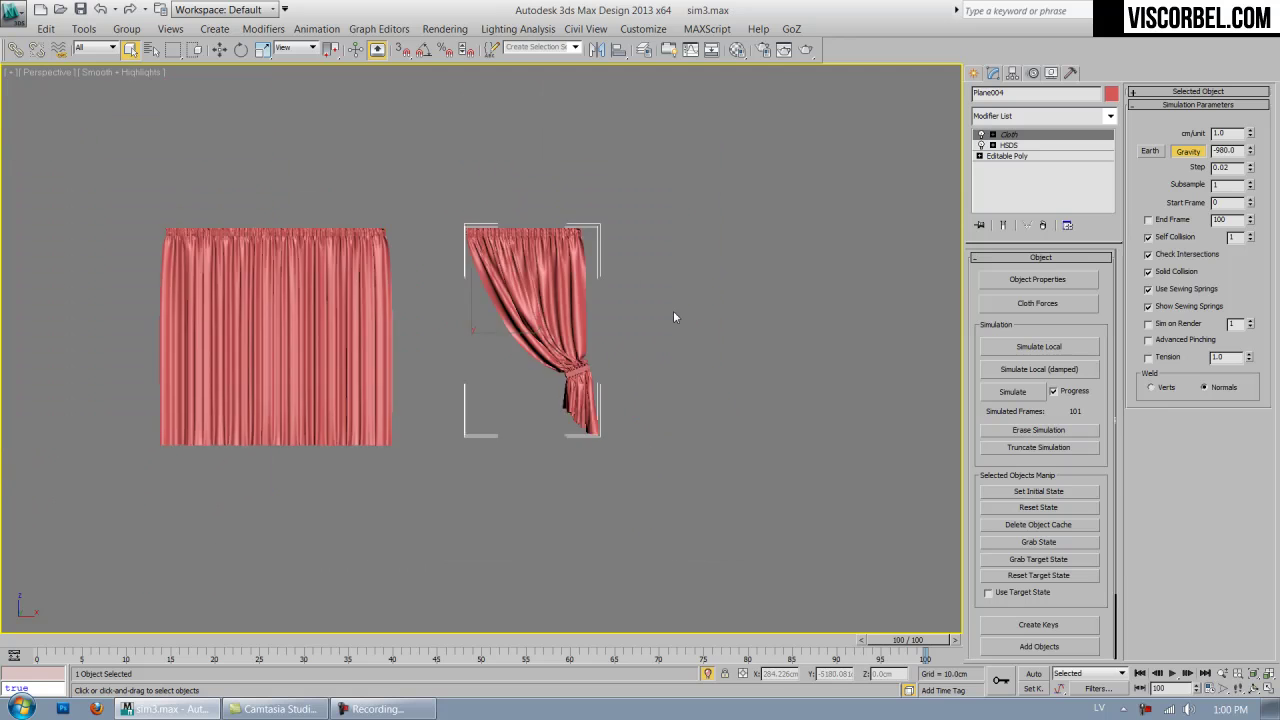
{"action": "mouse_move", "coordinate": [682, 322]}
{"action": "middle_mouse_down", "text": "alt"}
{"action": "mouse_move", "coordinate": [436, 313]}
{"action": "mouse_move", "coordinate": [674, 323]}
{"action": "middle_mouse_up", "text": "alt"}
{"action": "key", "text": "f"}
{"action": "key", "text": "z"}
{"action": "scroll", "coordinate": [617, 384], "scroll_direction": "down", "scroll_amount": 2}
{"action": "middle_click_drag", "start_coordinate": [617, 384], "coordinate": [638, 352]}
{"action": "scroll", "coordinate": [638, 352], "scroll_direction": "down", "scroll_amount": 2}
{"action": "key", "text": "w"}
{"action": "left_click_drag", "start_coordinate": [515, 338], "coordinate": [667, 337], "text": "shift"}
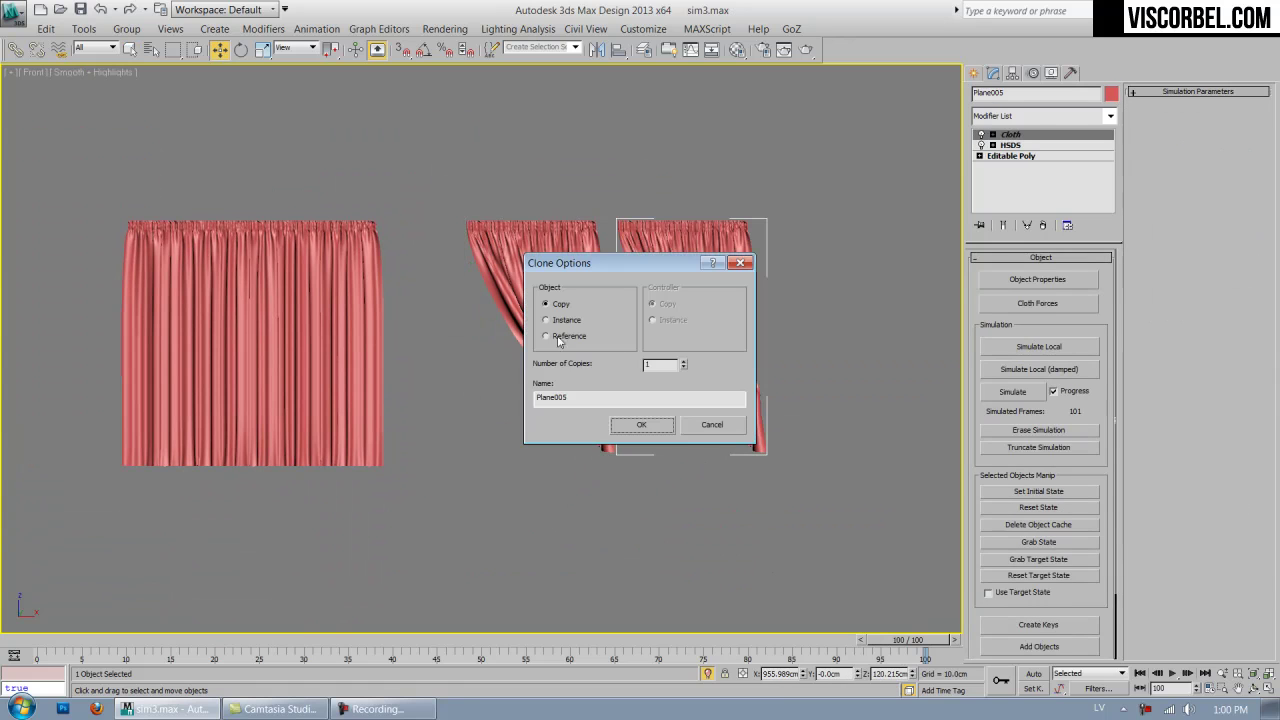
{"action": "left_click", "coordinate": [641, 424]}
Convert the copied curtain to an Editable Poly.
{"action": "right_click", "coordinate": [668, 269]}
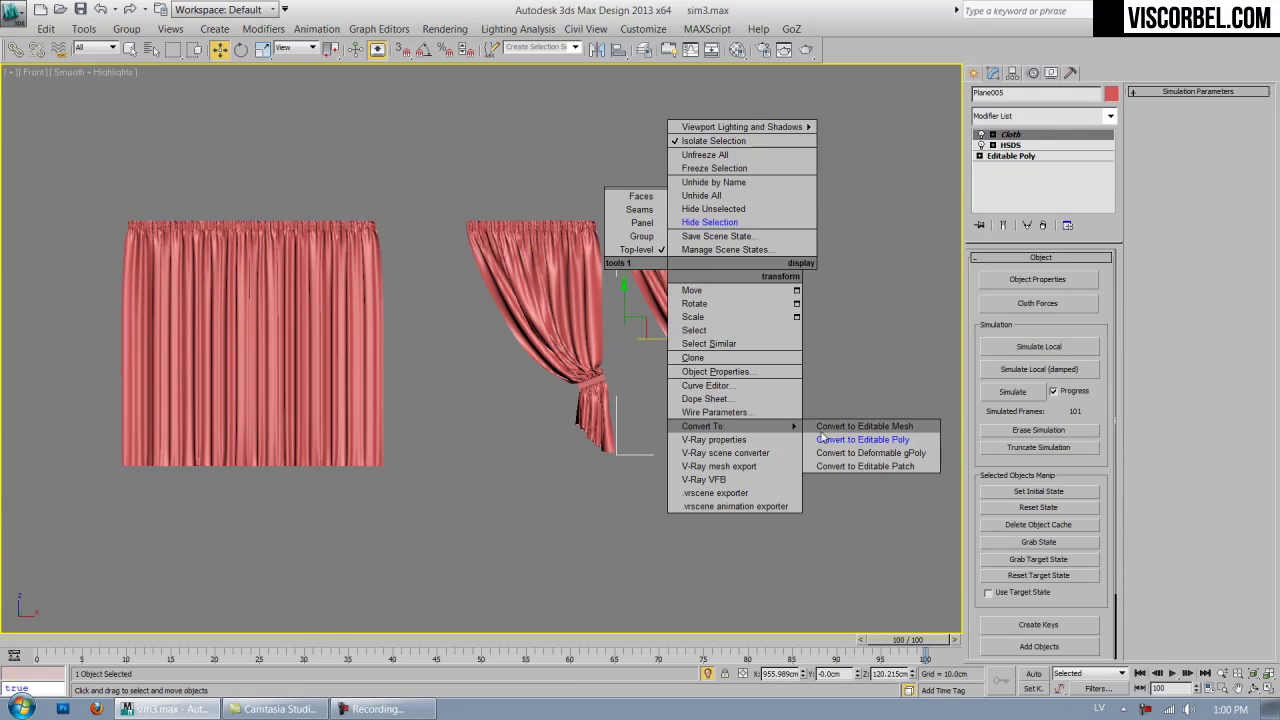
{"action": "left_click", "coordinate": [821, 436]}
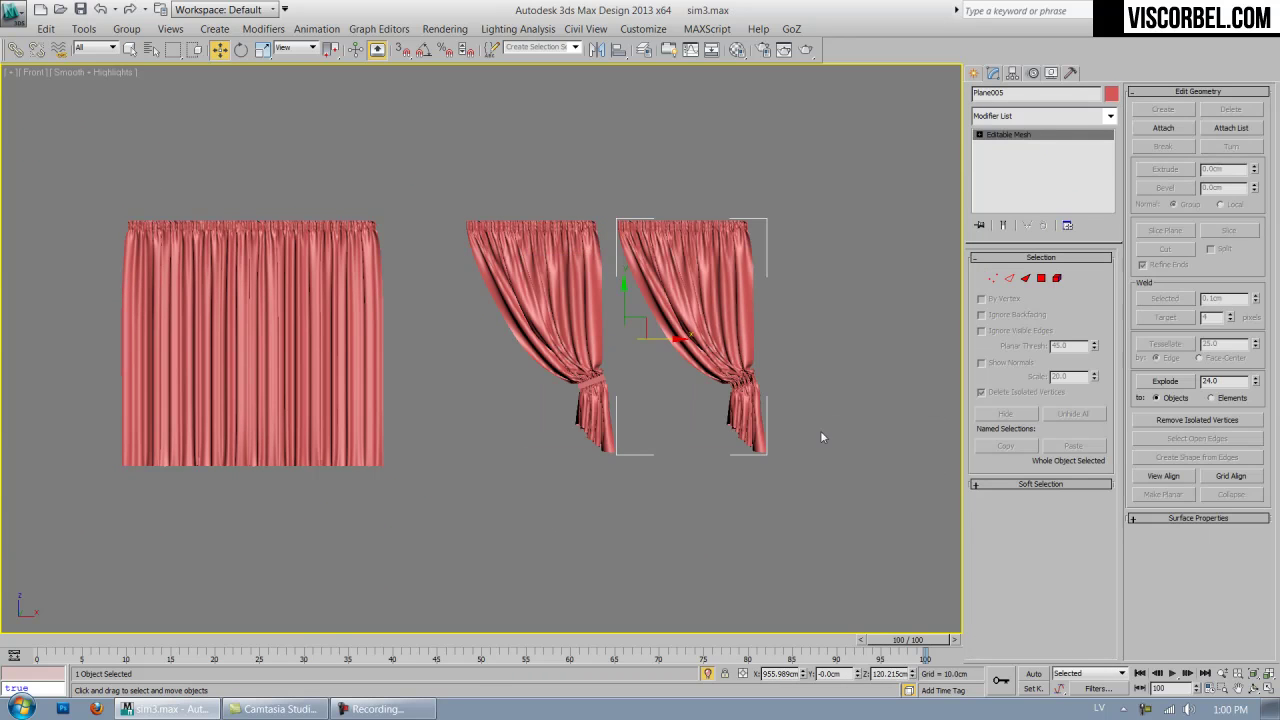
{"action": "right_click", "coordinate": [742, 299]}
{"action": "mouse_move", "coordinate": [849, 453]}
{"action": "left_click", "coordinate": [898, 463]}
Add an FFD 4x4x4 modifier to the copied curtain and shift its two lower rows of control points about 6 cm left.
{"action": "scroll", "coordinate": [700, 366], "scroll_direction": "up", "scroll_amount": 3}
{"action": "middle_click_drag", "start_coordinate": [705, 366], "coordinate": [650, 402]}
{"action": "left_click", "coordinate": [1050, 125]}
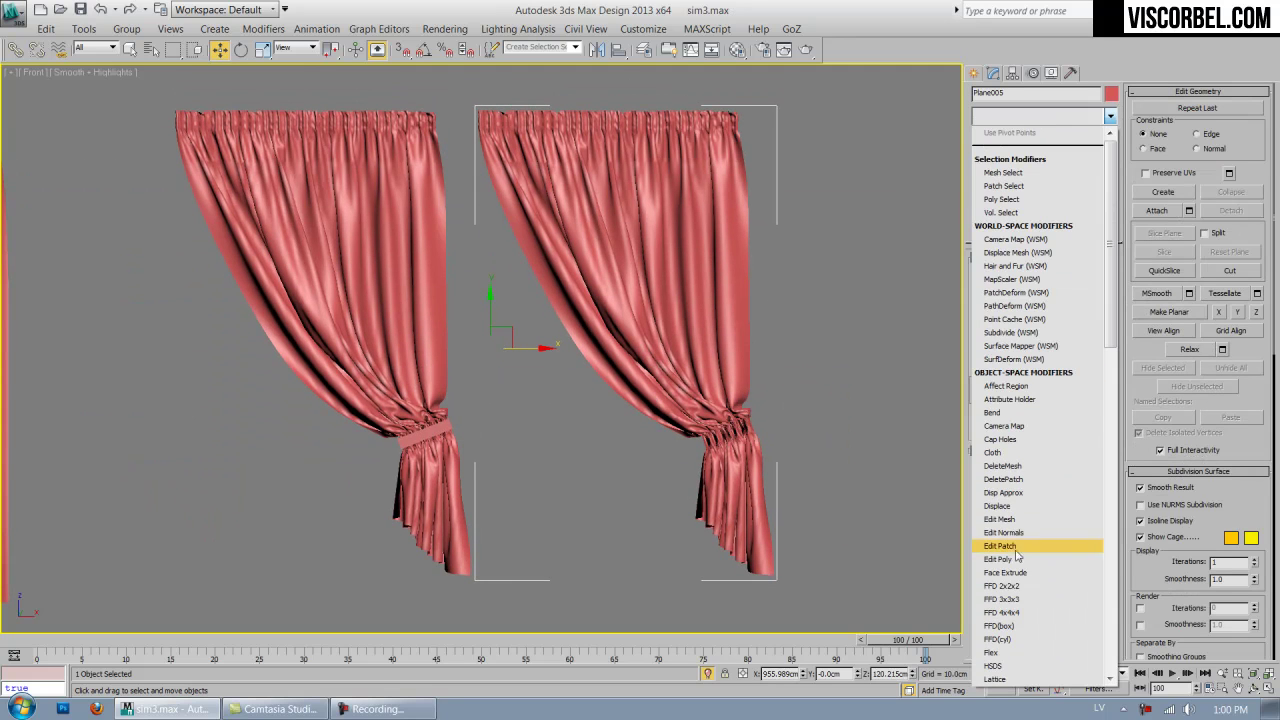
{"action": "left_click", "coordinate": [1015, 619]}
{"action": "key", "text": "1"}
{"action": "left_click_drag", "start_coordinate": [403, 393], "coordinate": [954, 632]}
{"action": "left_click_drag", "start_coordinate": [679, 497], "coordinate": [667, 497]}
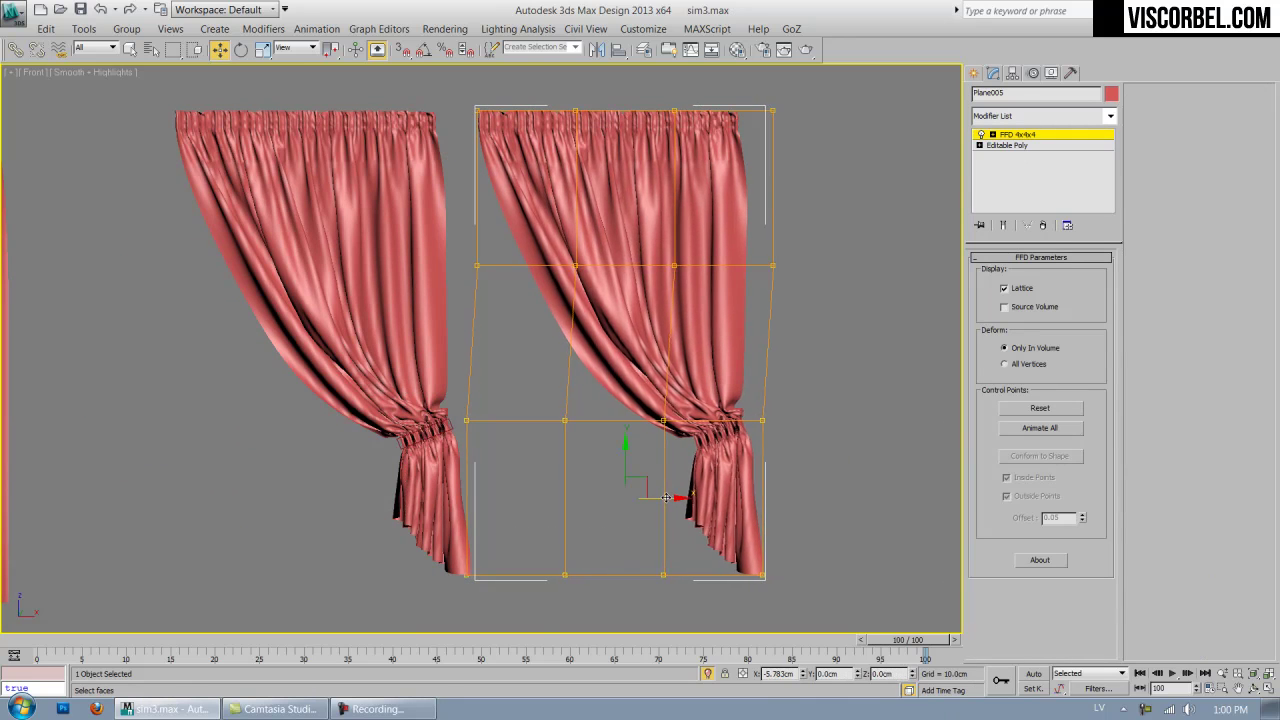
Nudge the control points of the second lattice row and the lower right ones slightly left to refine the curtain's outline.
{"action": "left_click_drag", "start_coordinate": [469, 277], "coordinate": [512, 266]}
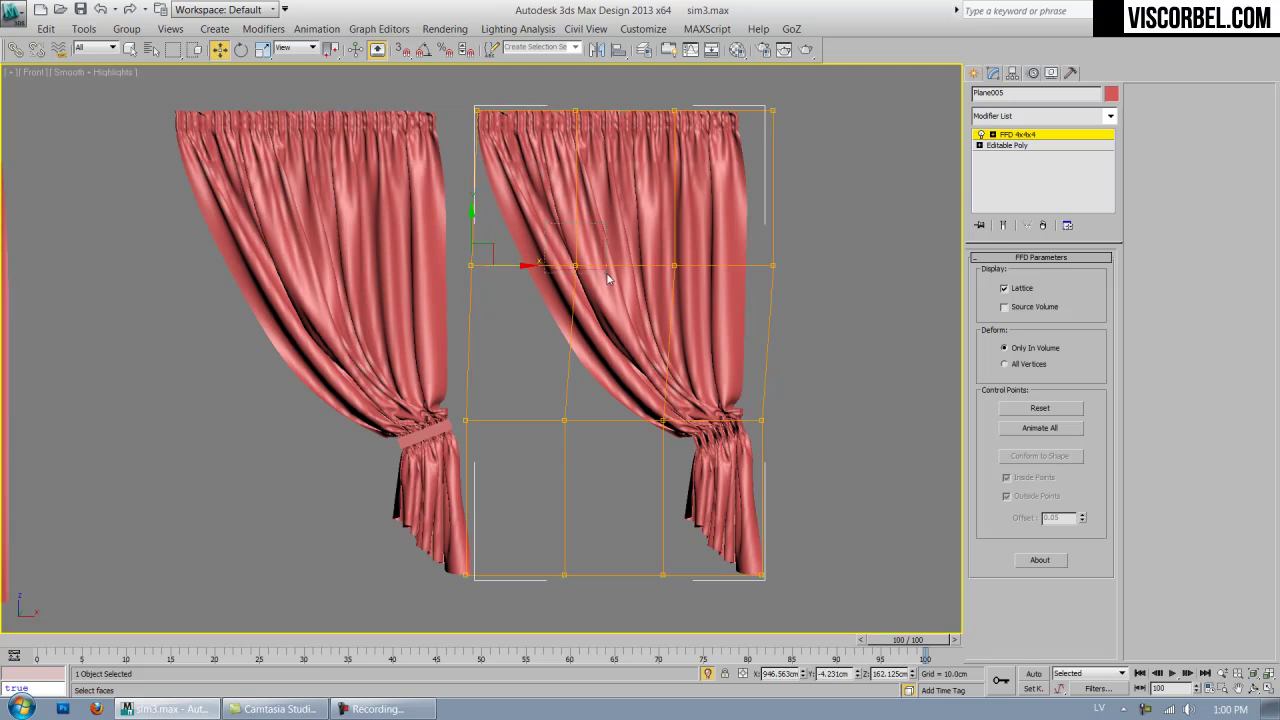
{"action": "left_click_drag", "start_coordinate": [600, 242], "coordinate": [589, 247]}
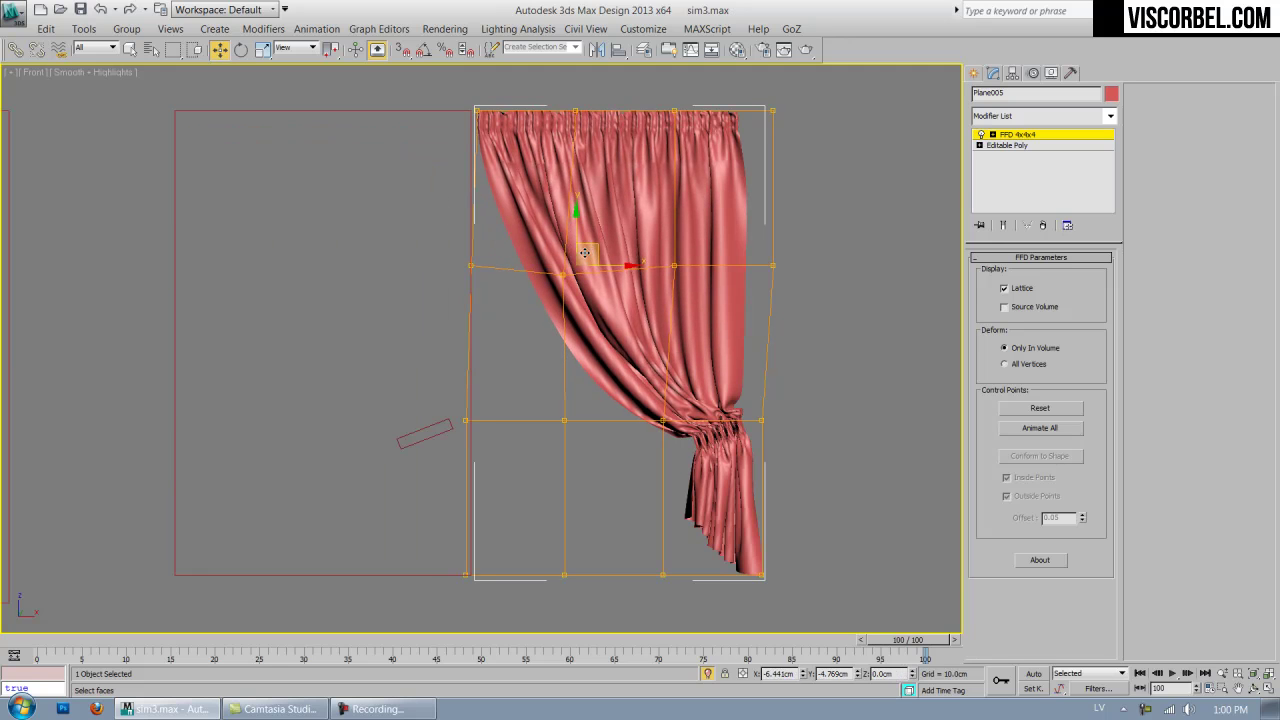
{"action": "left_click_drag", "start_coordinate": [705, 245], "coordinate": [698, 248]}
{"action": "left_click", "coordinate": [773, 265]}
{"action": "left_click_drag", "start_coordinate": [799, 266], "coordinate": [786, 267]}
{"action": "left_click_drag", "start_coordinate": [810, 640], "coordinate": [810, 640]}
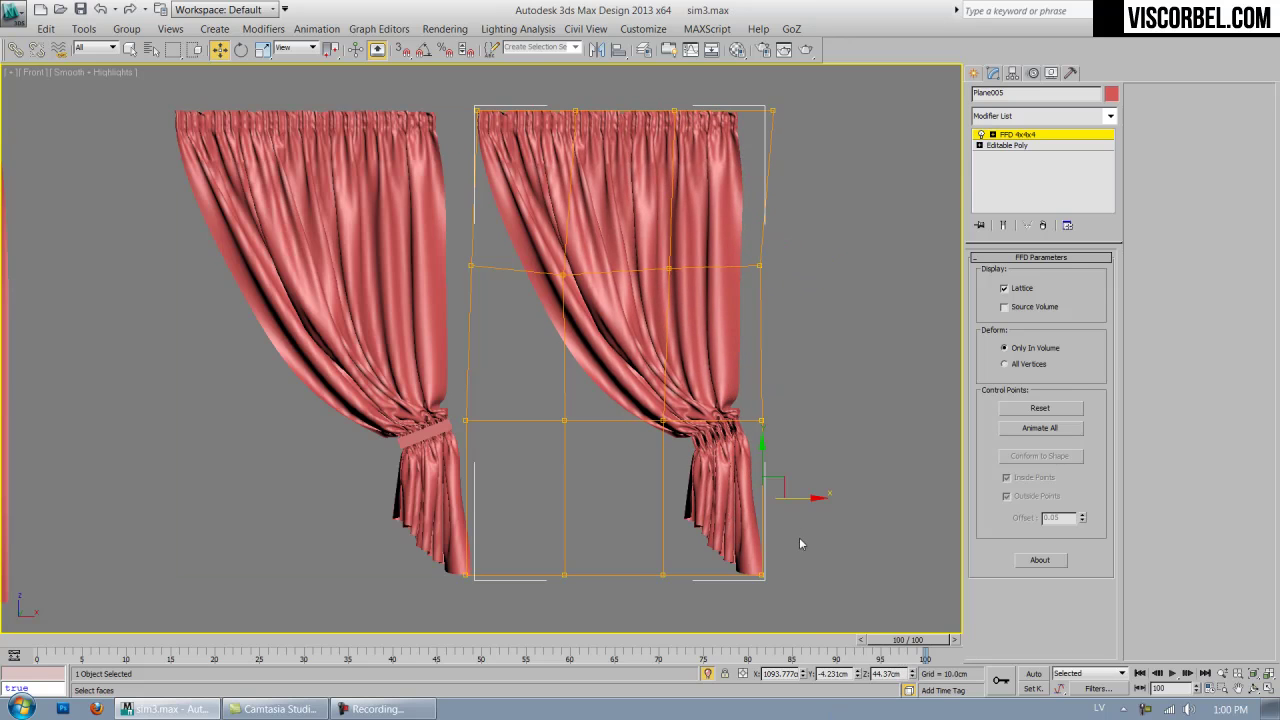
{"action": "left_click_drag", "start_coordinate": [797, 499], "coordinate": [790, 498]}
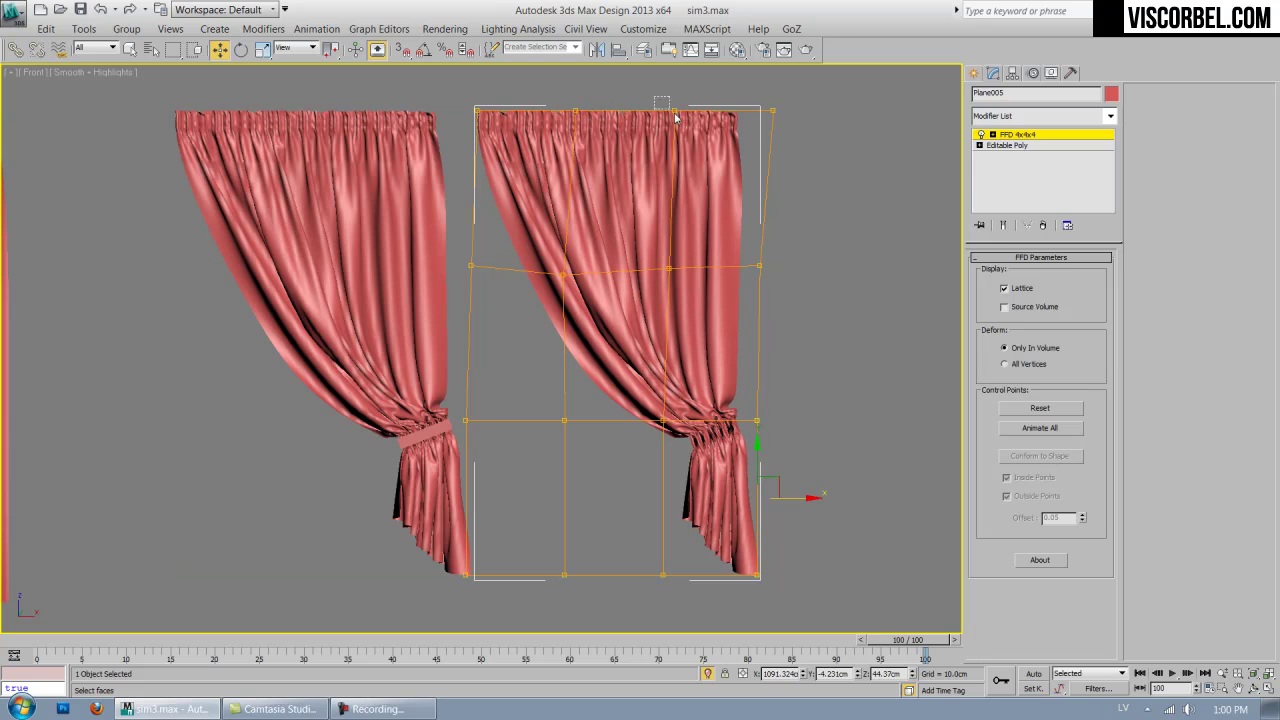
Move the upper right lattice points slightly right and the points at the gather slightly left, and leave control point editing.
{"action": "left_click_drag", "start_coordinate": [712, 110], "coordinate": [808, 110]}
{"action": "left_click_drag", "start_coordinate": [744, 218], "coordinate": [878, 632]}
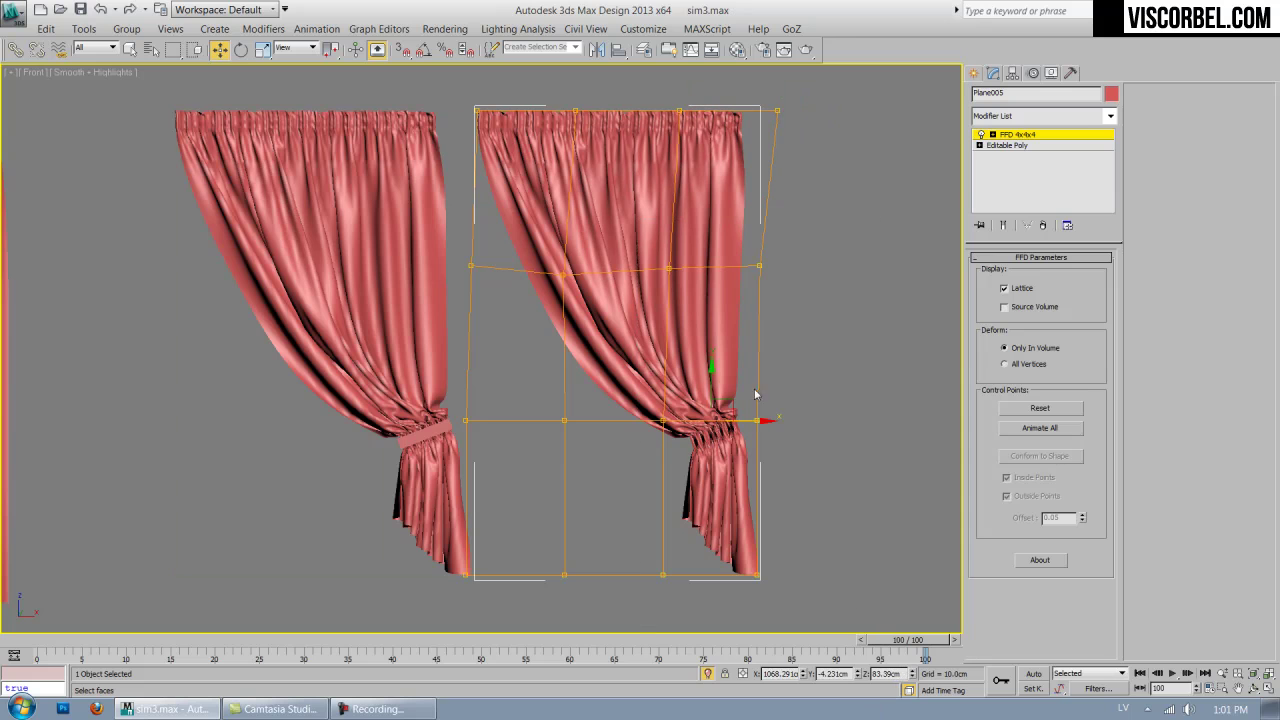
{"action": "left_click_drag", "start_coordinate": [760, 423], "coordinate": [755, 422]}
{"action": "left_click", "coordinate": [857, 338]}
{"action": "scroll", "coordinate": [733, 335], "scroll_direction": "down", "scroll_amount": 4}
{"action": "middle_click_drag", "start_coordinate": [760, 325], "coordinate": [689, 298]}
{"action": "scroll", "coordinate": [689, 298], "scroll_direction": "up", "scroll_amount": 5}
{"action": "left_click", "coordinate": [627, 428]}
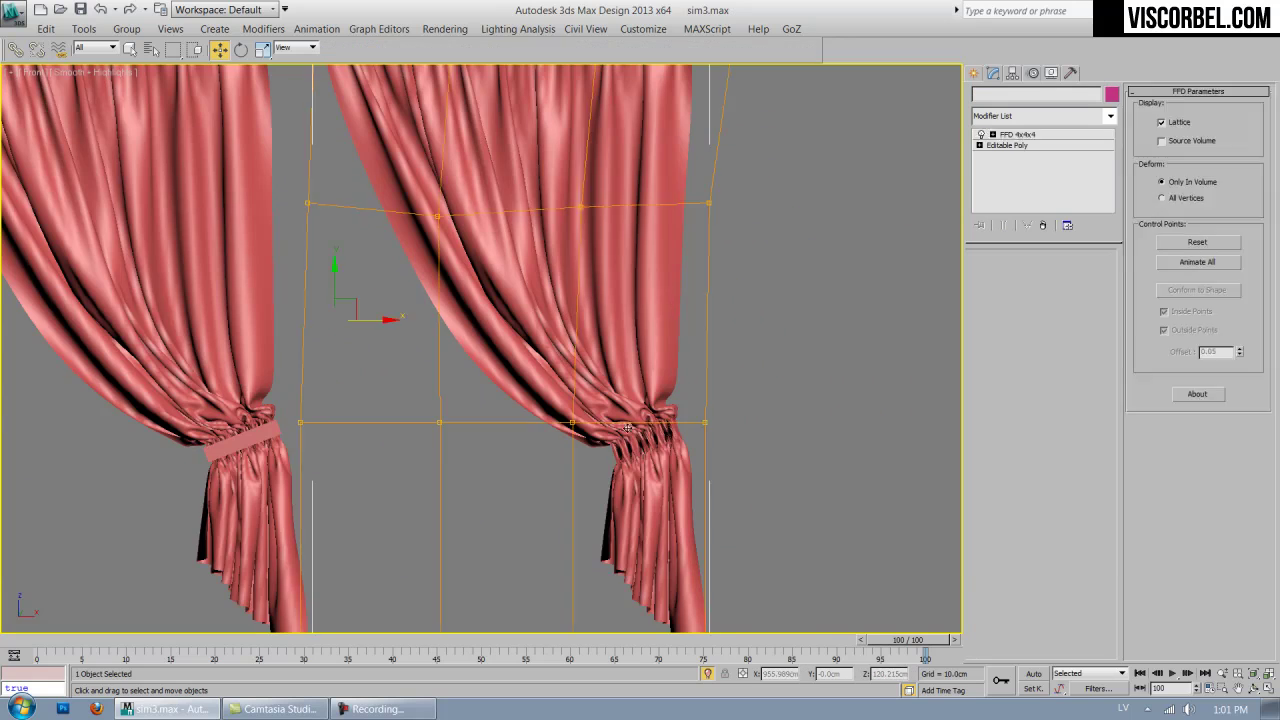
Draw a tilted spline with the Line tool along the copied curtain's gathered band, forming a rectangular-section tieback.
{"action": "scroll", "coordinate": [627, 428], "scroll_direction": "up", "scroll_amount": 6}
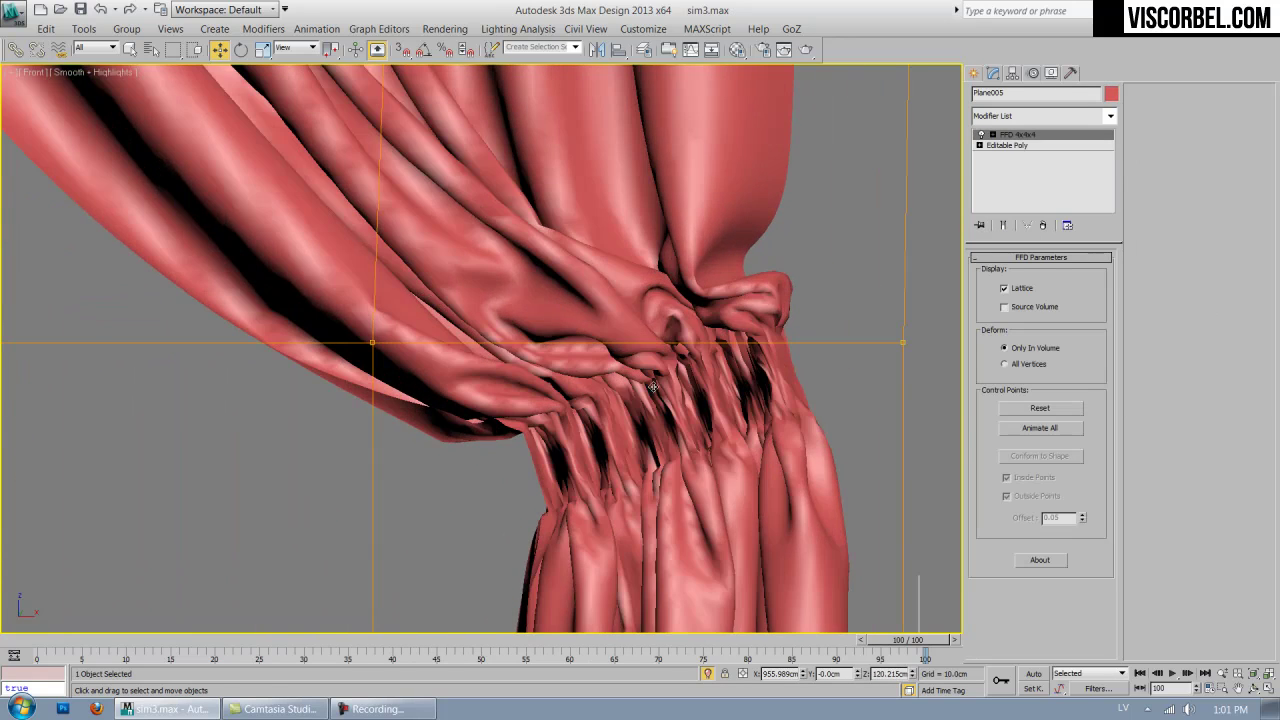
{"action": "key", "text": "F3"}
{"action": "left_click", "coordinate": [790, 242]}
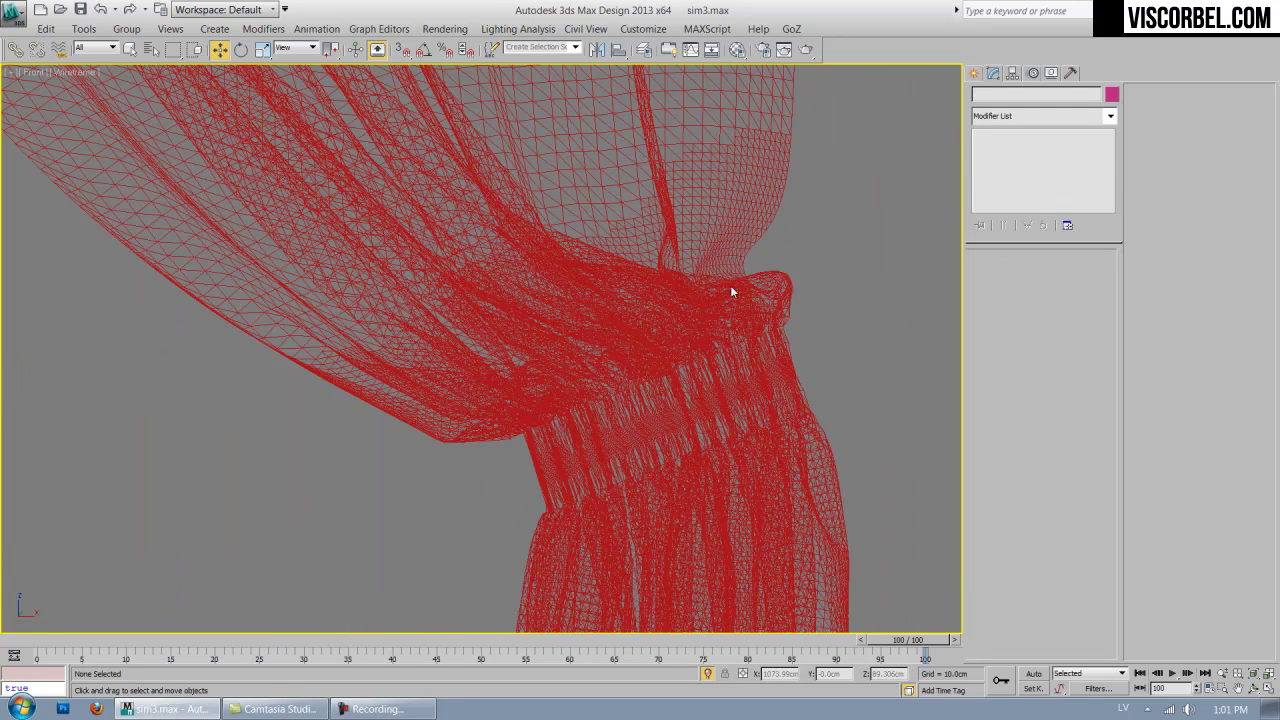
{"action": "right_click", "coordinate": [737, 366]}
{"action": "left_click", "coordinate": [758, 306]}
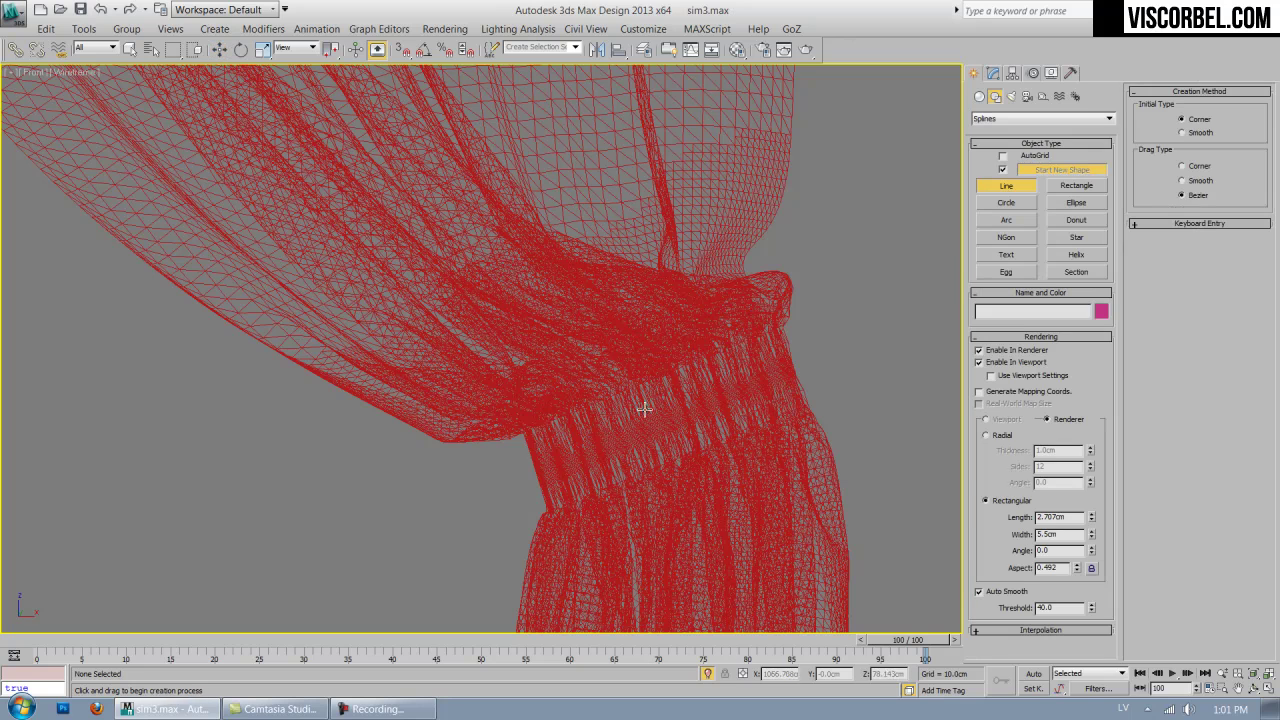
{"action": "left_click", "coordinate": [833, 323]}
{"action": "left_click", "coordinate": [527, 438]}
{"action": "left_click", "coordinate": [378, 503]}
{"action": "left_click", "coordinate": [505, 477]}
{"action": "left_click_drag", "start_coordinate": [541, 480], "coordinate": [516, 492]}
{"action": "left_click", "coordinate": [502, 495]}
{"action": "left_click", "coordinate": [526, 502]}
{"action": "right_click", "coordinate": [833, 327]}
Move one long segment of the tieback line in depth so the band wraps around the gathered cloth.
{"action": "key", "text": "p"}
{"action": "scroll", "coordinate": [613, 533], "scroll_direction": "up", "scroll_amount": 3}
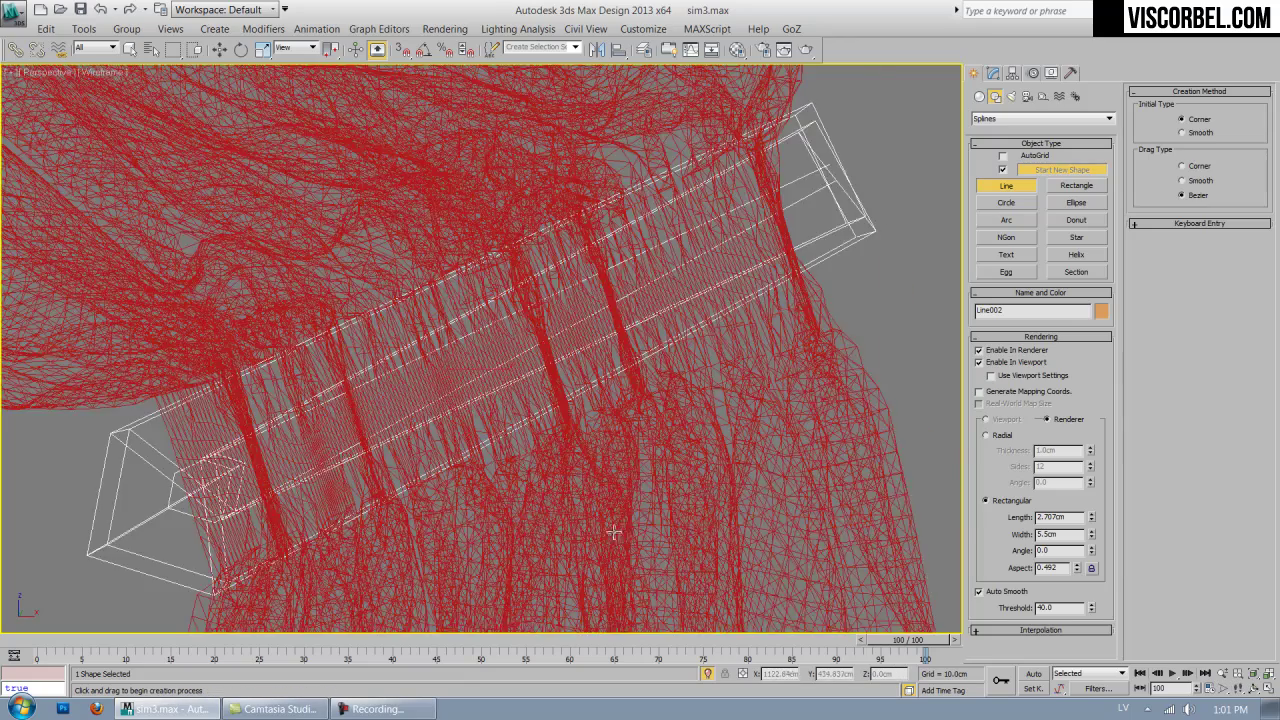
{"action": "key", "text": "F3"}
{"action": "middle_click_drag", "start_coordinate": [613, 533], "coordinate": [570, 347], "text": "alt"}
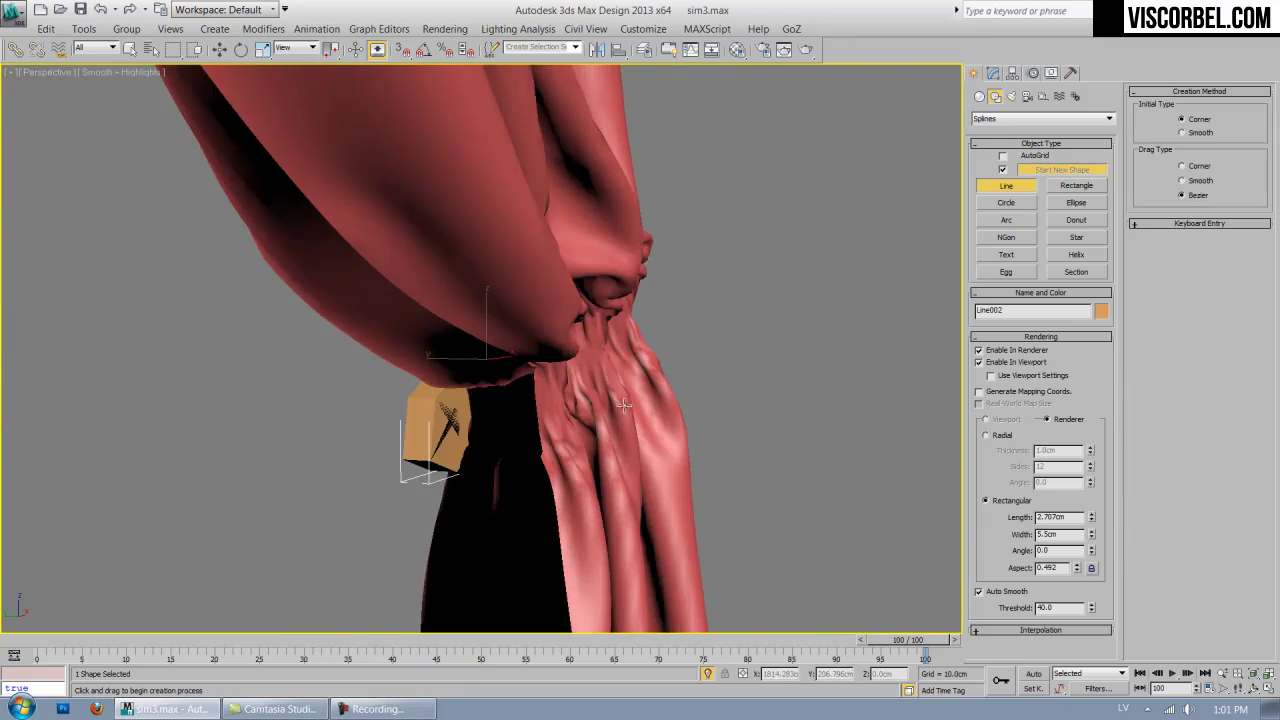
{"action": "key", "text": "F3"}
{"action": "middle_click_drag", "start_coordinate": [623, 404], "coordinate": [540, 403], "text": "alt"}
{"action": "key", "text": "w"}
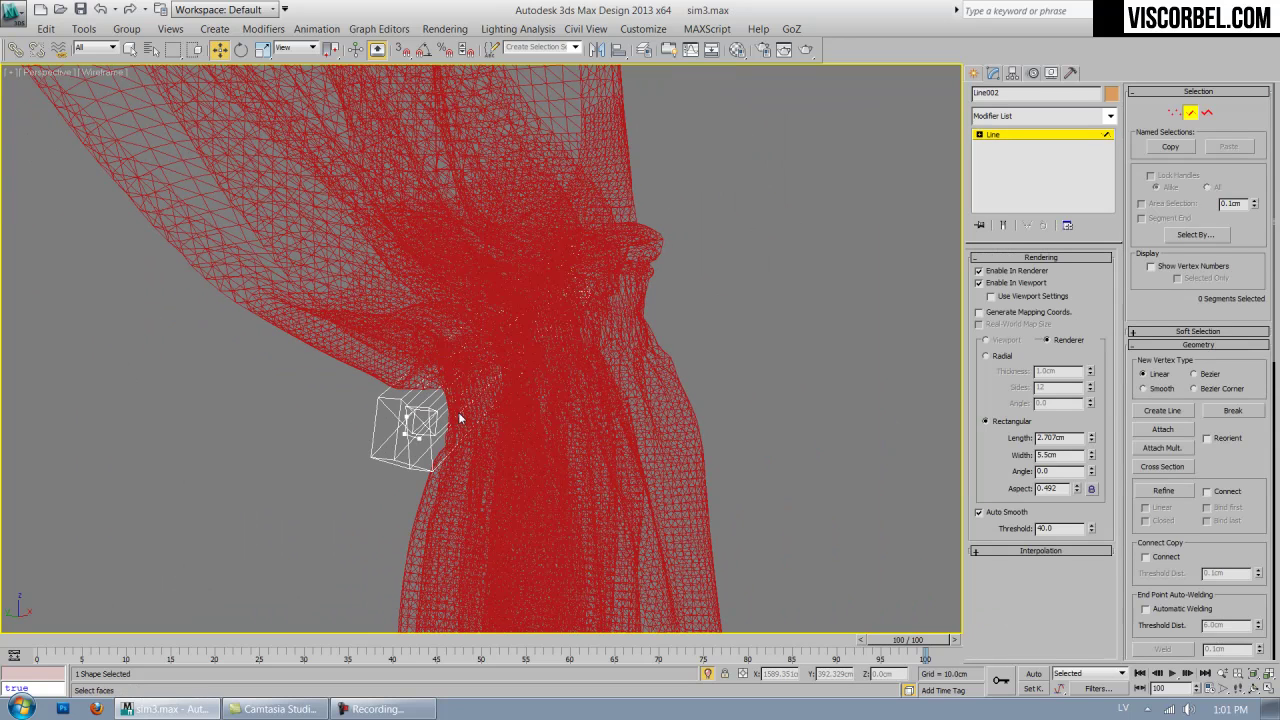
{"action": "left_click", "coordinate": [436, 415]}
{"action": "key", "text": "F3"}
{"action": "left_click_drag", "start_coordinate": [464, 352], "coordinate": [545, 349]}
Reposition the front vertex at the tieback's left end to follow the curtain's gather.
{"action": "mouse_move", "coordinate": [470, 375]}
{"action": "middle_mouse_down", "text": "alt"}
{"action": "mouse_move", "coordinate": [484, 428]}
{"action": "mouse_move", "coordinate": [520, 405]}
{"action": "middle_mouse_up", "text": "alt"}
{"action": "key", "text": "1"}
{"action": "key", "text": "F3"}
{"action": "left_click", "coordinate": [490, 420]}
{"action": "key", "text": "F3"}
{"action": "scroll", "coordinate": [556, 382], "scroll_direction": "up", "scroll_amount": 3}
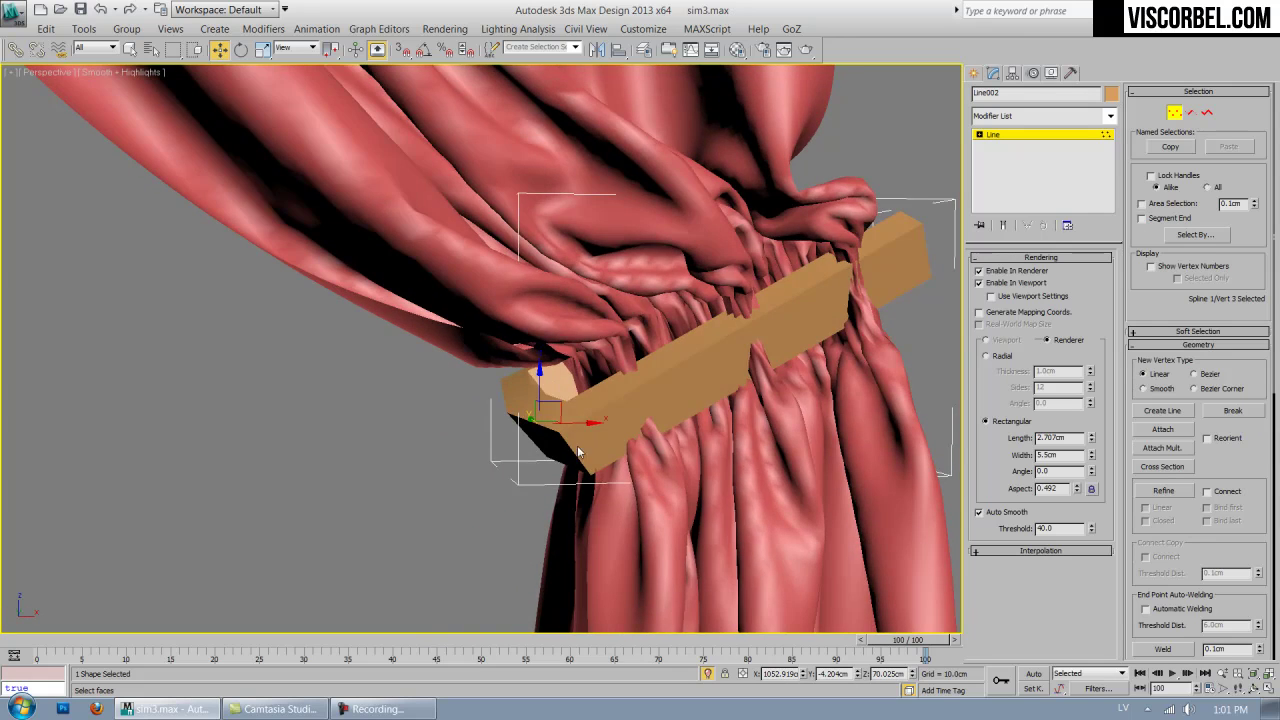
{"action": "key", "text": "F3"}
{"action": "left_click_drag", "start_coordinate": [596, 412], "coordinate": [603, 387]}
Pull in a vertex seen from the tieback's other side and raise the second vertex at its left end.
{"action": "key", "text": "F3"}
{"action": "mouse_move", "coordinate": [630, 386]}
{"action": "middle_mouse_down", "text": "alt"}
{"action": "mouse_move", "coordinate": [748, 370]}
{"action": "mouse_move", "coordinate": [666, 377]}
{"action": "mouse_move", "coordinate": [894, 425]}
{"action": "middle_mouse_up", "text": "alt"}
{"action": "left_click", "coordinate": [734, 467]}
{"action": "left_click_drag", "start_coordinate": [737, 469], "coordinate": [690, 469]}
{"action": "mouse_move", "coordinate": [690, 469]}
{"action": "middle_mouse_down", "text": "alt"}
{"action": "mouse_move", "coordinate": [450, 308]}
{"action": "mouse_move", "coordinate": [505, 314]}
{"action": "mouse_move", "coordinate": [411, 318]}
{"action": "mouse_move", "coordinate": [736, 380]}
{"action": "mouse_move", "coordinate": [524, 363]}
{"action": "mouse_move", "coordinate": [364, 397]}
{"action": "middle_mouse_up", "text": "alt"}
{"action": "key", "text": "F3"}
{"action": "left_click", "coordinate": [279, 411]}
{"action": "left_click_drag", "start_coordinate": [296, 408], "coordinate": [274, 370]}
{"action": "key", "text": "F3"}
{"action": "mouse_move", "coordinate": [300, 380]}
{"action": "middle_mouse_down", "text": "alt"}
{"action": "mouse_move", "coordinate": [542, 390]}
{"action": "mouse_move", "coordinate": [340, 408]}
{"action": "middle_mouse_up", "text": "alt"}
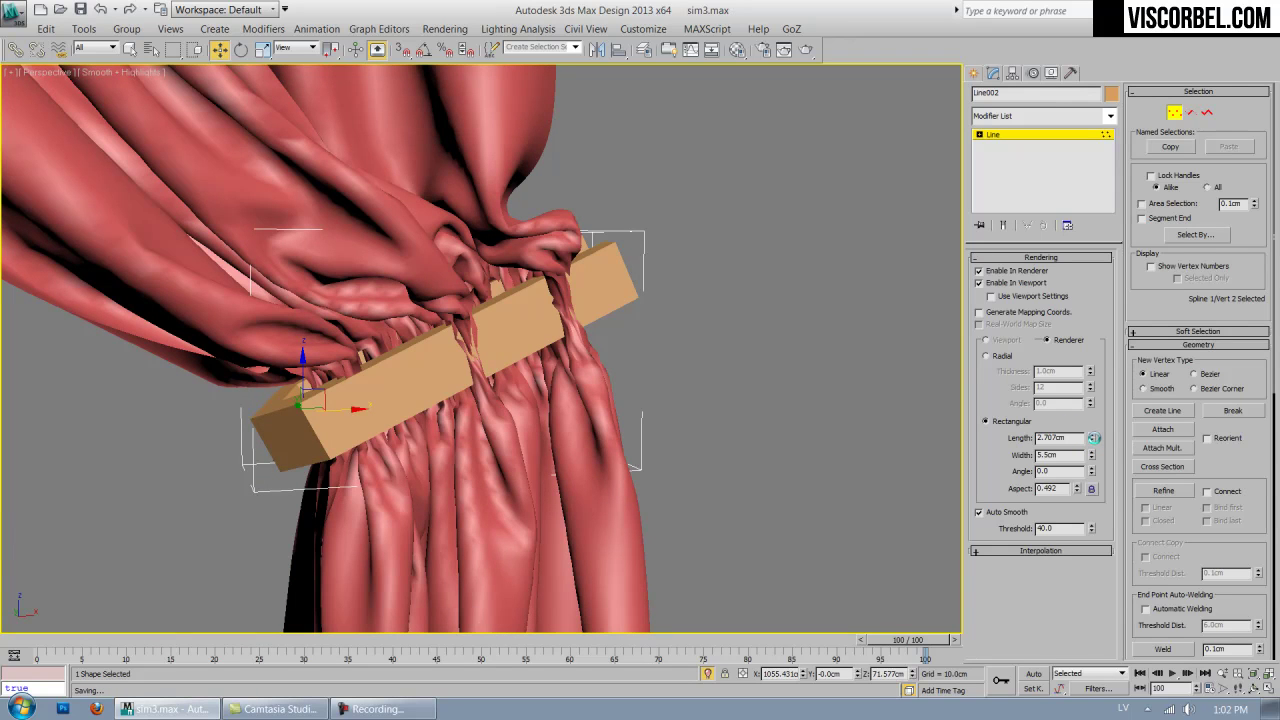
Set the tieback line's rectangular rendering section to 0.509 cm length and 7.095 cm width.
{"action": "mouse_move", "coordinate": [1094, 438]}
{"action": "left_mouse_down"}
{"action": "mouse_move", "coordinate": [1091, 511]}
{"action": "mouse_move", "coordinate": [1077, 489]}
{"action": "mouse_move", "coordinate": [1092, 430]}
{"action": "left_mouse_up"}
{"action": "middle_click_drag", "start_coordinate": [766, 414], "coordinate": [468, 344], "text": "alt"}
{"action": "key", "text": "F3"}
{"action": "key", "text": "2"}
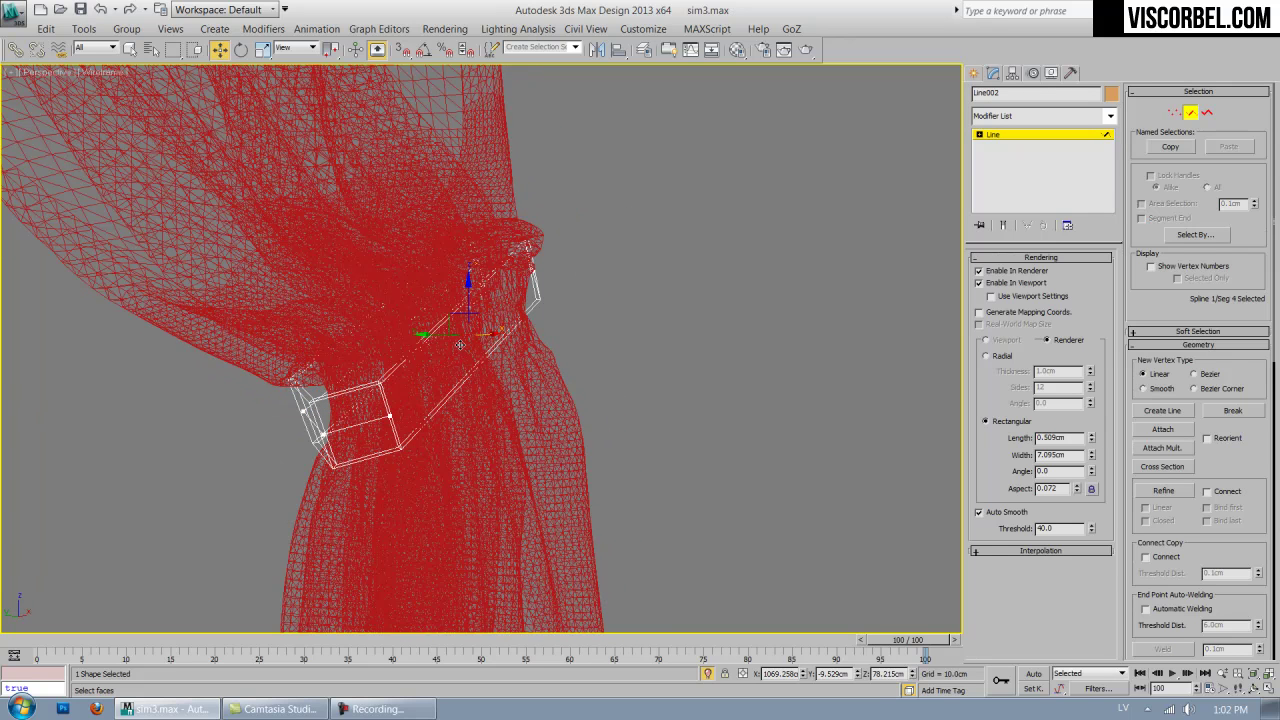
Refine the tieback's front segment with a vertex near its middle and pull that vertex outward in front of the folds.
{"action": "key", "text": "1"}
{"action": "right_click", "coordinate": [625, 258]}
{"action": "left_click", "coordinate": [600, 330]}
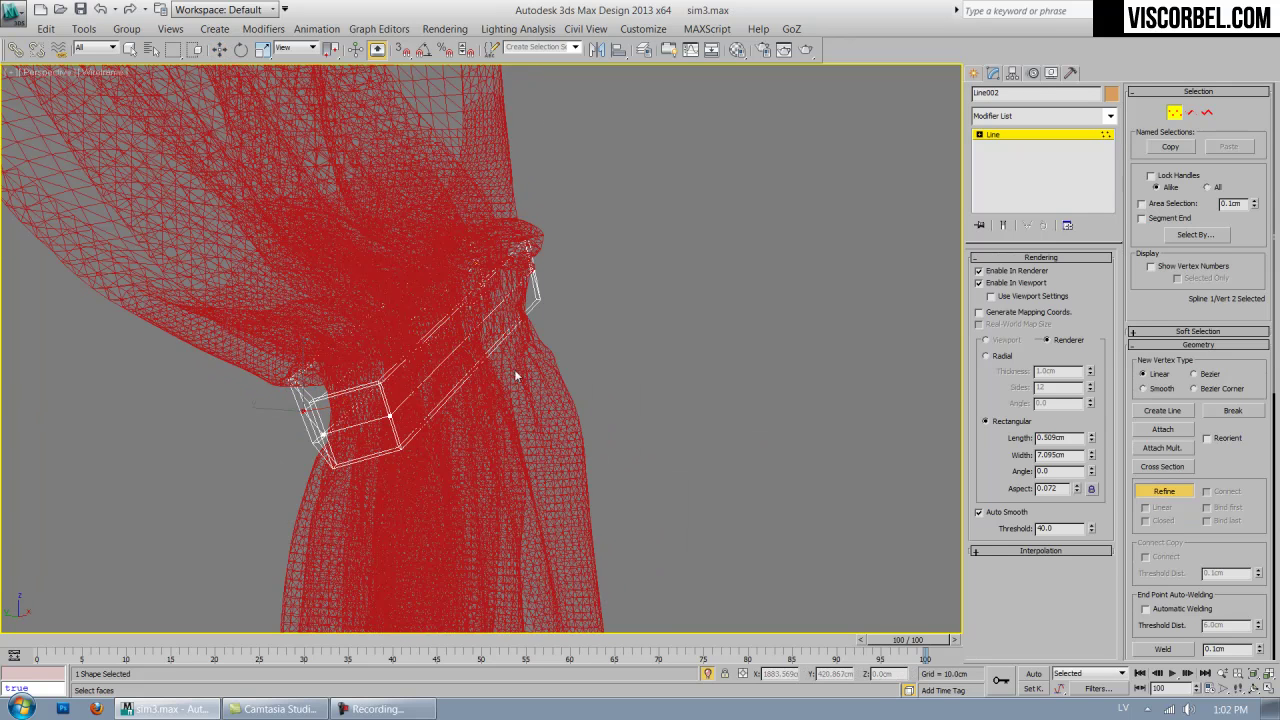
{"action": "right_click", "coordinate": [466, 341]}
{"action": "key", "text": "F3"}
{"action": "left_click_drag", "start_coordinate": [464, 344], "coordinate": [455, 349]}
{"action": "middle_click_drag", "start_coordinate": [455, 349], "coordinate": [521, 347], "text": "alt"}
{"action": "key", "text": "F3"}
Add another vertex on the tieback's front toward its right end and pull it slightly outward over the folds.
{"action": "right_click", "coordinate": [698, 303]}
{"action": "left_click", "coordinate": [660, 357]}
{"action": "key", "text": "w"}
{"action": "middle_click_drag", "start_coordinate": [645, 302], "coordinate": [570, 338], "text": "alt"}
{"action": "key", "text": "F3"}
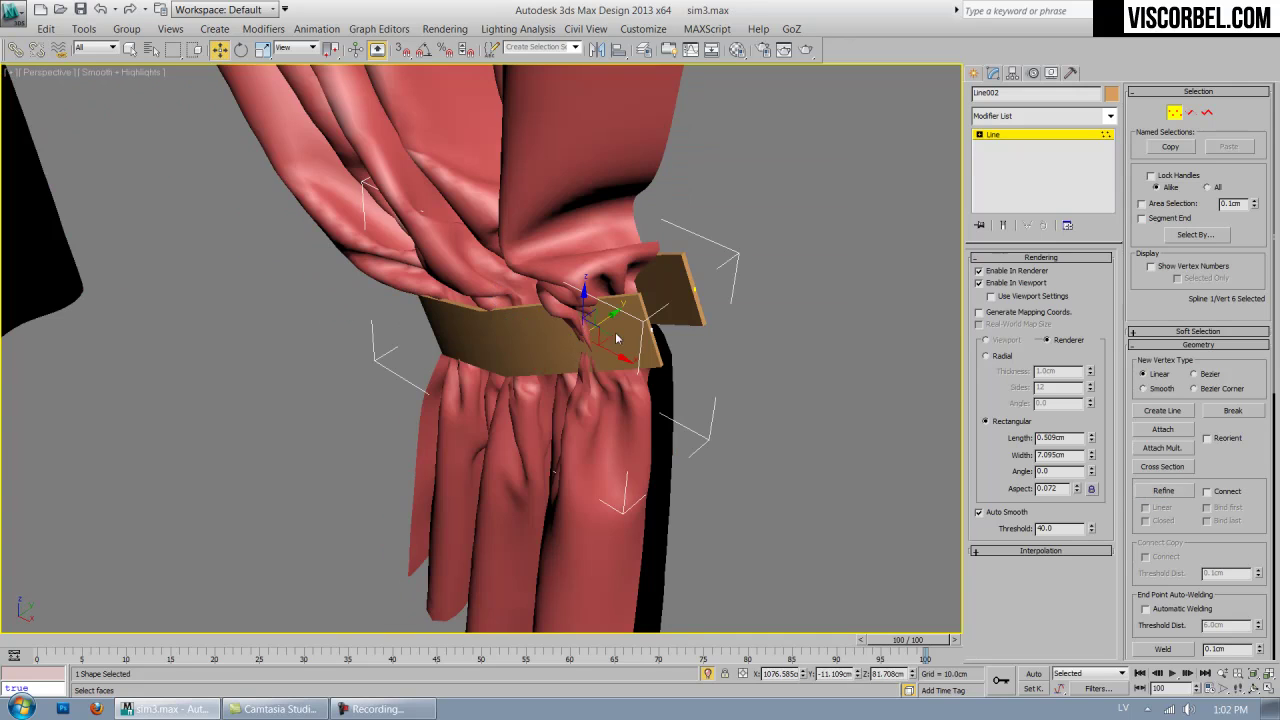
{"action": "middle_click_drag", "start_coordinate": [610, 316], "coordinate": [643, 264], "text": "alt"}
{"action": "scroll", "coordinate": [643, 264], "scroll_direction": "down", "scroll_amount": 10}
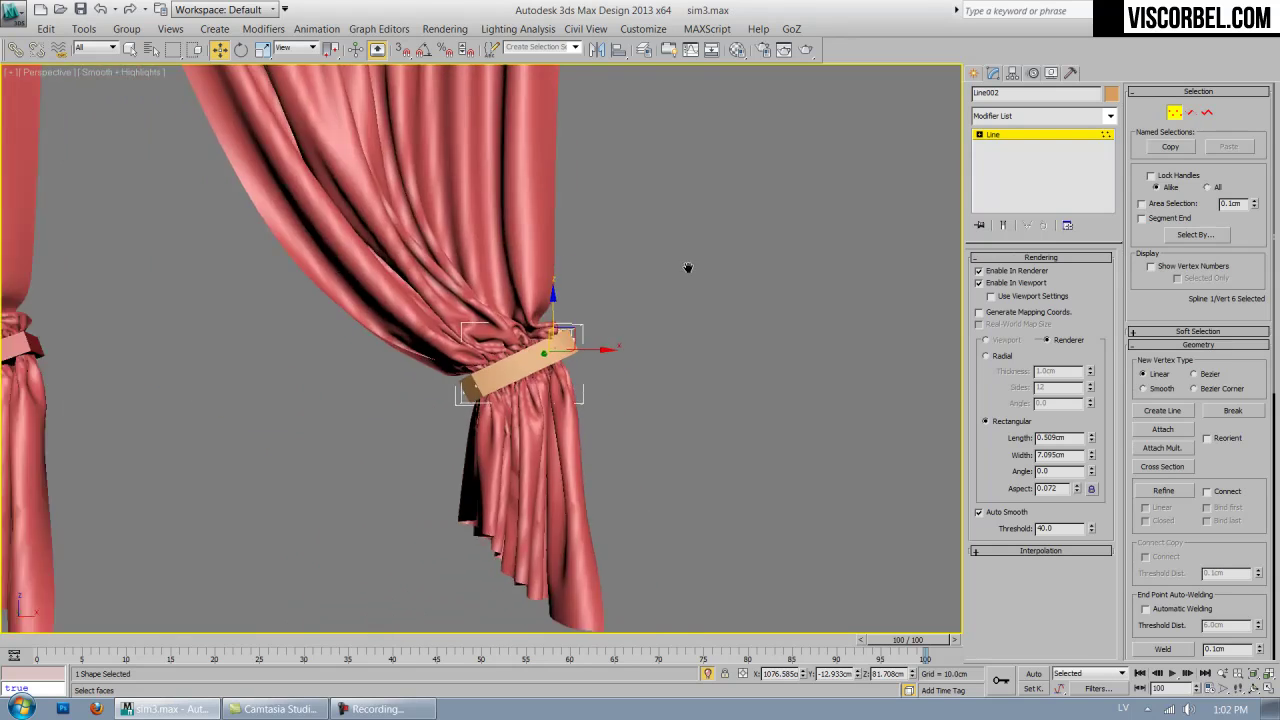
Move the vertex at the tieback's left end inward and up, closer to the gathered cloth.
{"action": "scroll", "coordinate": [505, 350], "scroll_direction": "up", "scroll_amount": 6}
{"action": "middle_click_drag", "start_coordinate": [505, 350], "coordinate": [440, 500], "text": "alt"}
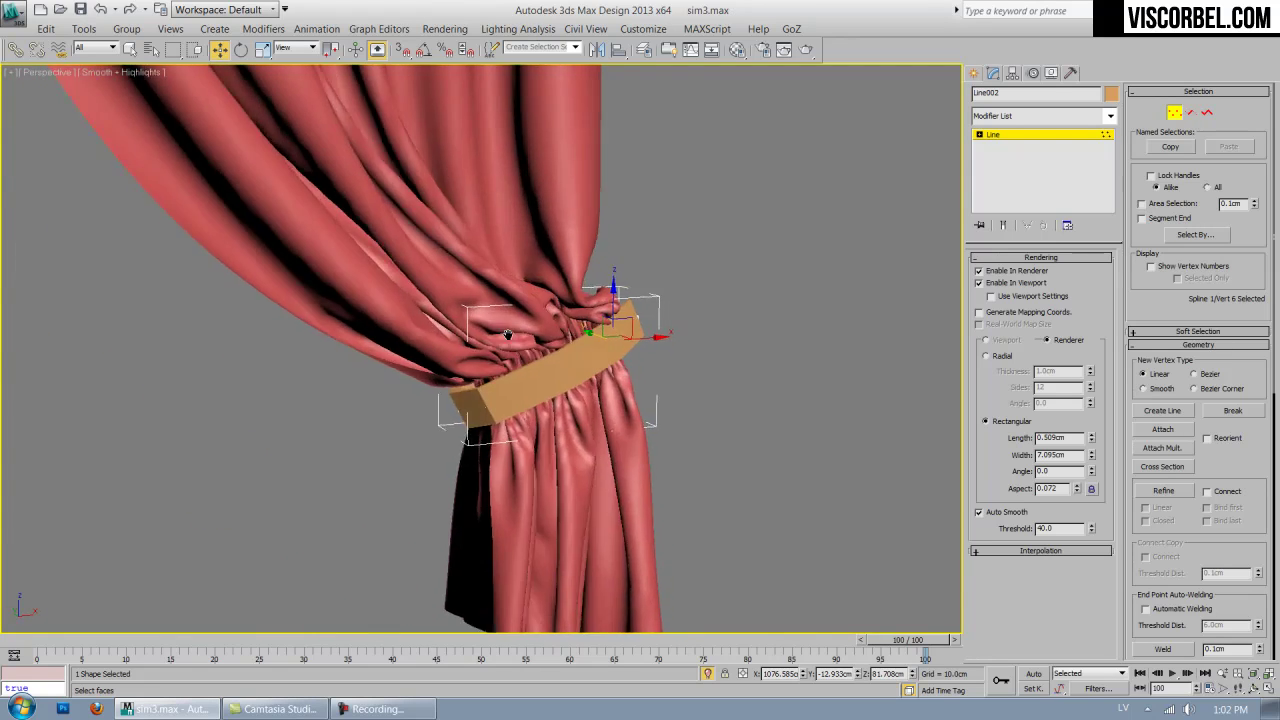
{"action": "scroll", "coordinate": [424, 528], "scroll_direction": "up", "scroll_amount": 8}
{"action": "key", "text": "F3"}
{"action": "scroll", "coordinate": [416, 560], "scroll_direction": "down", "scroll_amount": 8}
{"action": "left_click", "coordinate": [446, 438]}
{"action": "left_click_drag", "start_coordinate": [470, 437], "coordinate": [496, 413]}
{"action": "key", "text": "F3"}
{"action": "middle_click_drag", "start_coordinate": [496, 413], "coordinate": [611, 382], "text": "alt"}
Convert the tieback line to an Editable Poly.
{"action": "right_click", "coordinate": [606, 377]}
{"action": "mouse_move", "coordinate": [690, 533]}
{"action": "left_click", "coordinate": [786, 561]}
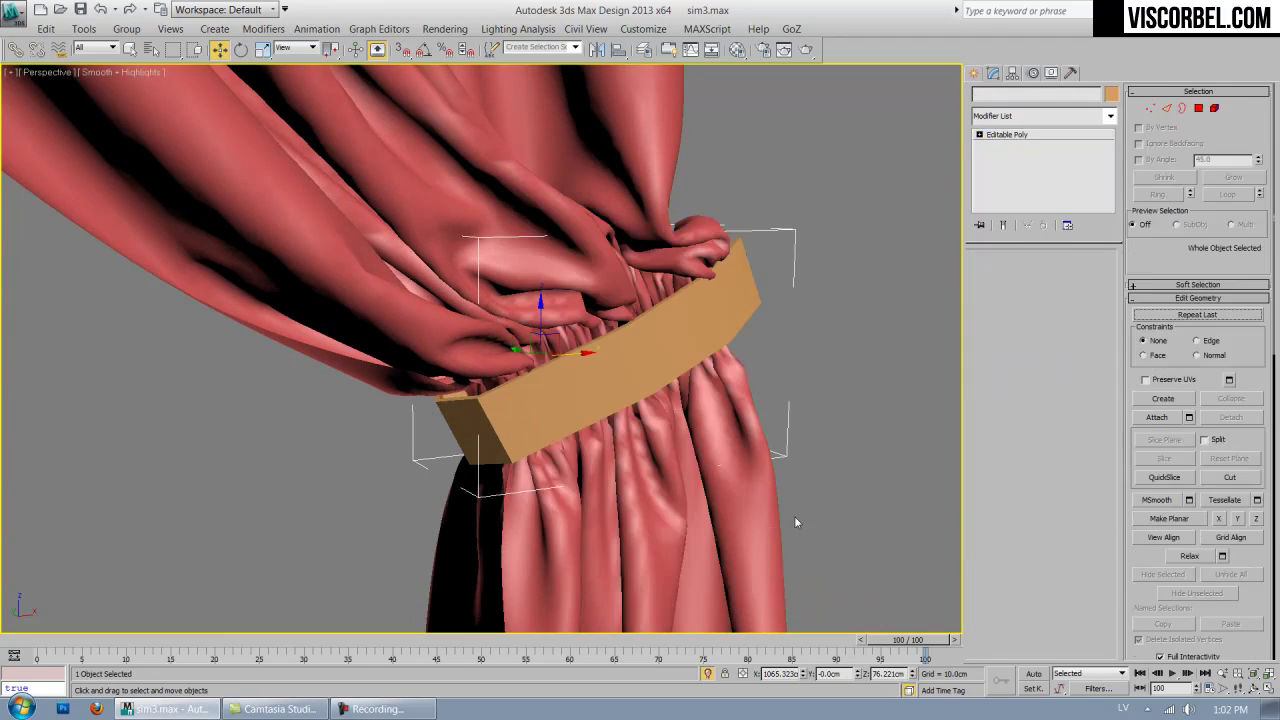
Move the lower corner vertices at the tieback's right end upward to taper that end of the band.
{"action": "key", "text": "F3"}
{"action": "key", "text": "1"}
{"action": "left_click_drag", "start_coordinate": [705, 352], "coordinate": [768, 240]}
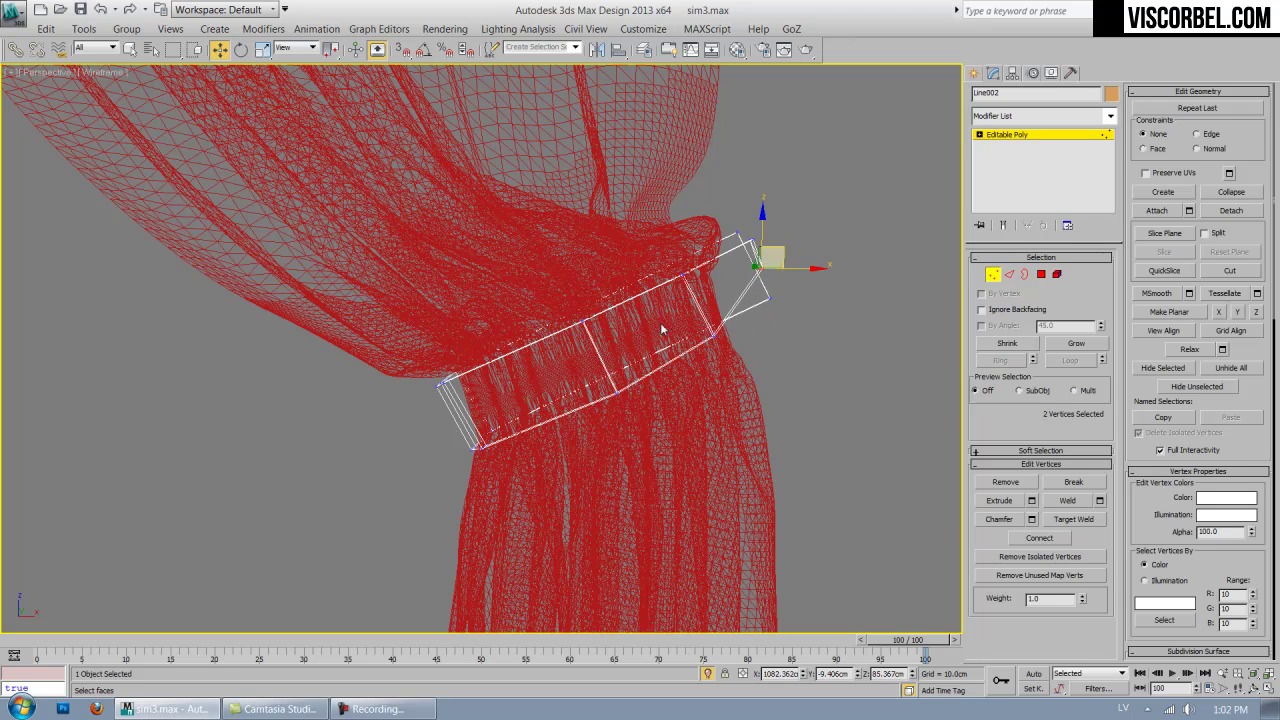
{"action": "left_click_drag", "start_coordinate": [733, 366], "coordinate": [734, 366]}
{"action": "left_click_drag", "start_coordinate": [728, 322], "coordinate": [769, 242]}
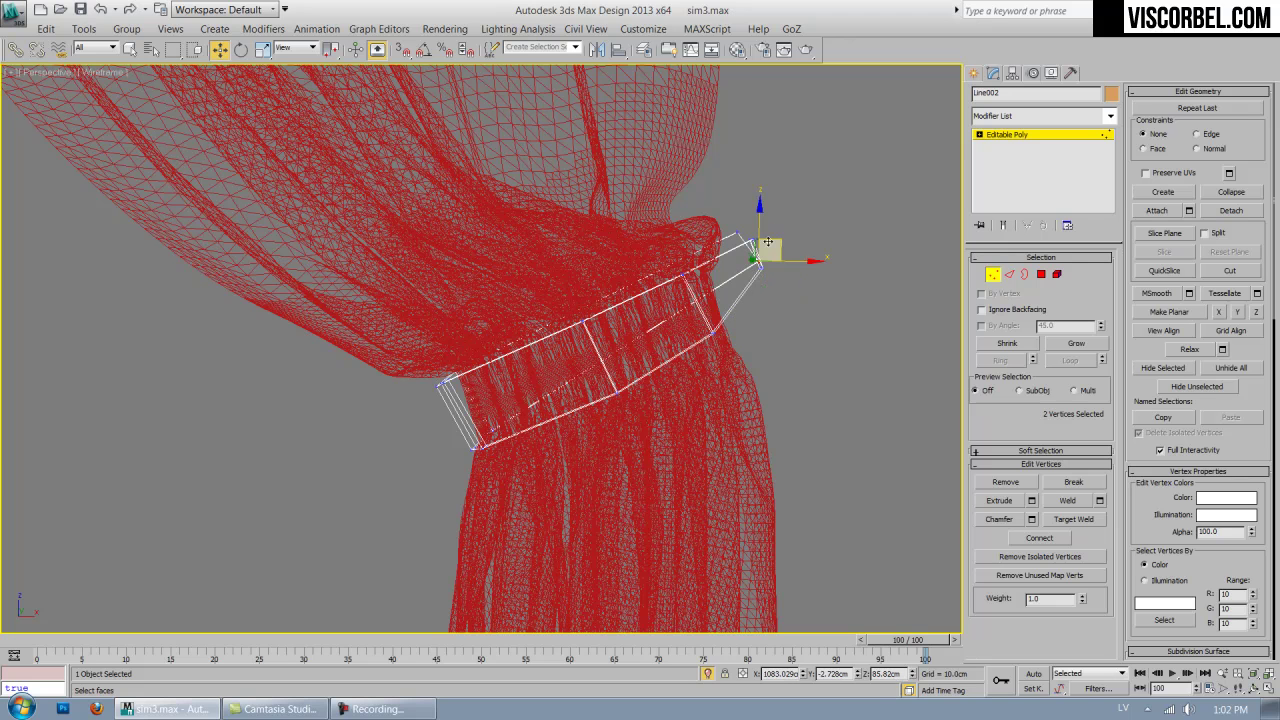
{"action": "key", "text": "F3"}
{"action": "middle_click_drag", "start_coordinate": [749, 315], "coordinate": [651, 323], "text": "alt"}
{"action": "scroll", "coordinate": [651, 323], "scroll_direction": "down", "scroll_amount": 5}
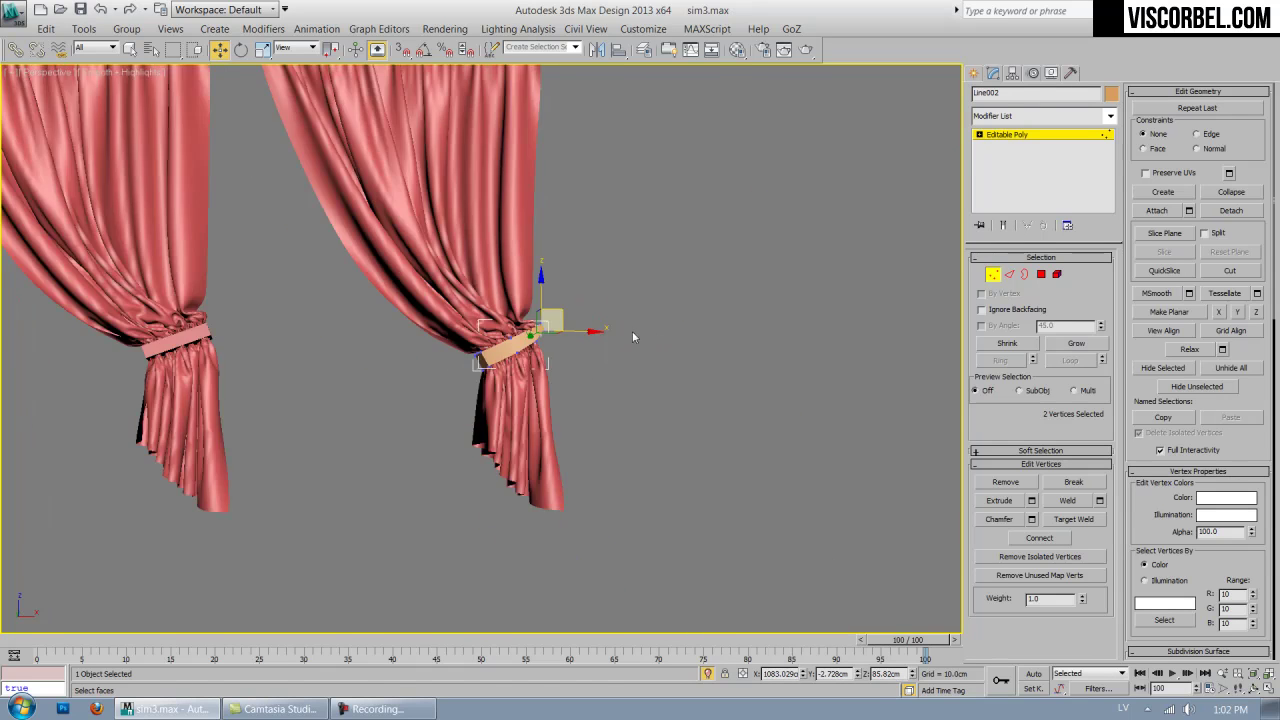
Move the corner vertices at the tieback's right end to shape the band around the gathered folds.
{"action": "scroll", "coordinate": [632, 331], "scroll_direction": "up", "scroll_amount": 10}
{"action": "scroll", "coordinate": [706, 358], "scroll_direction": "down", "scroll_amount": 5}
{"action": "left_click_drag", "start_coordinate": [615, 330], "coordinate": [629, 296]}
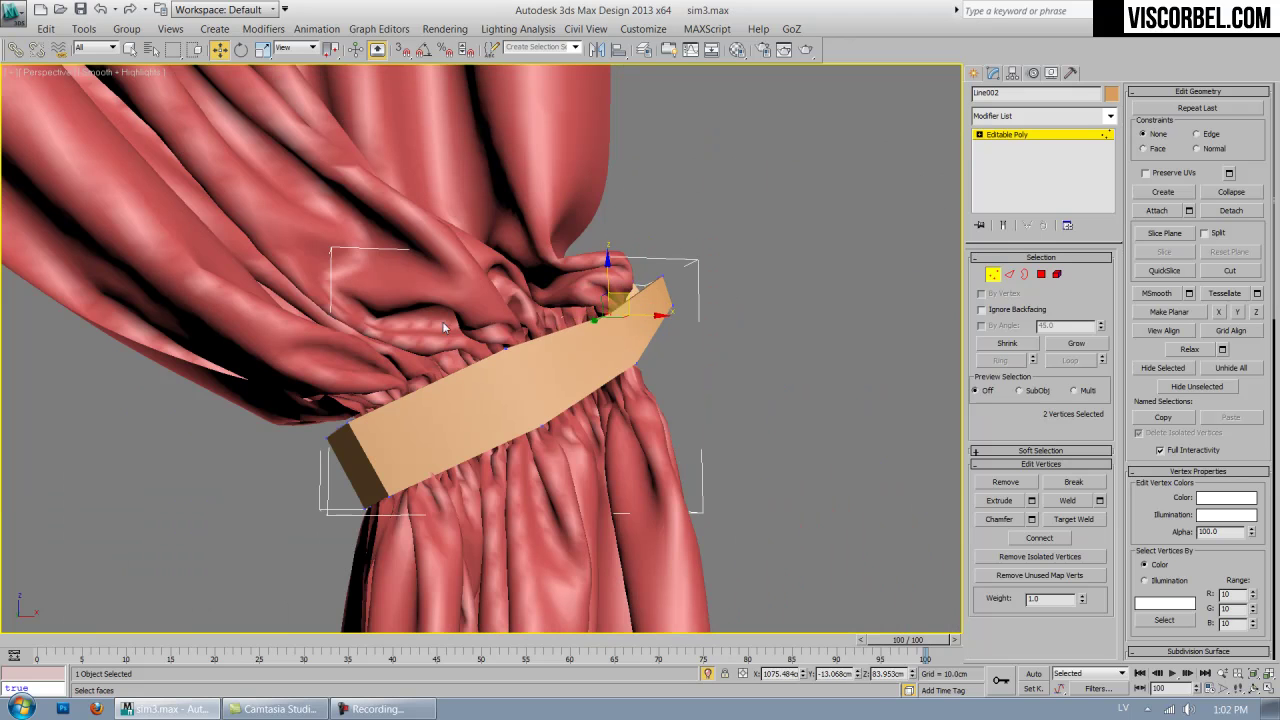
{"action": "left_click", "coordinate": [507, 343]}
{"action": "left_click_drag", "start_coordinate": [527, 330], "coordinate": [545, 345]}
{"action": "left_click", "coordinate": [636, 331]}
{"action": "middle_click_drag", "start_coordinate": [629, 319], "coordinate": [517, 418], "text": "alt"}
{"action": "left_click_drag", "start_coordinate": [676, 331], "coordinate": [709, 367]}
{"action": "left_click", "coordinate": [736, 325], "text": "ctrl"}
{"action": "left_click_drag", "start_coordinate": [741, 327], "coordinate": [746, 325]}
{"action": "key", "text": "1"}
Apply a TurboSmooth modifier to the tieback and set its iterations to 2.
{"action": "middle_click_drag", "start_coordinate": [700, 300], "coordinate": [790, 265], "text": "alt"}
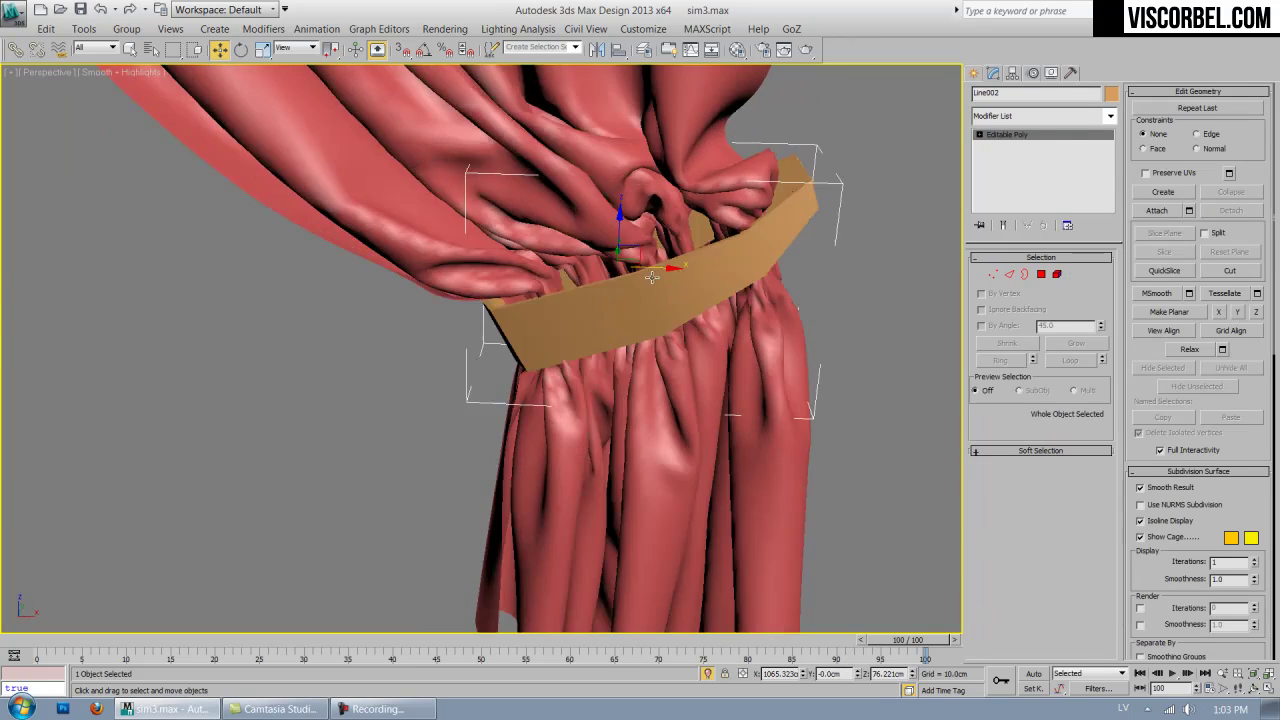
{"action": "scroll", "coordinate": [690, 255], "scroll_direction": "down", "scroll_amount": 5}
{"action": "middle_click_drag", "start_coordinate": [680, 251], "coordinate": [673, 281]}
{"action": "scroll", "coordinate": [597, 276], "scroll_direction": "down", "scroll_amount": 6}
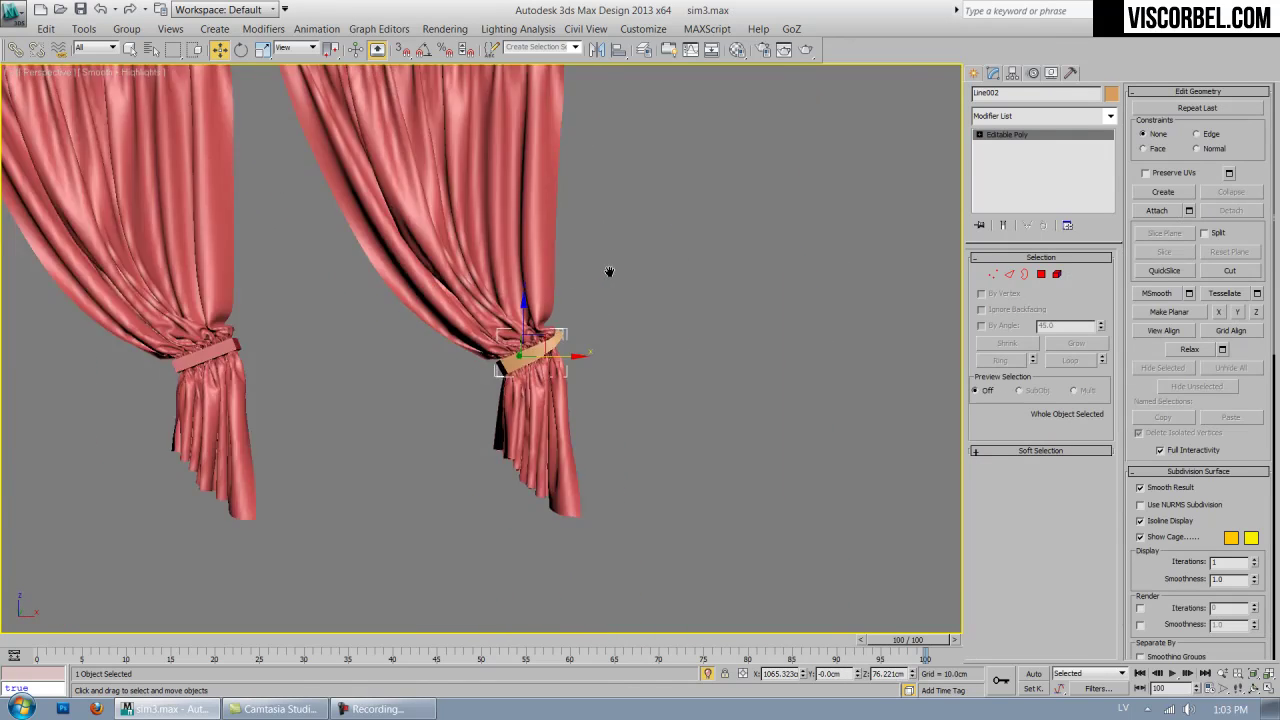
{"action": "scroll", "coordinate": [610, 273], "scroll_direction": "up", "scroll_amount": 8}
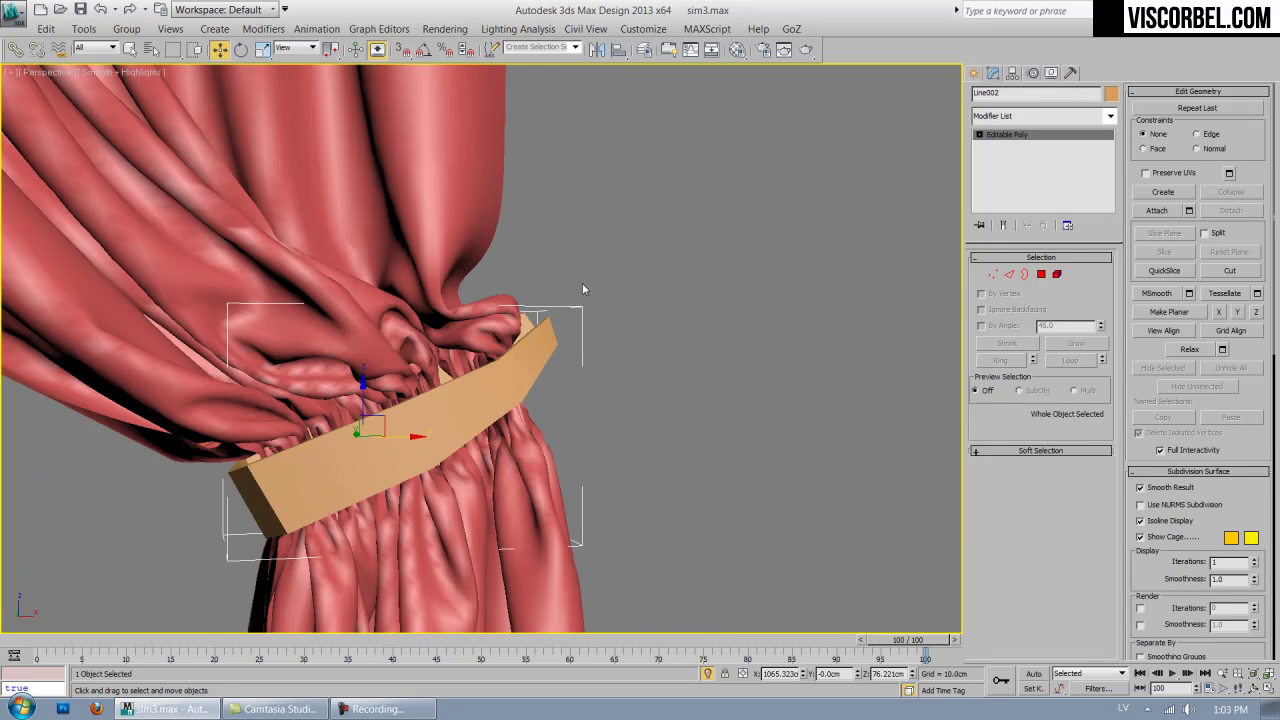
{"action": "middle_click_drag", "start_coordinate": [588, 306], "coordinate": [633, 296]}
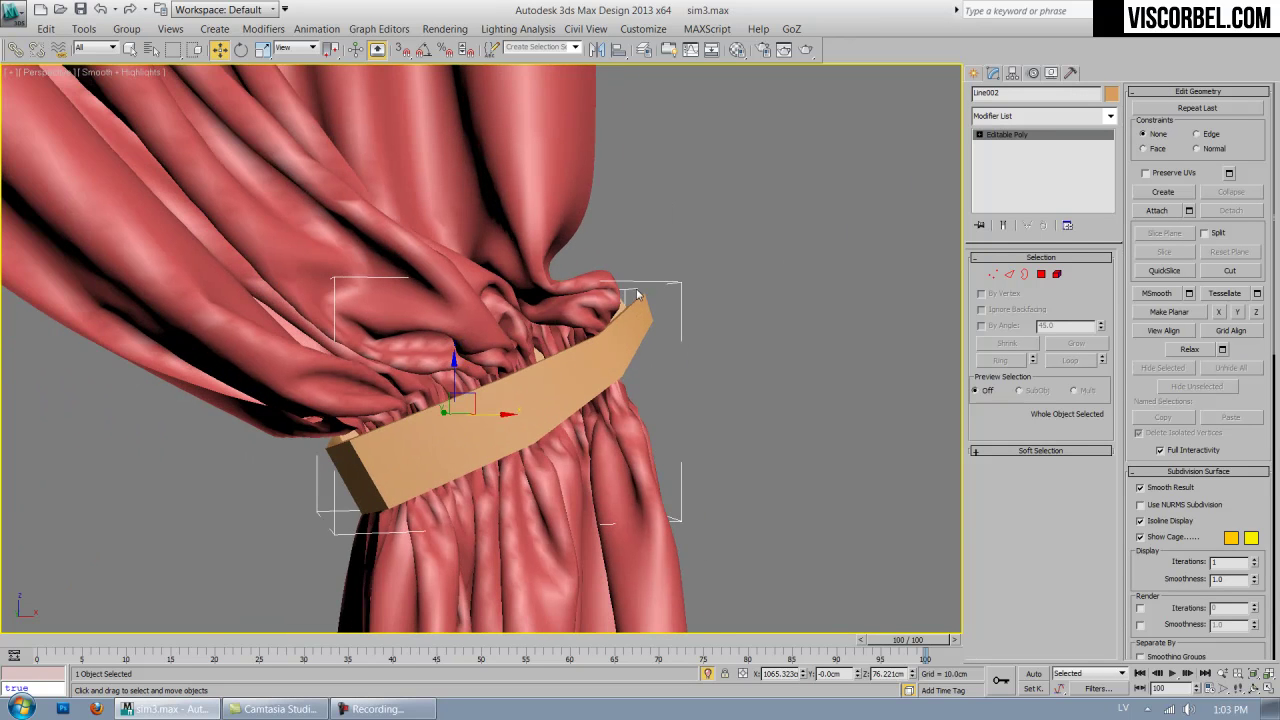
{"action": "left_click", "coordinate": [1076, 118]}
{"action": "scroll", "coordinate": [1040, 400], "scroll_direction": "down", "scroll_amount": 5}
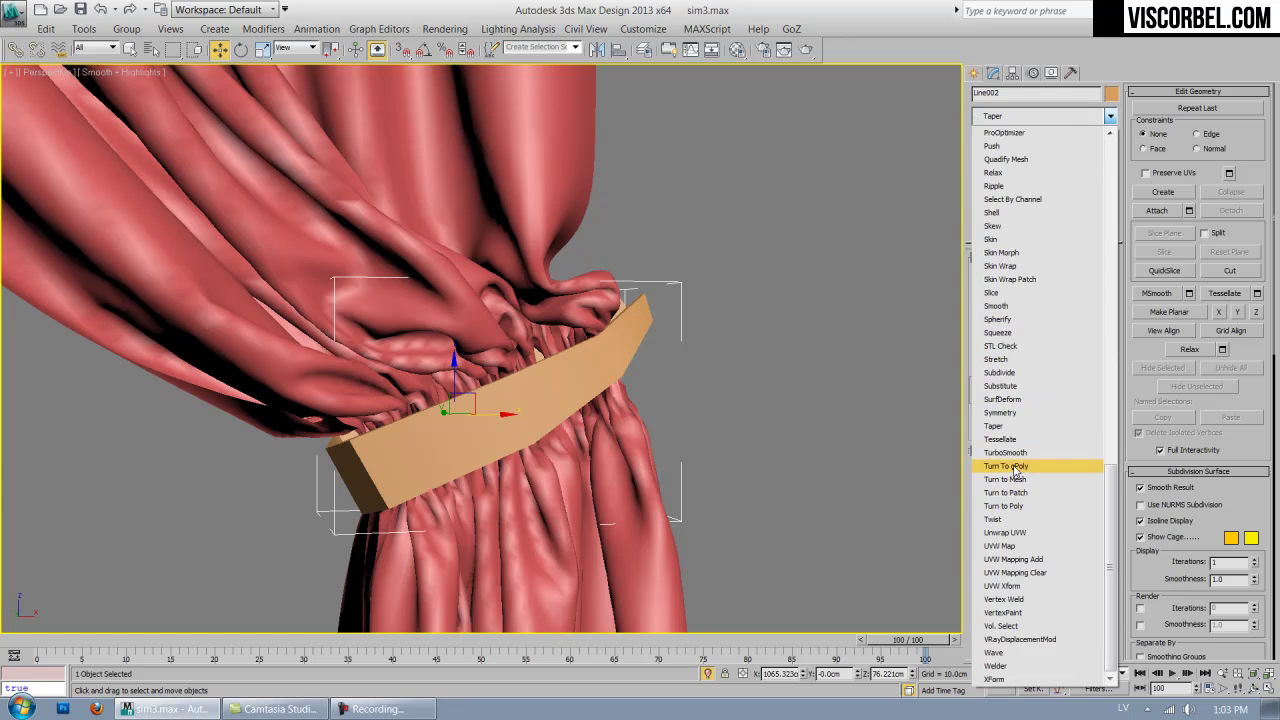
{"action": "left_click", "coordinate": [988, 456]}
{"action": "middle_click_drag", "start_coordinate": [930, 400], "coordinate": [1141, 284], "text": "alt"}
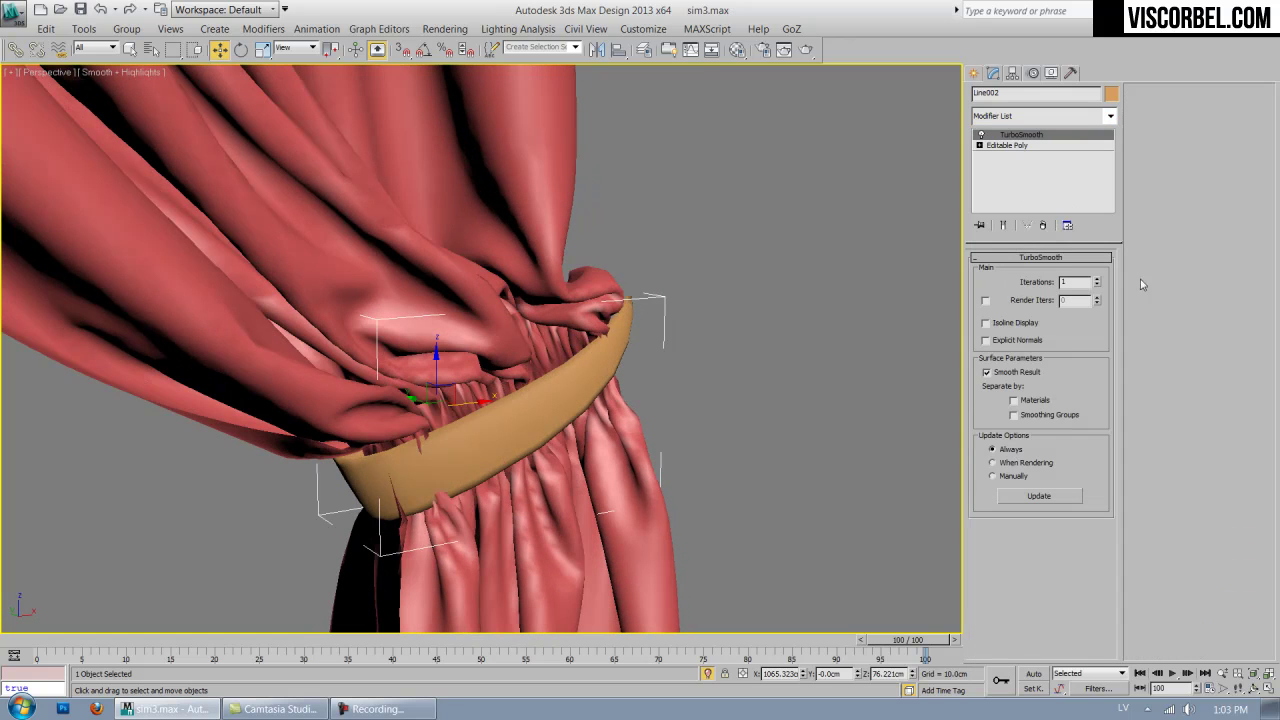
{"action": "left_click", "coordinate": [1095, 280]}
Enable the end-result display for the tieback's base mesh and shift the vertices at its ends slightly.
{"action": "middle_click_drag", "start_coordinate": [640, 327], "coordinate": [607, 300], "text": "alt"}
{"action": "scroll", "coordinate": [607, 300], "scroll_direction": "down", "scroll_amount": 8}
{"action": "scroll", "coordinate": [546, 360], "scroll_direction": "up", "scroll_amount": 10}
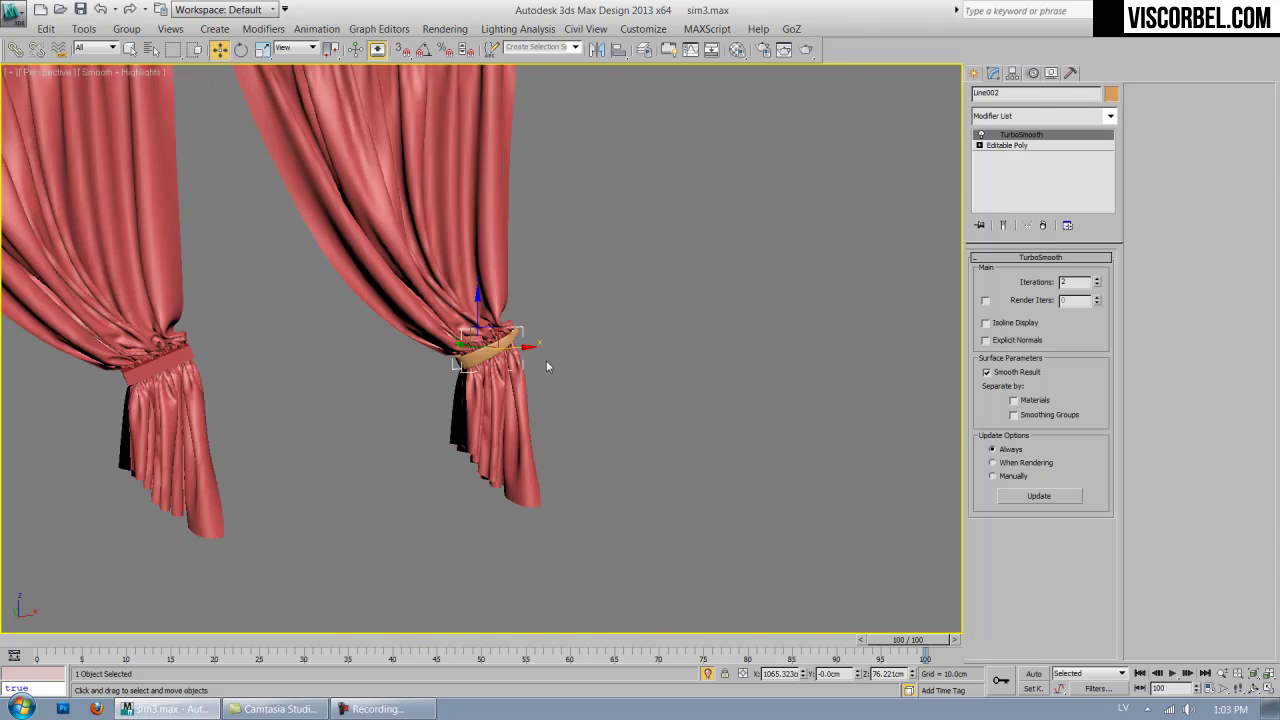
{"action": "left_click", "coordinate": [1007, 145]}
{"action": "scroll", "coordinate": [361, 304], "scroll_direction": "down", "scroll_amount": 6}
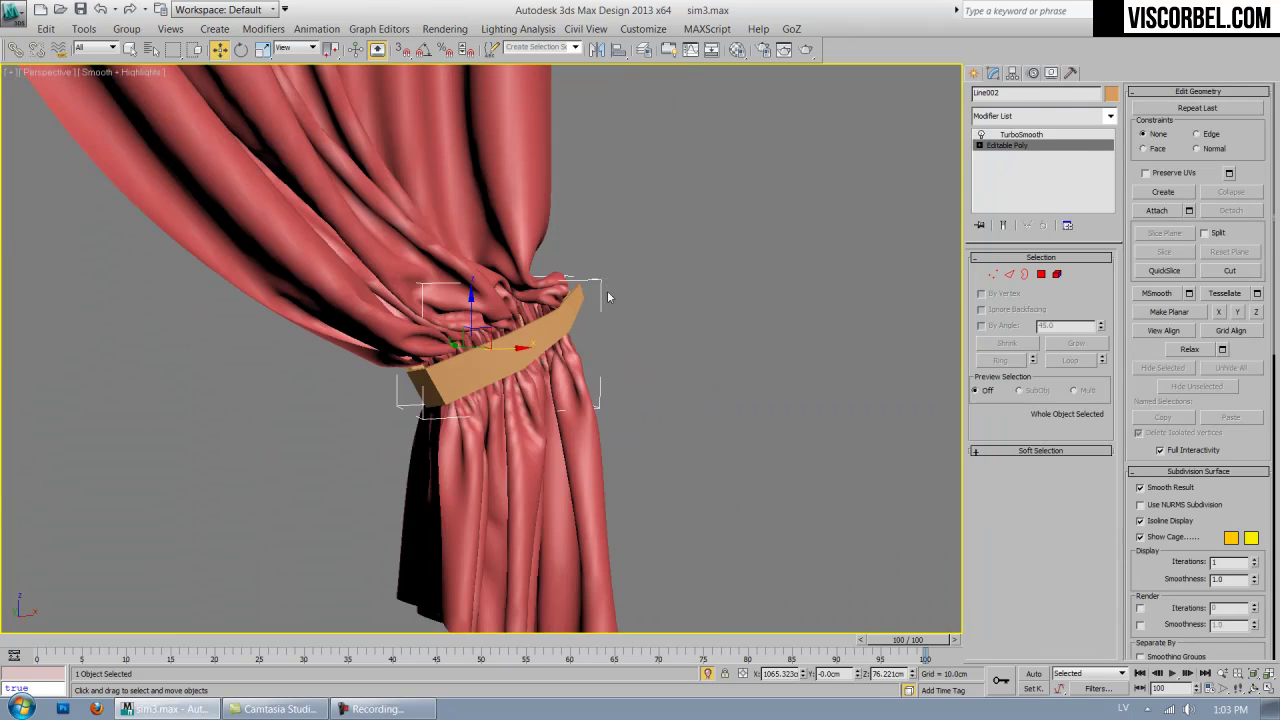
{"action": "key", "text": "1"}
{"action": "left_click_drag", "start_coordinate": [439, 372], "coordinate": [440, 372]}
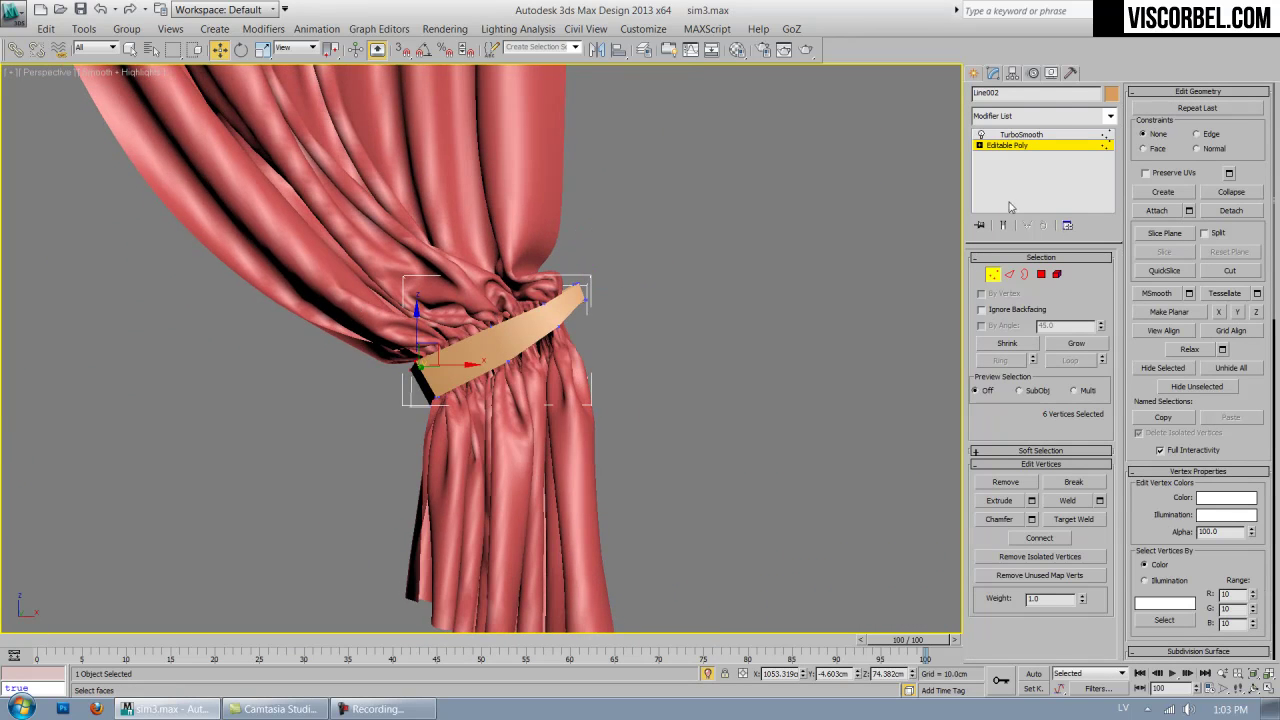
{"action": "left_click", "coordinate": [1001, 228]}
{"action": "left_click_drag", "start_coordinate": [535, 272], "coordinate": [560, 318], "text": "ctrl"}
{"action": "left_click_drag", "start_coordinate": [477, 322], "coordinate": [476, 321]}
{"action": "middle_click_drag", "start_coordinate": [511, 326], "coordinate": [472, 340], "text": "alt"}
{"action": "left_click_drag", "start_coordinate": [473, 338], "coordinate": [467, 337]}
Connect the lengthwise edges on the back of the tieback to add a crosswise edge loop.
{"action": "middle_click_drag", "start_coordinate": [420, 346], "coordinate": [460, 440], "text": "alt"}
{"action": "key", "text": "2"}
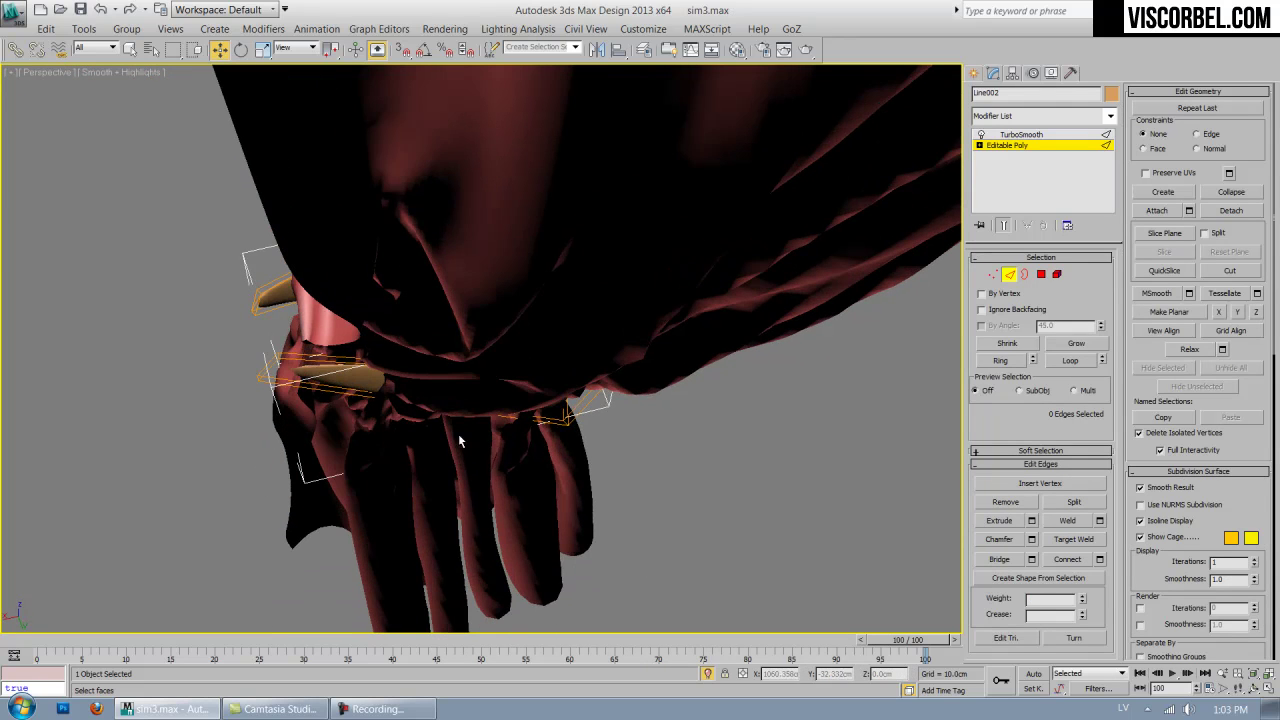
{"action": "left_click_drag", "start_coordinate": [447, 351], "coordinate": [444, 345]}
{"action": "right_click", "coordinate": [441, 342]}
{"action": "left_click", "coordinate": [424, 400]}
{"action": "middle_click_drag", "start_coordinate": [424, 400], "coordinate": [500, 345], "text": "alt"}
{"action": "scroll", "coordinate": [518, 325], "scroll_direction": "up", "scroll_amount": 4}
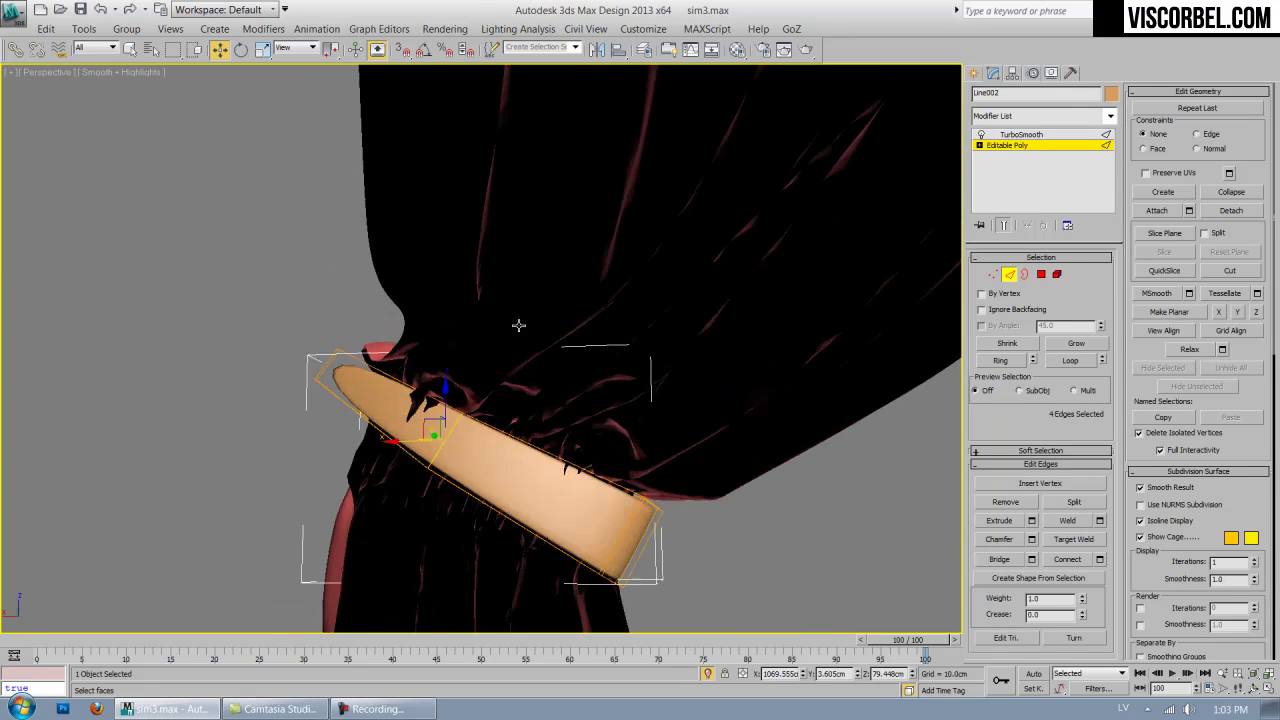
{"action": "scroll", "coordinate": [518, 325], "scroll_direction": "down", "scroll_amount": 4}
{"action": "middle_click_drag", "start_coordinate": [366, 223], "coordinate": [367, 297], "text": "alt"}
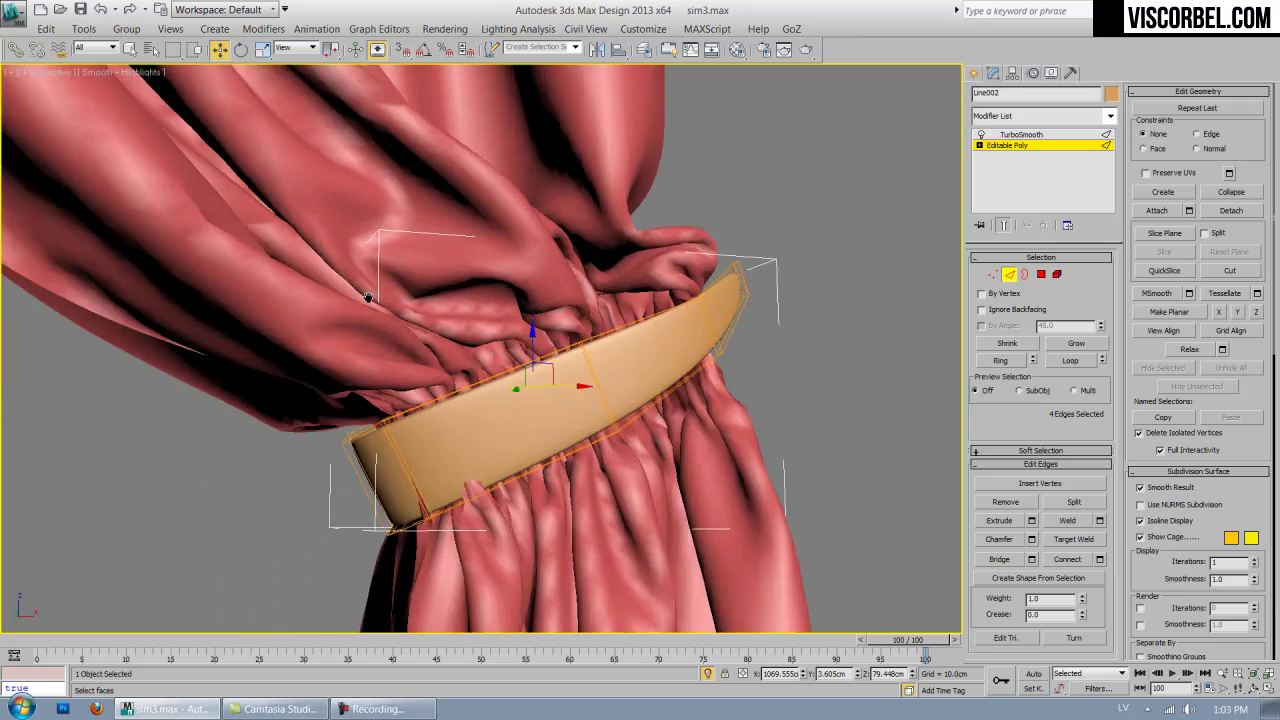
{"action": "scroll", "coordinate": [367, 297], "scroll_direction": "down", "scroll_amount": 4}
{"action": "scroll", "coordinate": [439, 360], "scroll_direction": "up", "scroll_amount": 4}
Move the vertices at the tieback's left end slightly up and inward against the cloth.
{"action": "key", "text": "1"}
{"action": "left_click_drag", "start_coordinate": [439, 360], "coordinate": [505, 385]}
{"action": "middle_click_drag", "start_coordinate": [505, 385], "coordinate": [538, 337], "text": "alt"}
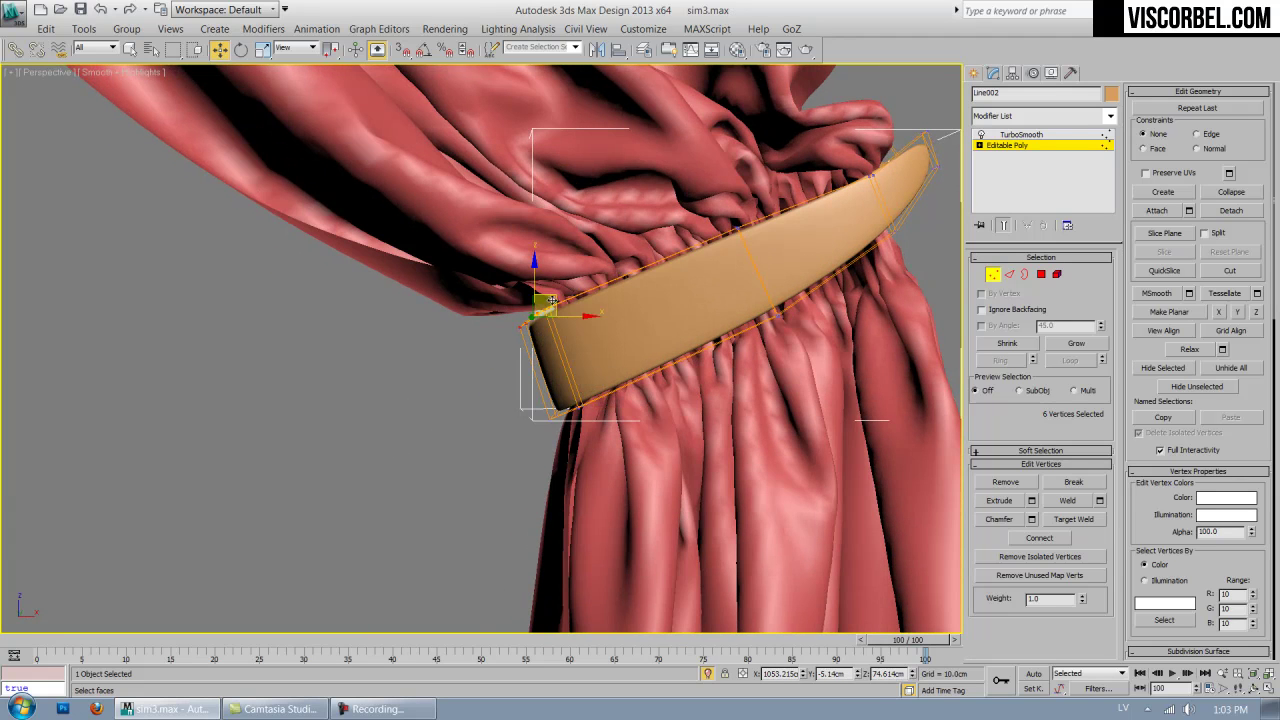
{"action": "left_click_drag", "start_coordinate": [552, 300], "coordinate": [559, 288]}
{"action": "scroll", "coordinate": [600, 305], "scroll_direction": "down", "scroll_amount": 5}
{"action": "left_click", "coordinate": [572, 284]}
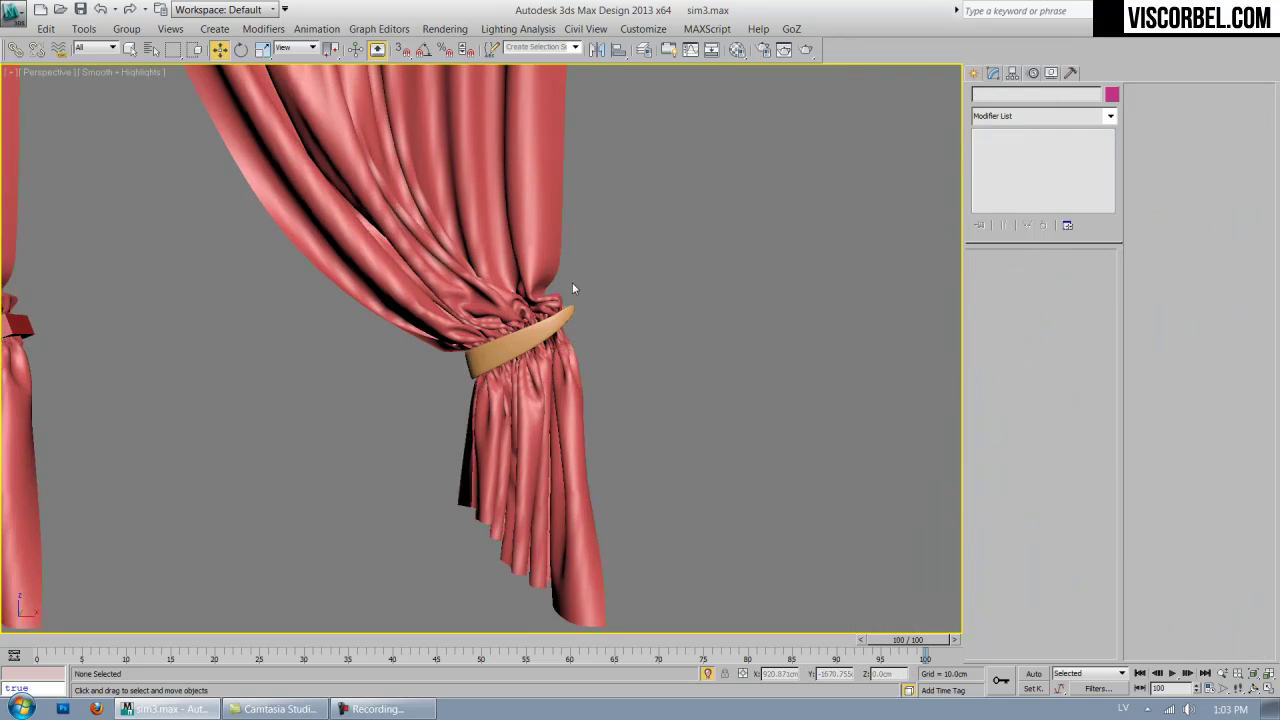
Move the tied-back curtain together with its orange tieback over the right half of the wide straight curtain.
{"action": "scroll", "coordinate": [575, 283], "scroll_direction": "down", "scroll_amount": 3}
{"action": "middle_click_drag", "start_coordinate": [575, 271], "coordinate": [727, 209], "text": "alt"}
{"action": "left_click_drag", "start_coordinate": [727, 209], "coordinate": [603, 434]}
{"action": "key", "text": "f"}
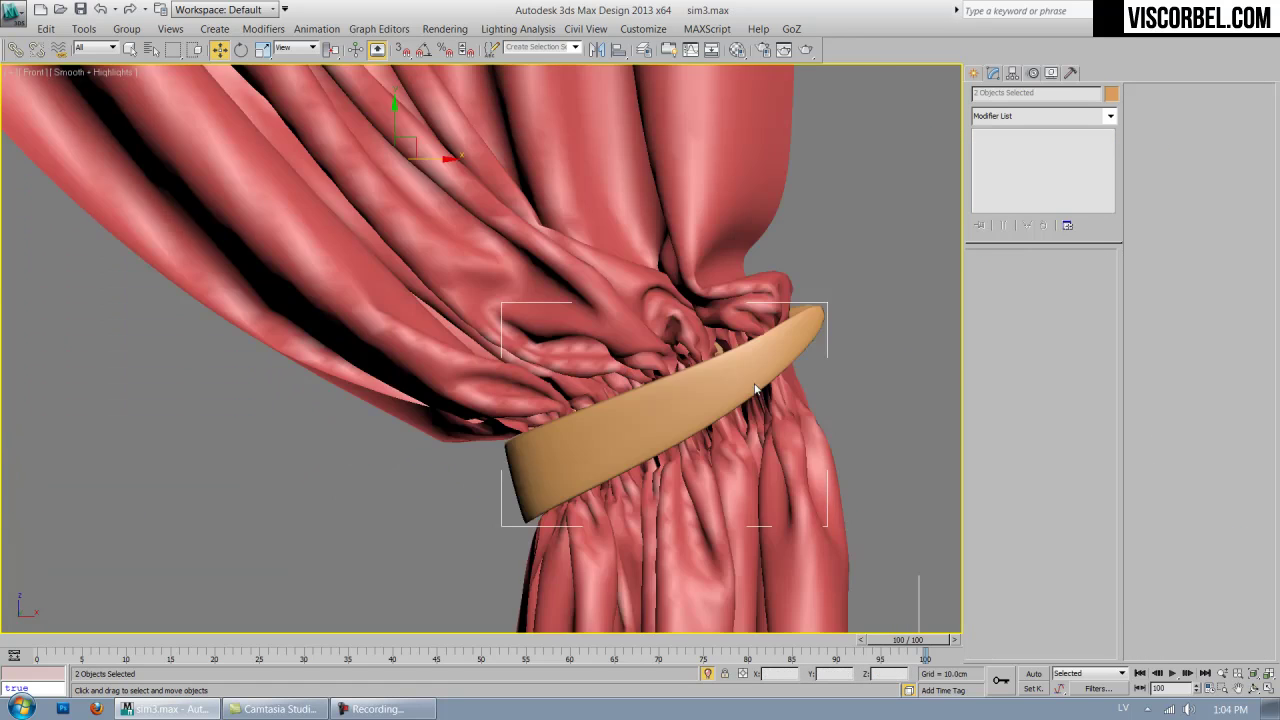
{"action": "scroll", "coordinate": [734, 348], "scroll_direction": "down", "scroll_amount": 6}
{"action": "scroll", "coordinate": [732, 345], "scroll_direction": "down", "scroll_amount": 2}
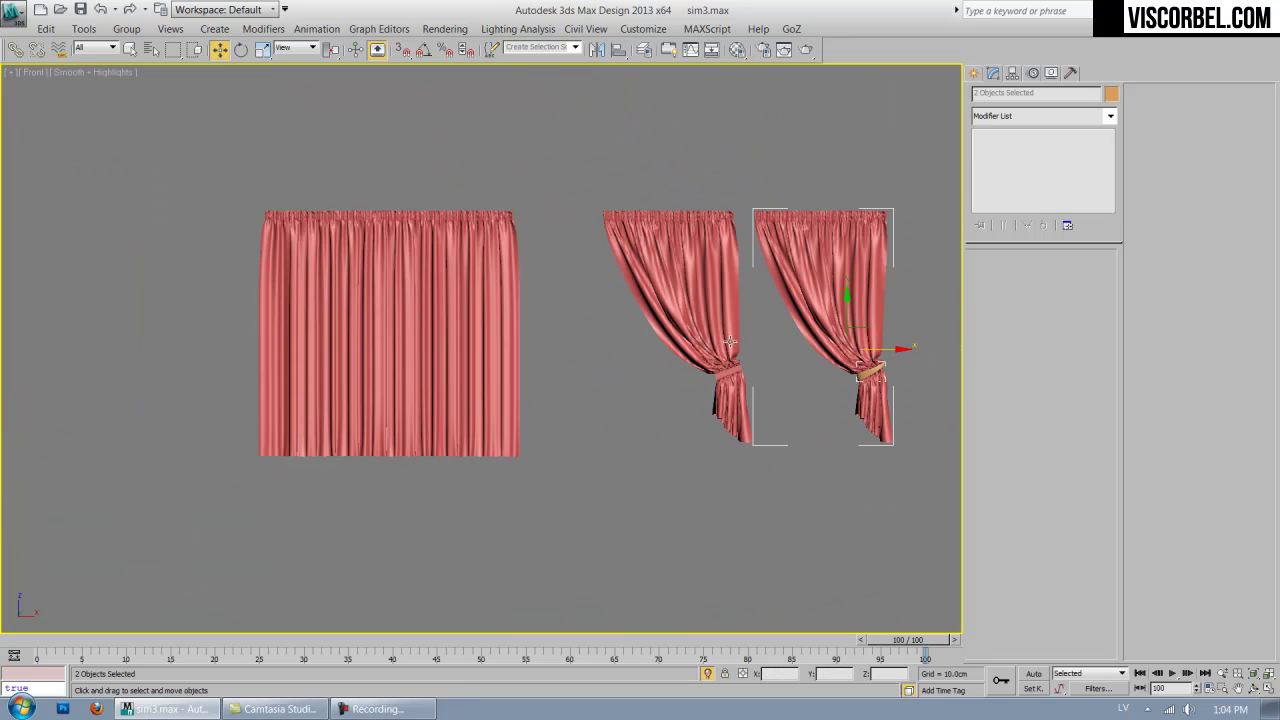
{"action": "left_click_drag", "start_coordinate": [879, 346], "coordinate": [522, 362]}
Group the tied-back curtain and its tieback under the default name.
{"action": "key", "text": "F3"}
{"action": "scroll", "coordinate": [551, 363], "scroll_direction": "up", "scroll_amount": 5}
{"action": "left_click", "coordinate": [127, 28]}
{"action": "left_click", "coordinate": [128, 49]}
{"action": "left_click", "coordinate": [640, 387]}
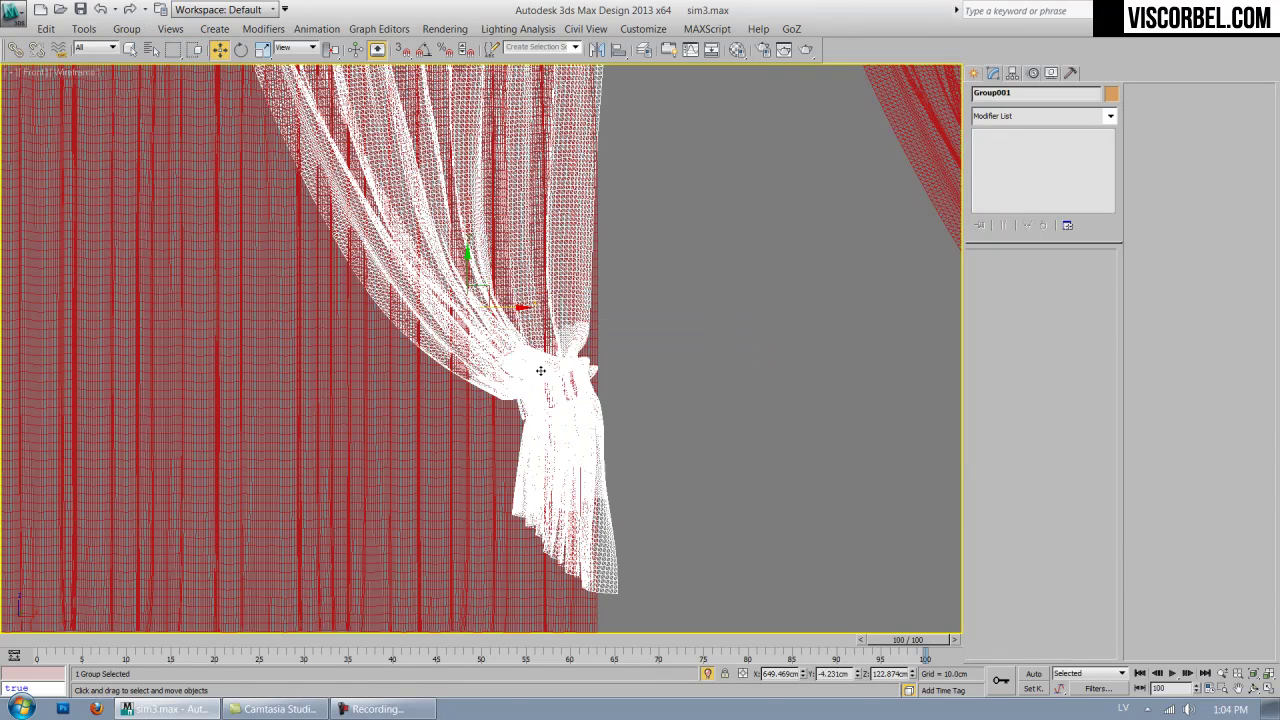
Stretch the curtain group vertically to the wide curtain's height and position it just past the right edge.
{"action": "scroll", "coordinate": [541, 369], "scroll_direction": "down", "scroll_amount": 6}
{"action": "key", "text": "r"}
{"action": "right_click", "coordinate": [260, 50]}
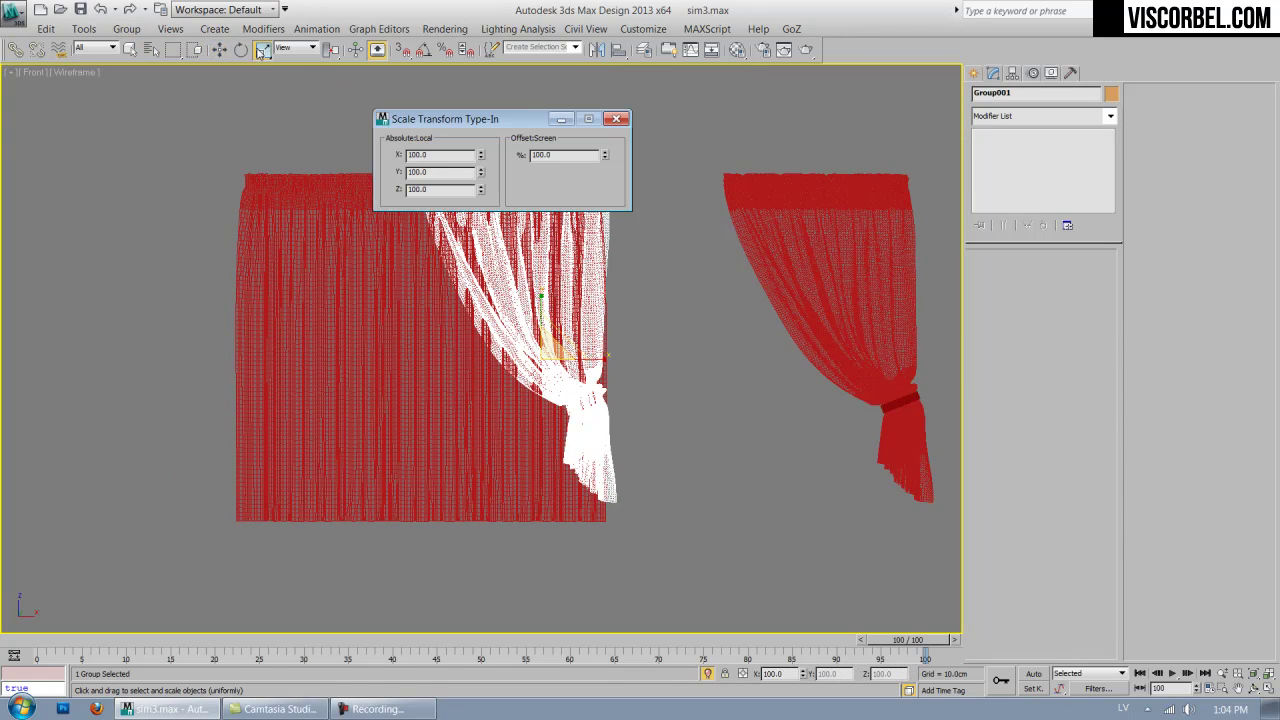
{"action": "key", "text": "r"}
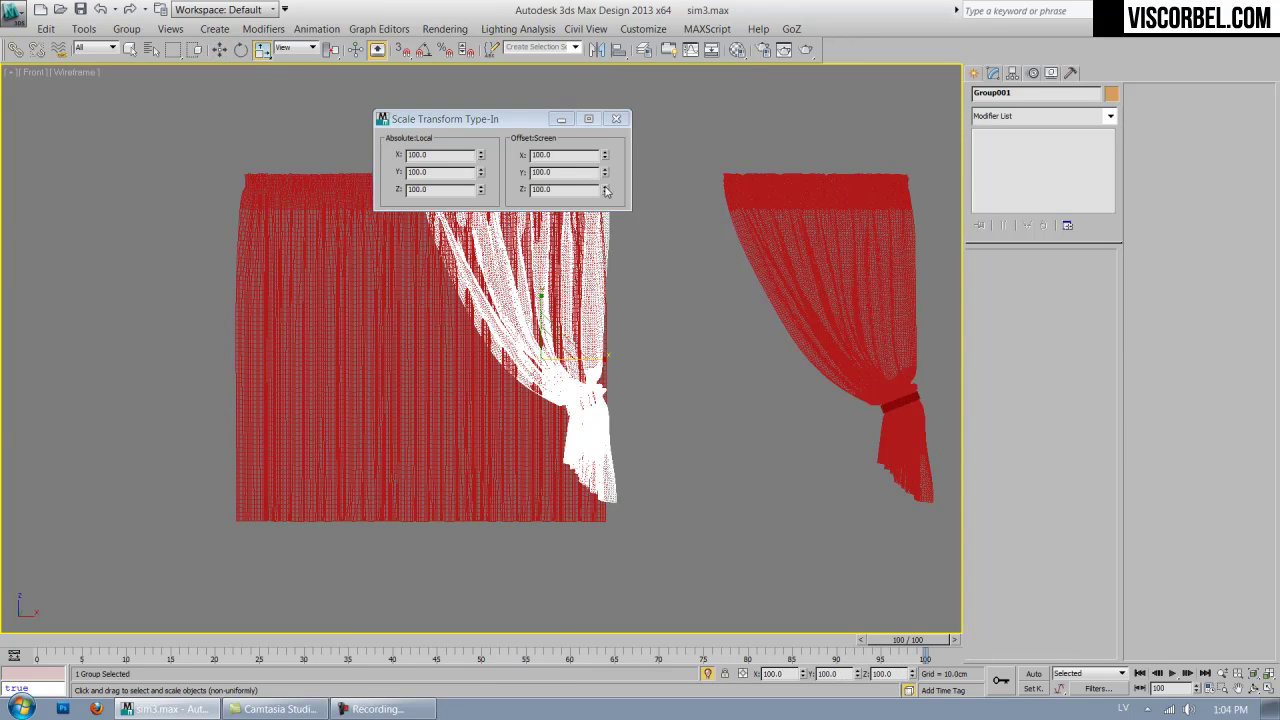
{"action": "left_click_drag", "start_coordinate": [607, 179], "coordinate": [614, 118]}
{"action": "left_click", "coordinate": [616, 118]}
{"action": "key", "text": "w"}
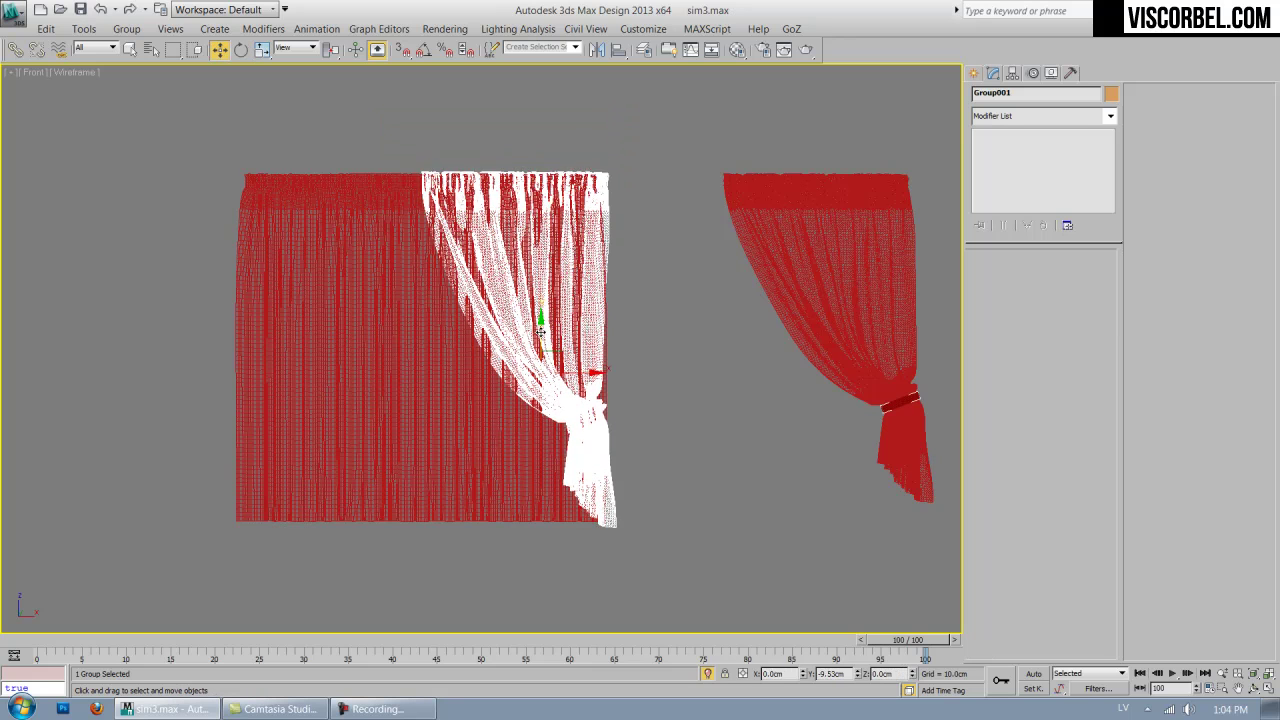
{"action": "key", "text": "r"}
{"action": "left_click_drag", "start_coordinate": [542, 314], "coordinate": [541, 316]}
{"action": "key", "text": "w"}
{"action": "left_click_drag", "start_coordinate": [593, 357], "coordinate": [605, 378]}
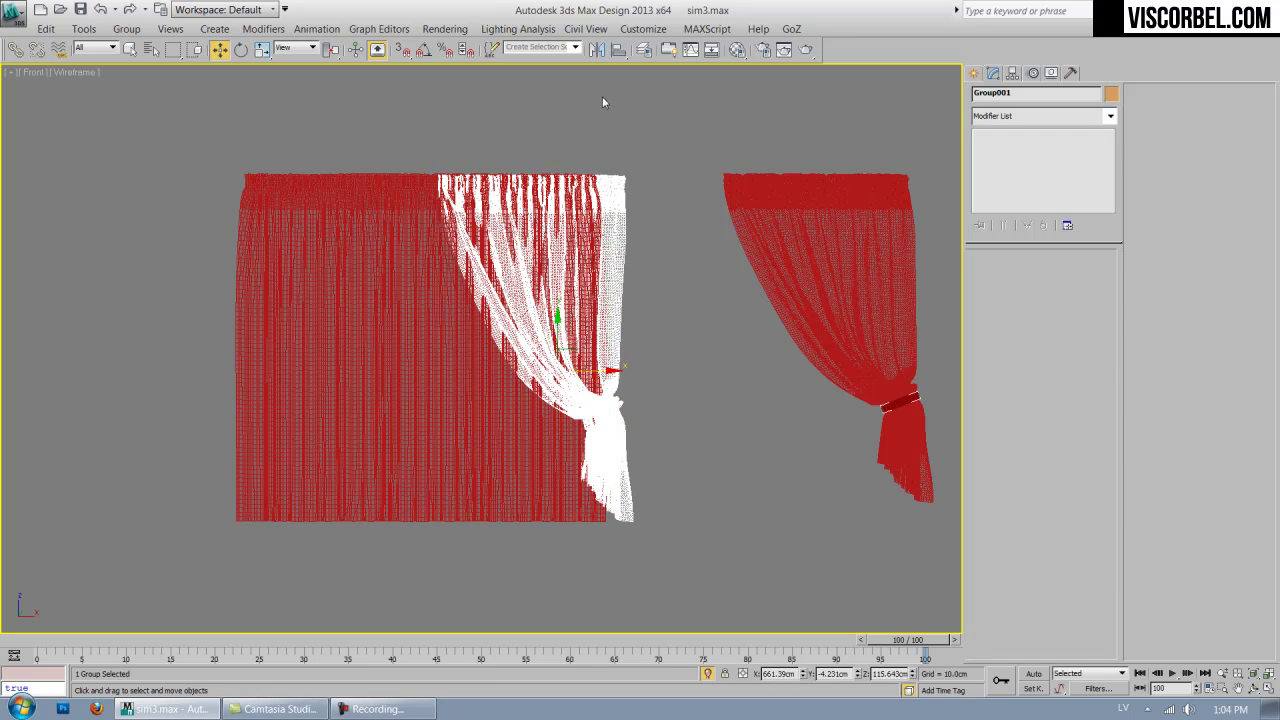
Move the curtain group about 18 cm forward so it sits in front of the wide curtain.
{"action": "key", "text": "t"}
{"action": "scroll", "coordinate": [556, 325], "scroll_direction": "down", "scroll_amount": 5}
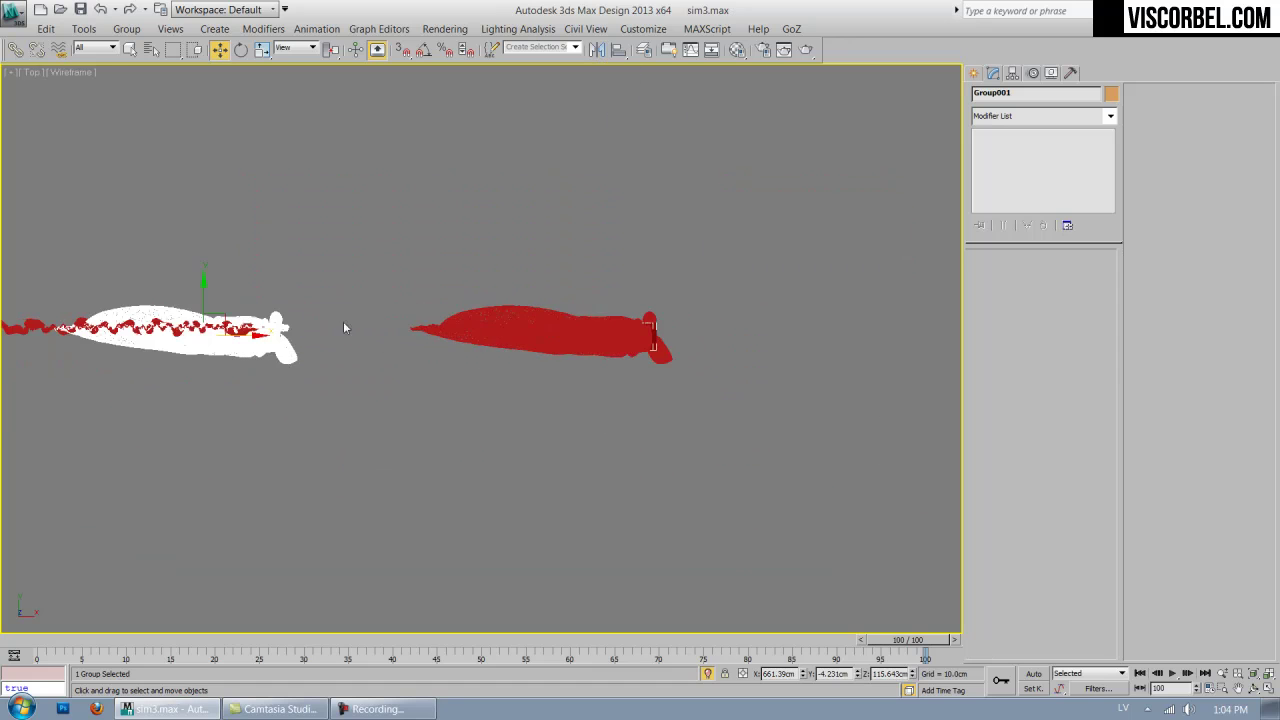
{"action": "middle_click_drag", "start_coordinate": [346, 328], "coordinate": [610, 295]}
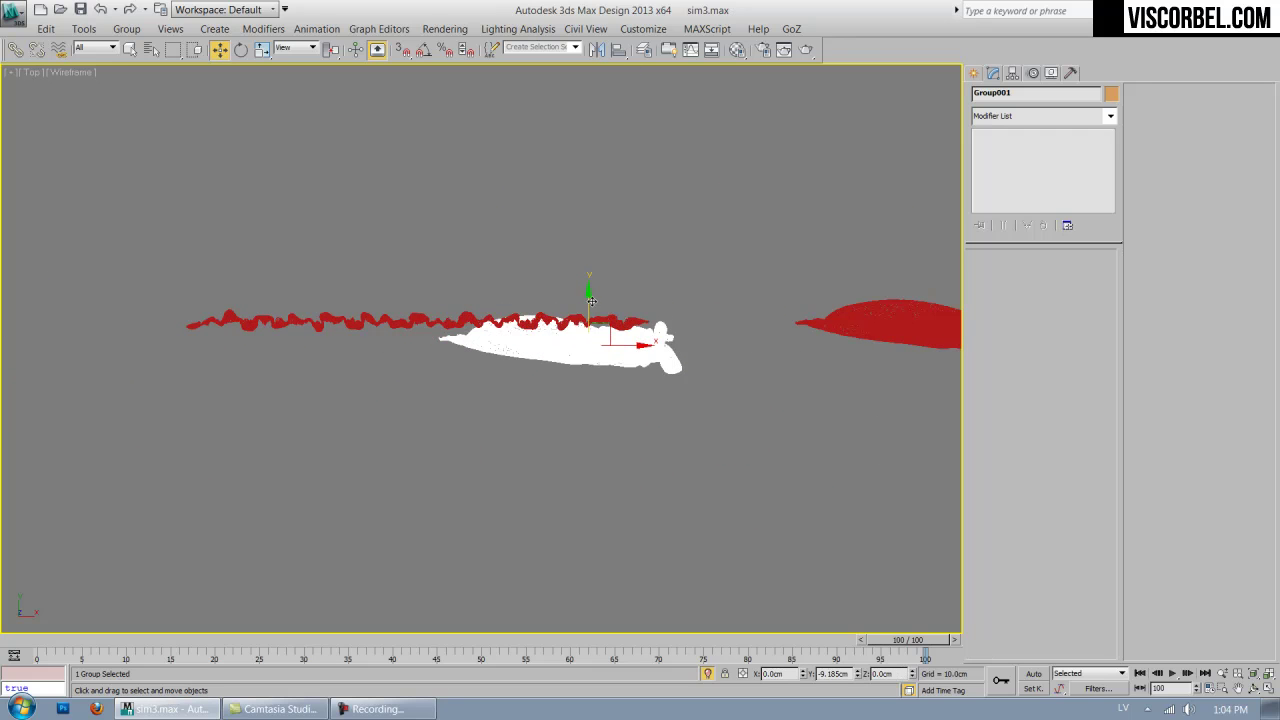
{"action": "key", "text": "p"}
{"action": "key", "text": "F3"}
{"action": "mouse_move", "coordinate": [573, 284]}
{"action": "middle_mouse_down", "text": "alt"}
{"action": "mouse_move", "coordinate": [478, 316]}
{"action": "mouse_move", "coordinate": [503, 337]}
{"action": "mouse_move", "coordinate": [479, 308]}
{"action": "middle_mouse_up", "text": "alt"}
{"action": "scroll", "coordinate": [465, 322], "scroll_direction": "down", "scroll_amount": 5}
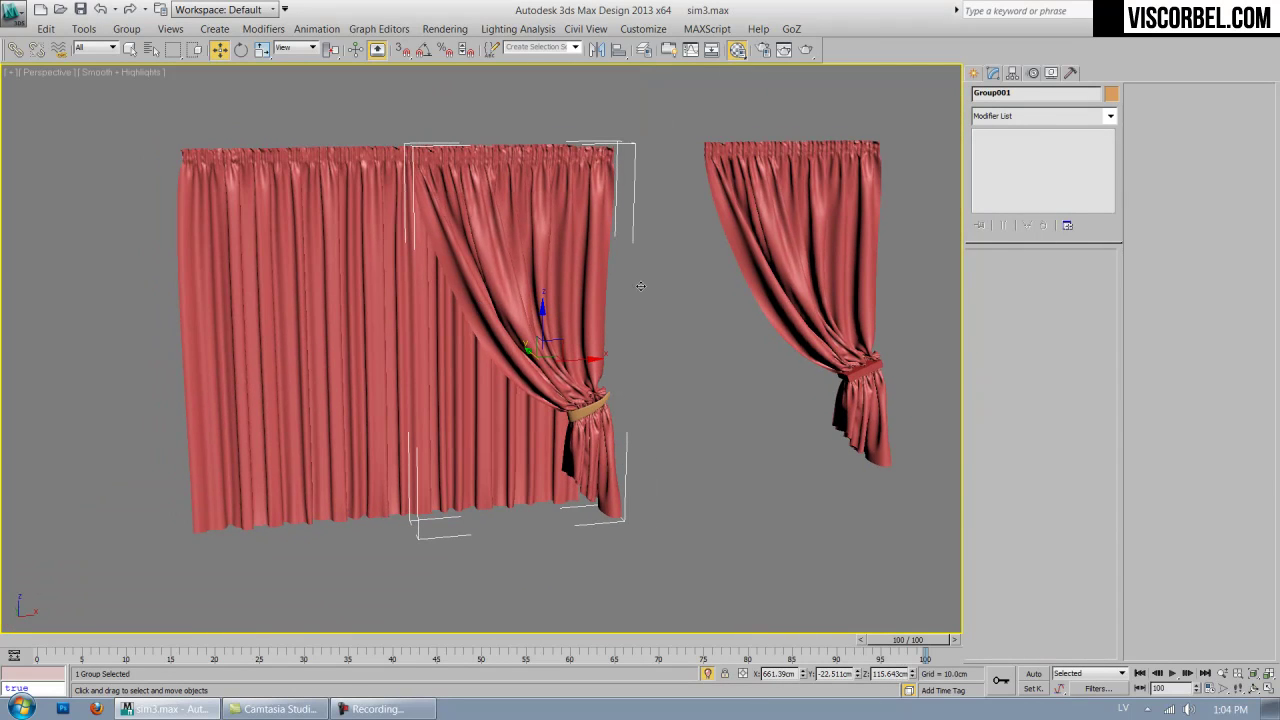
Assign the purple Material #3 to the tied-back curtain group.
{"action": "key", "text": "m"}
{"action": "left_click", "coordinate": [1125, 225]}
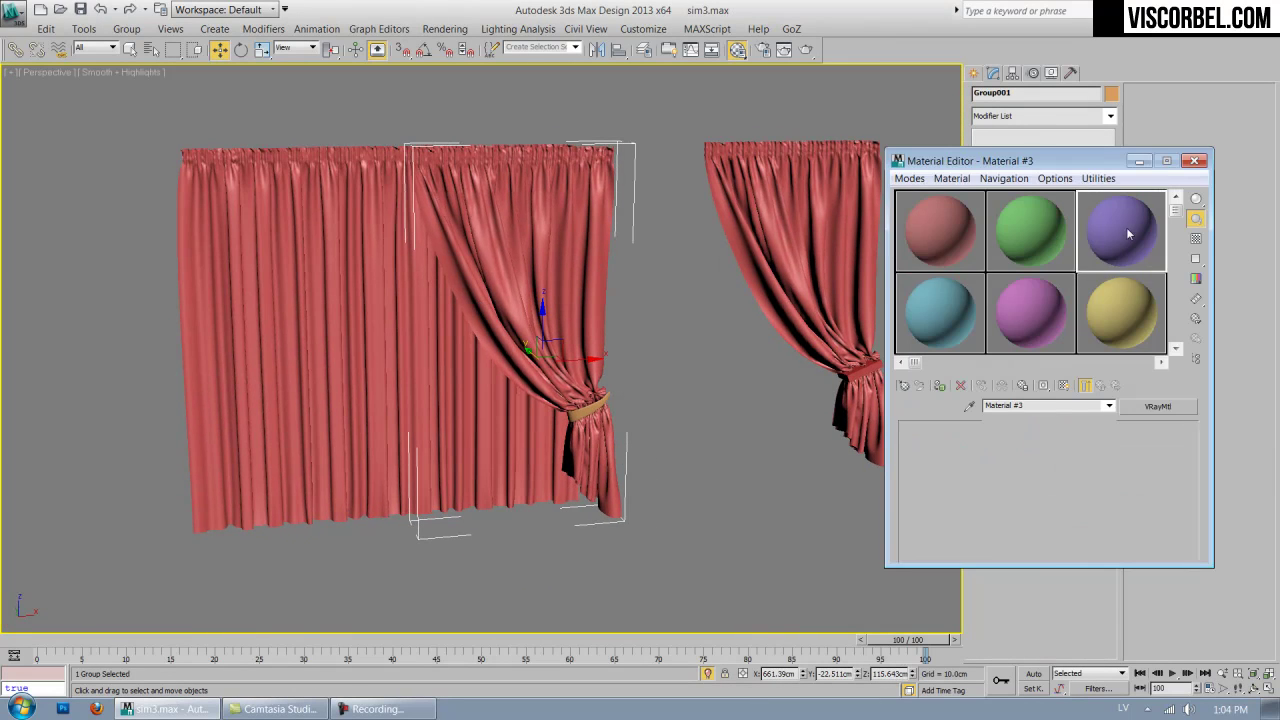
{"action": "left_click", "coordinate": [939, 385]}
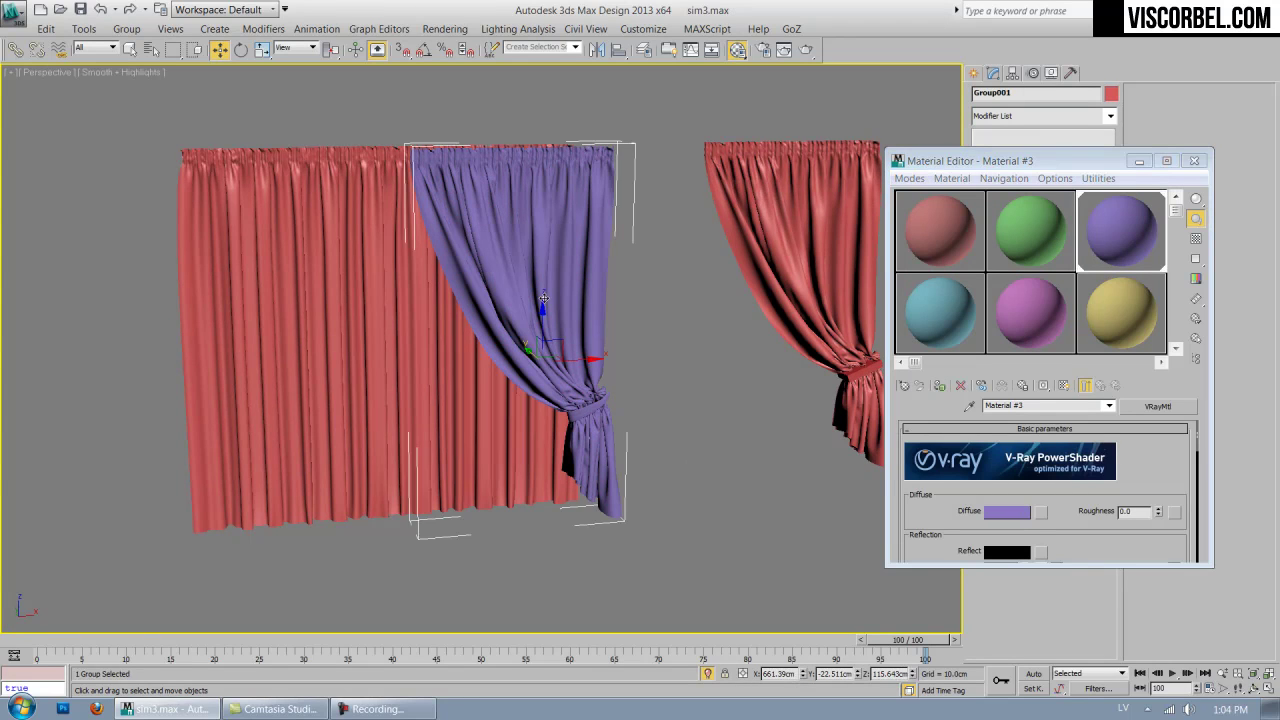
Mirror the curtain group along X as an instance and move it to the wide curtain's left side.
{"action": "key", "text": "f"}
{"action": "left_click", "coordinate": [595, 50]}
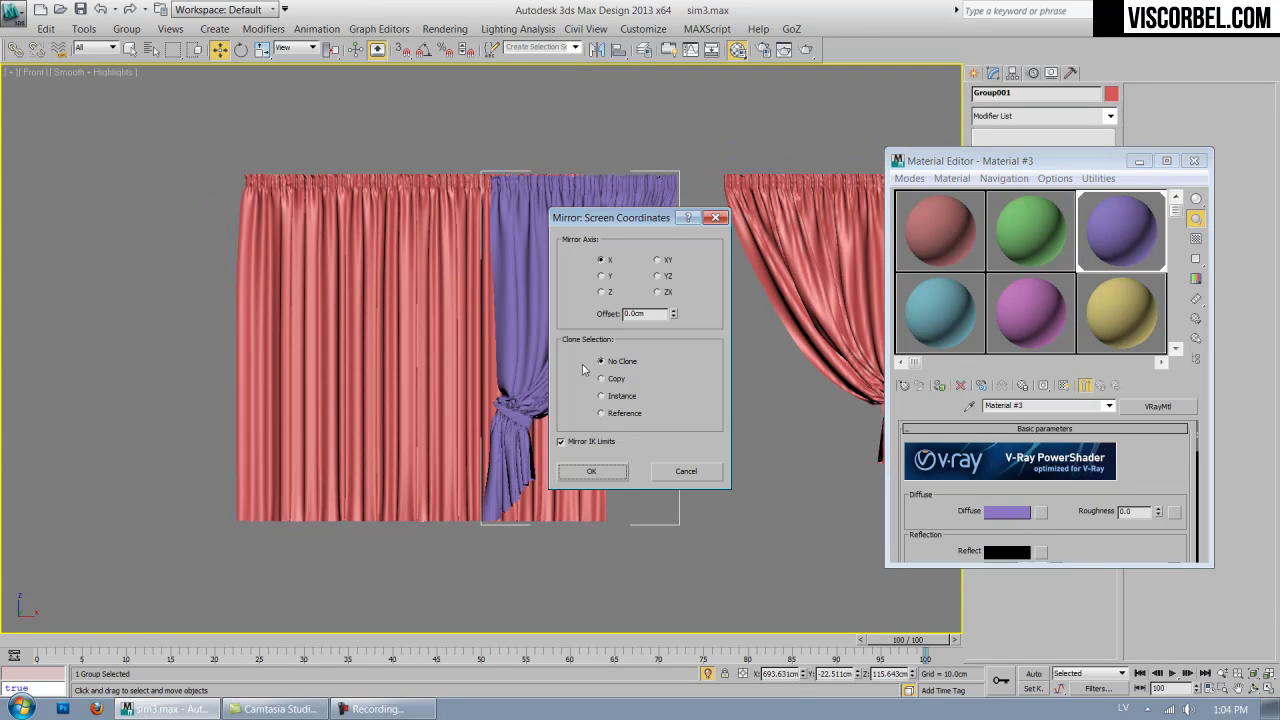
{"action": "left_click", "coordinate": [618, 397]}
{"action": "left_click", "coordinate": [604, 471]}
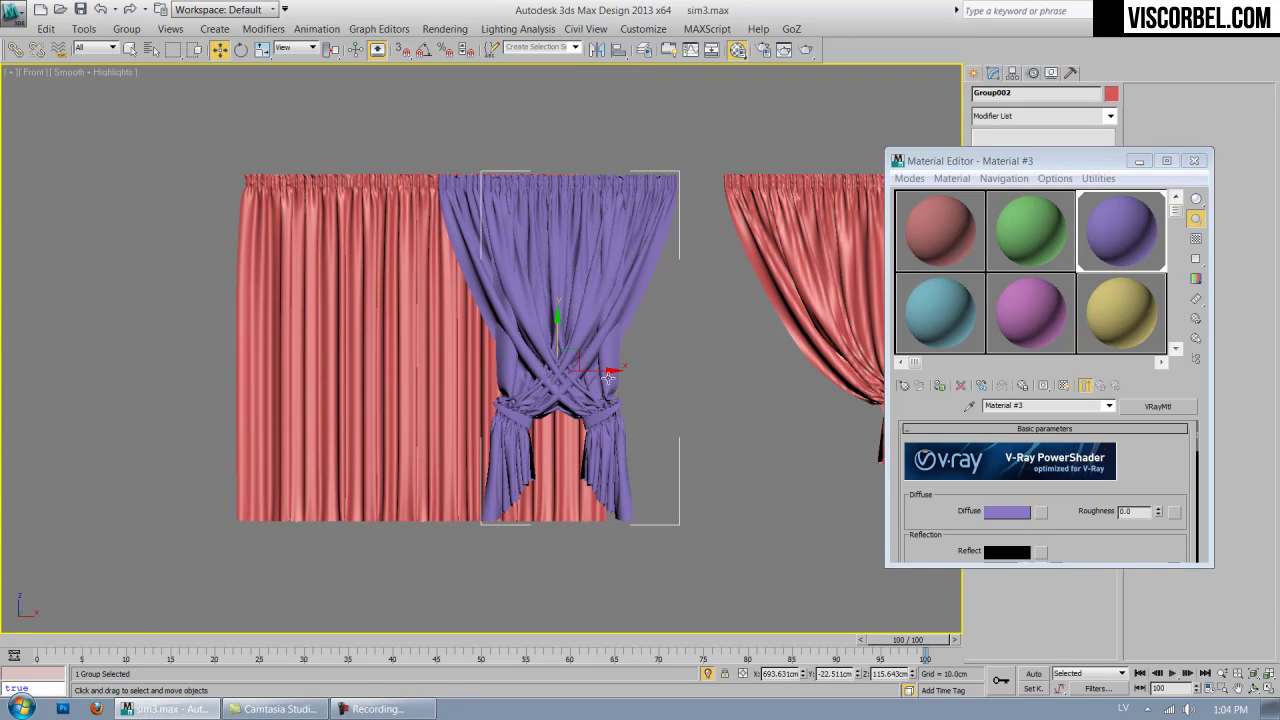
{"action": "left_click_drag", "start_coordinate": [604, 371], "coordinate": [340, 368]}
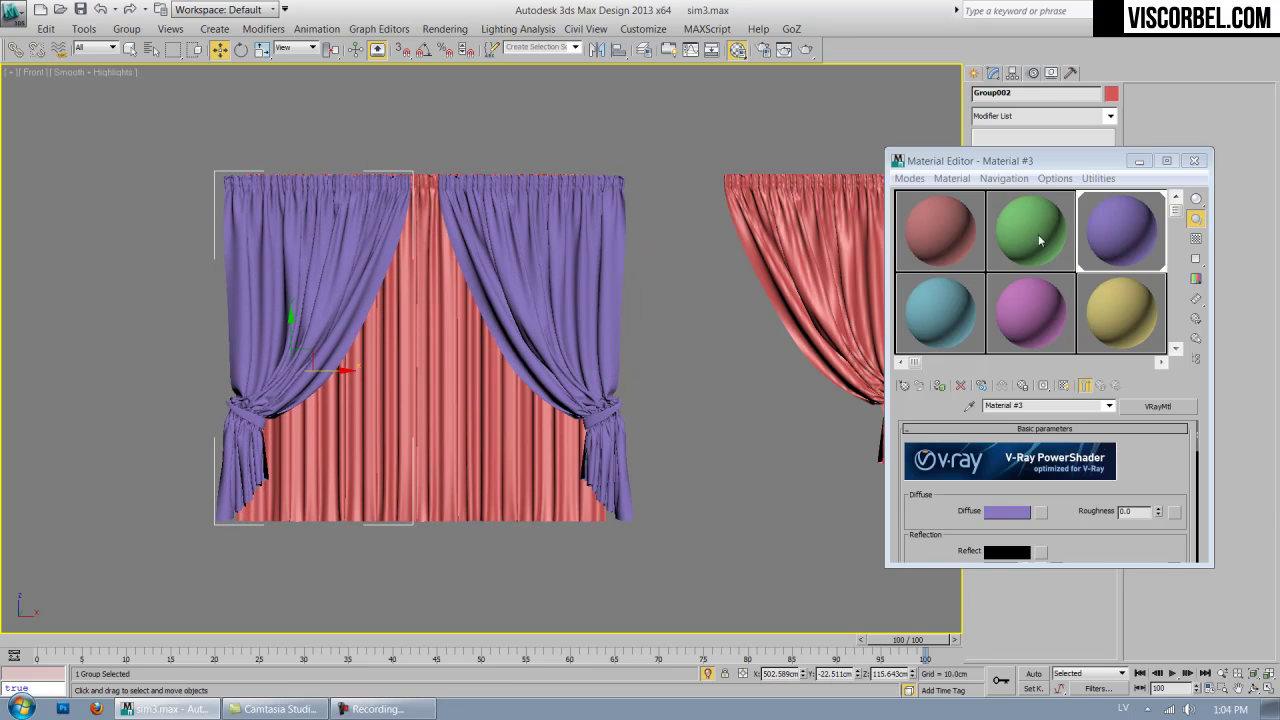
{"action": "left_click", "coordinate": [1193, 160]}
{"action": "scroll", "coordinate": [700, 295], "scroll_direction": "down", "scroll_amount": 8}
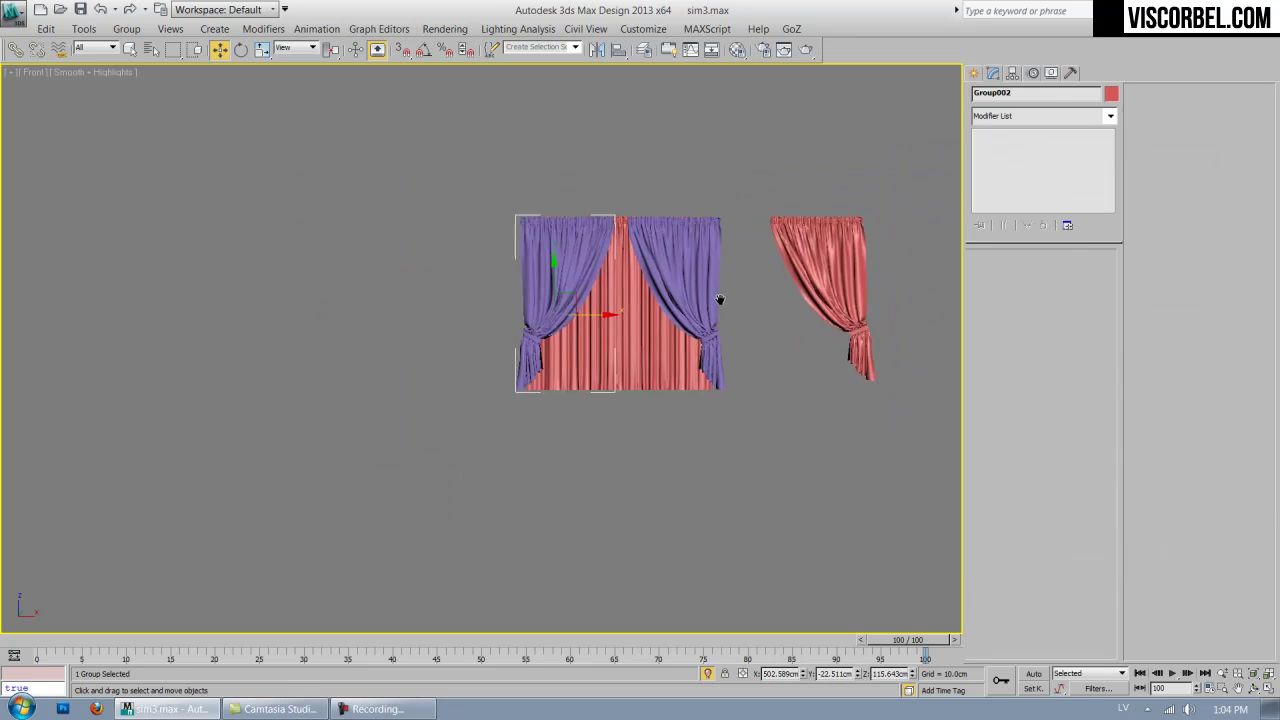
{"action": "scroll", "coordinate": [676, 300], "scroll_direction": "up", "scroll_amount": 8}
Try to scale the two purple curtains and the wide curtain together along their width.
{"action": "right_click", "coordinate": [700, 143]}
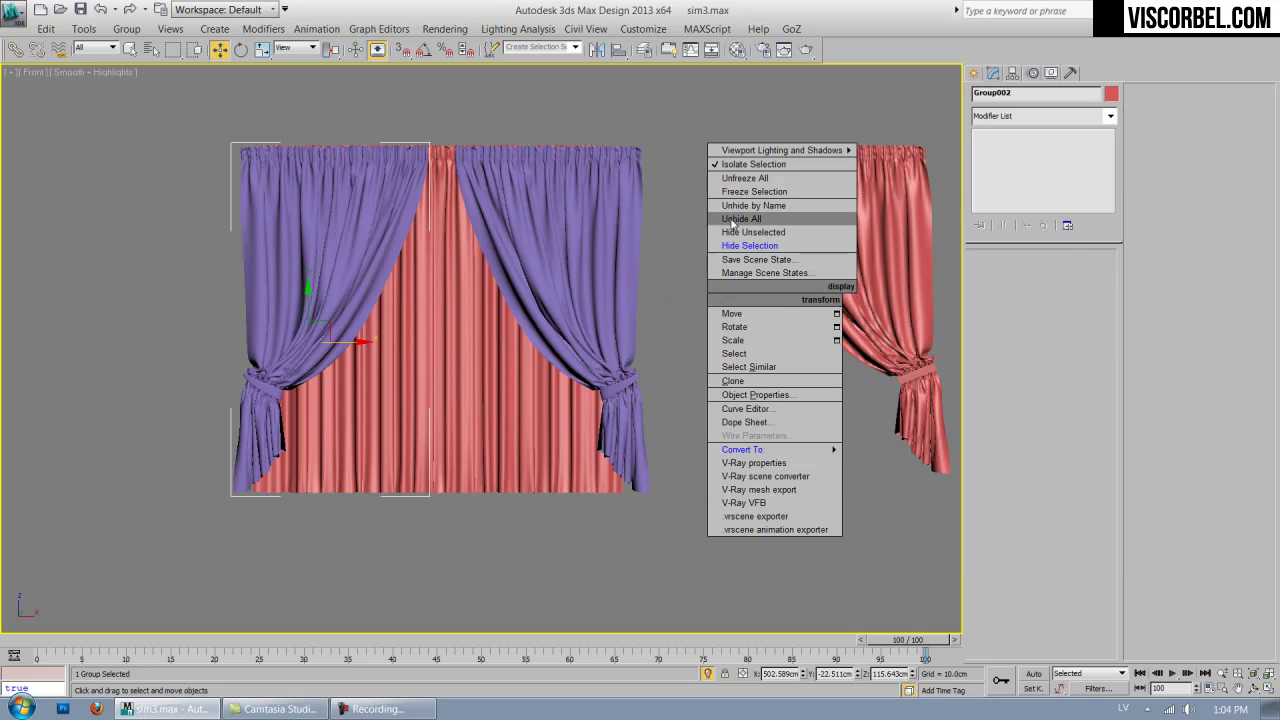
{"action": "left_click", "coordinate": [695, 143]}
{"action": "left_click", "coordinate": [576, 234]}
{"action": "left_click", "coordinate": [340, 242], "text": "ctrl"}
{"action": "left_click", "coordinate": [411, 343], "text": "ctrl"}
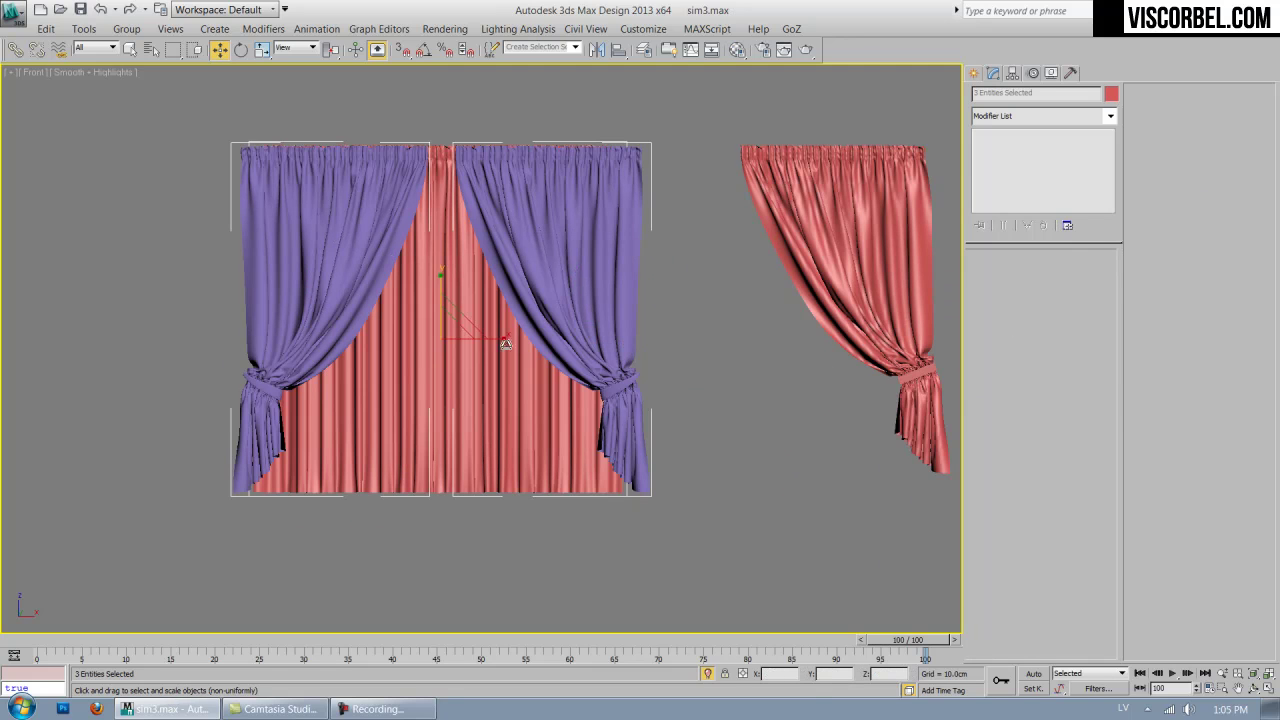
{"action": "left_click_drag", "start_coordinate": [504, 340], "coordinate": [502, 340]}
{"action": "key", "text": "ctrl+z"}
Try to move the right purple curtain inward until it meets the left one.
{"action": "left_click", "coordinate": [488, 533]}
{"action": "key", "text": "w"}
{"action": "left_click", "coordinate": [537, 311]}
{"action": "left_click_drag", "start_coordinate": [621, 342], "coordinate": [596, 340]}
{"action": "left_click", "coordinate": [678, 330]}
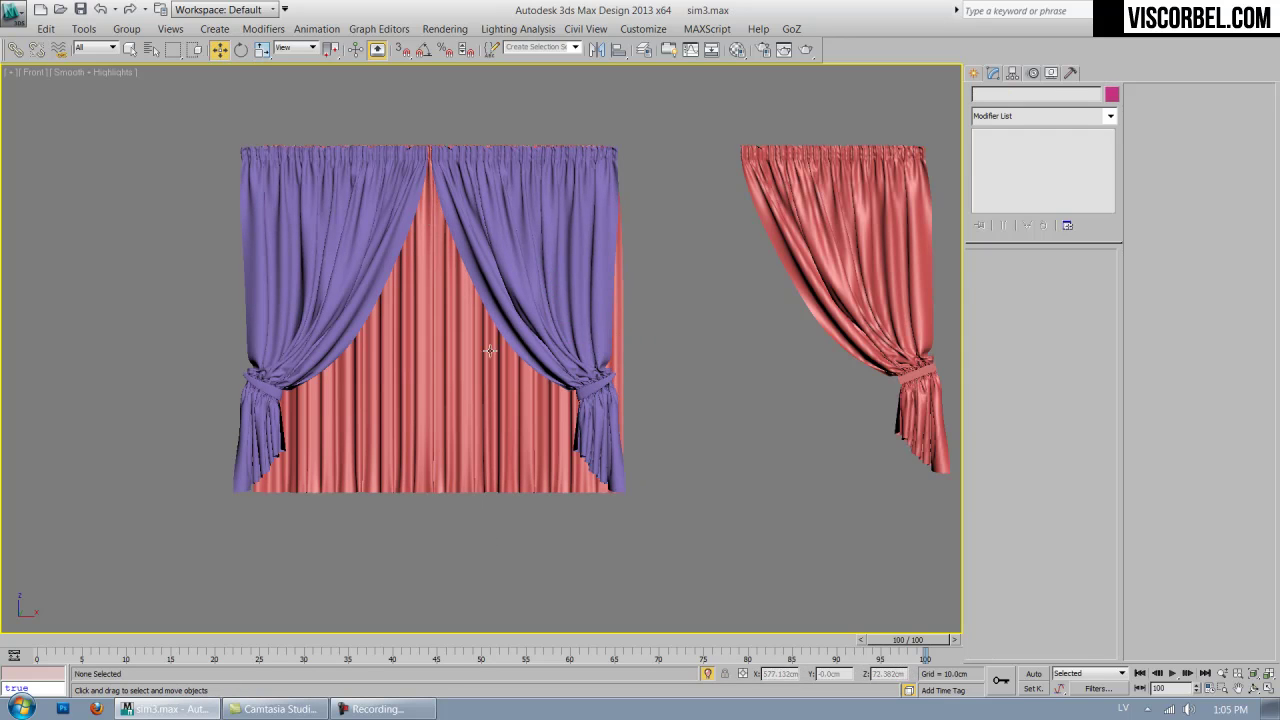
{"action": "key", "text": "ctrl+z"}
{"action": "key", "text": "ctrl+z"}
{"action": "key", "text": "ctrl+z"}
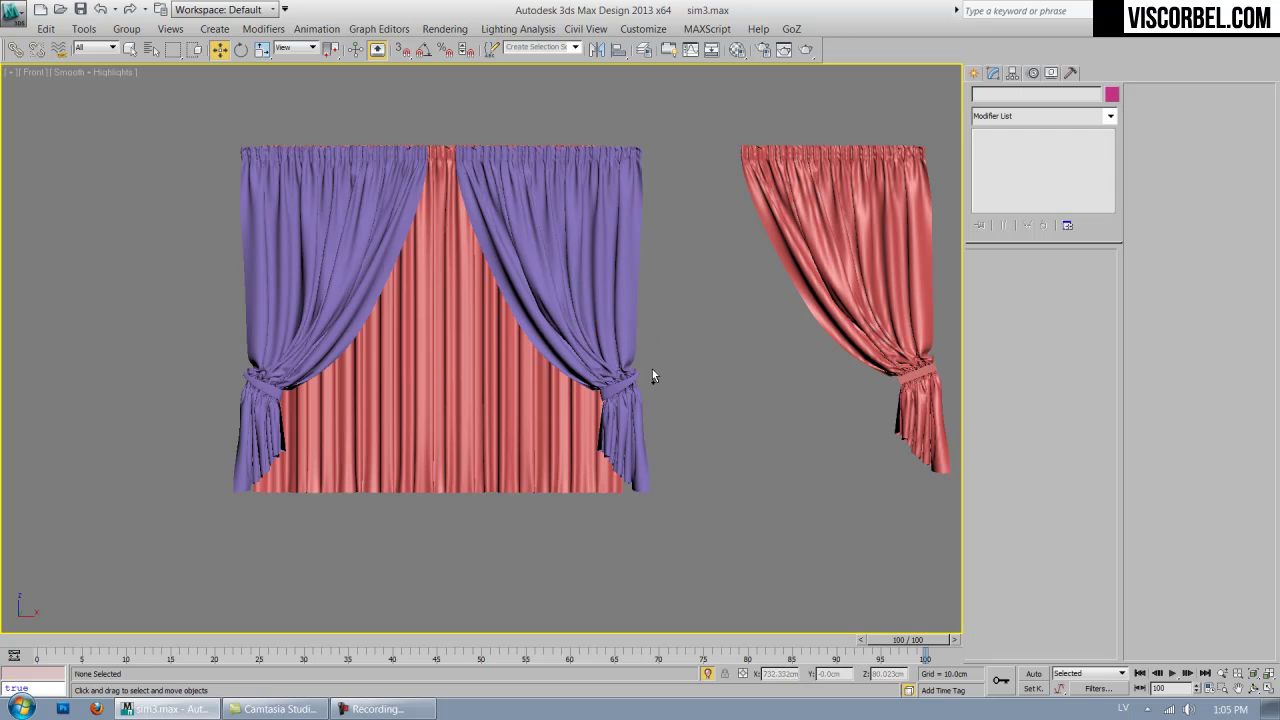
Unhide all hidden objects in the scene.
{"action": "right_click", "coordinate": [701, 304]}
{"action": "left_click", "coordinate": [725, 225]}
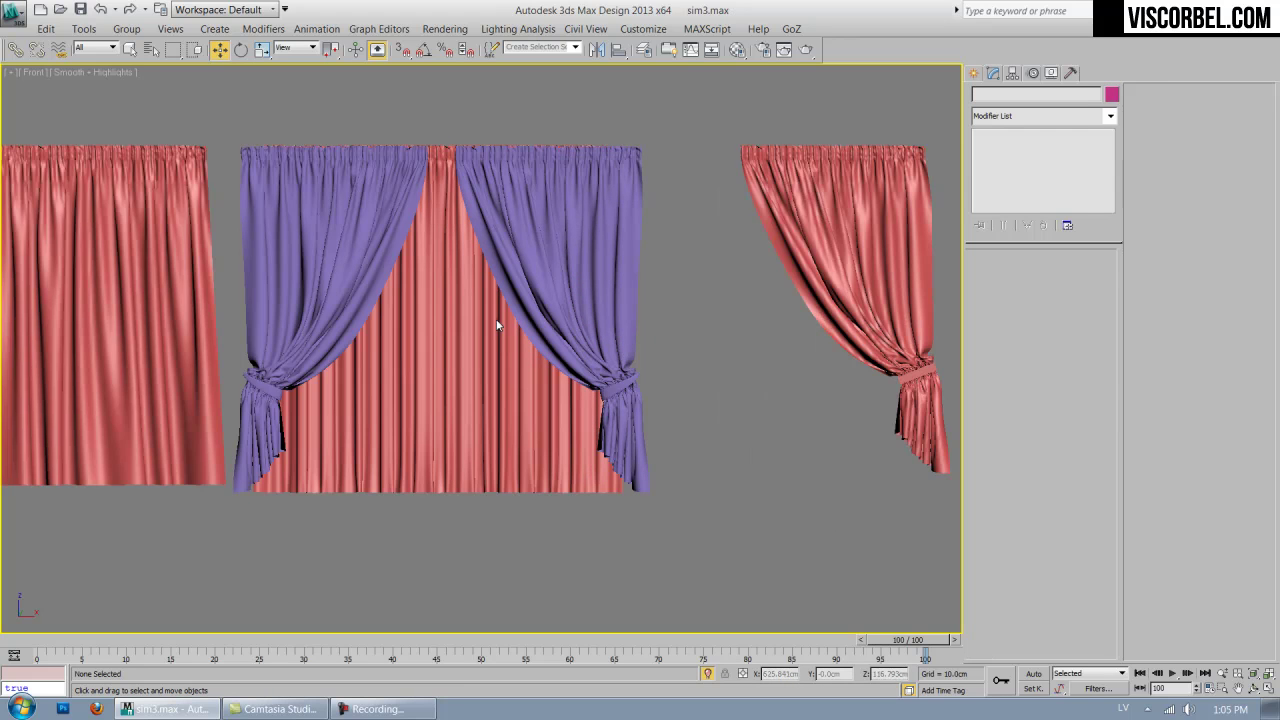
Examine the finished curtain variations side by side in perspective, from the rod-hung curtain to the purple tied-back set.
{"action": "scroll", "coordinate": [498, 338], "scroll_direction": "down", "scroll_amount": 3}
{"action": "middle_click_drag", "start_coordinate": [500, 341], "coordinate": [606, 349]}
{"action": "middle_click_drag", "start_coordinate": [306, 291], "coordinate": [379, 292], "text": "alt"}
{"action": "key", "text": "p"}
{"action": "scroll", "coordinate": [380, 293], "scroll_direction": "down", "scroll_amount": 4}
{"action": "middle_click_drag", "start_coordinate": [565, 332], "coordinate": [502, 337], "text": "alt"}
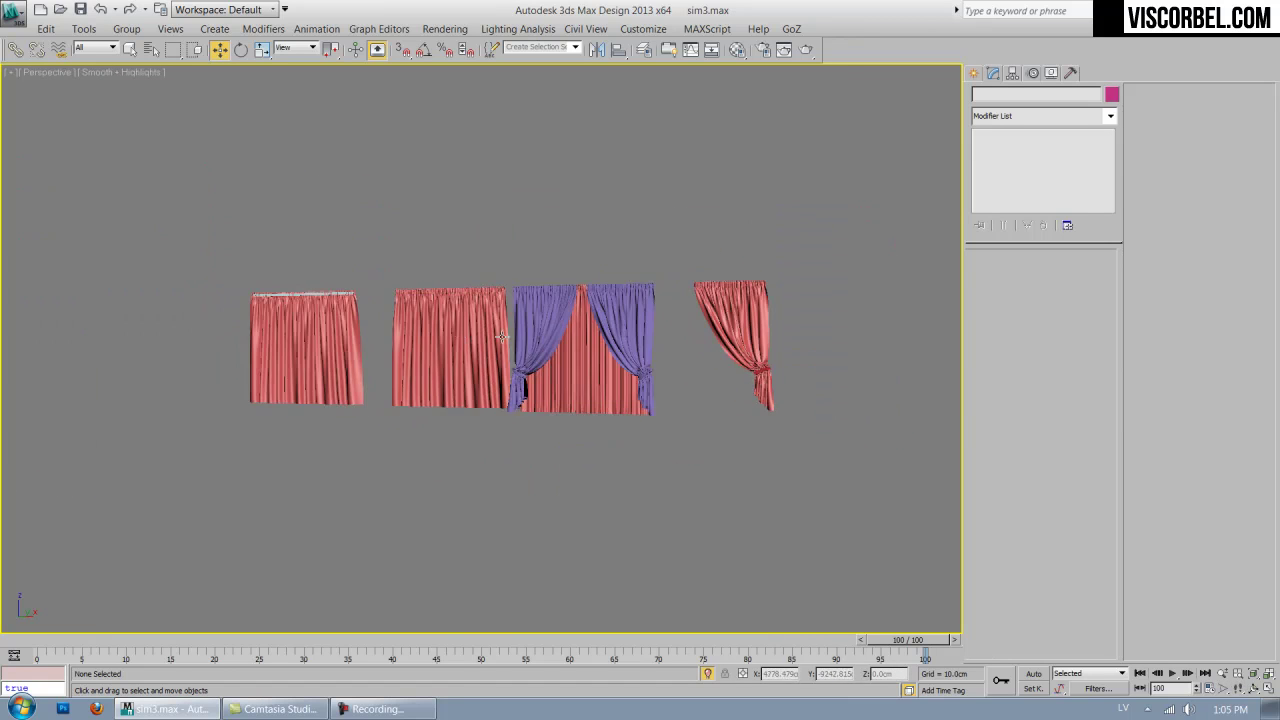
{"action": "scroll", "coordinate": [502, 337], "scroll_direction": "up", "scroll_amount": 5}
{"action": "middle_click_drag", "start_coordinate": [620, 373], "coordinate": [470, 387], "text": "alt"}
{"action": "scroll", "coordinate": [534, 380], "scroll_direction": "down", "scroll_amount": 4}
{"action": "left_click_drag", "start_coordinate": [313, 234], "coordinate": [650, 540]}
{"action": "scroll", "coordinate": [600, 429], "scroll_direction": "up", "scroll_amount": 5}
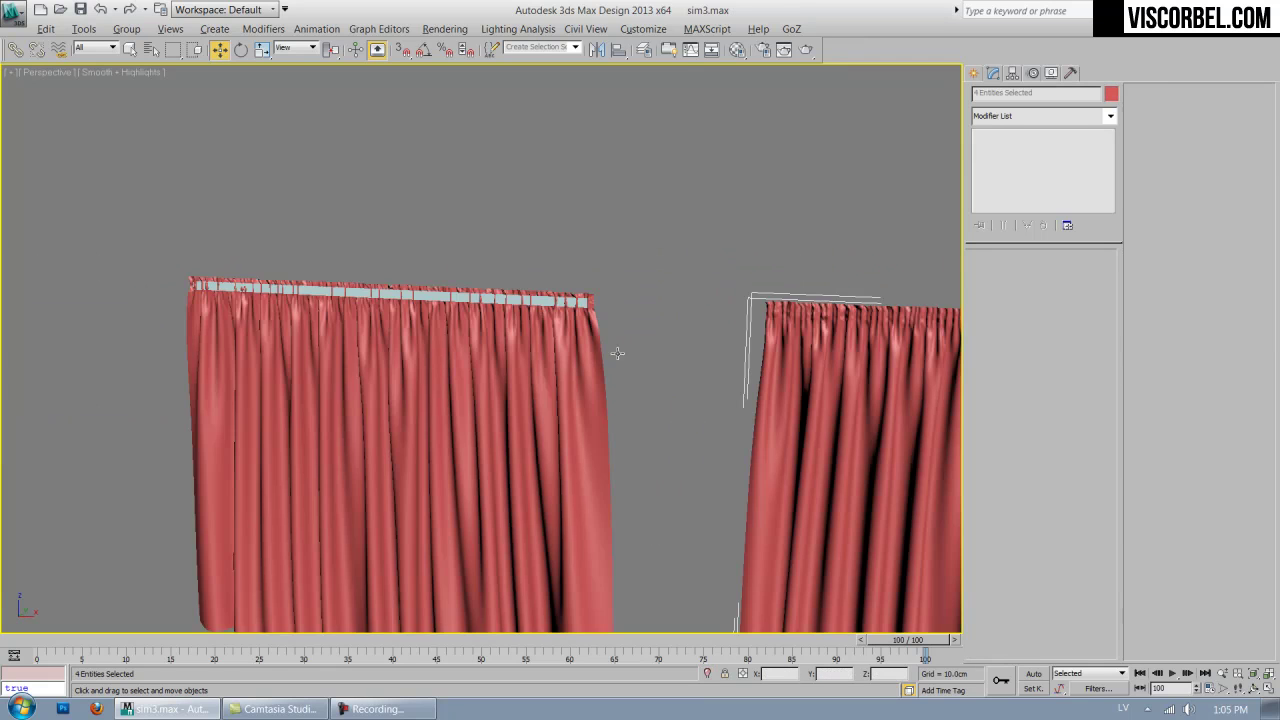
{"action": "key", "text": "z"}
{"action": "middle_click_drag", "start_coordinate": [529, 393], "coordinate": [547, 353], "text": "alt"}
{"action": "left_click", "coordinate": [556, 504]}
{"action": "scroll", "coordinate": [577, 453], "scroll_direction": "up", "scroll_amount": 3}
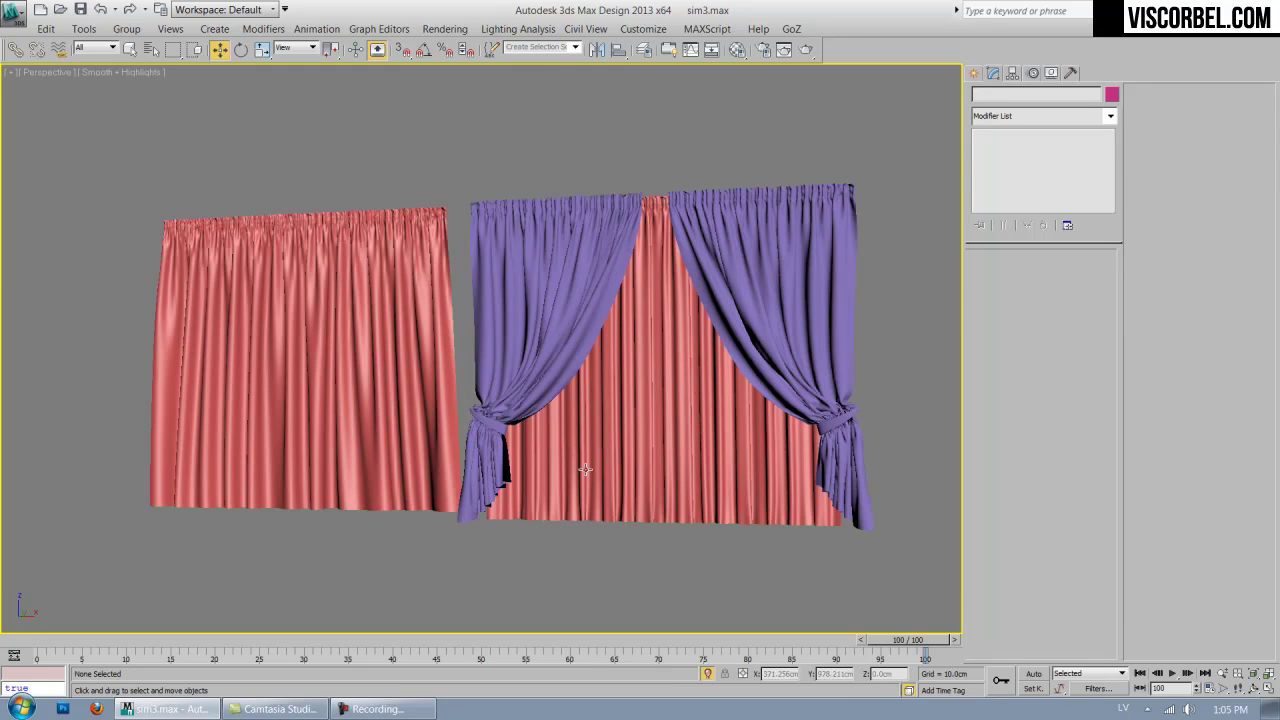